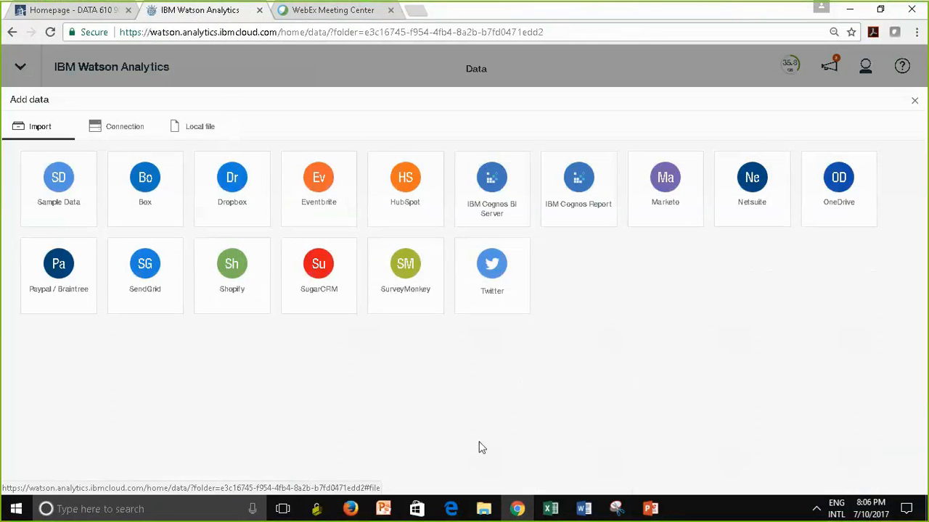
Step: Choose Twitter as the import source and enter the hashtags #air #conditioning as the search criteria
left_click(493, 278)
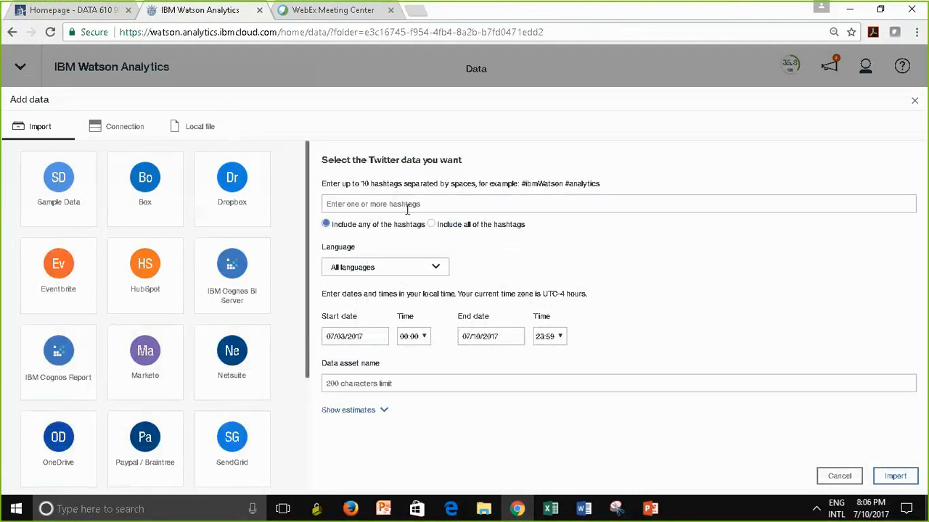
left_click(369, 202)
left_click_drag(522, 183, 522, 187)
left_click(528, 188)
left_click(514, 200)
type("#")
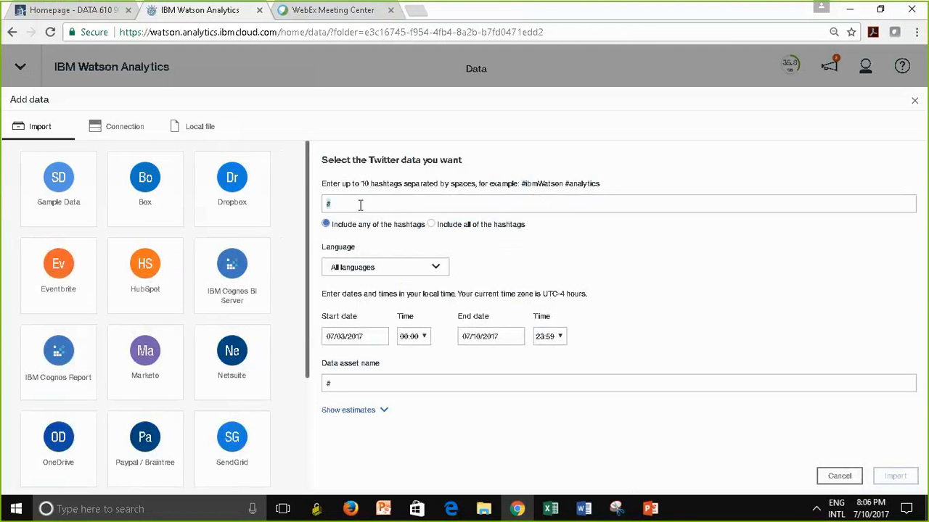
type("a")
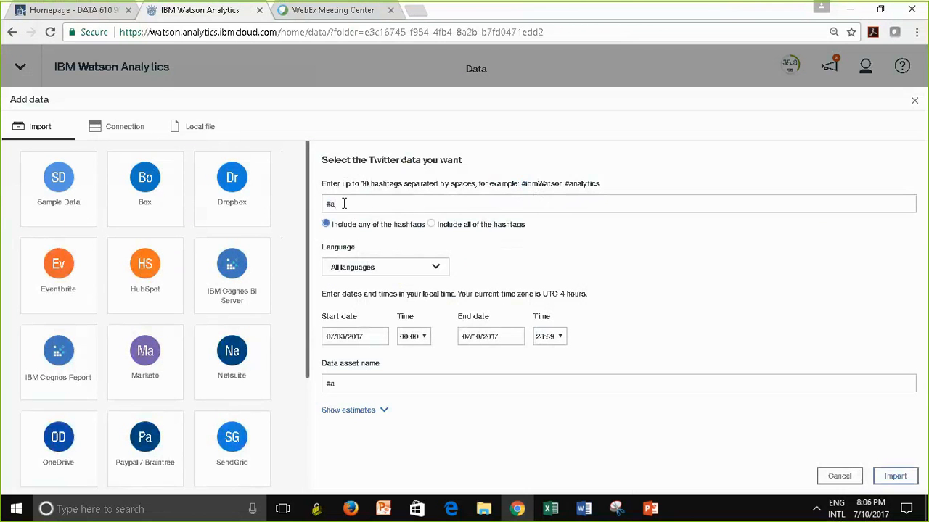
type("ir #conditioning")
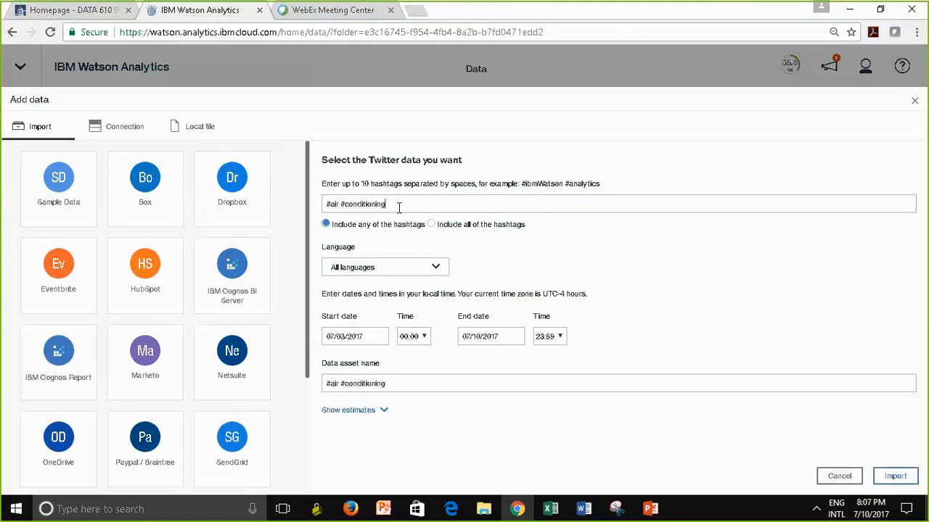
Step: Show the tweet count and size estimates for the search that includes any of the hashtags
left_click_drag(396, 208, 362, 208)
left_click(358, 234)
left_click(363, 410)
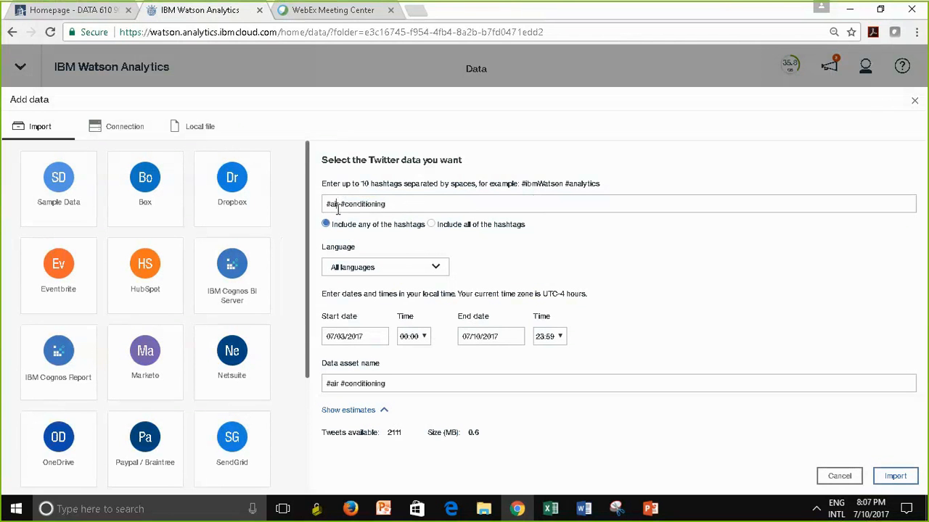
Step: Restrict the search to tweets that include all of the hashtags and show the estimates for it
left_click(432, 225)
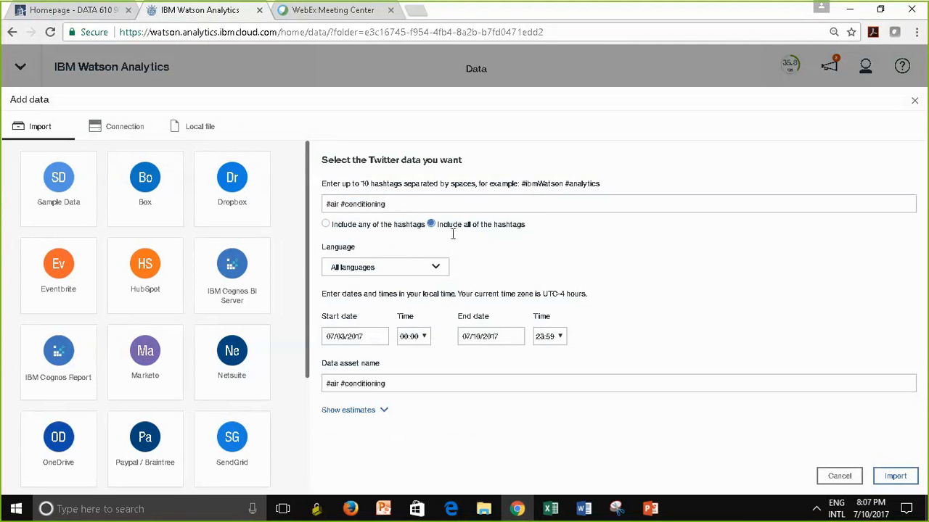
double_click(452, 233)
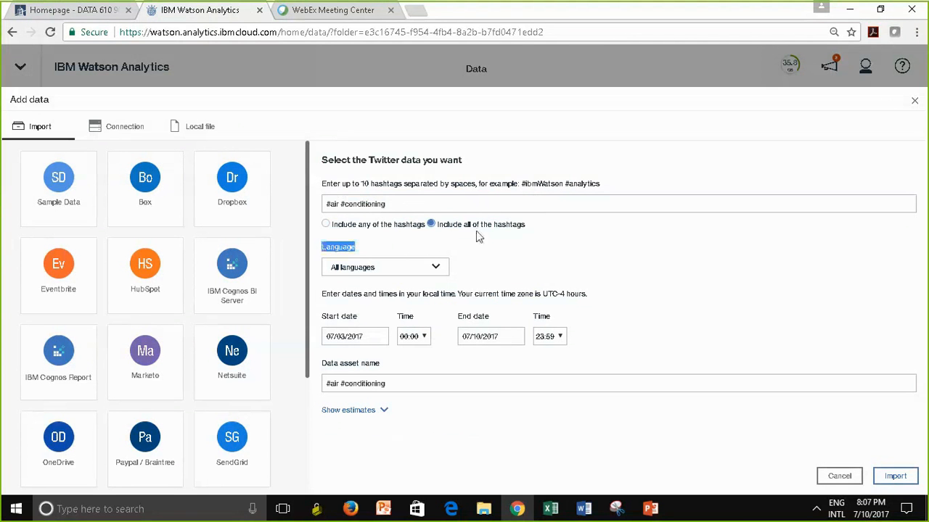
left_click(365, 413)
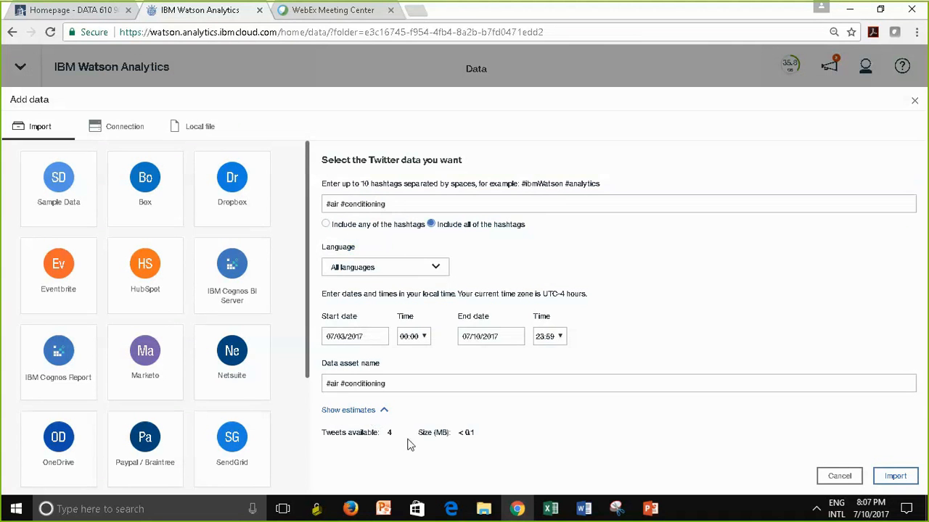
Step: Set the start date to 05/01/2016 and show the estimates for the extended date range
left_click(379, 337)
left_click(341, 338)
left_click(366, 339)
left_click(380, 337)
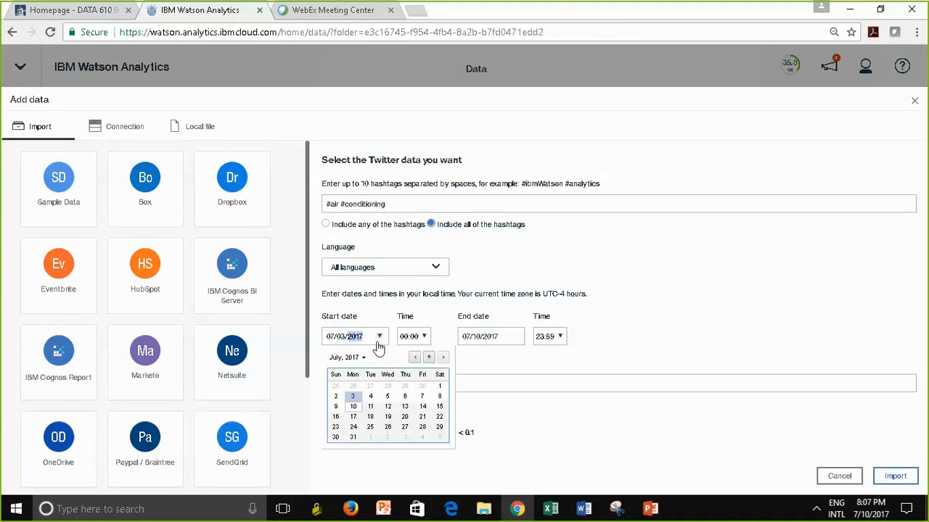
left_click(414, 358)
left_click(414, 357)
left_click(414, 358)
left_click(415, 358)
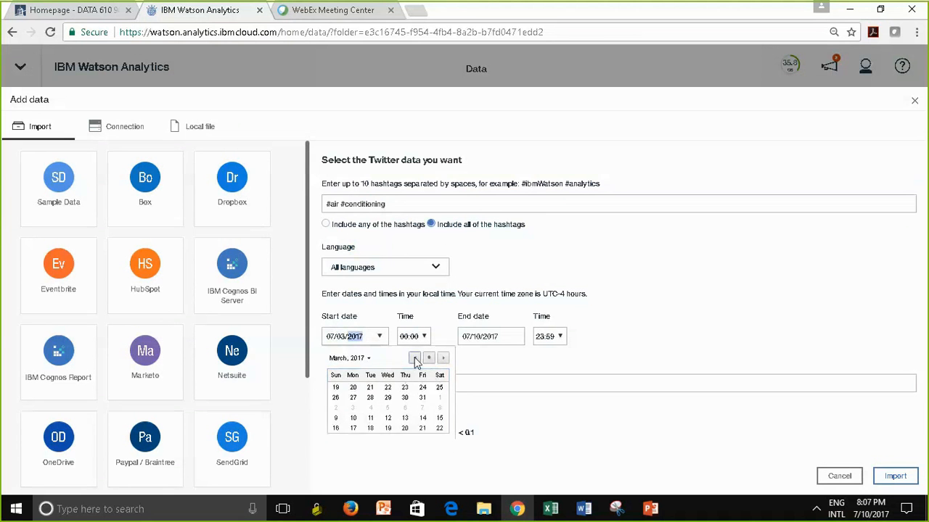
left_click(415, 358)
left_click(414, 358)
left_click(414, 358)
left_click(414, 358)
left_click(414, 358)
left_click(415, 358)
left_click(414, 359)
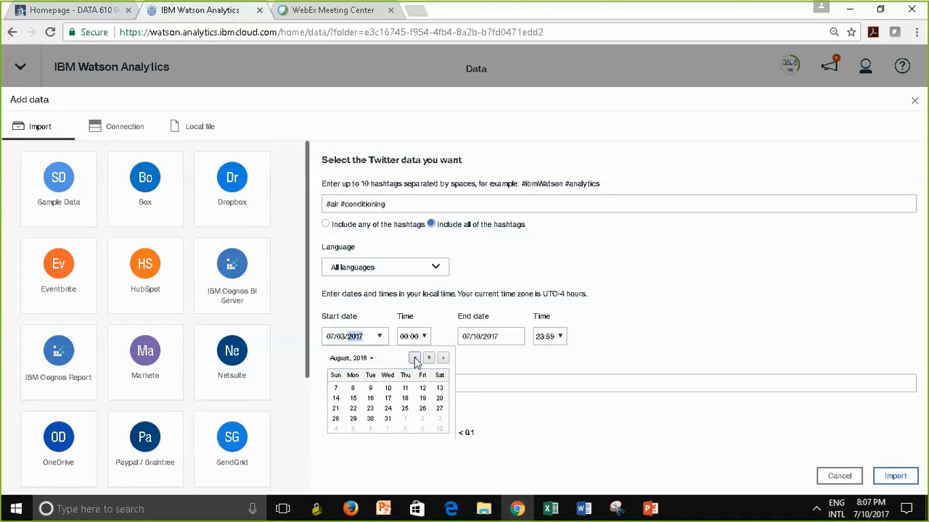
left_click(414, 359)
left_click(414, 359)
left_click(414, 359)
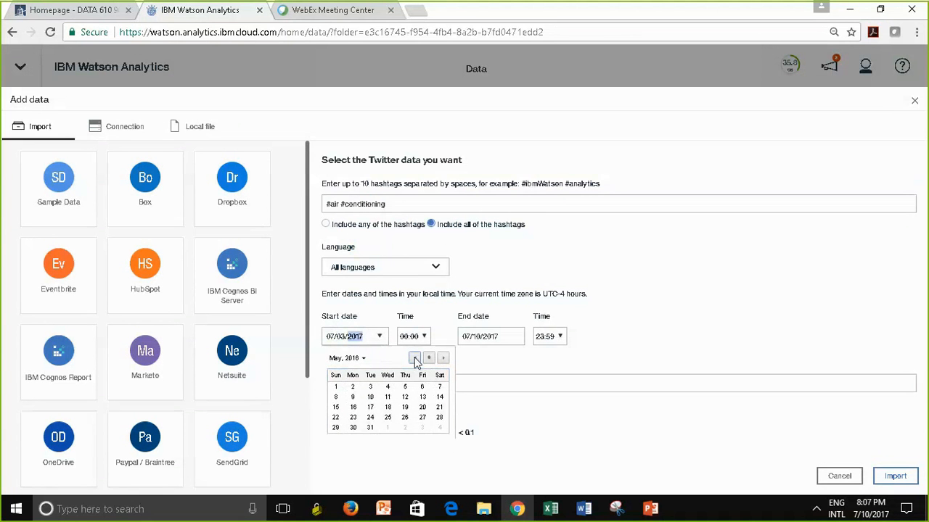
left_click(336, 387)
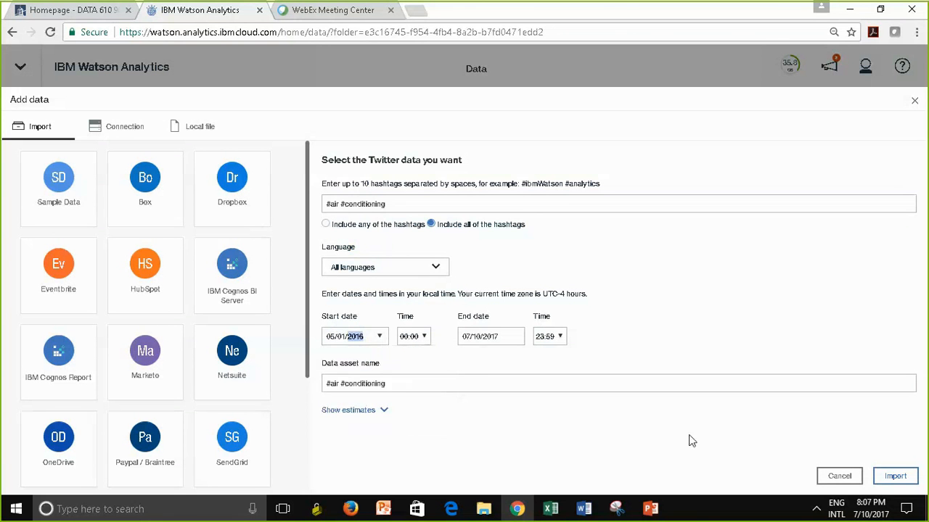
left_click(352, 411)
left_click(385, 411)
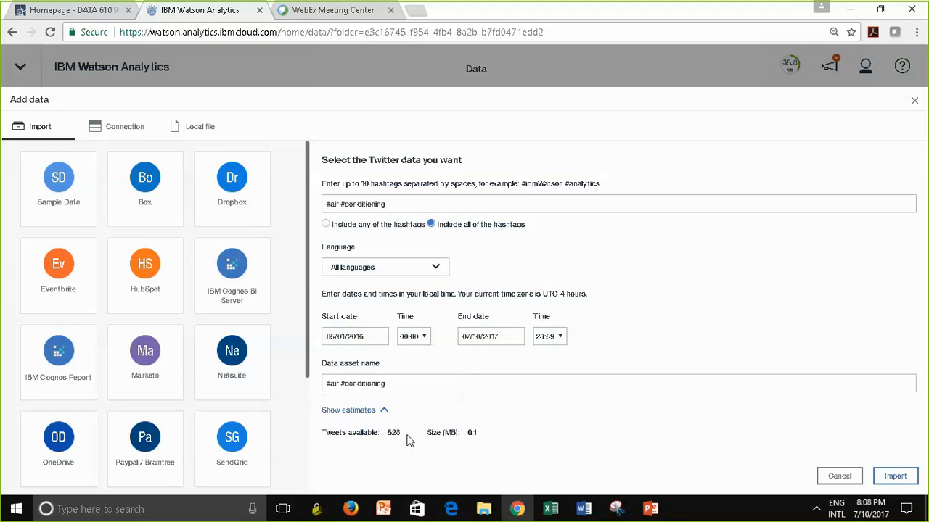
Step: Set the start date to 12/01/2015 and show the tweet count and size estimates for that range
left_click(380, 338)
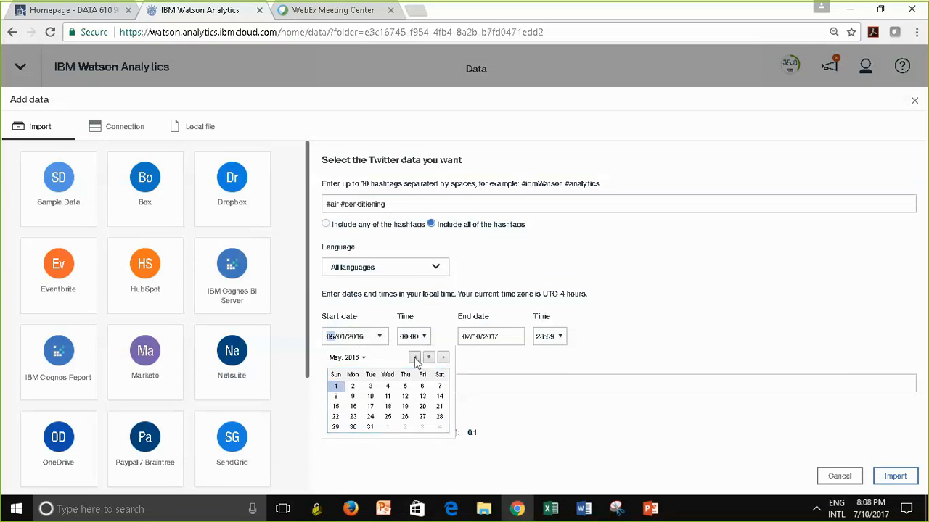
left_click(415, 357)
left_click(414, 357)
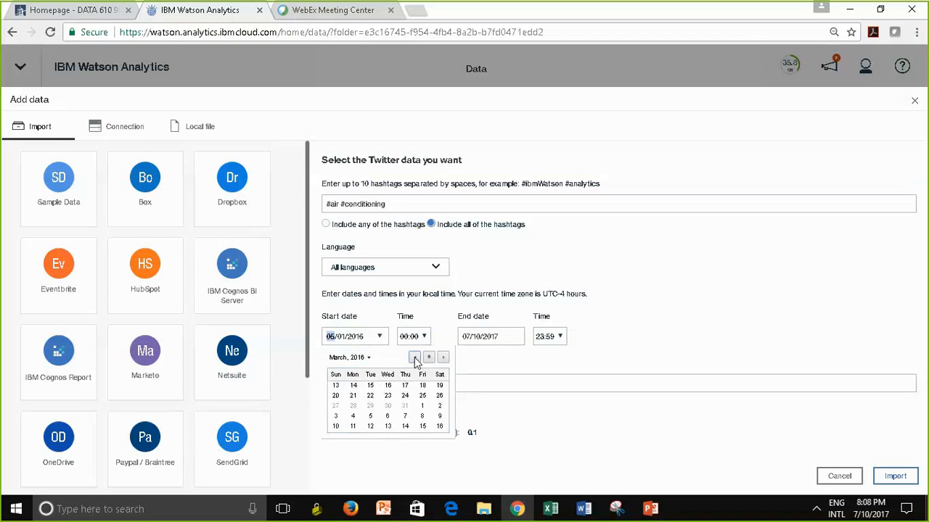
left_click(414, 357)
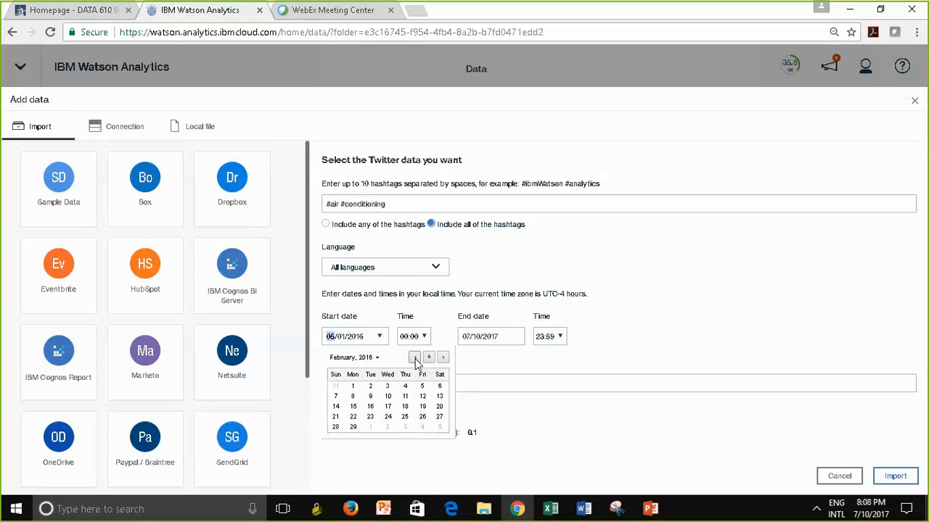
left_click(414, 357)
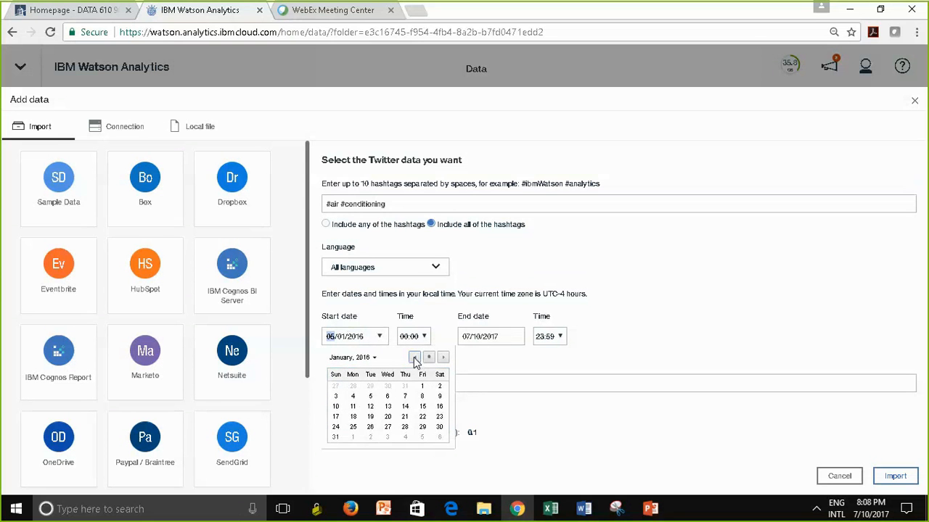
left_click(414, 358)
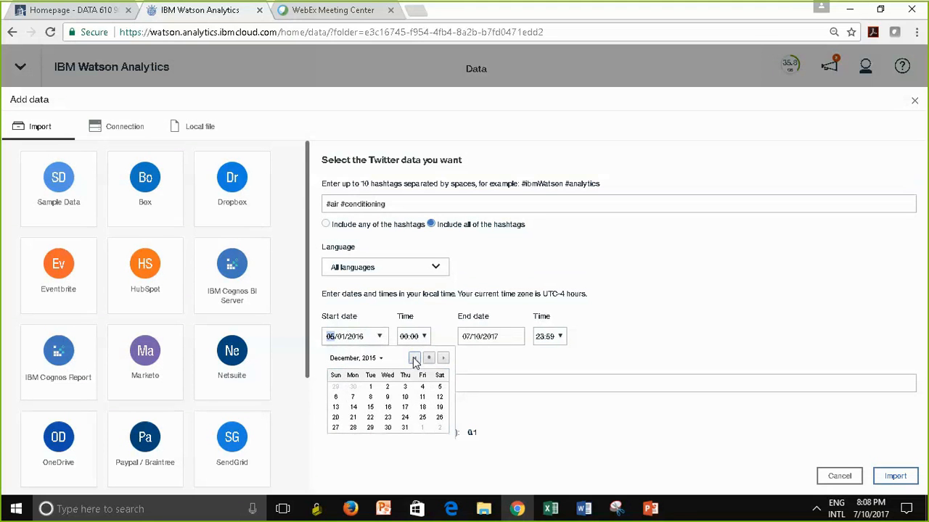
left_click(371, 387)
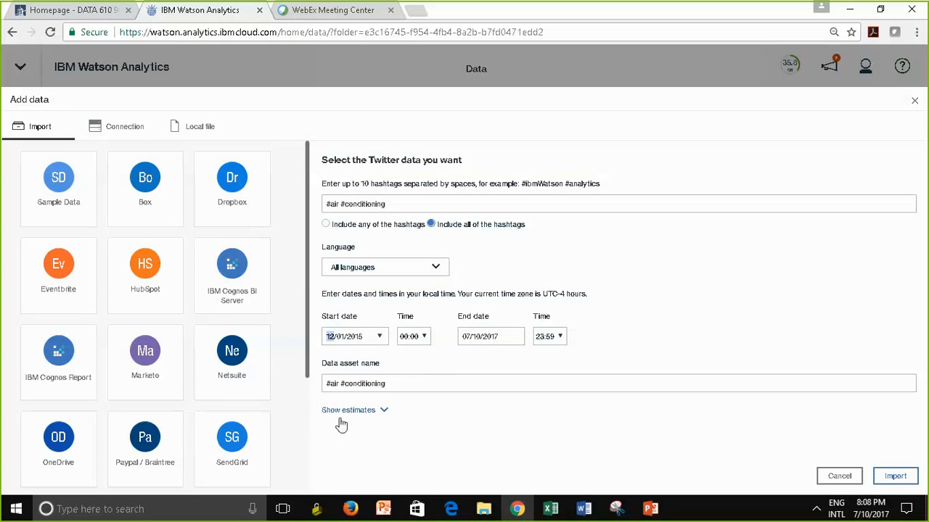
left_click(385, 413)
left_click_drag(321, 432, 431, 471)
left_click(344, 468)
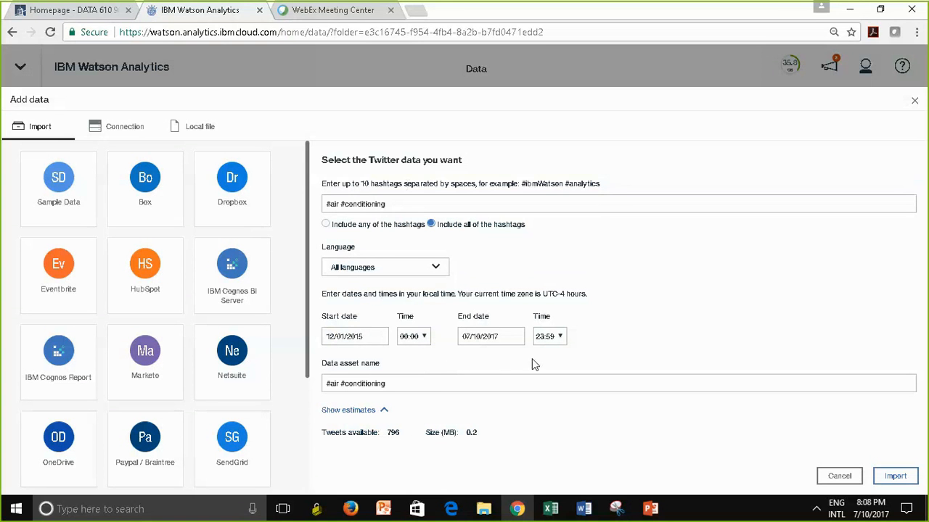
Step: Import the Twitter data, keeping #air #conditioning as the data asset name
left_click(416, 387)
left_click_drag(388, 385, 322, 385)
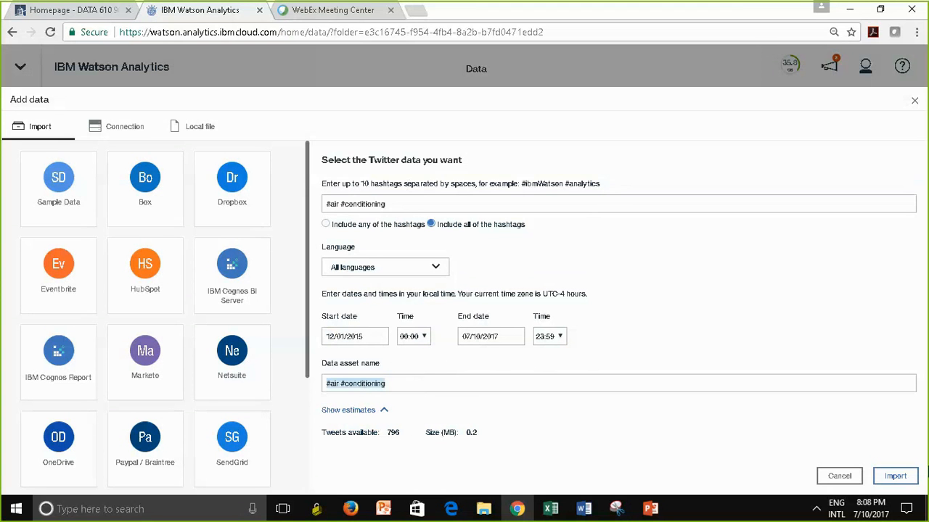
left_click(897, 477)
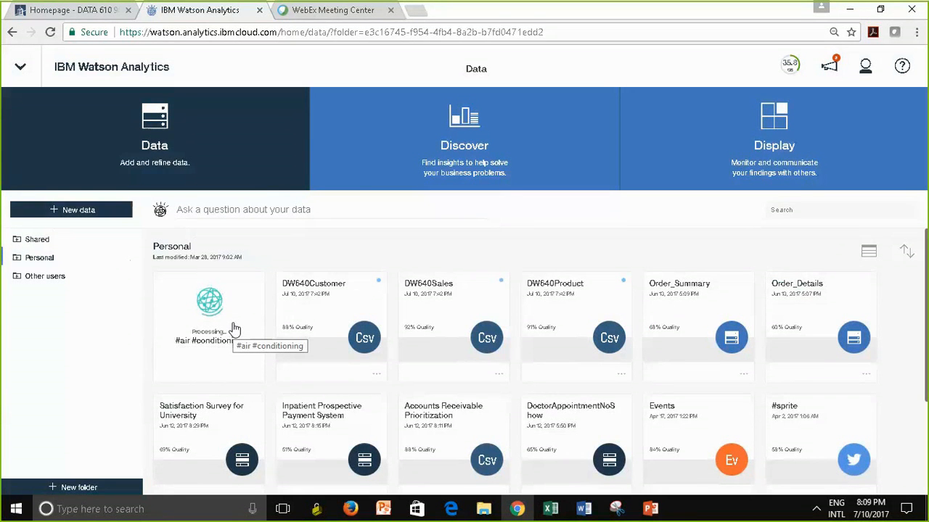
Step: Switch to the PowerPoint presentation and review the slides on loading Twitter data and tweets search criteria
left_click(655, 510)
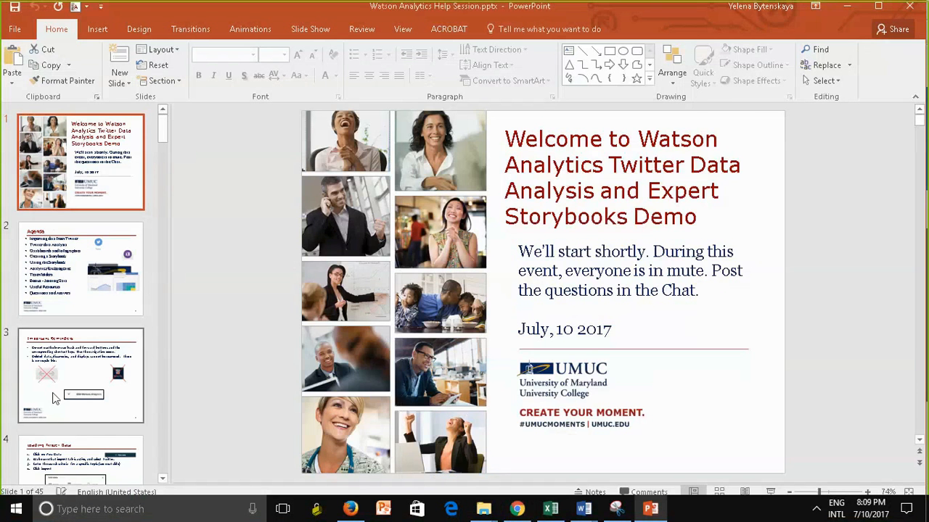
left_click(98, 453)
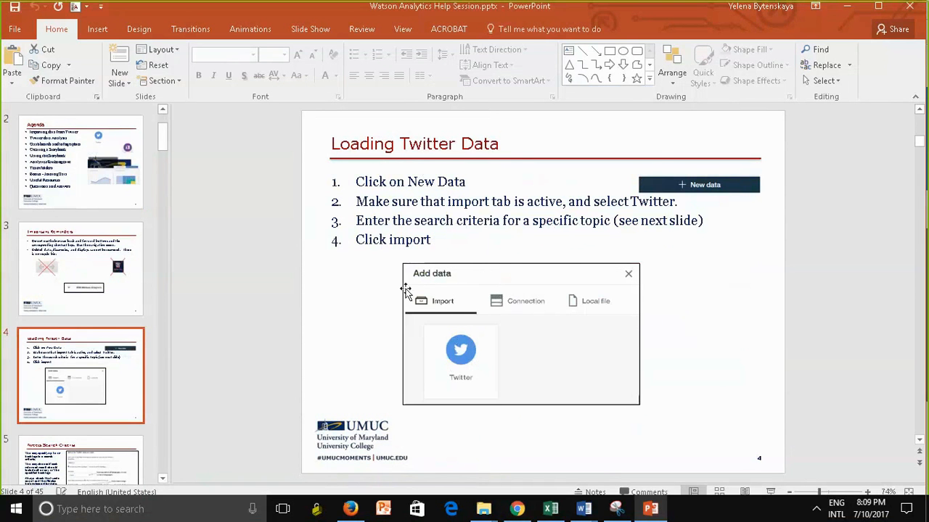
left_click(64, 470)
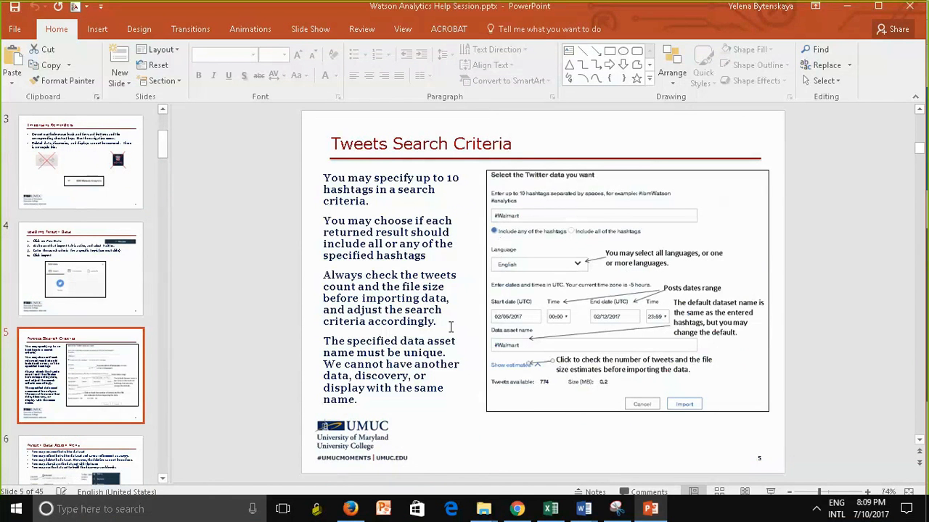
left_click(348, 516)
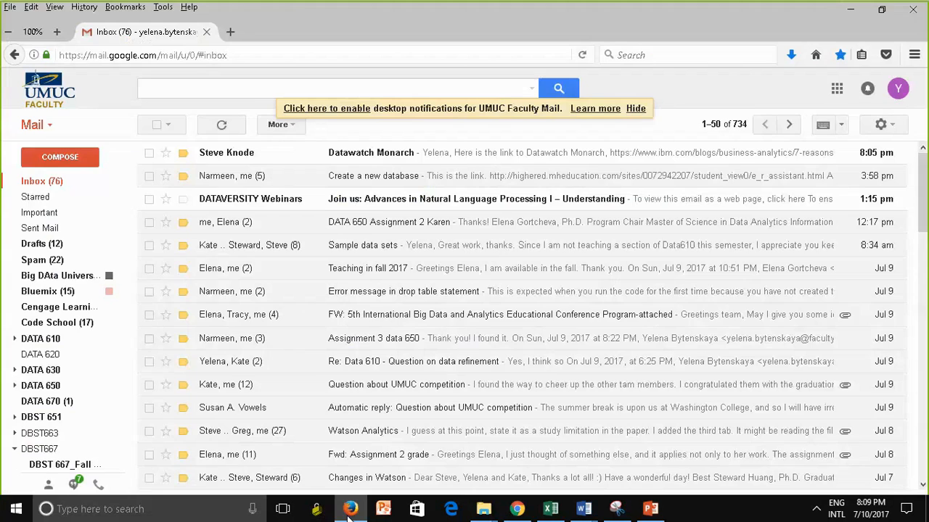
left_click(348, 516)
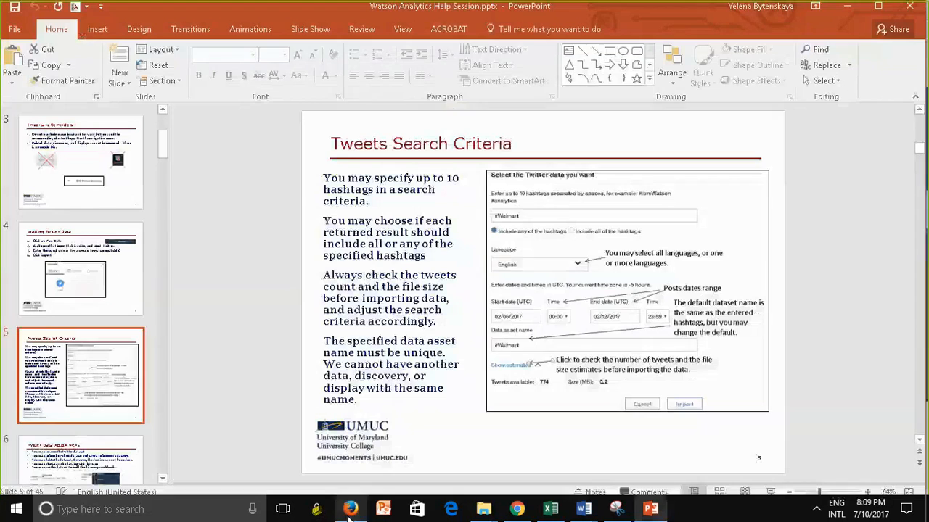
Step: Switch back to Watson Analytics in Chrome and open the #air #conditioning data set for refining
left_click(506, 514)
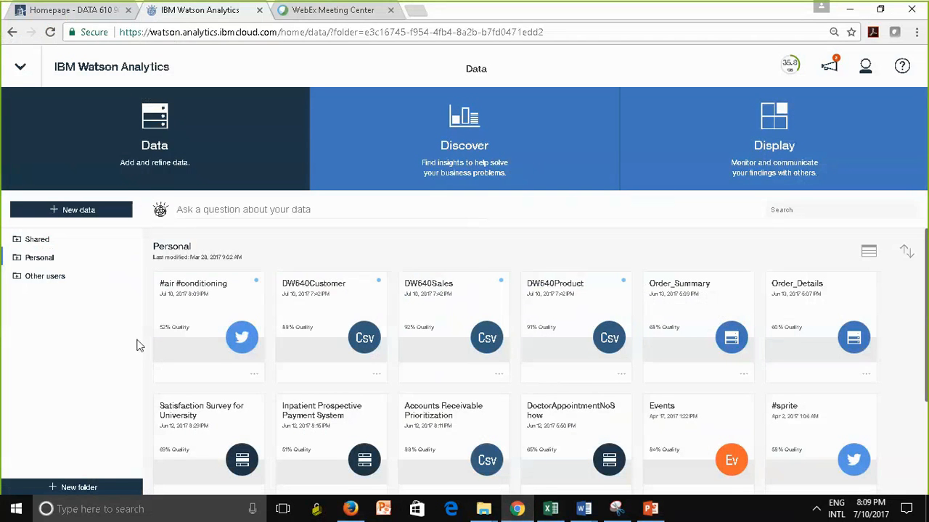
left_click(255, 378)
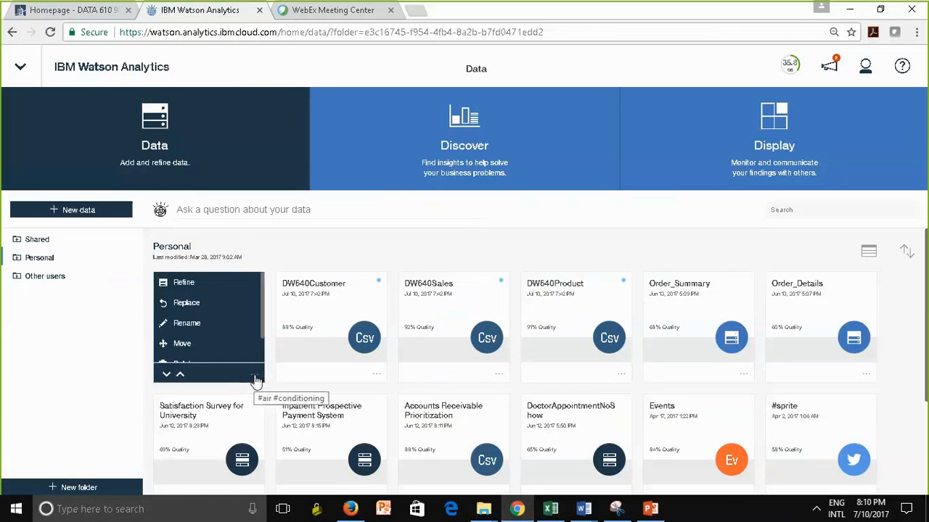
left_click(182, 285)
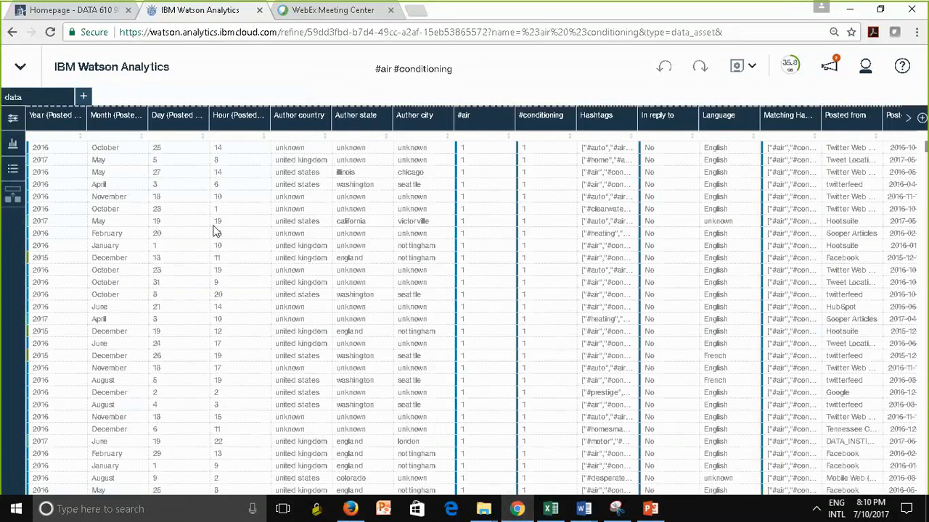
Step: Examine the data set's columns across the grid, and go through the full column list down to the hierarchies
left_click(41, 131)
left_click(305, 115)
left_click(908, 118)
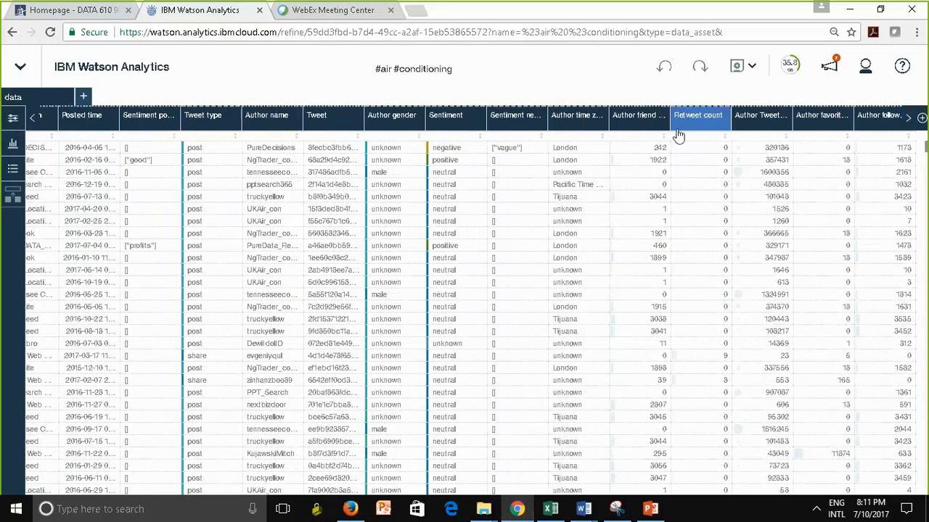
left_click(40, 125)
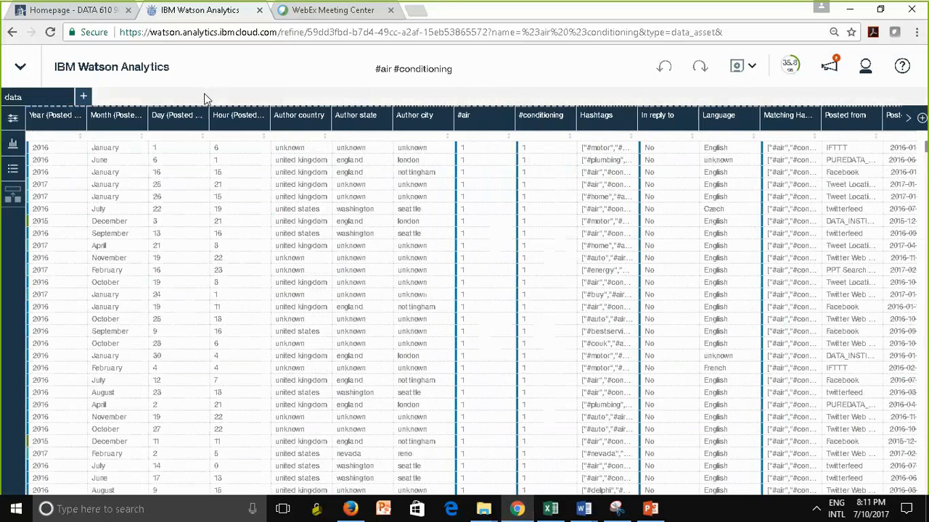
left_click(11, 119)
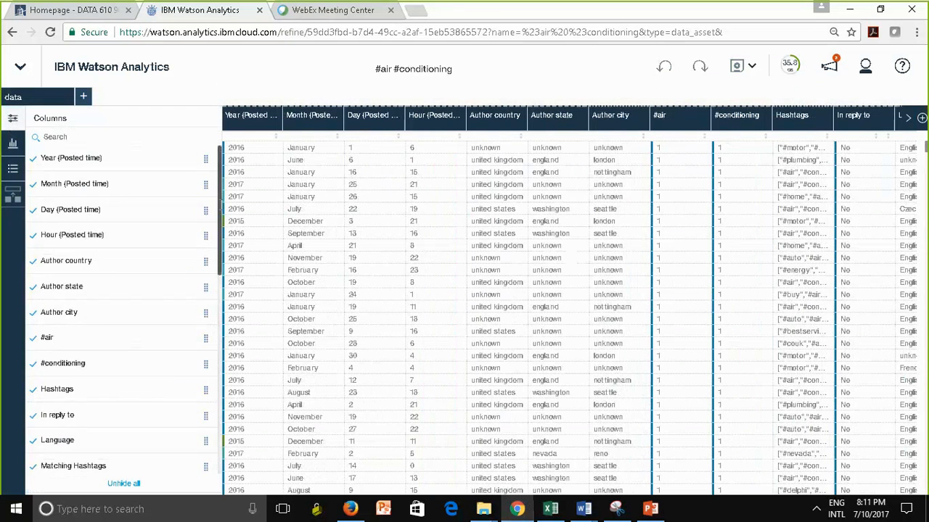
left_click_drag(221, 230, 229, 455)
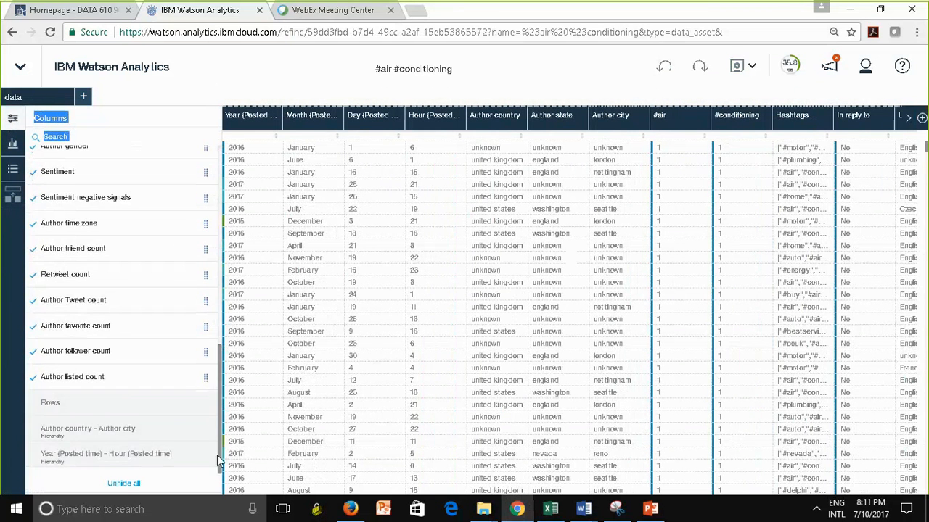
Step: Unhide the Author country - Author city hierarchy, check its levels without changing them, and close the column list
left_click(35, 433)
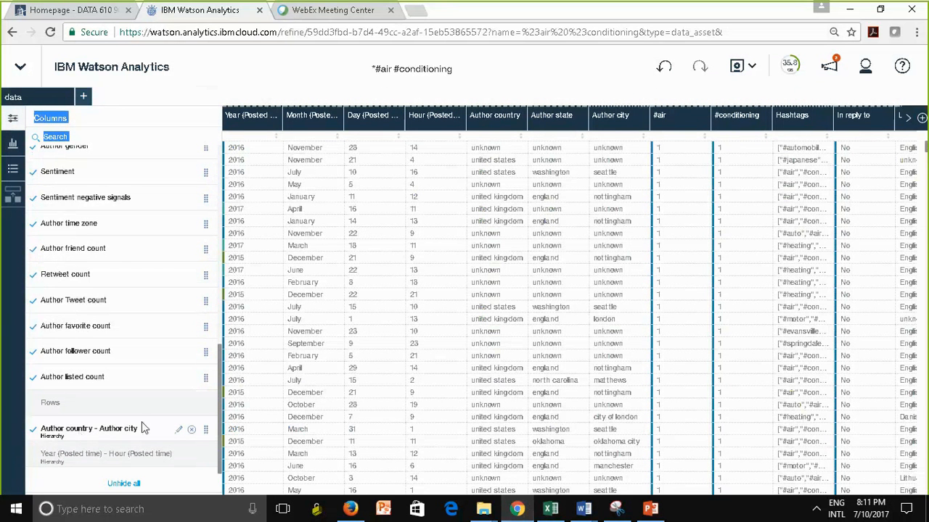
left_click(179, 431)
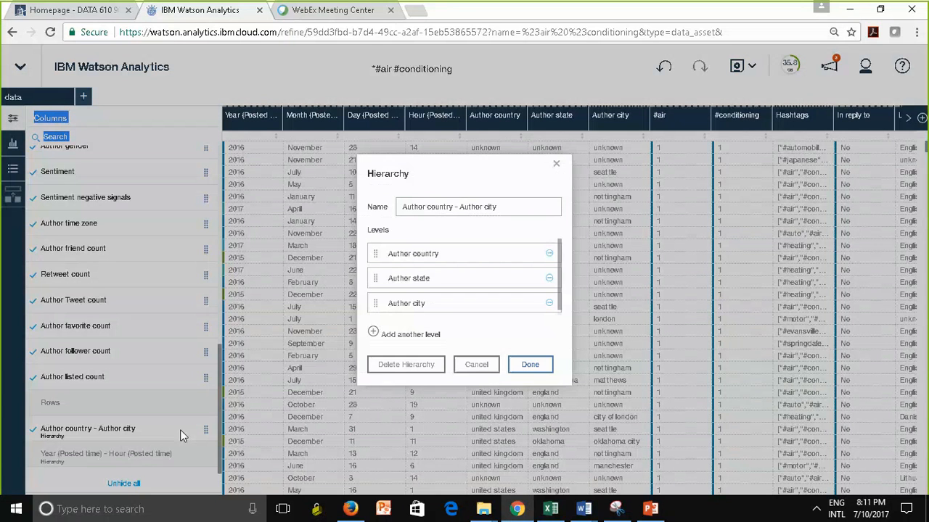
left_click(501, 208)
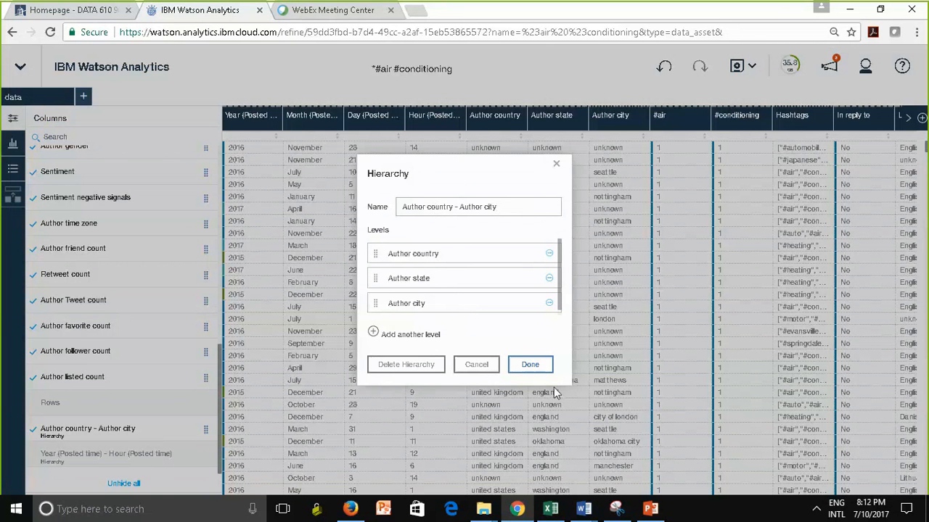
left_click(477, 368)
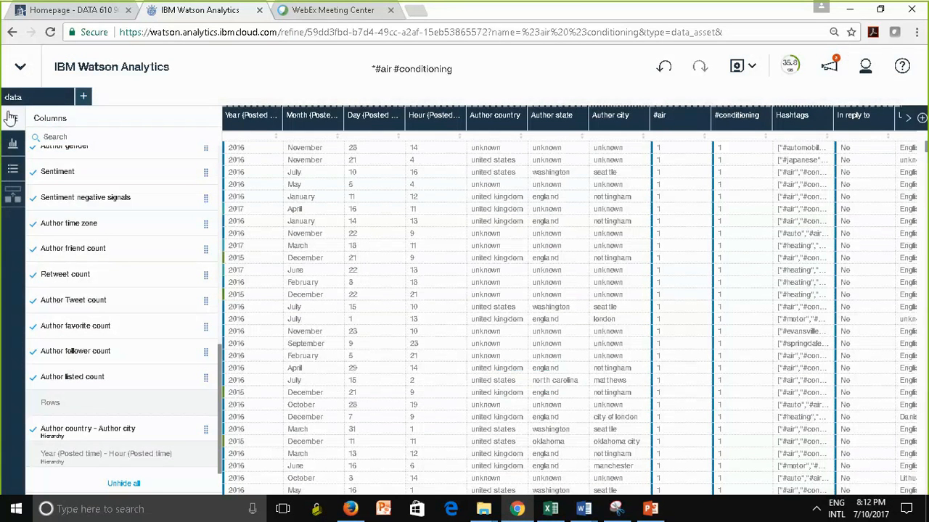
left_click(11, 118)
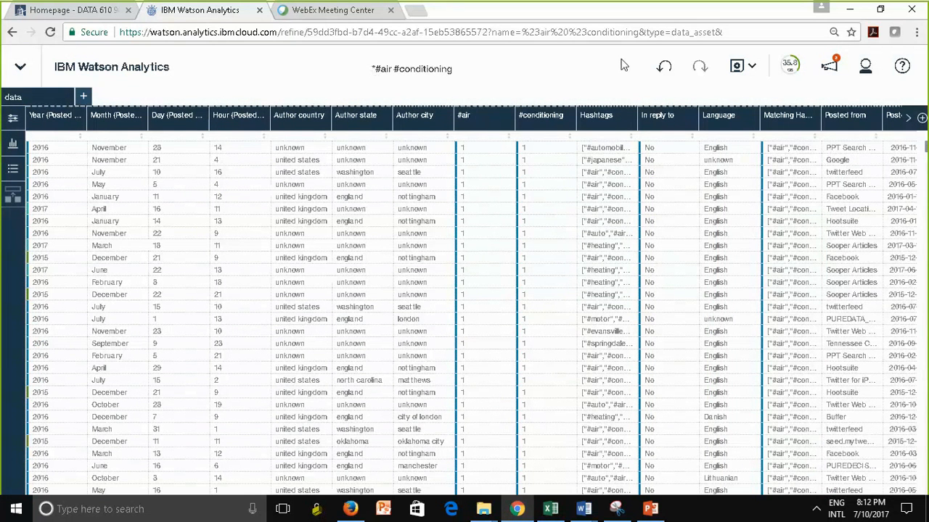
Step: Save a copy of the data set as AirConditioningRefined in the Personal folder
left_click(749, 69)
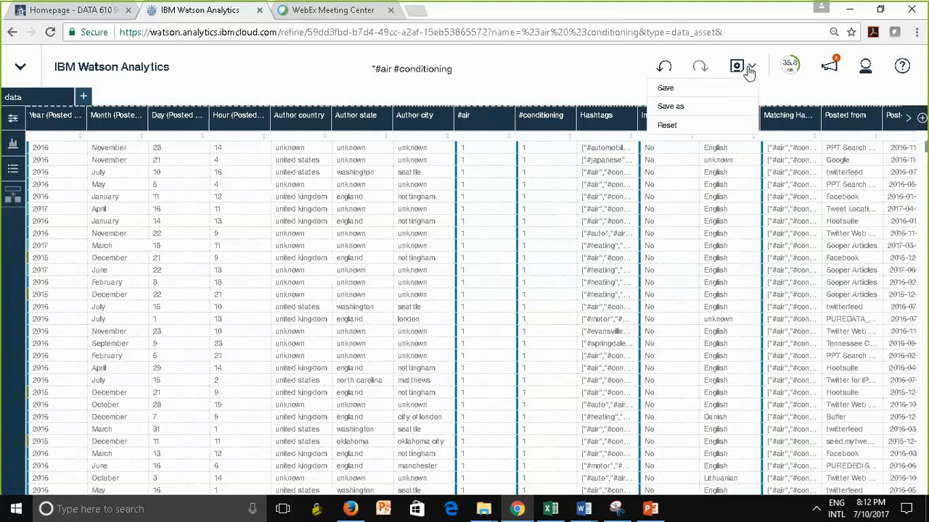
left_click(673, 109)
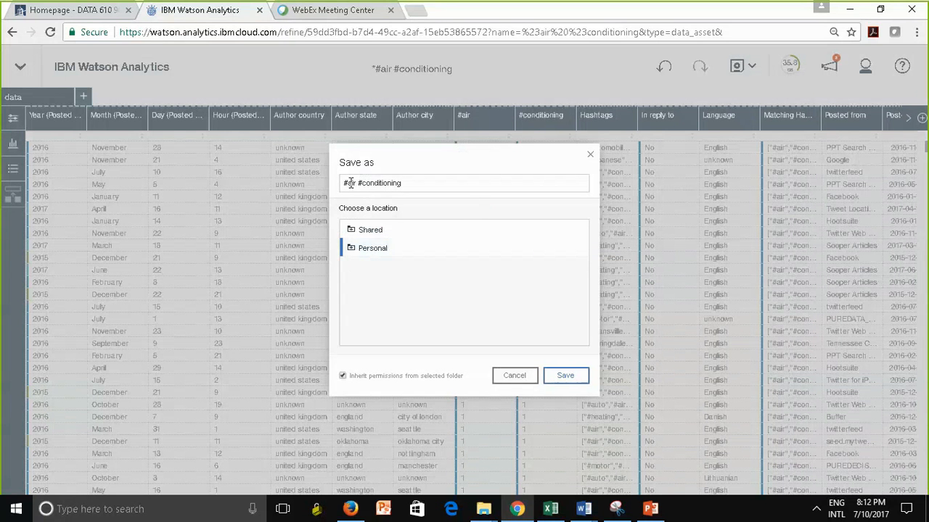
left_click_drag(350, 182, 340, 182)
key("BackSpace")
key("Delete")
key("Delete")
type("Ai")
key("Delete")
key("Delete")
key("BackSpace")
type("C")
left_click(407, 181)
type("Refined")
left_click(371, 185)
left_click_drag(345, 184, 392, 184)
left_click(392, 184)
left_click(358, 187)
left_click_drag(394, 185, 356, 185)
left_click(444, 184)
left_click(578, 376)
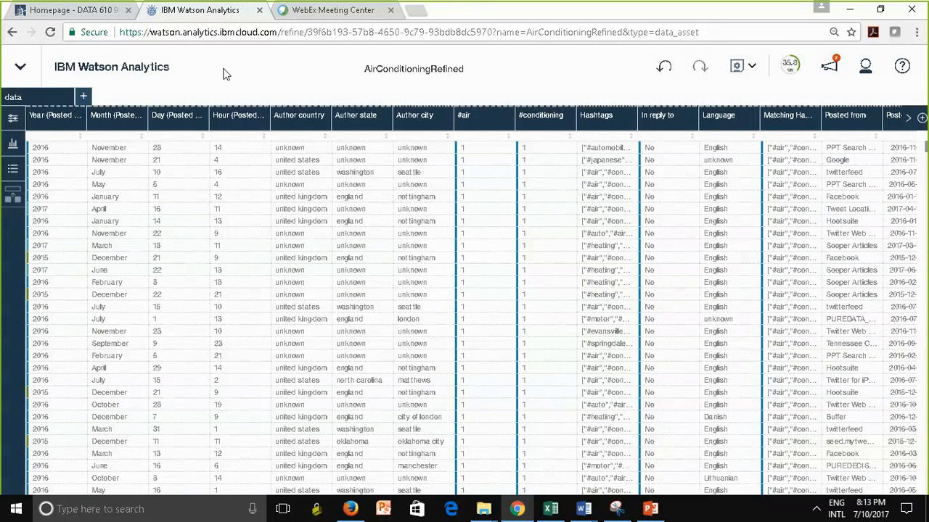
Step: Start a discovery set from AirConditioningRefined with the starting point "What is the number of Author name by Author country?"
left_click(141, 75)
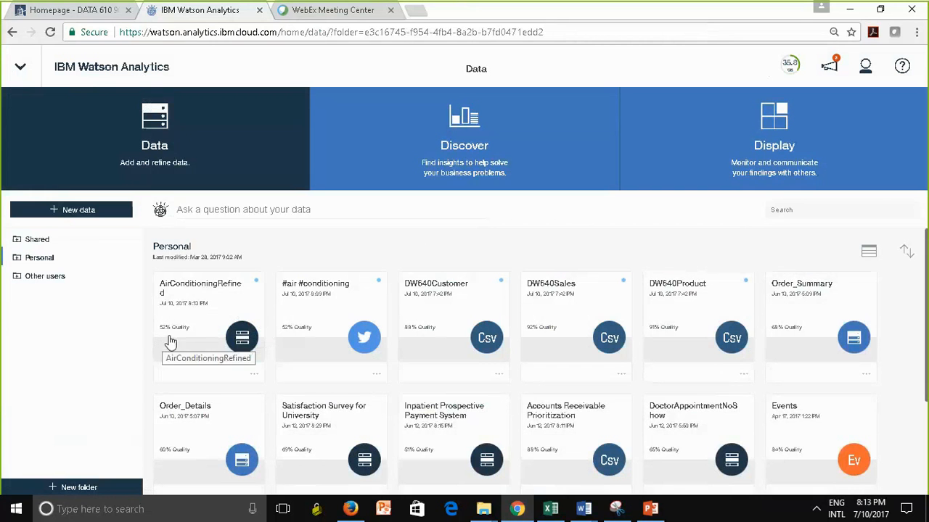
left_click(231, 338)
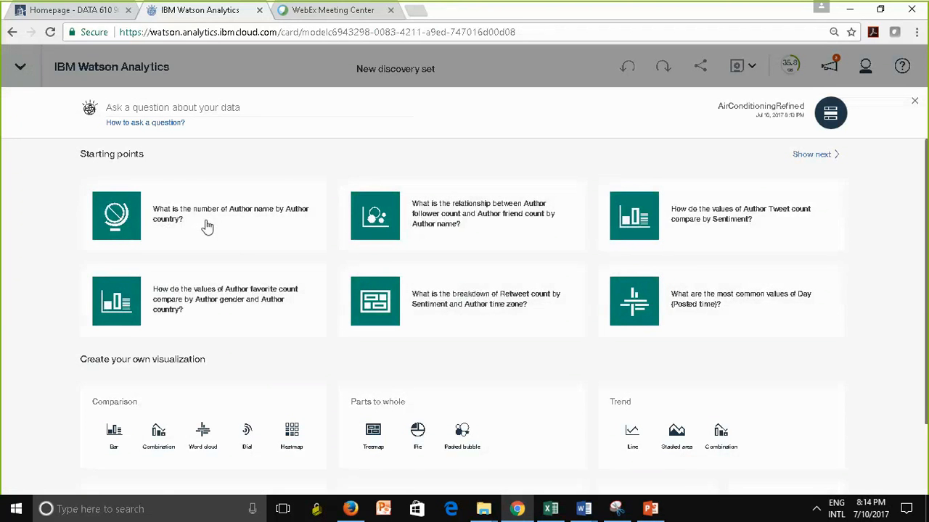
left_click(116, 221)
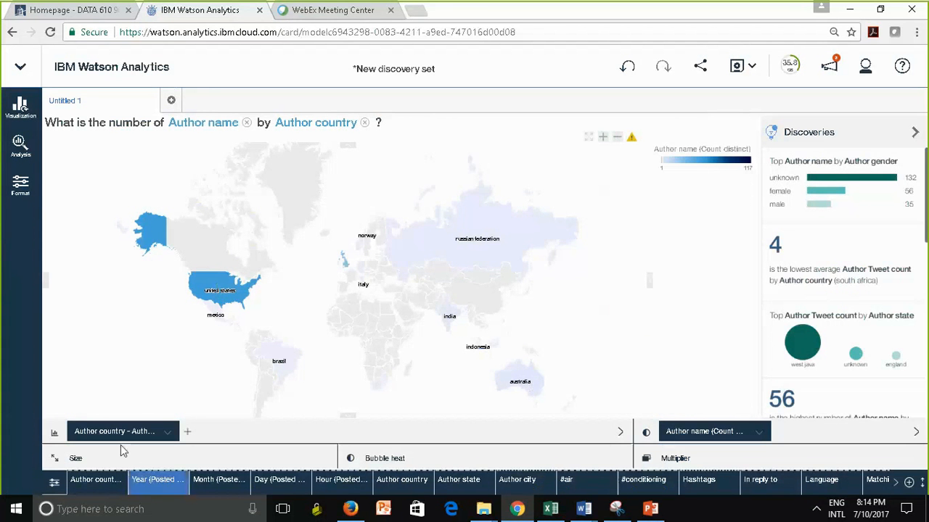
Step: Drill down from the United States on the map to the number of author names by state
left_click(221, 287)
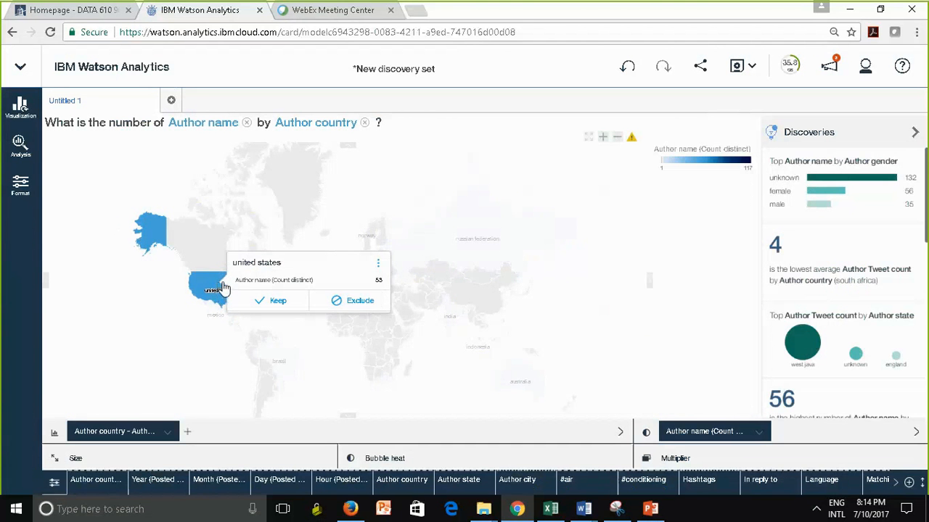
left_click(378, 264)
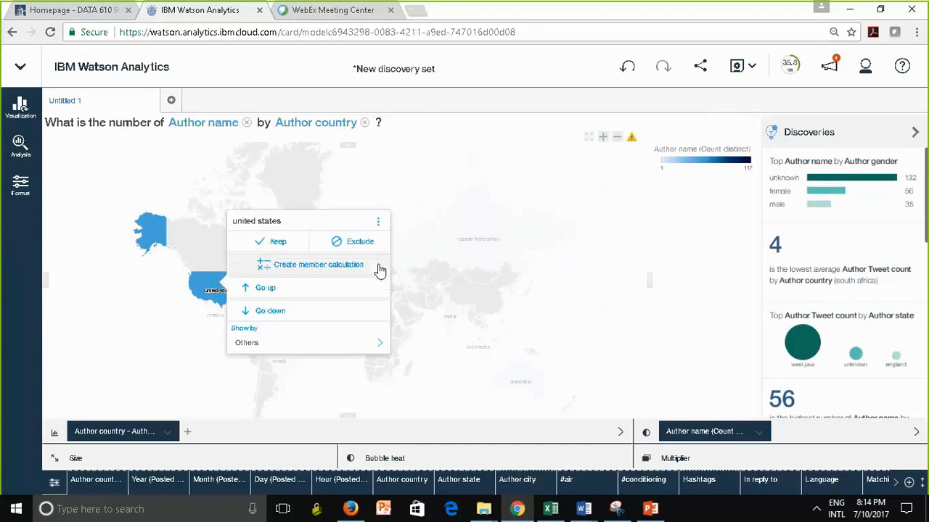
left_click(256, 313)
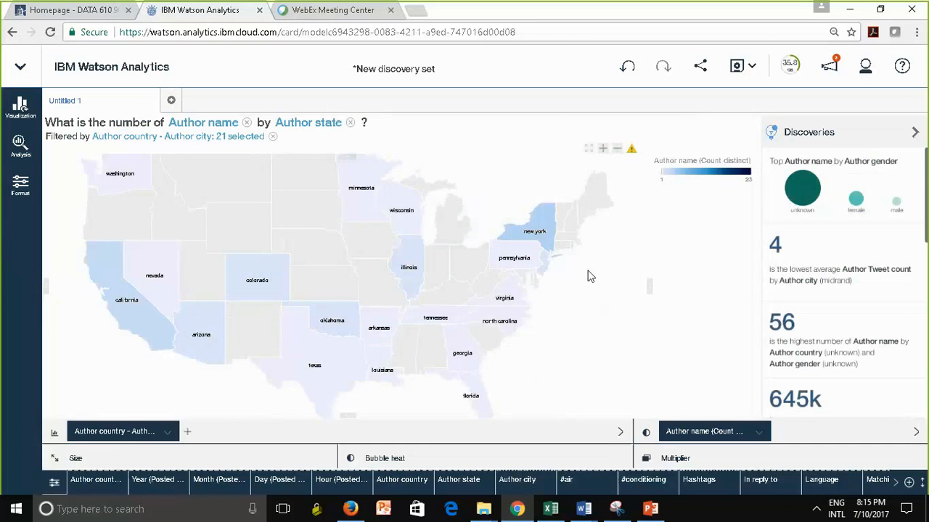
Step: Drill down from New York on the state map to the number of author names by city
left_click(537, 232)
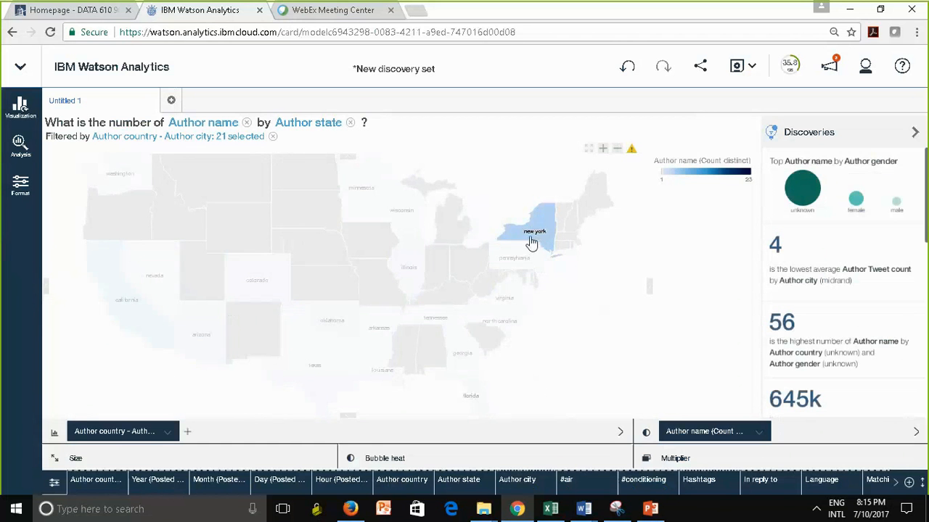
left_click(534, 236)
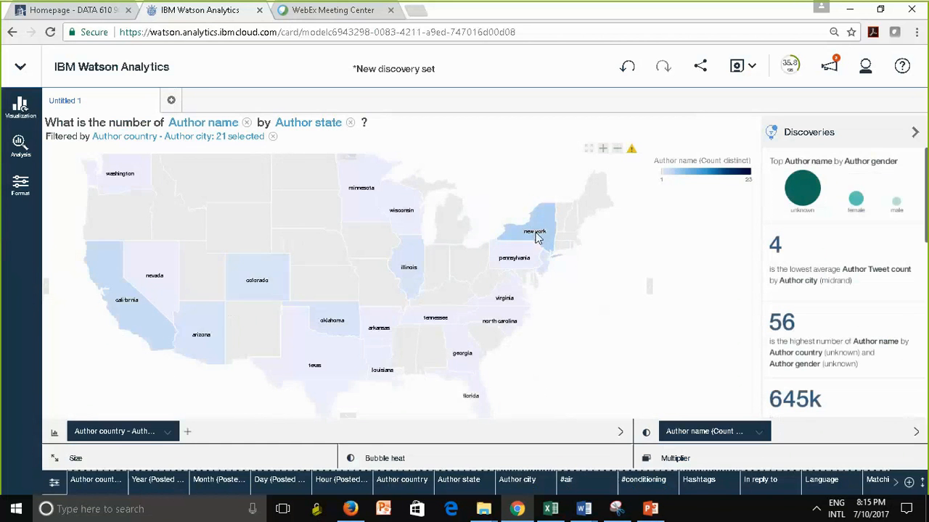
left_click(535, 231)
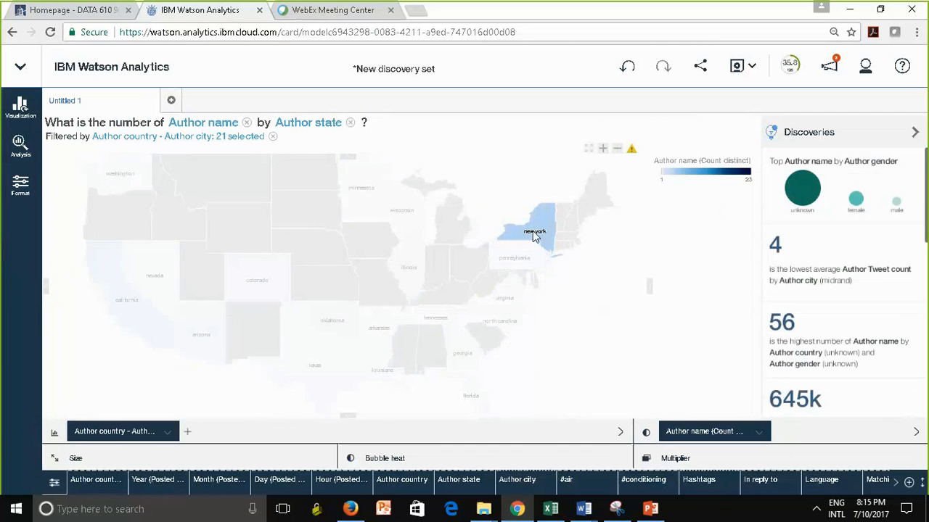
left_click(534, 236)
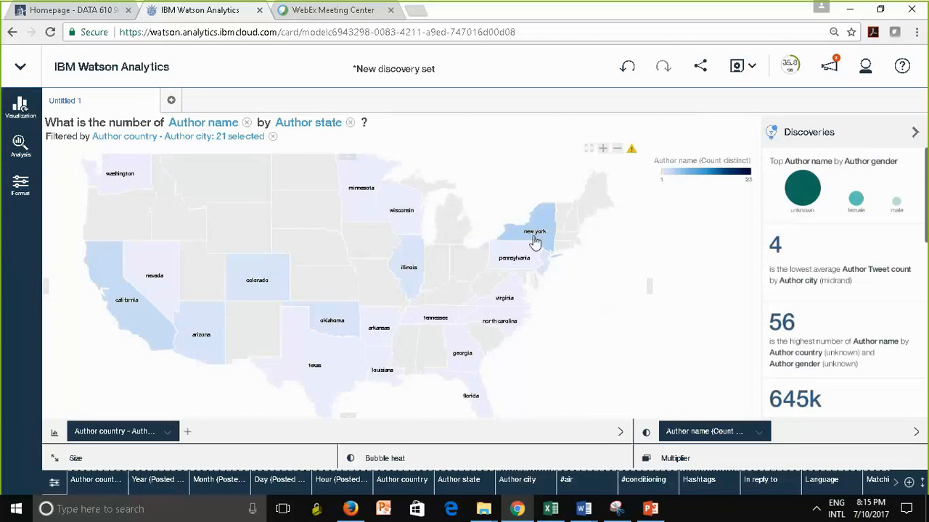
left_click(537, 241)
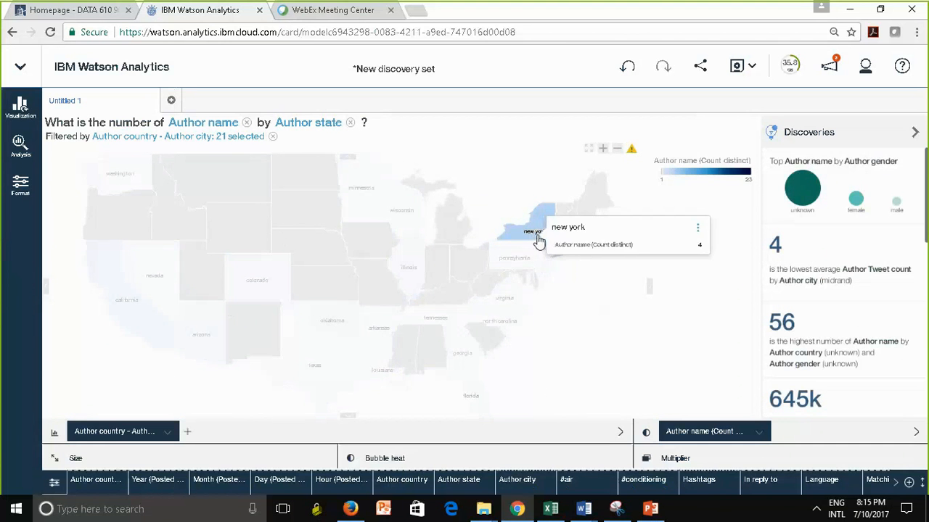
left_click(535, 240)
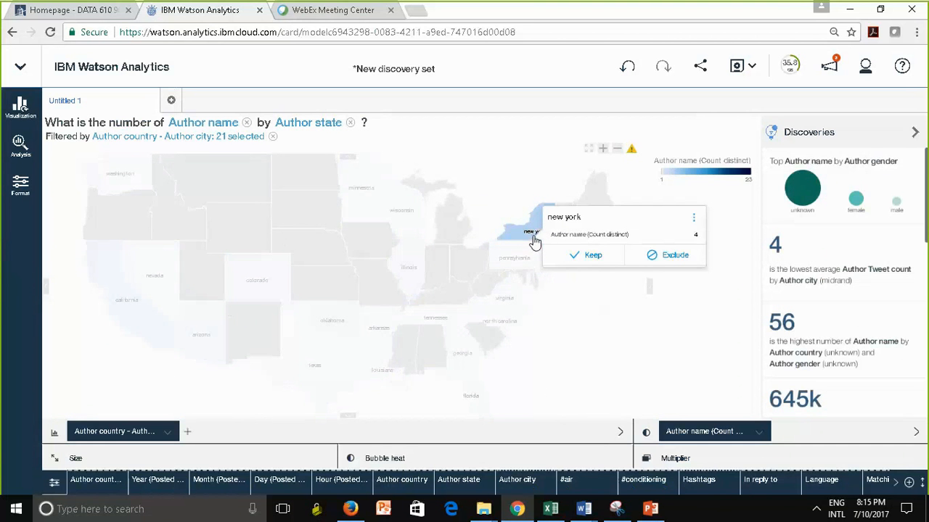
left_click(693, 219)
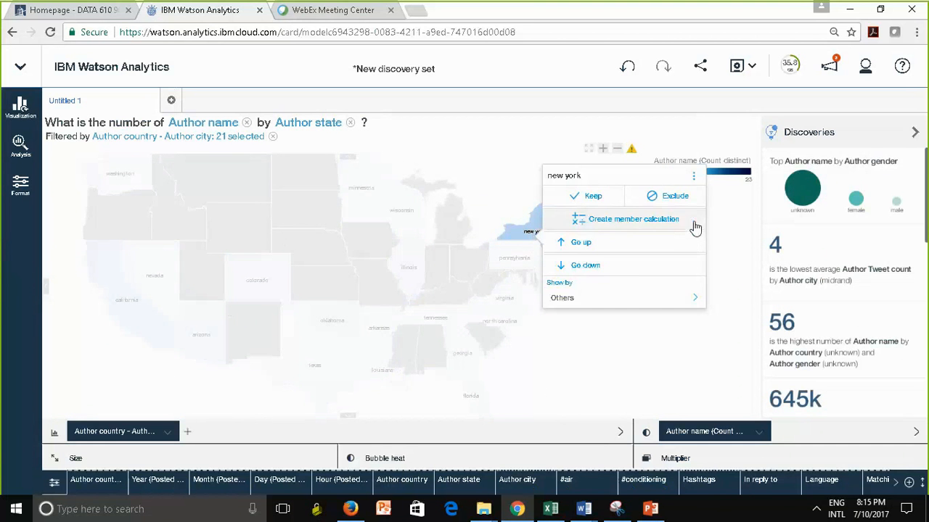
left_click(566, 265)
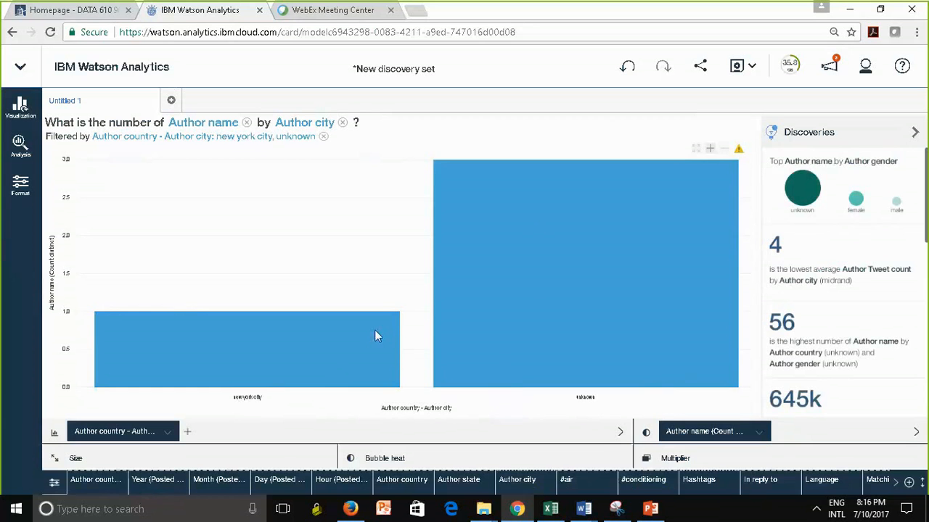
Step: Go back up from the New York City bar to the Author state level
left_click(345, 345)
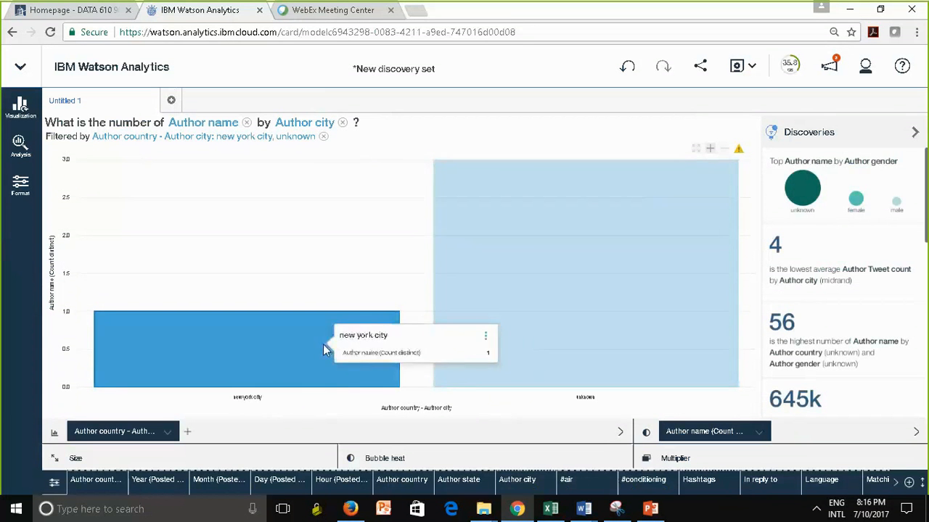
mouse_move(313, 346)
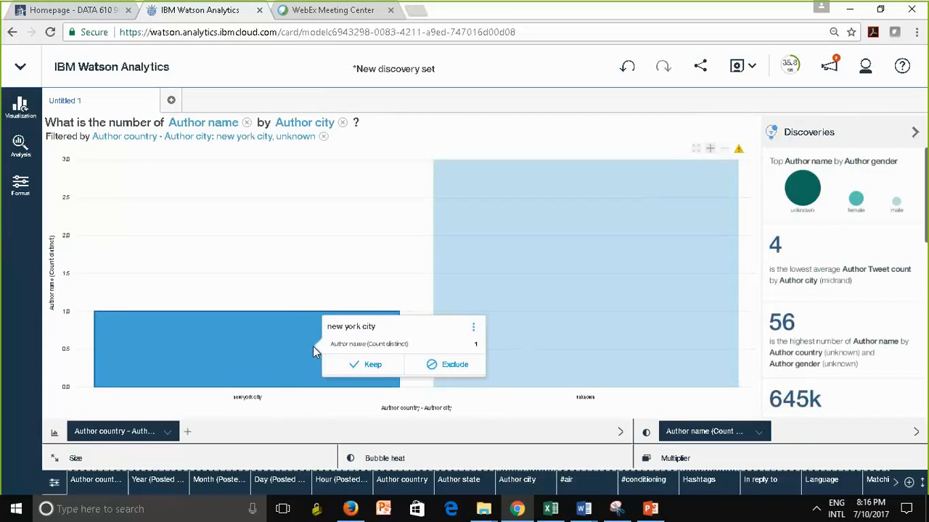
left_click(475, 328)
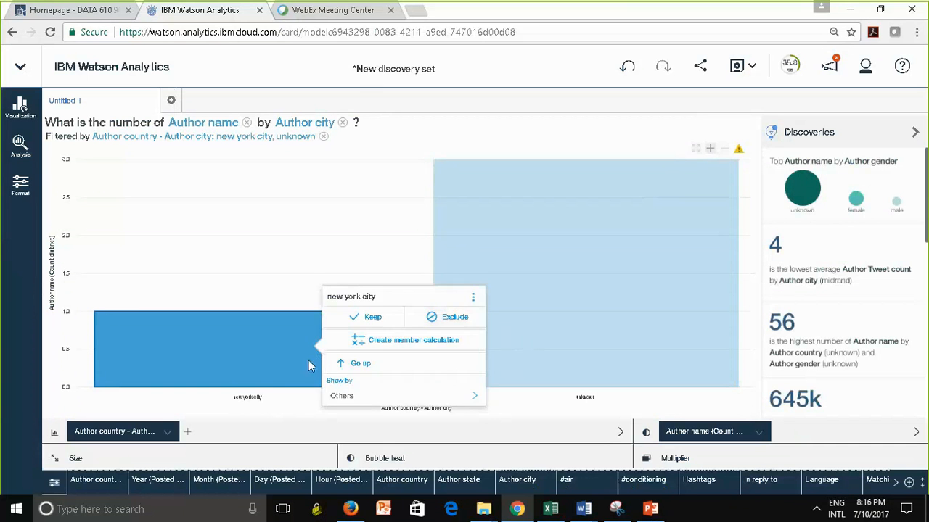
left_click(348, 364)
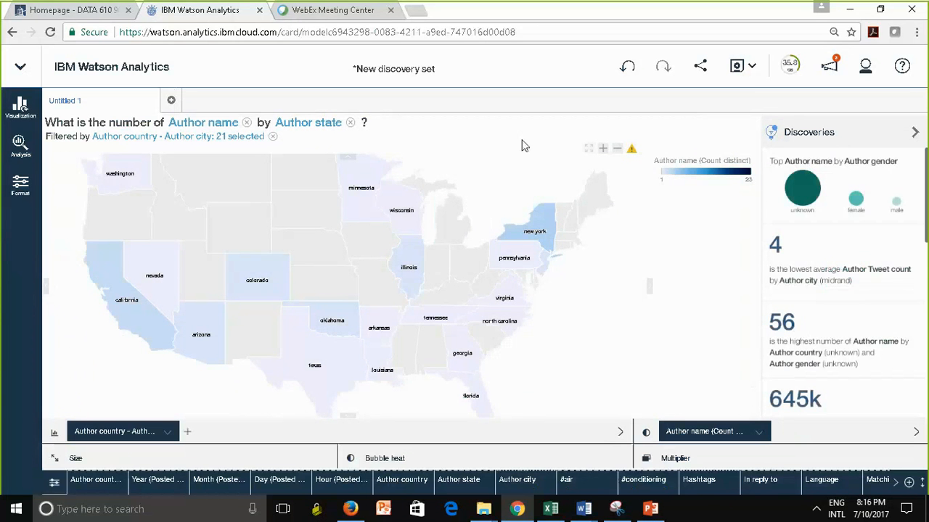
Step: Save the discovery set as AC_Discovery in the Personal folder
left_click(752, 66)
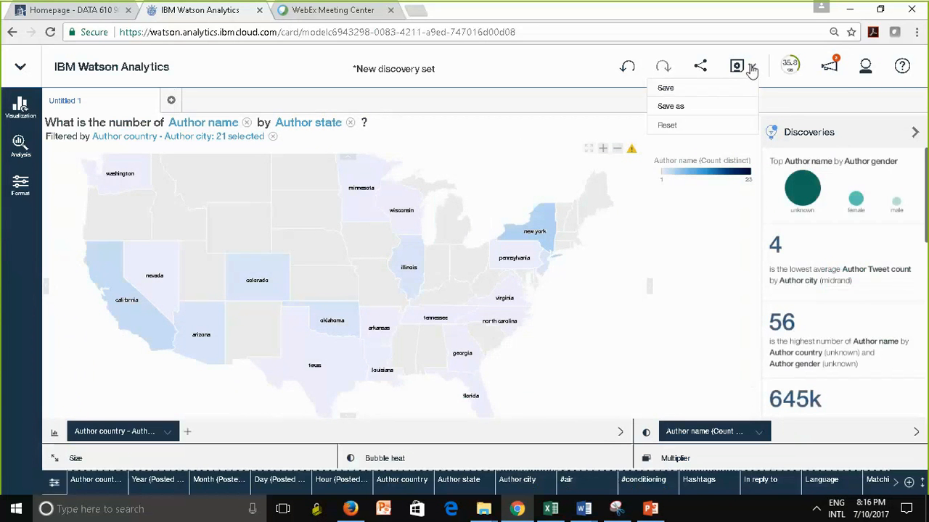
left_click(667, 107)
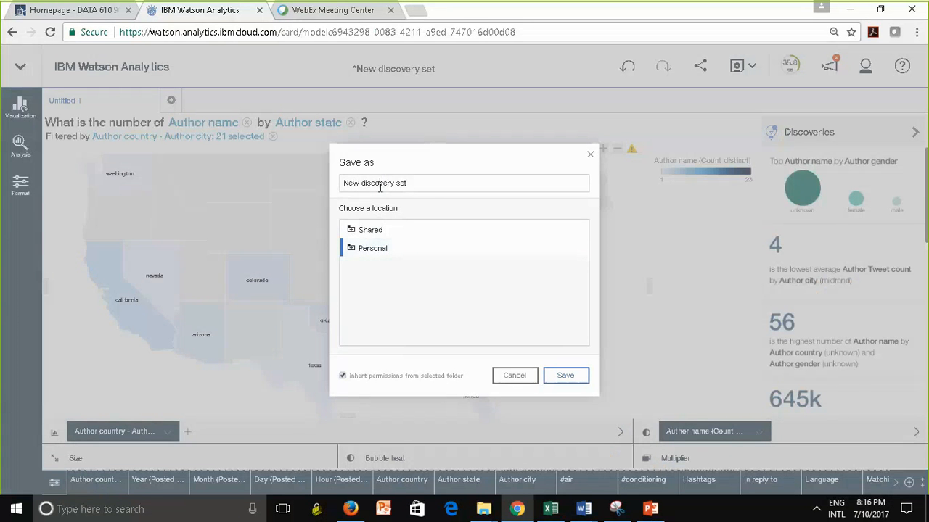
left_click_drag(441, 179, 280, 172)
type("AC_Discovery")
left_click(565, 383)
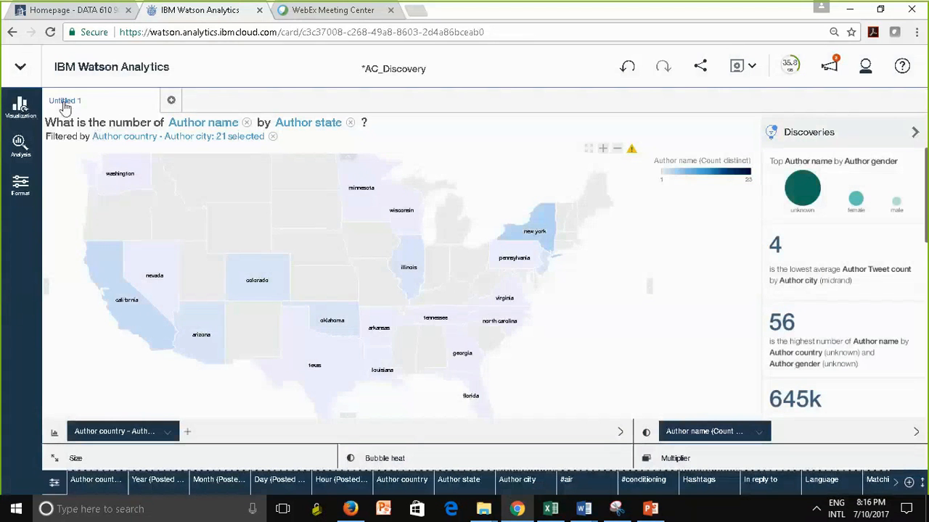
Step: Rename the Untitled 1 visualization page as TweetsByLocation and duplicate it
left_click(70, 108)
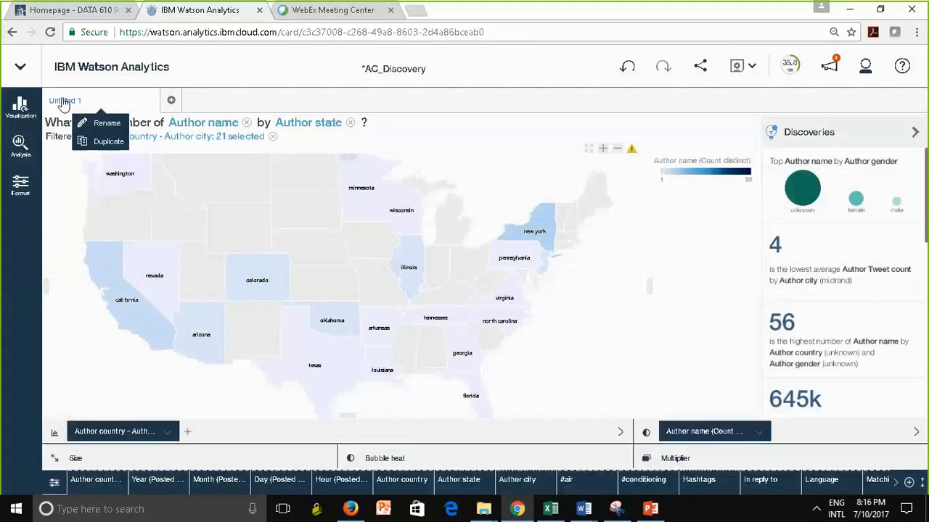
left_click(92, 124)
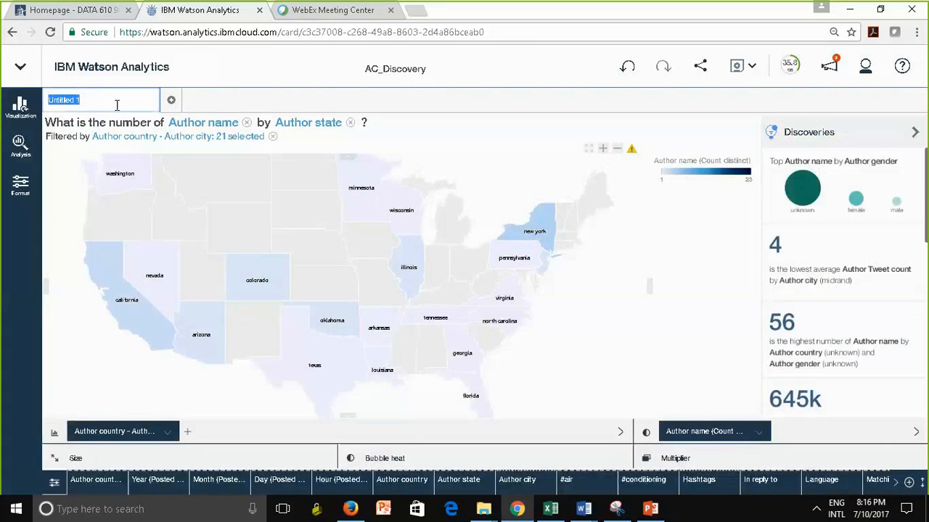
type("TweetsByLocation")
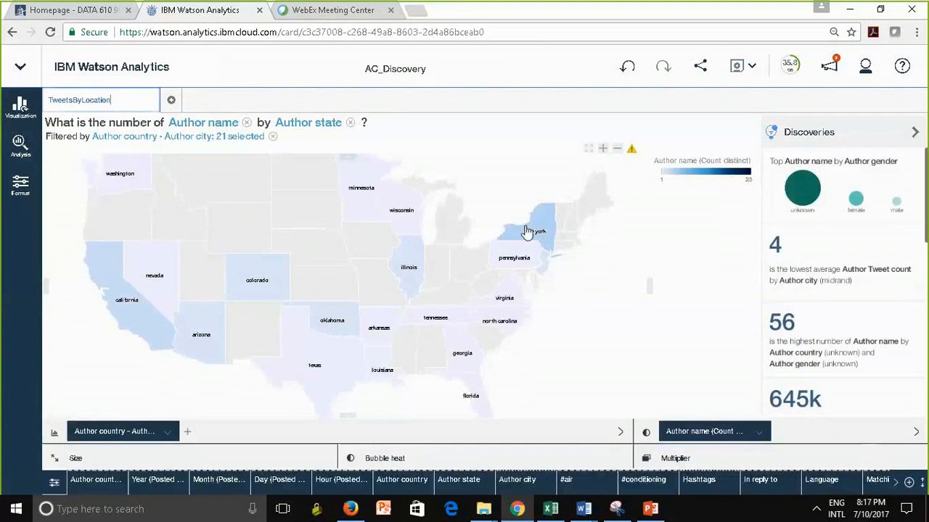
mouse_move(526, 232)
left_click(483, 174)
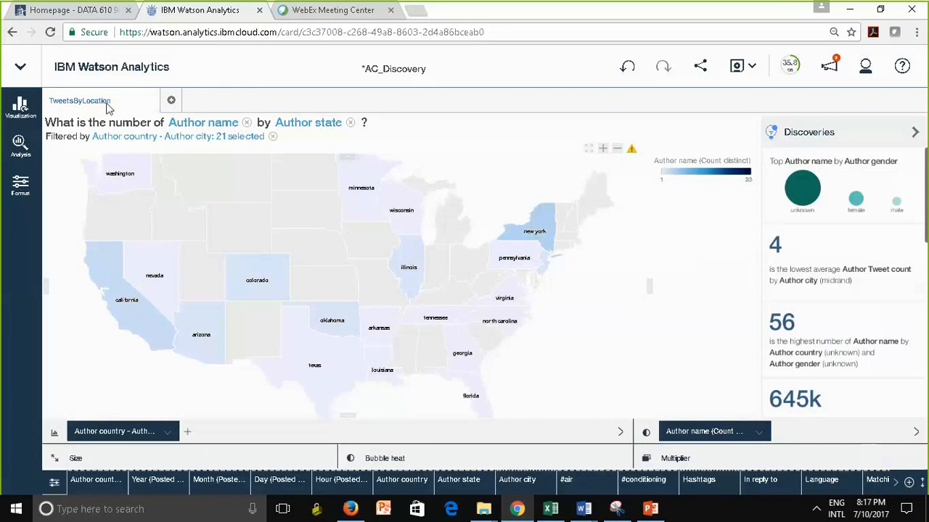
left_click(99, 105)
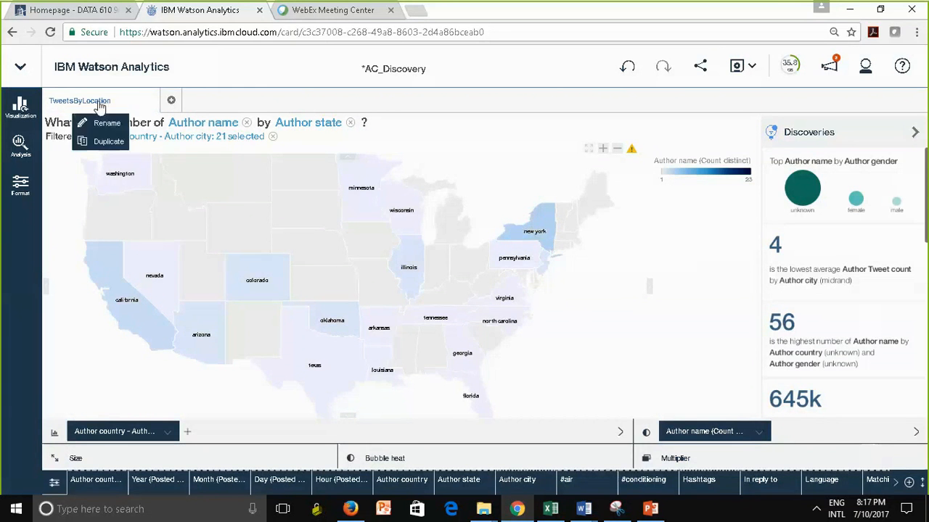
left_click(103, 143)
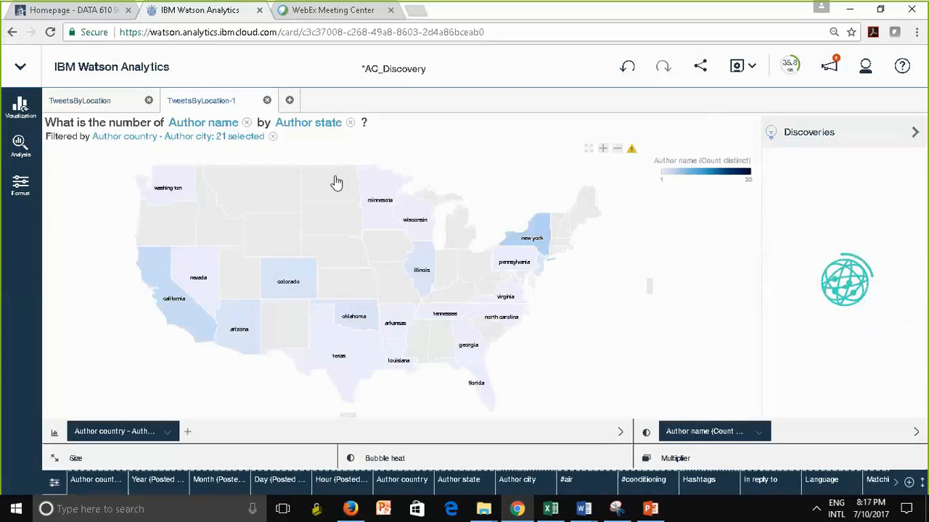
left_click(532, 239)
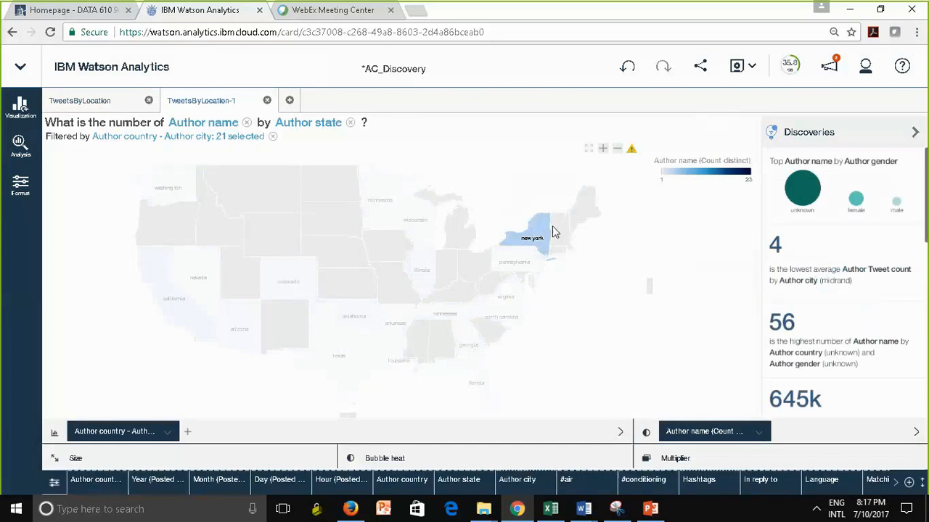
left_click(530, 236)
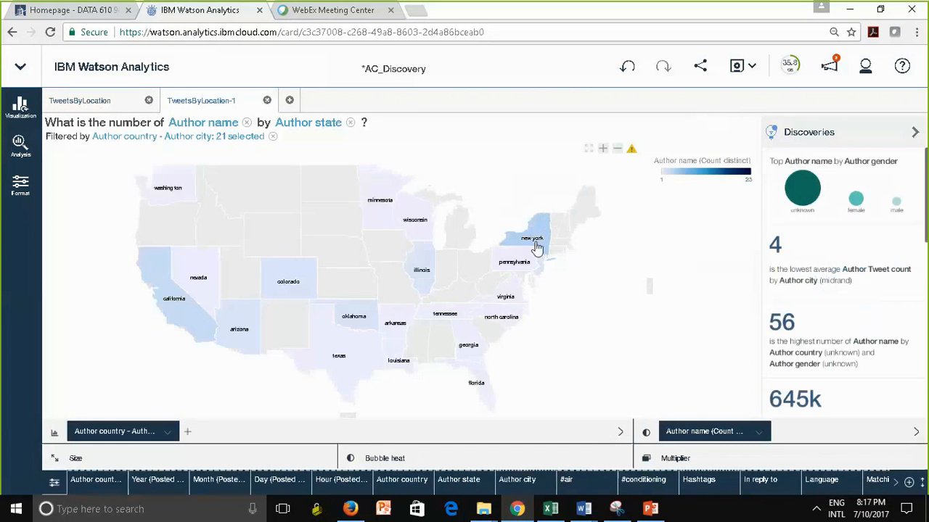
left_click(535, 247)
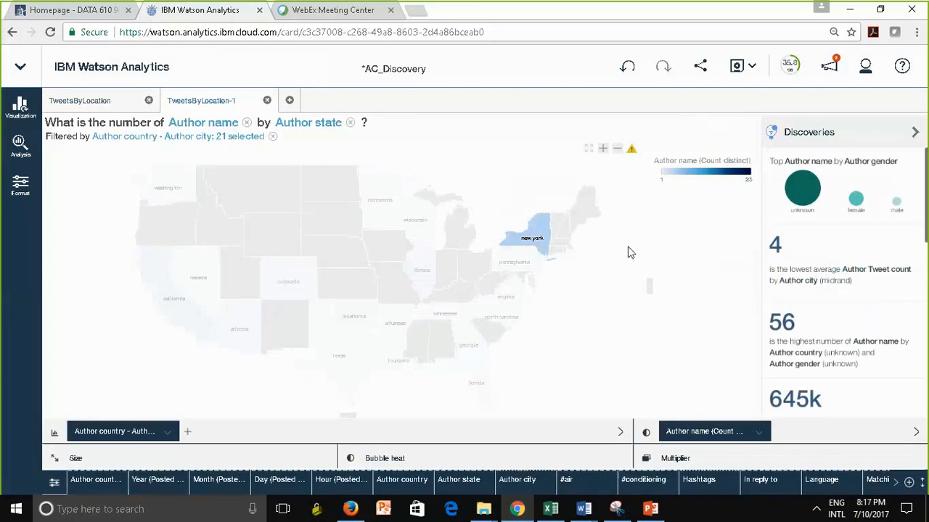
left_click(530, 242)
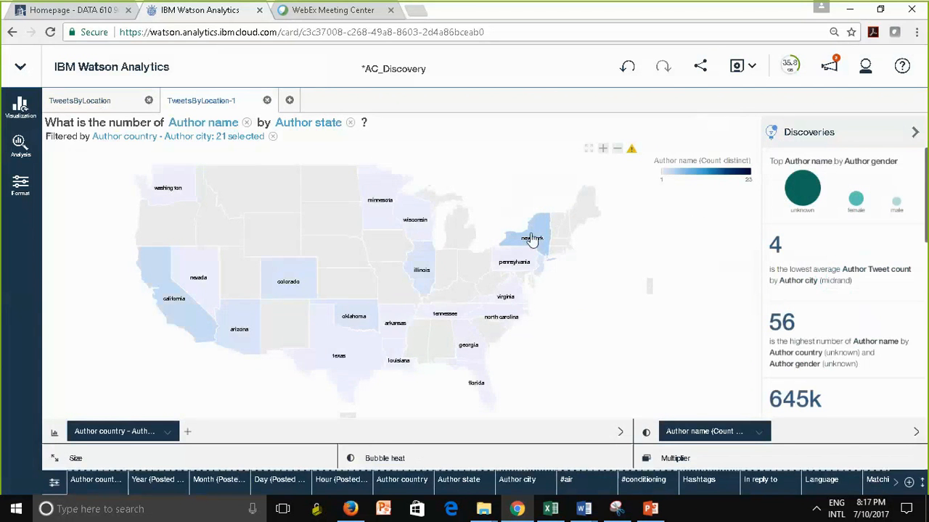
left_click(532, 240)
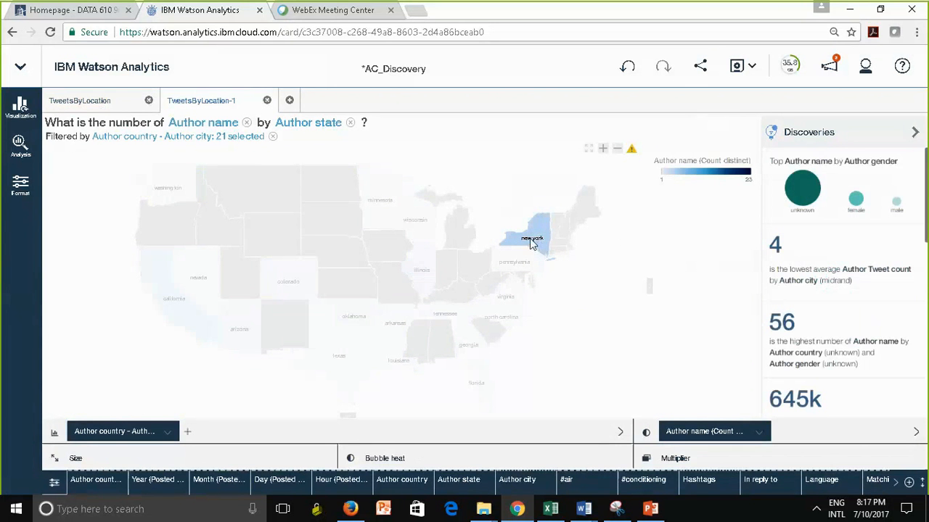
left_click(531, 241)
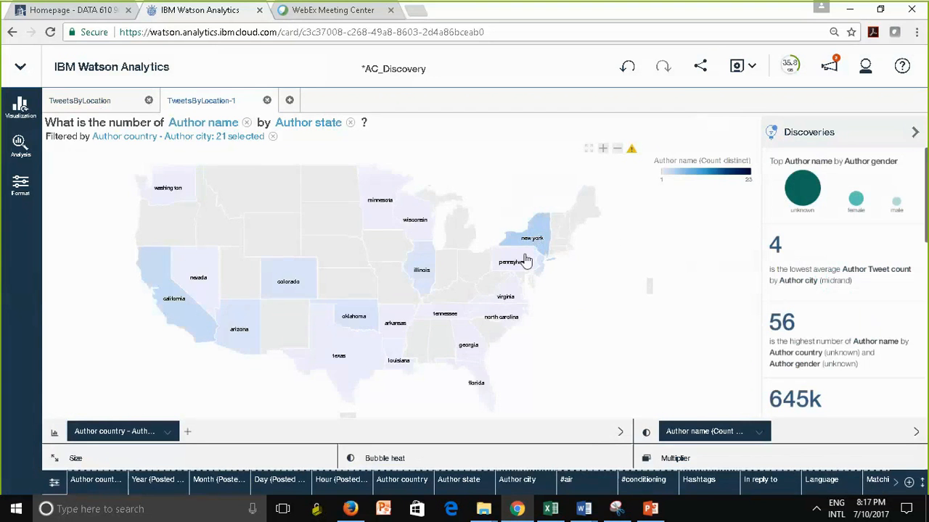
left_click(526, 259)
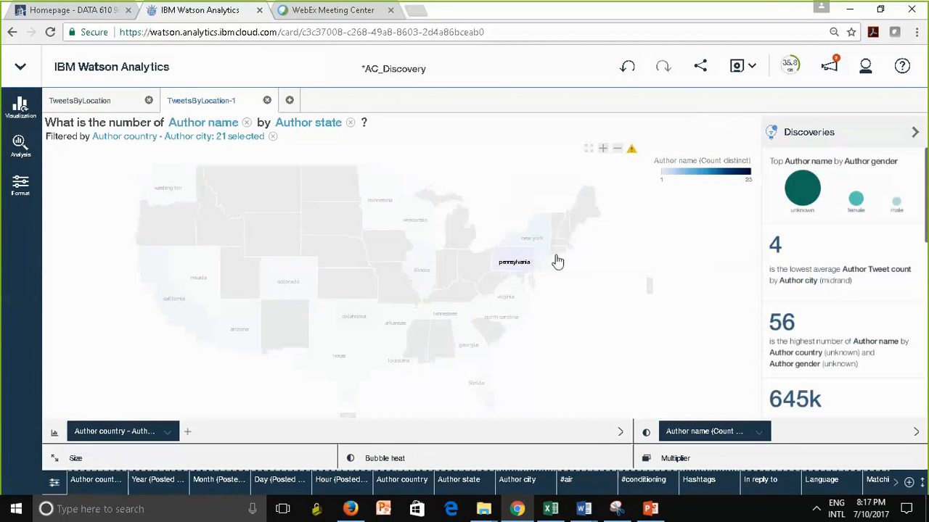
left_click(517, 267)
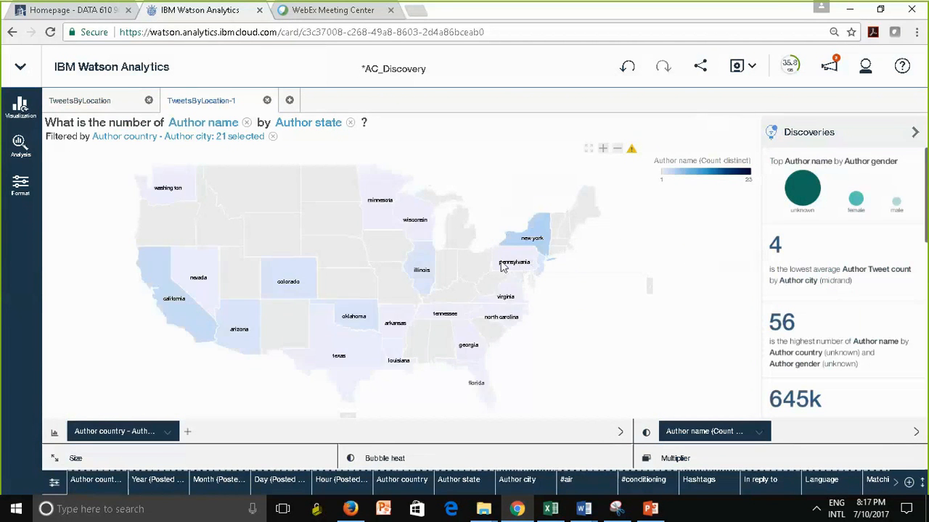
Step: Go up from Nevada on the state map to show the number of author names by Author country
left_click(189, 288)
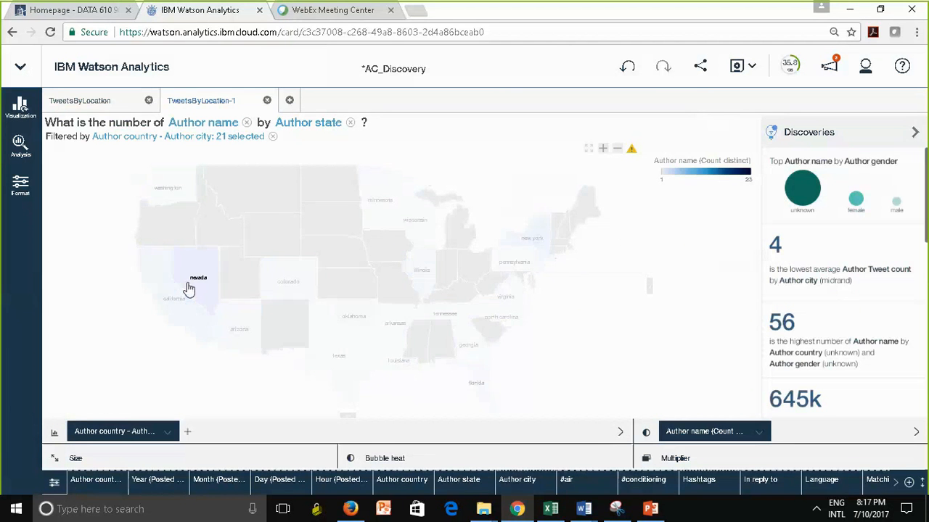
mouse_move(188, 281)
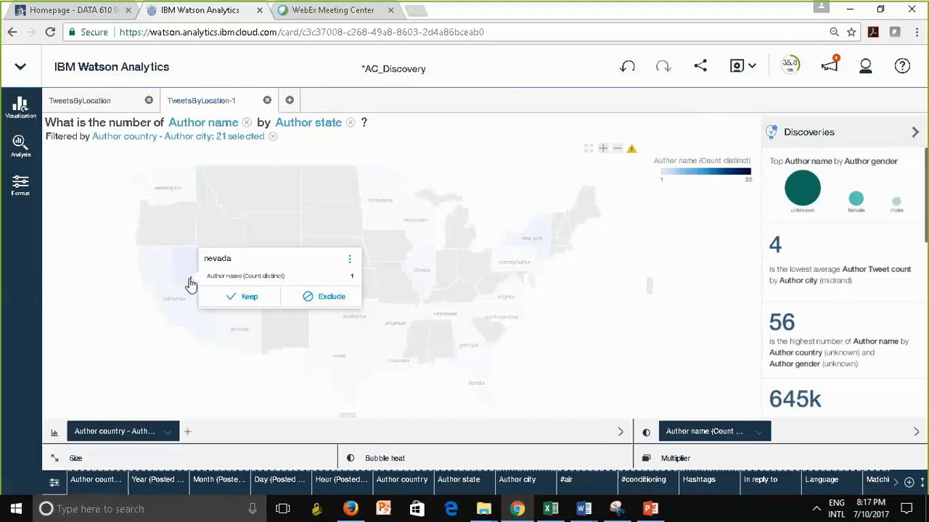
left_click(349, 262)
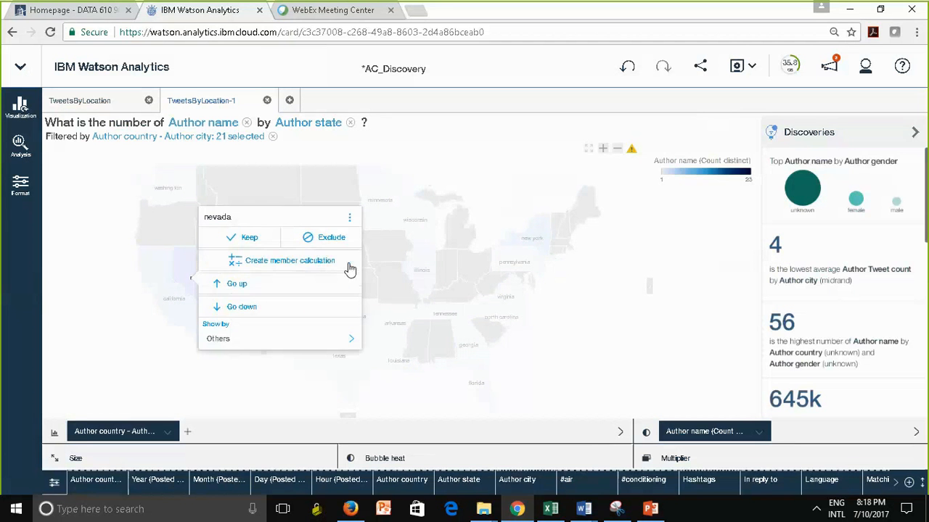
left_click(216, 285)
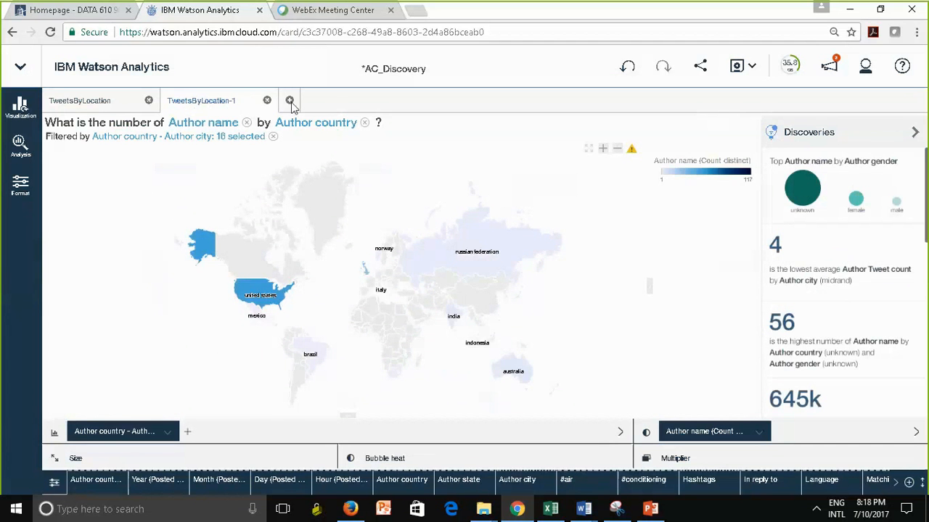
Step: Rename the duplicated TweetsByLocation-1 page as TweetsByCountry
left_click(186, 99)
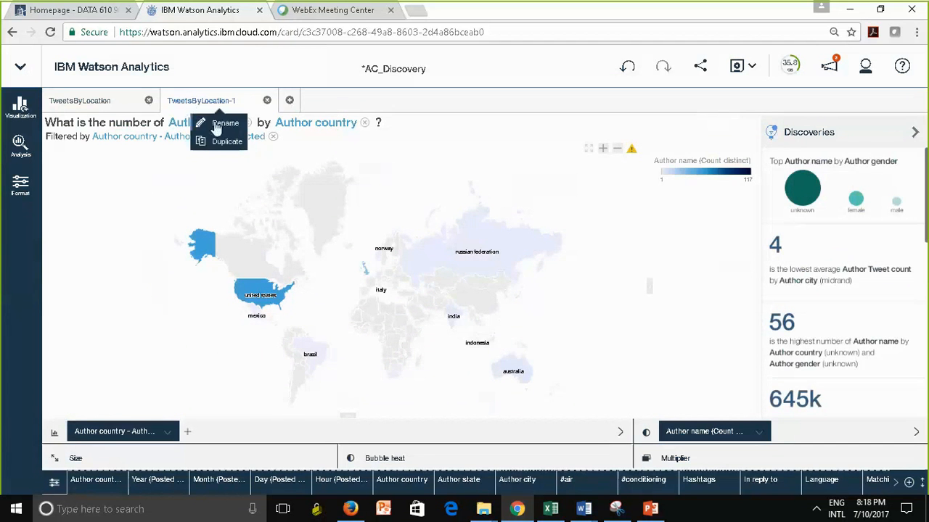
left_click(216, 125)
left_click(250, 102)
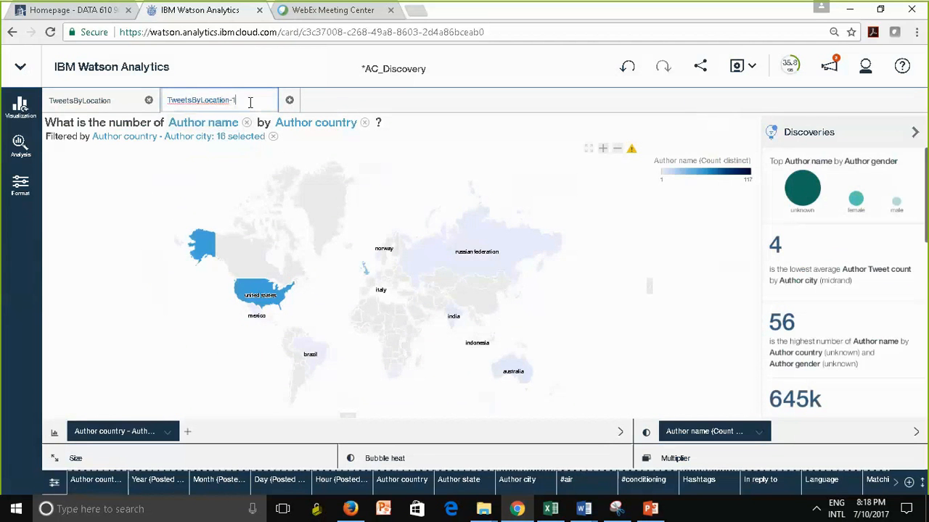
key("BackSpace")
key("BackSpace")
key("BackSpace")
key("BackSpace")
key("BackSpace")
key("BackSpace")
key("BackSpace")
key("BackSpace")
key("BackSpace")
key("BackSpace")
type("Country")
left_click(103, 277)
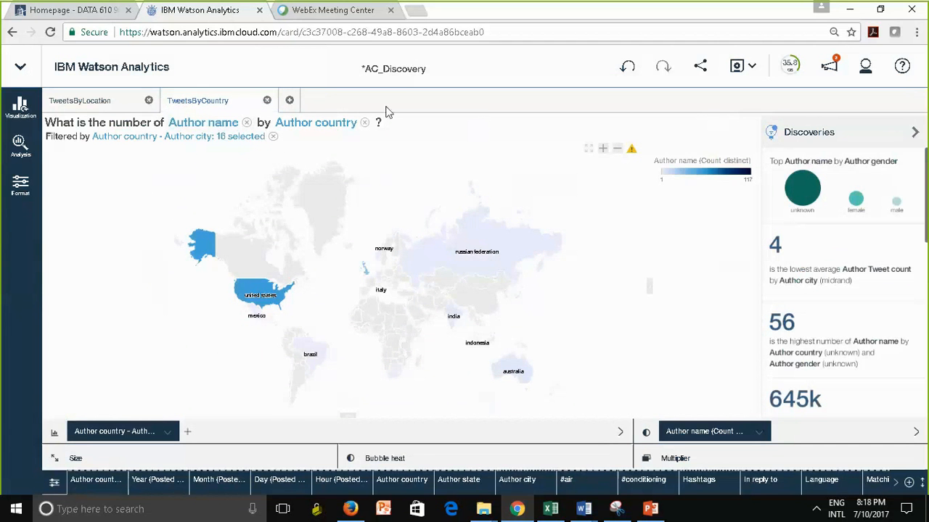
Step: Add a page by asking "what drives sentiment" and choosing the predictive model for Sentiment as the starting point
left_click(290, 101)
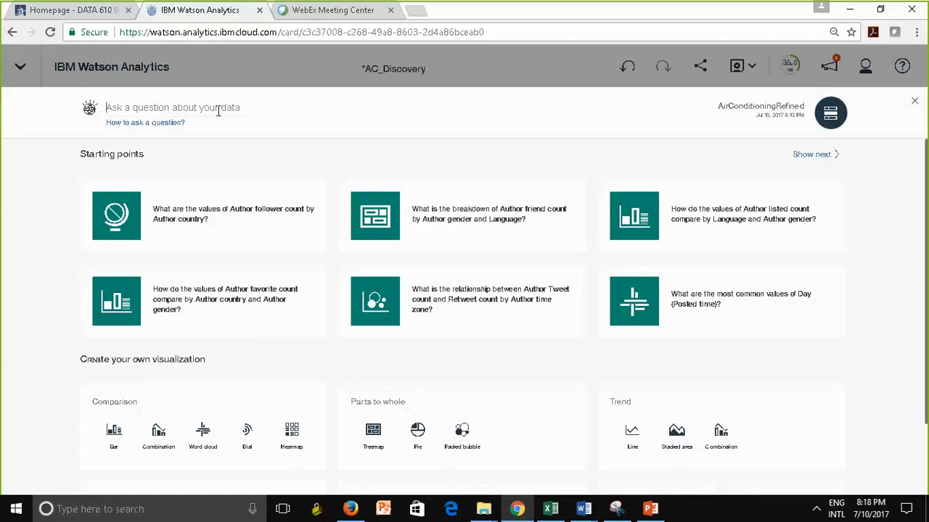
type("what driv")
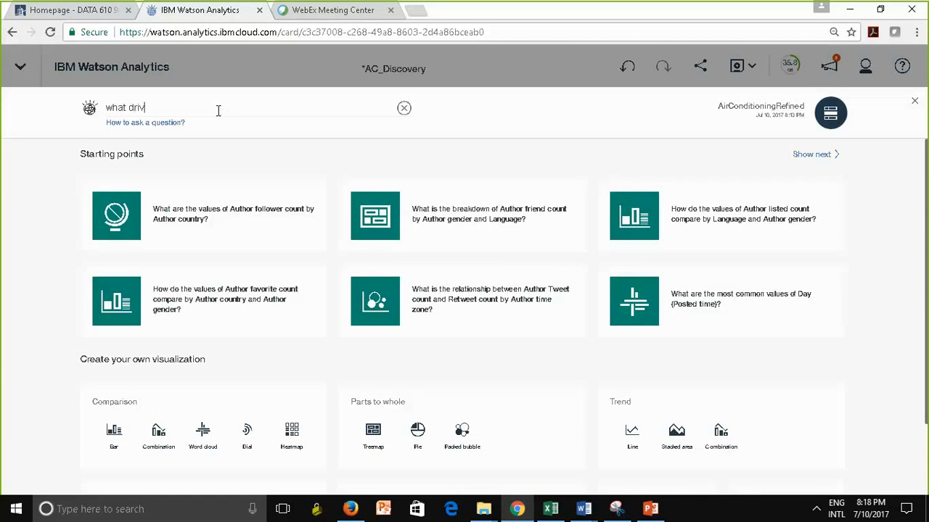
type("es sentiment")
key("Return")
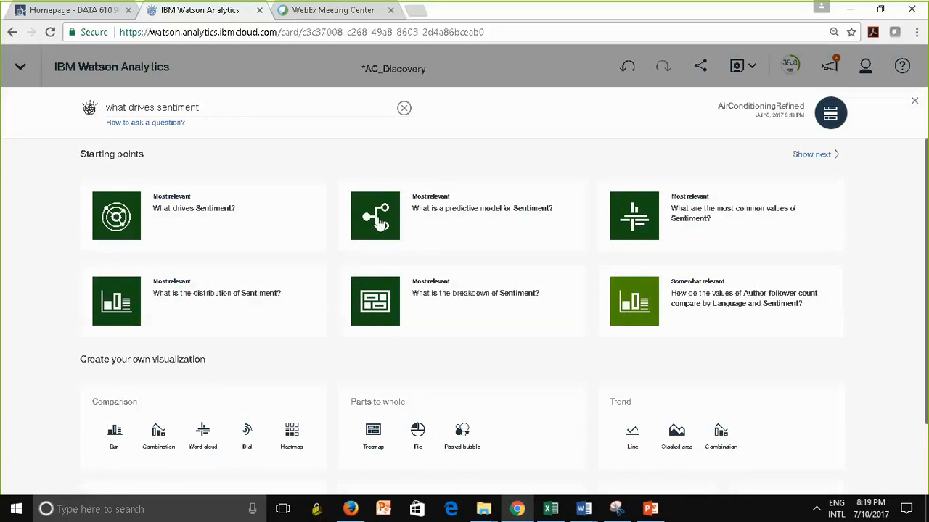
left_click(379, 223)
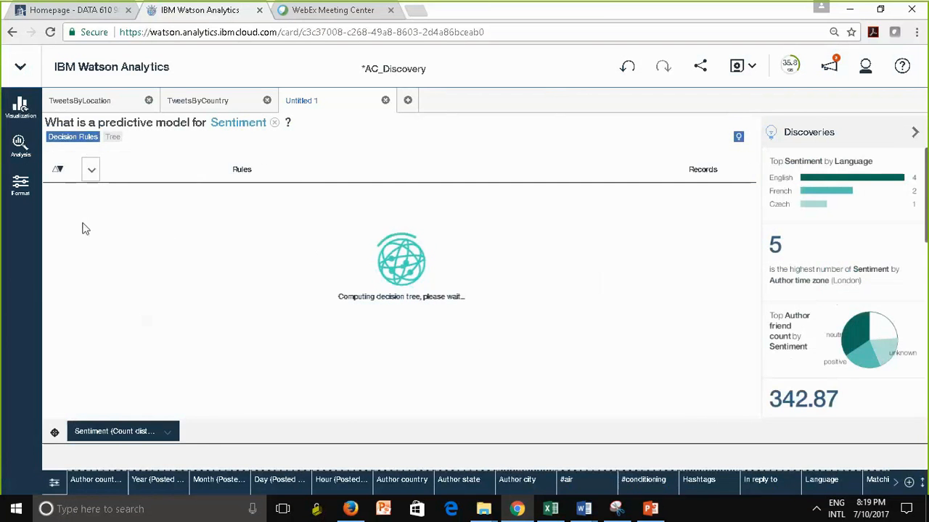
Step: Expand the full text of the first decision rule for the neutral category
left_click(19, 145)
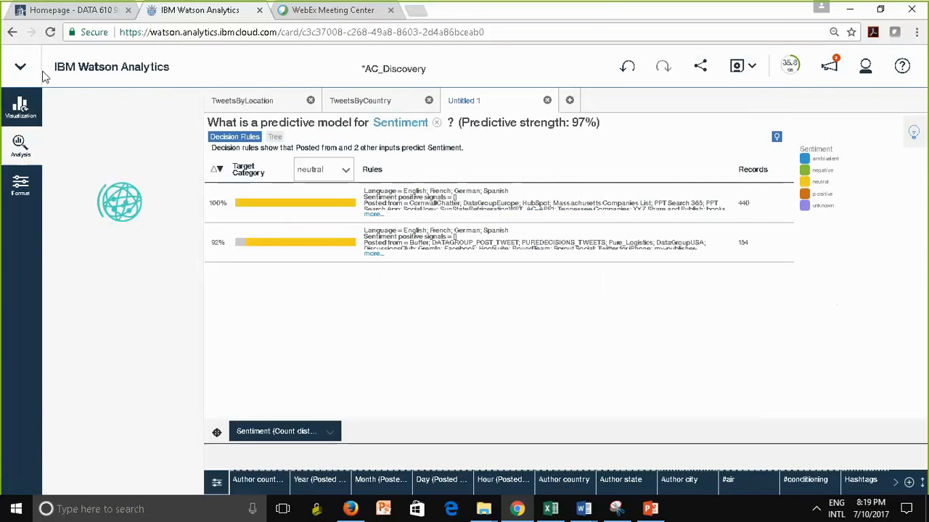
left_click(20, 147)
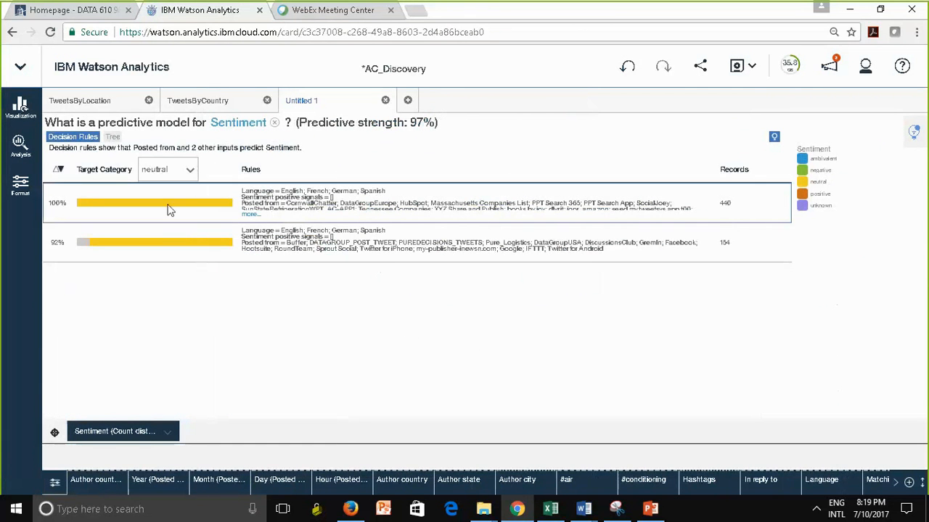
left_click(250, 214)
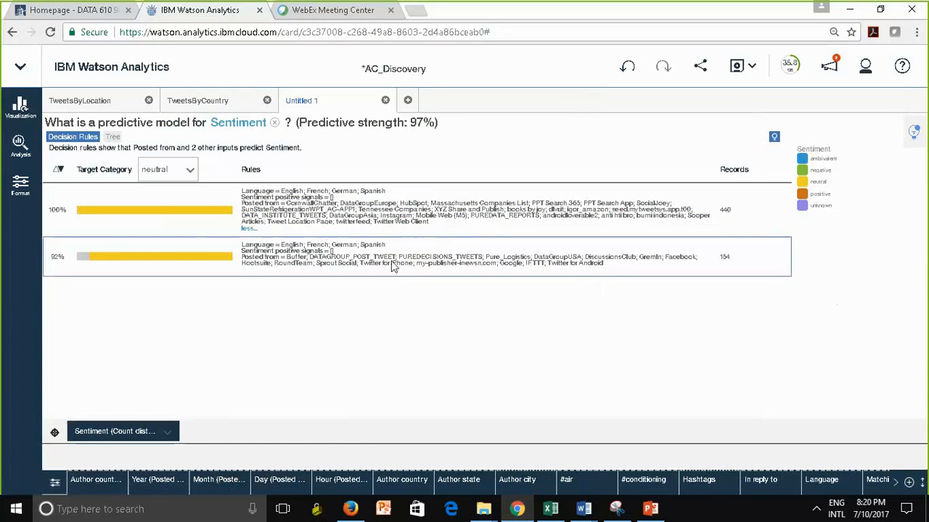
Step: Review the decision rules for the positive, negative, ambivalent and unknown target categories, then return to neutral
left_click(186, 171)
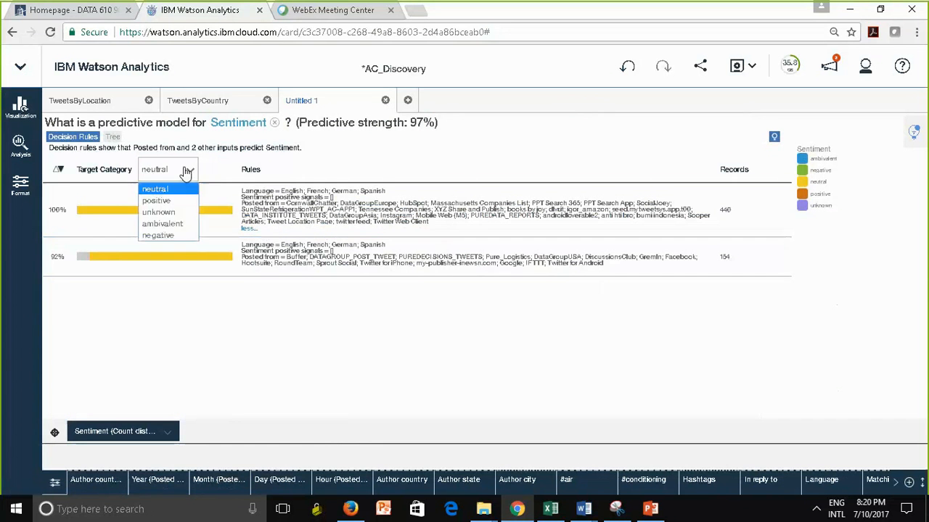
left_click(171, 201)
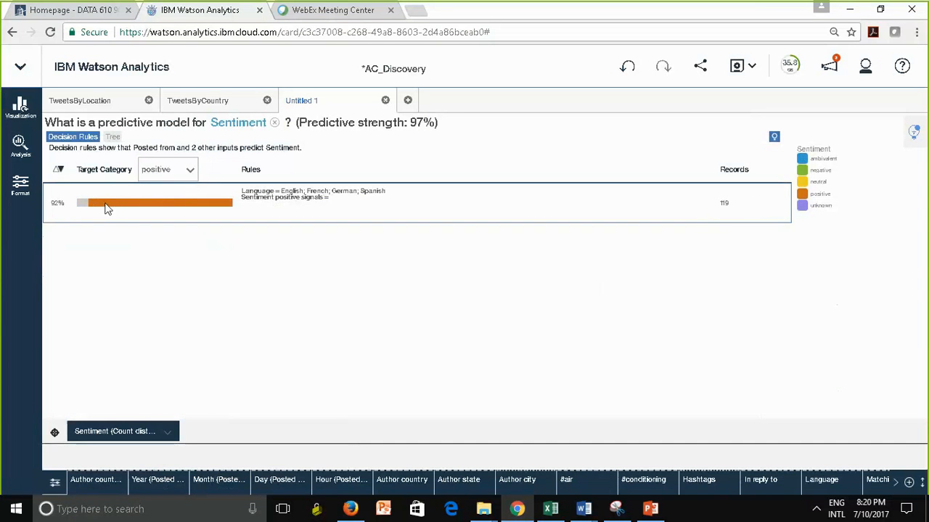
left_click(182, 172)
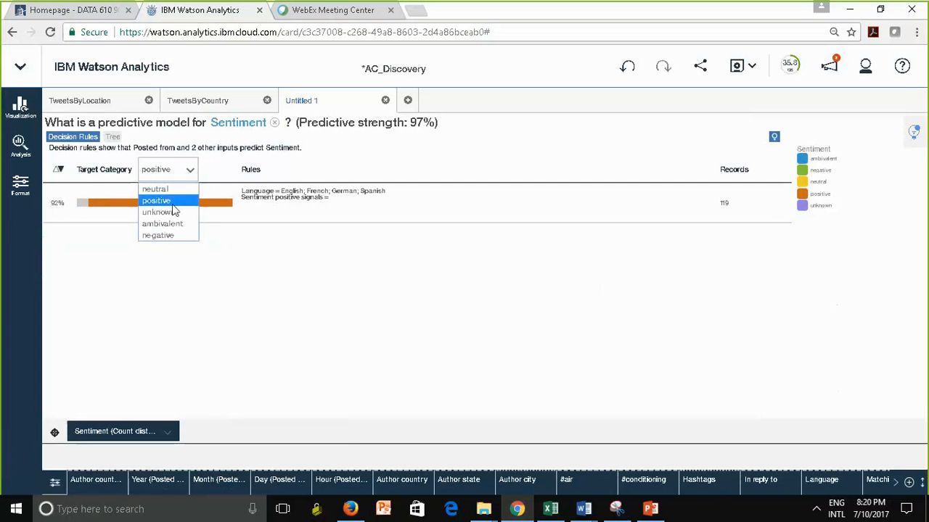
left_click(171, 236)
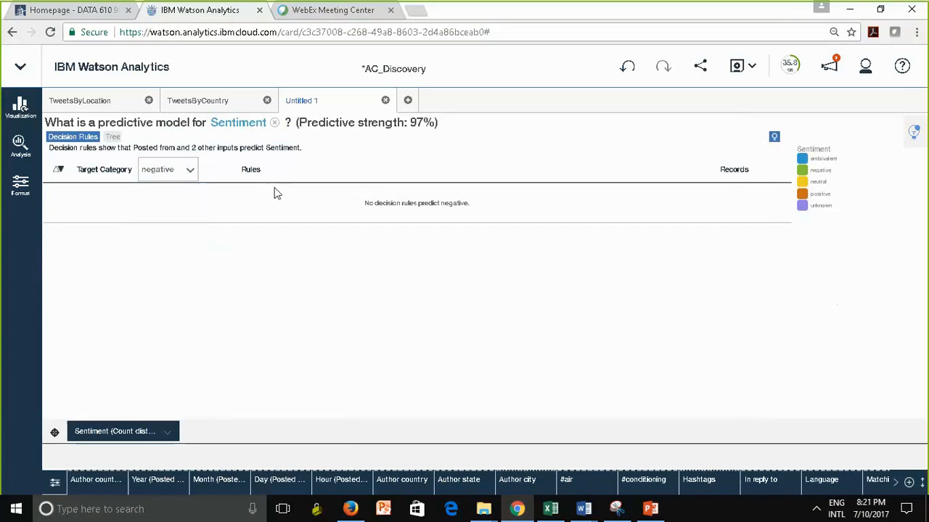
left_click(191, 171)
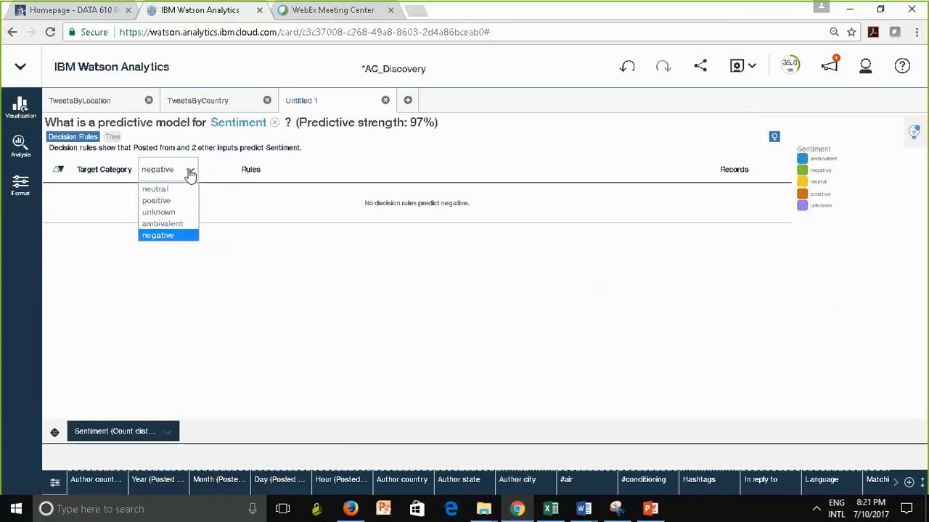
left_click(161, 225)
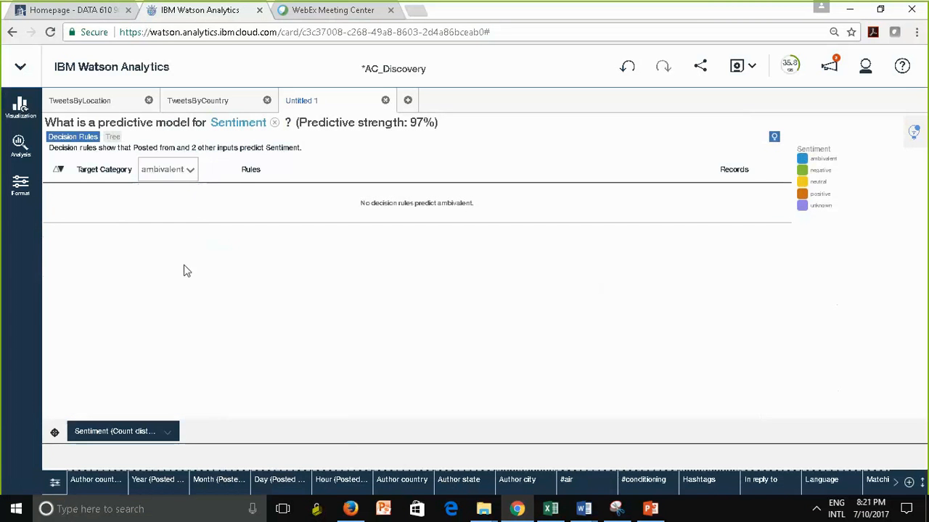
left_click(188, 174)
left_click(174, 213)
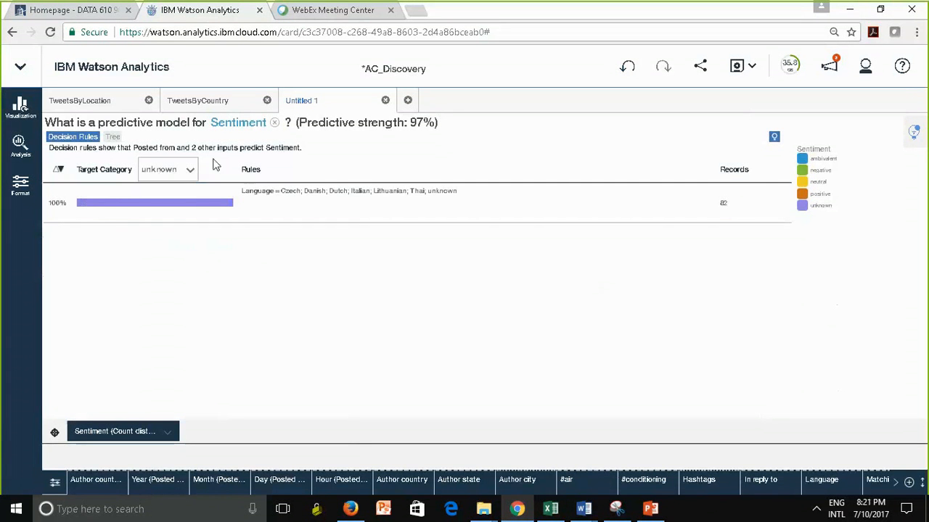
left_click(188, 171)
left_click(174, 200)
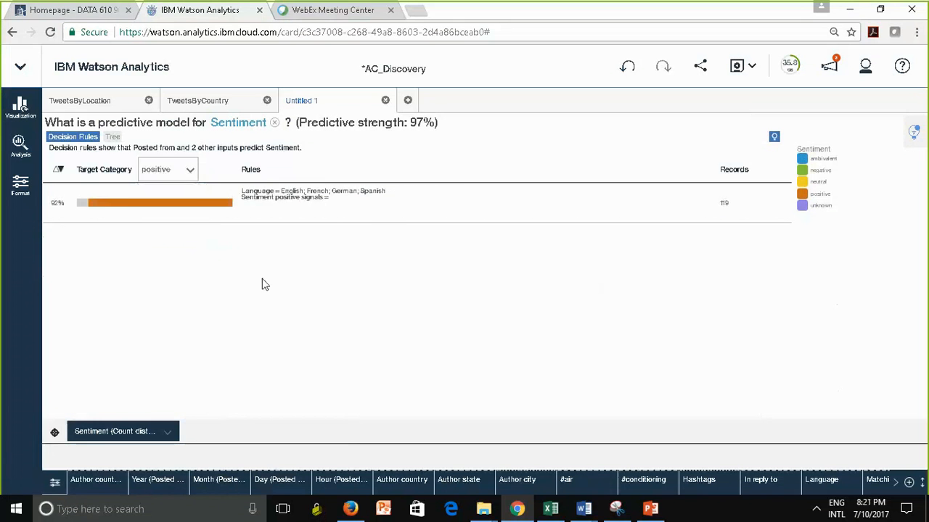
left_click(201, 171)
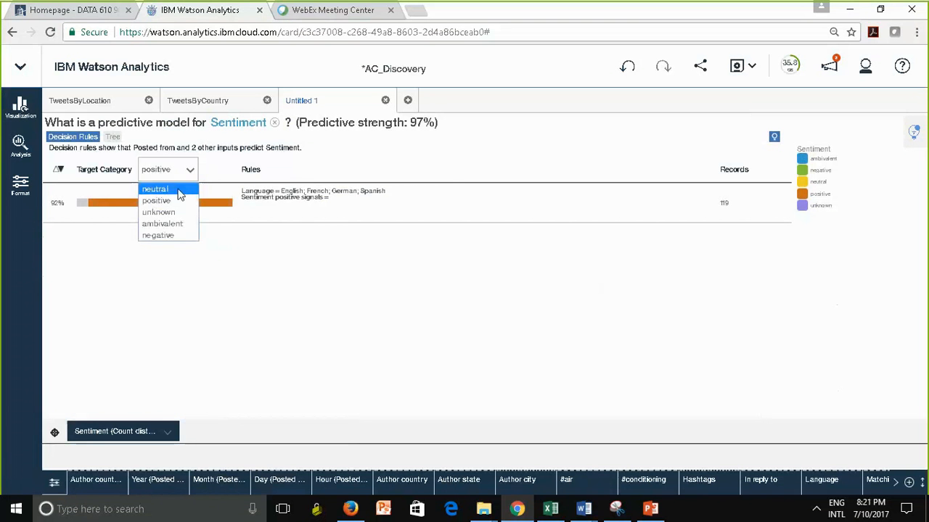
left_click(180, 189)
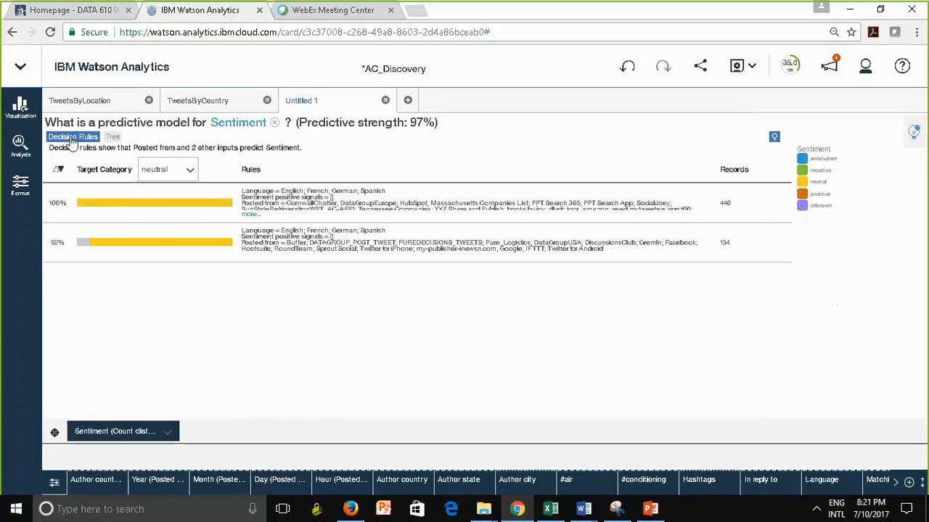
Step: Display the Sentiment model as a tree and turn off its highlighting so every sentiment category is colored in the nodes
left_click(112, 137)
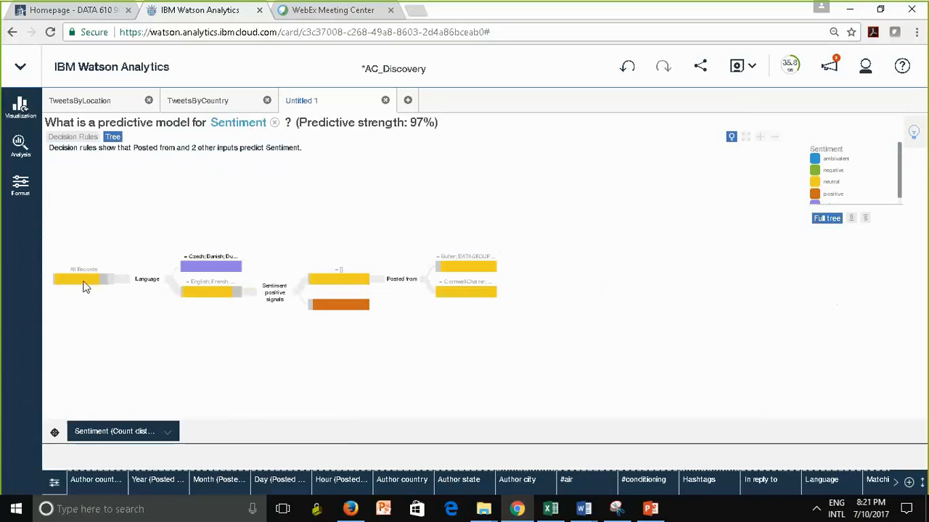
mouse_move(87, 284)
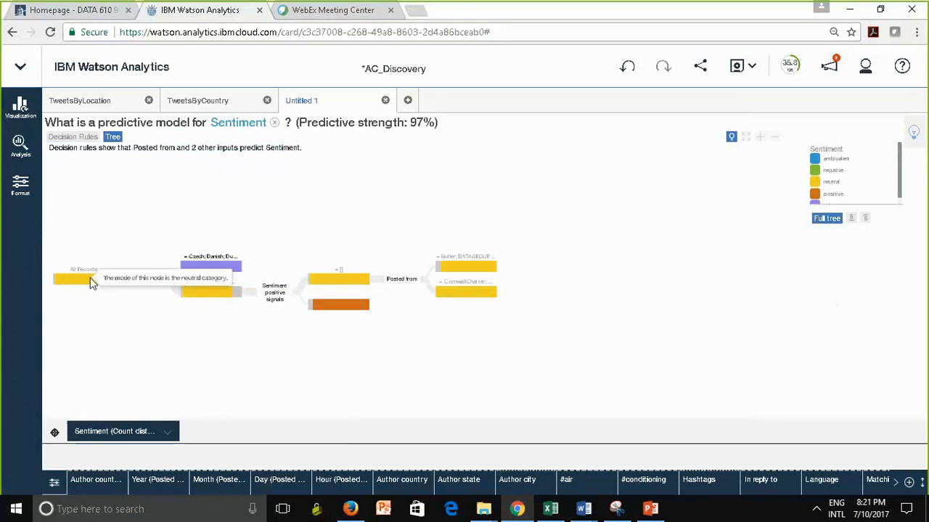
left_click(732, 138)
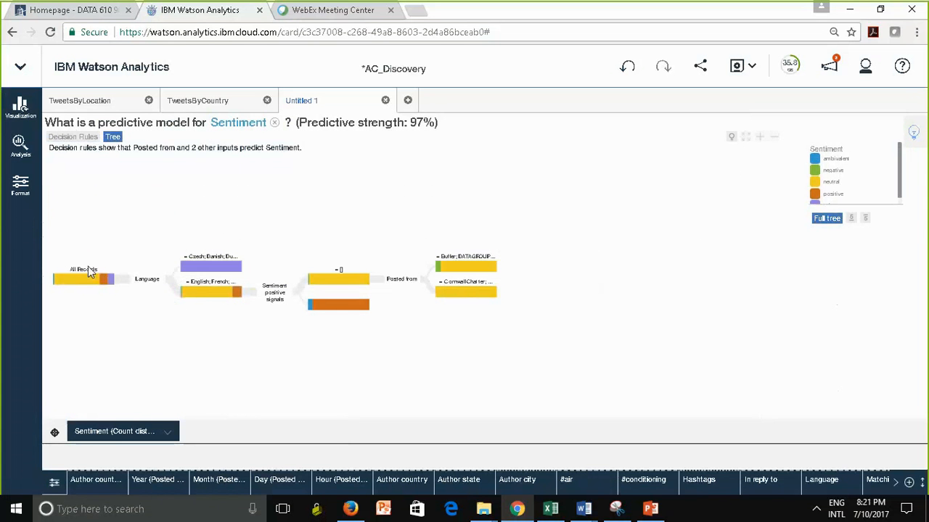
Step: Inspect the record counts of the All Records node and the English/French language node, checking all sentiment categories in the legend
left_click(85, 280)
mouse_move(93, 283)
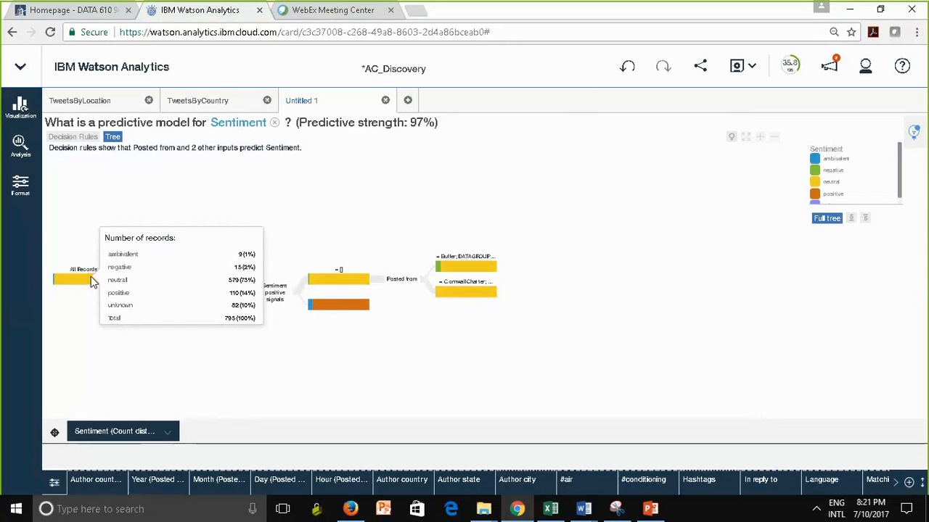
left_click(90, 276)
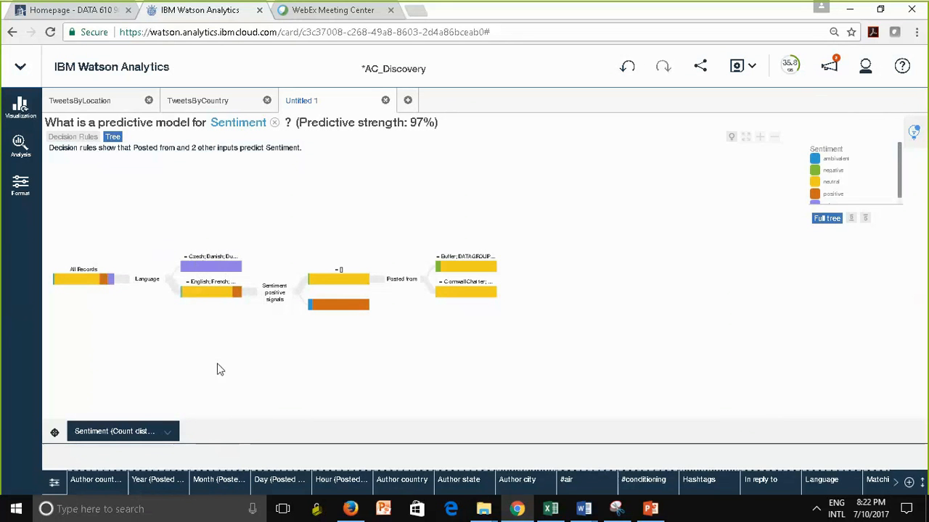
left_click(208, 288)
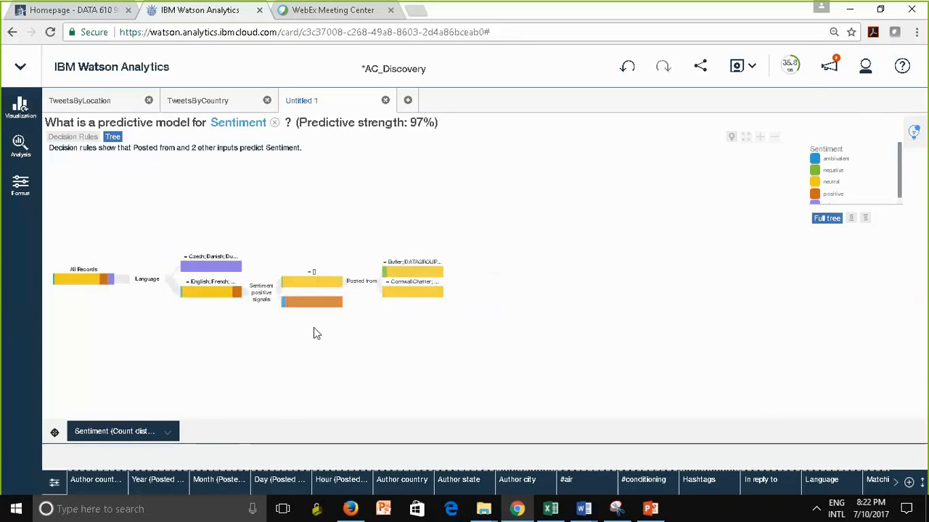
left_click(204, 290)
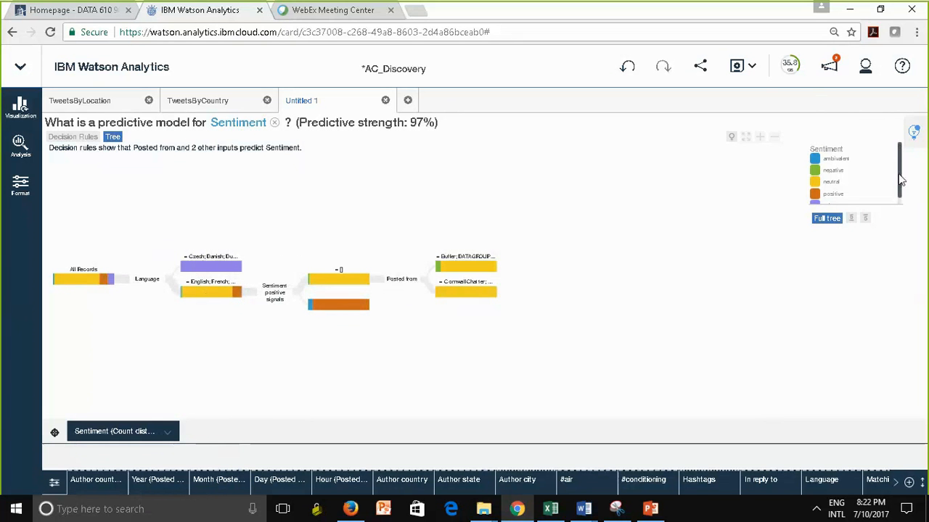
left_click_drag(899, 182, 904, 209)
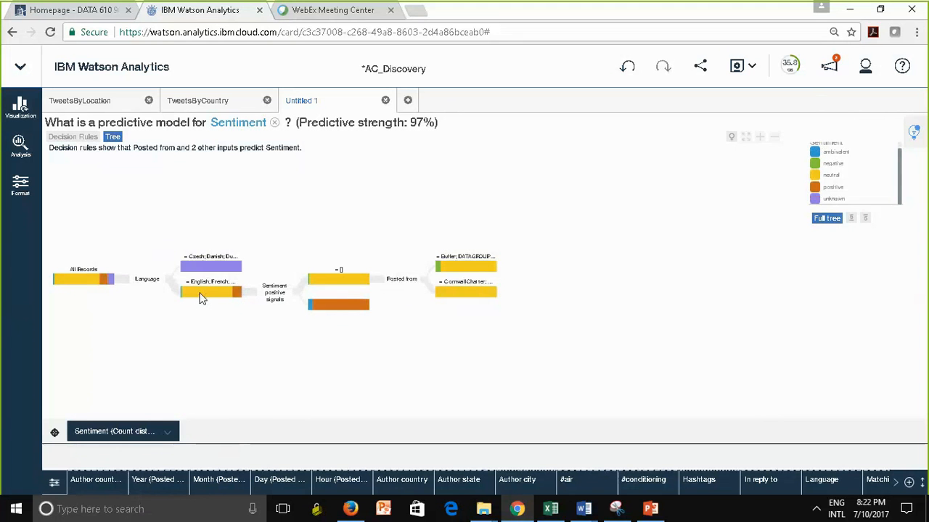
mouse_move(201, 298)
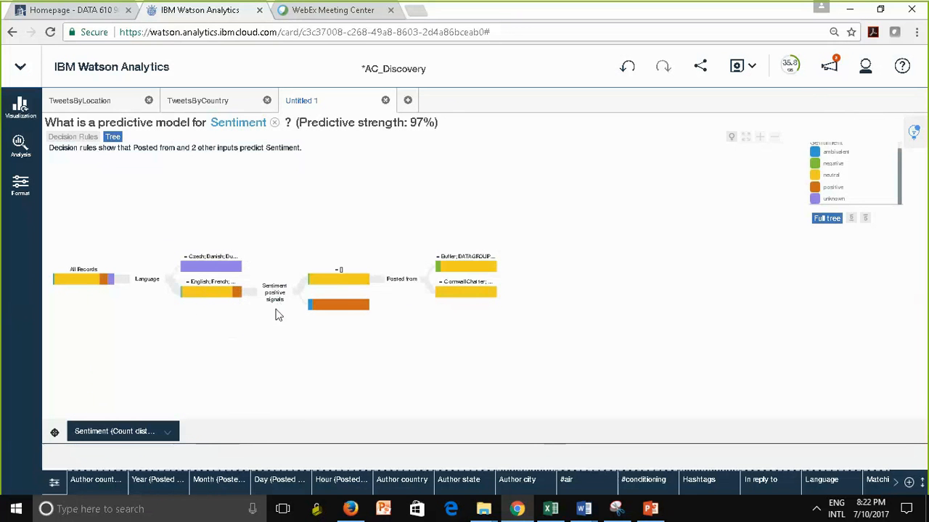
Step: Increase the browser's page zoom to make the Sentiment decision tree larger
left_click(916, 32)
left_click(876, 161)
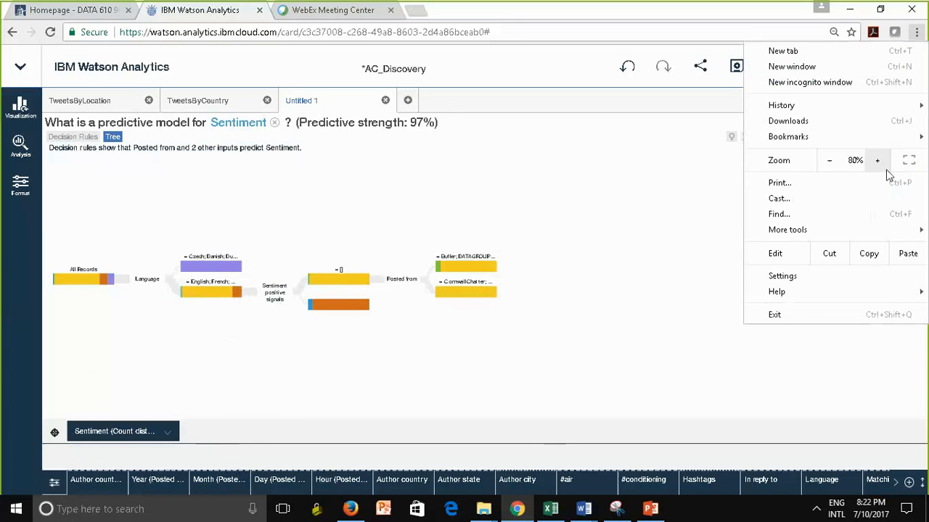
left_click(877, 163)
left_click(193, 395)
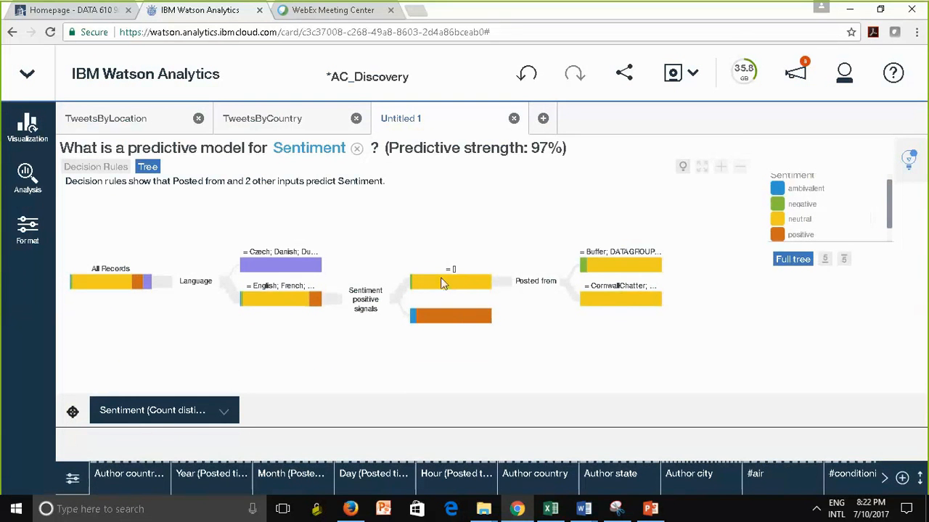
Step: Inspect the record counts of the [] node under Sentiment positive signals and of the two Posted from nodes
mouse_move(441, 280)
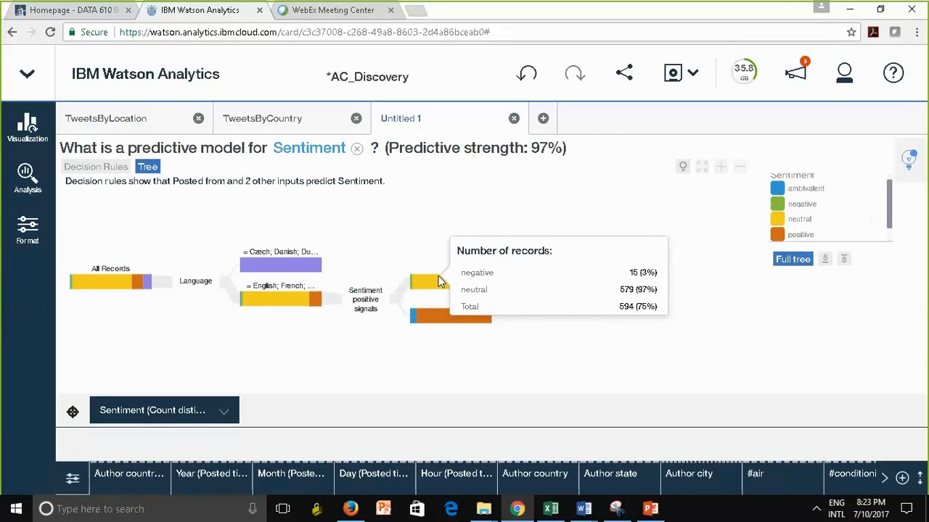
left_click(439, 282)
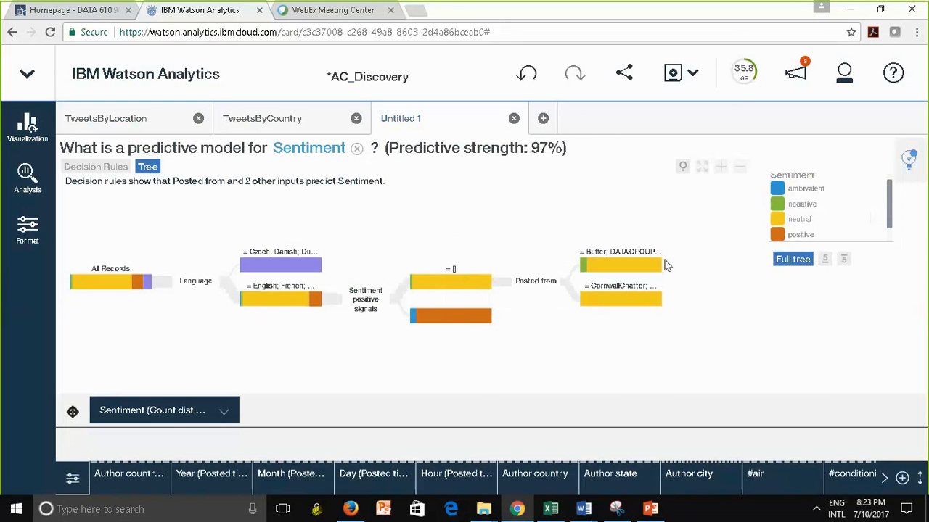
mouse_move(629, 265)
mouse_move(616, 303)
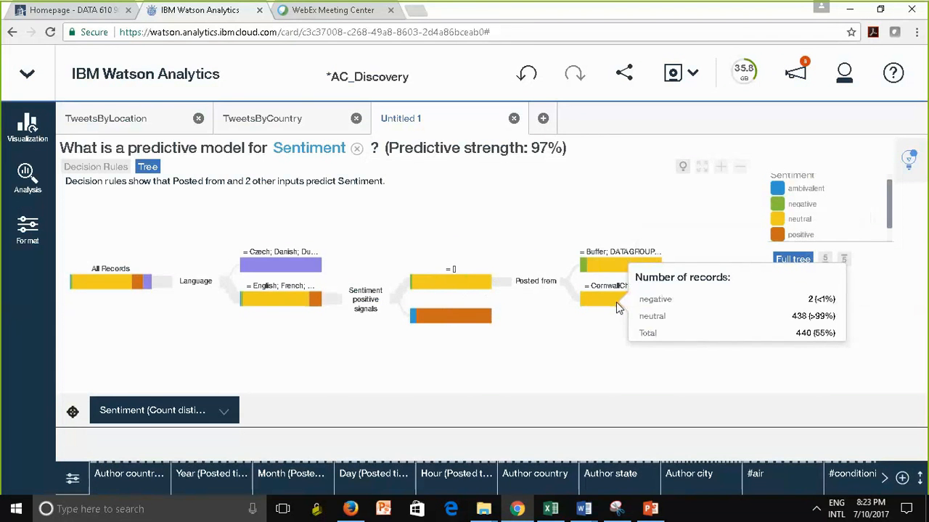
left_click(632, 307)
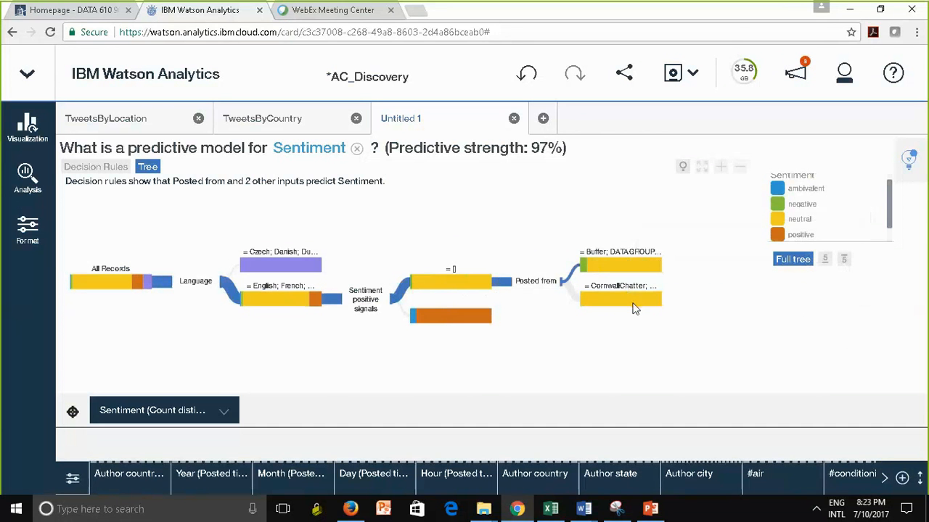
mouse_move(632, 307)
Step: Rename the predictive model page as SentimentTree and save the discovery
left_click(402, 127)
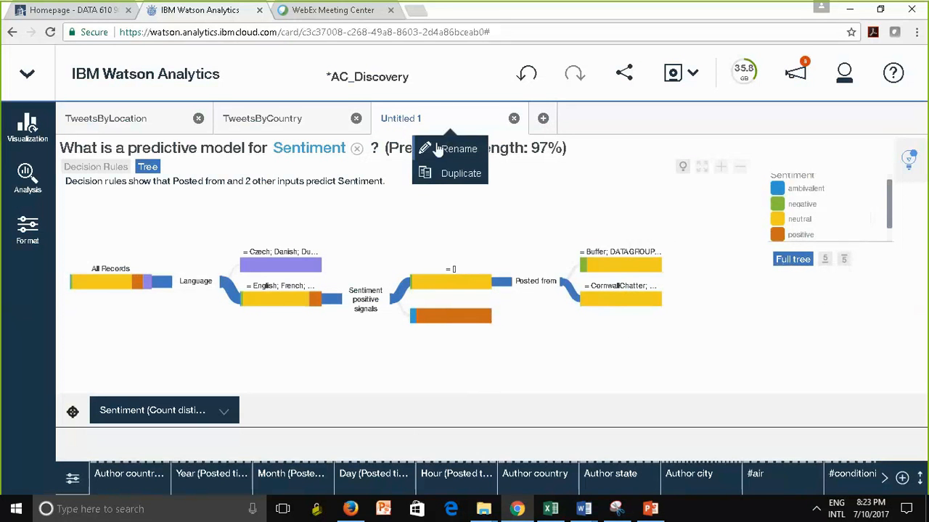
left_click(443, 148)
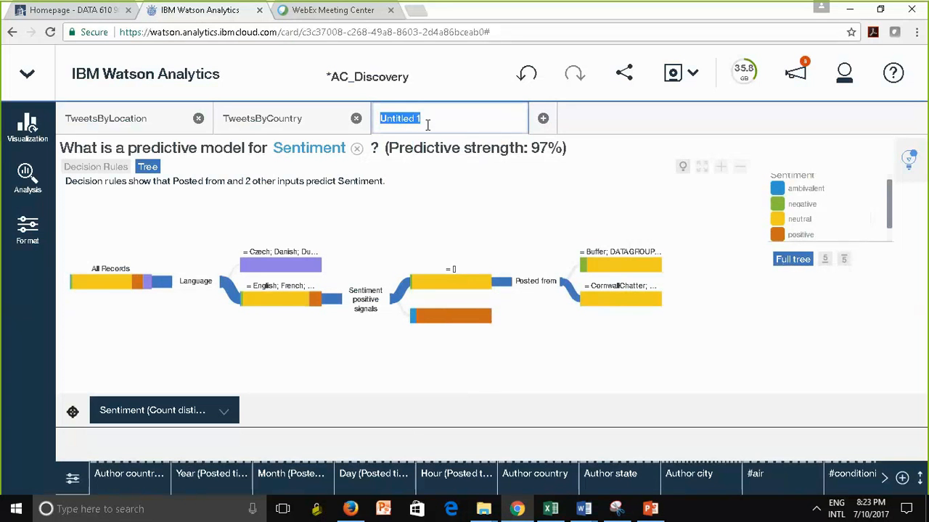
type("Sel")
key("BackSpace")
type("ntiment")
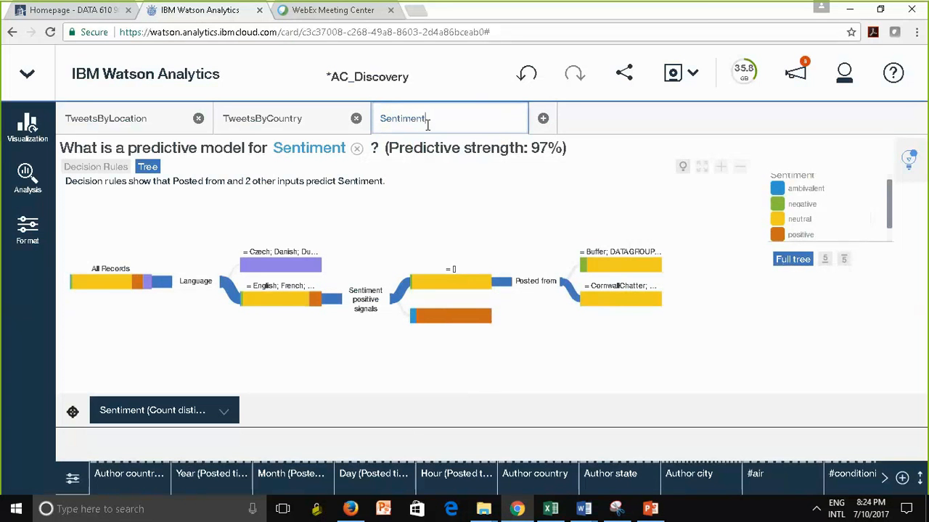
type("Tree")
key("Return")
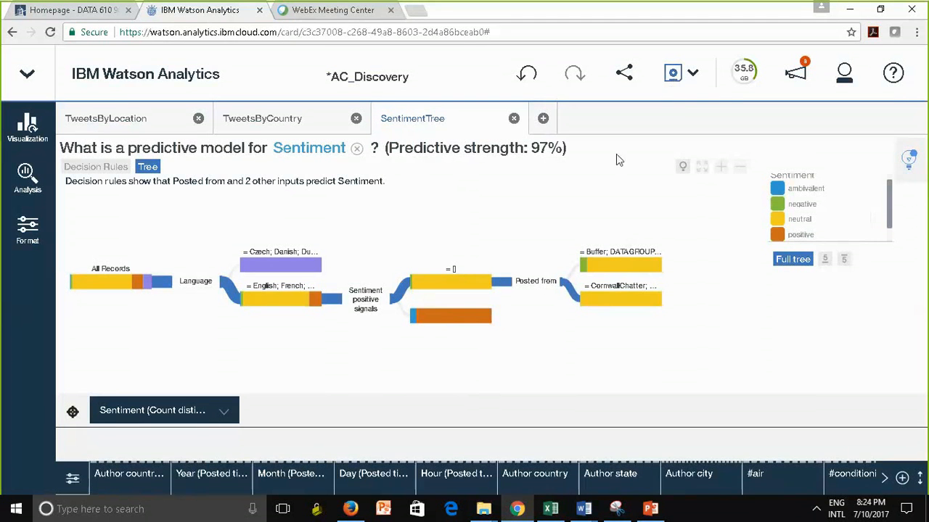
left_click(670, 75)
Step: Show the analysis details of the Sentiment tree and review the statistical details, records summary and predictor importance
left_click(27, 185)
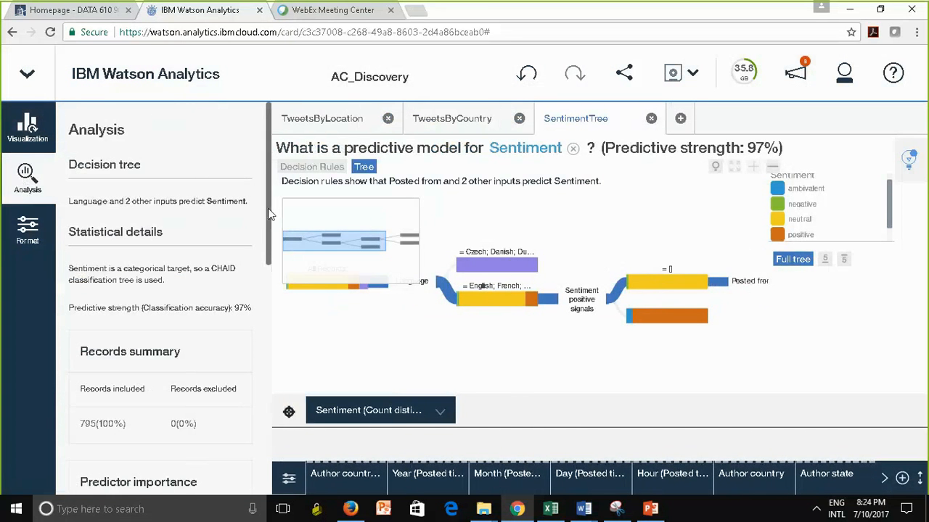
scroll(274, 265, "down", 2)
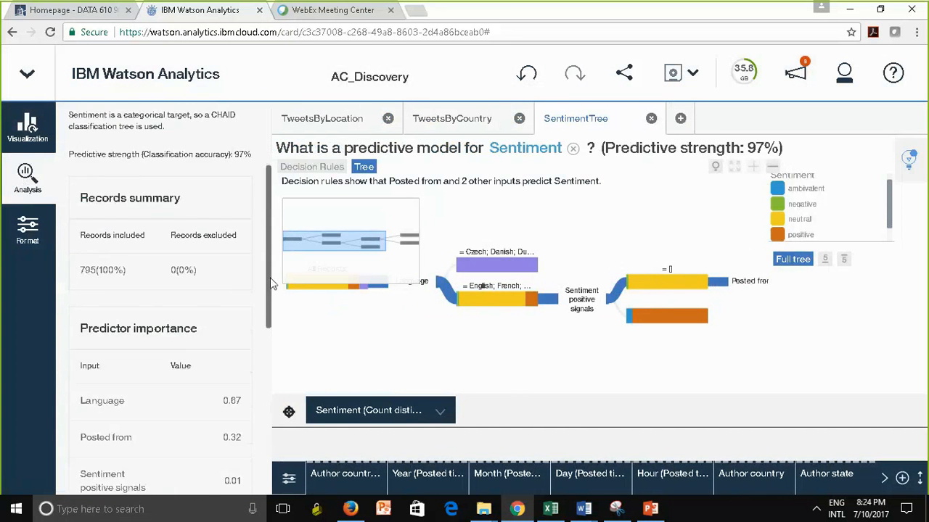
left_click_drag(272, 283, 292, 462)
Step: Review the classification table's actual and predicted sentiment categories across to the Percent correct column
left_click_drag(129, 395, 150, 396)
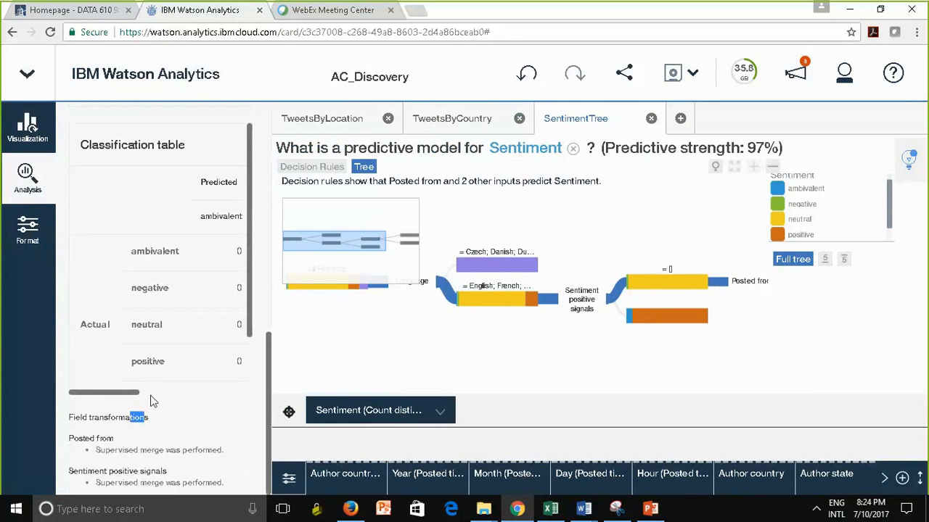
left_click(108, 398)
left_click_drag(107, 393, 140, 398)
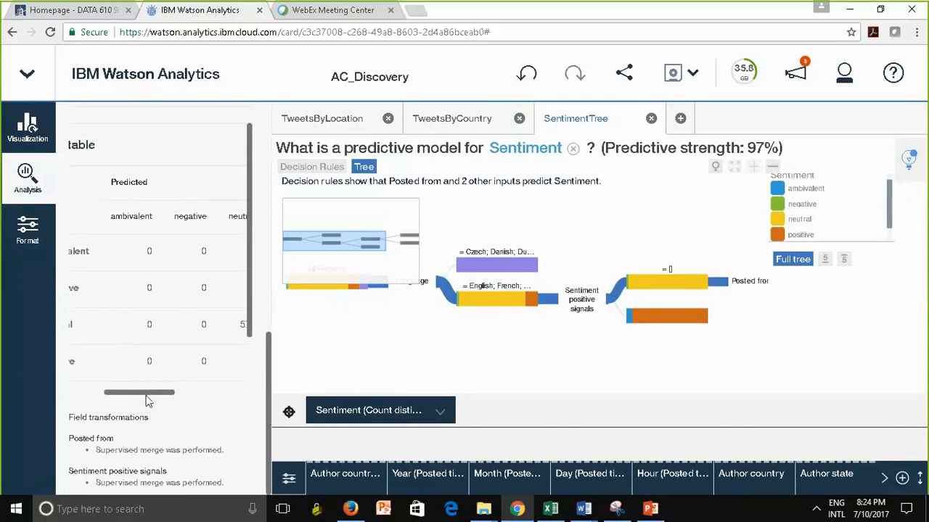
left_click_drag(145, 395, 126, 395)
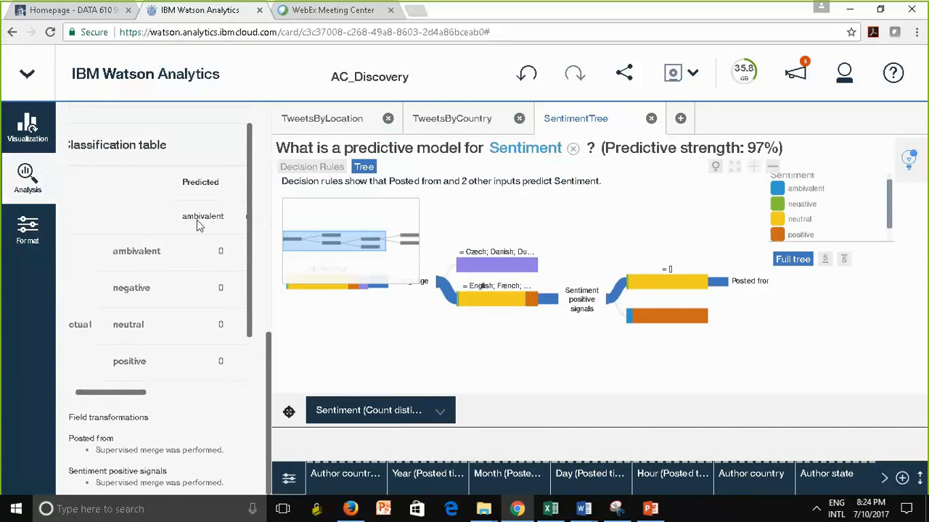
left_click_drag(133, 398, 107, 391)
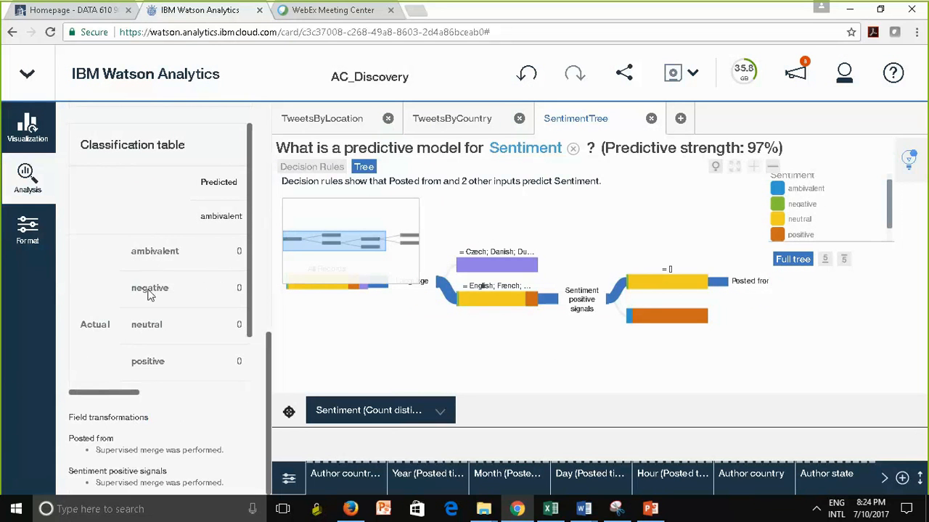
left_click_drag(133, 396, 212, 411)
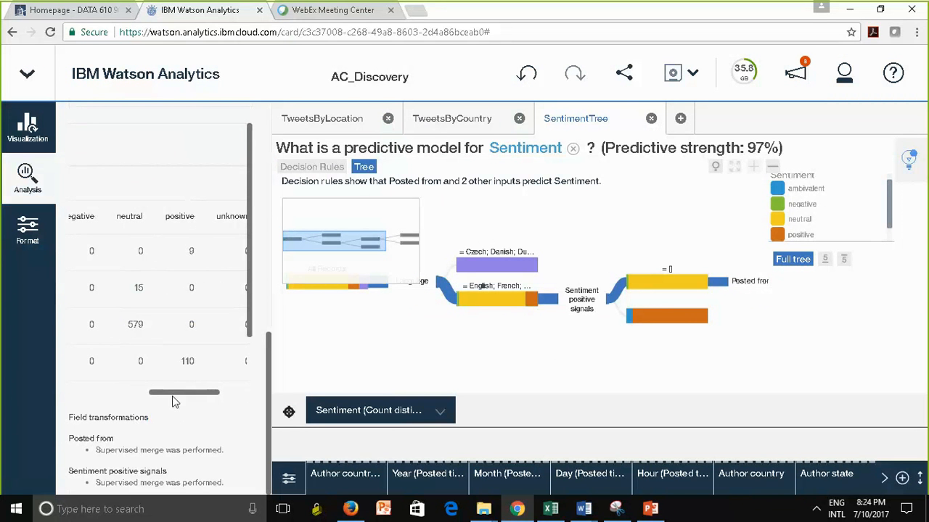
left_click_drag(174, 400, 218, 390)
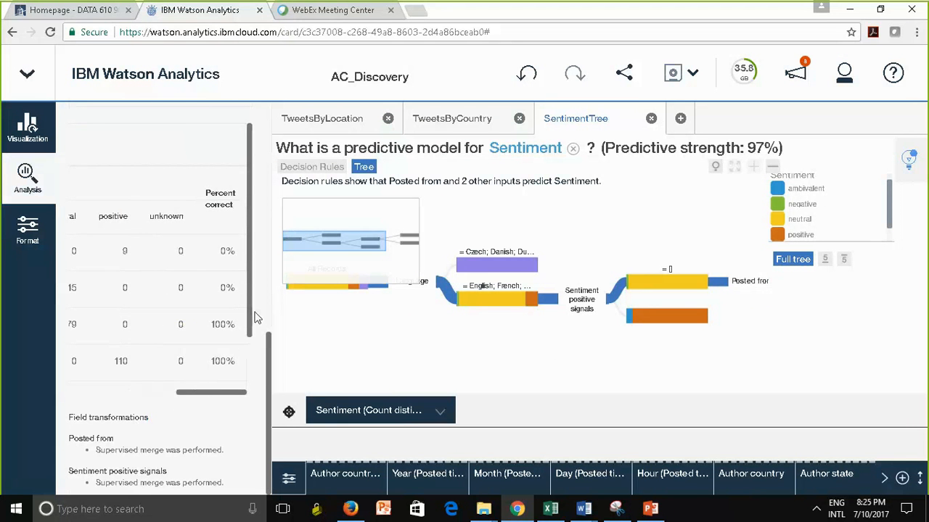
Step: Examine the classification table's remaining rows and overall percentages, then its ambivalent, negative and neutral columns and the field transformations
left_click_drag(254, 335, 219, 403)
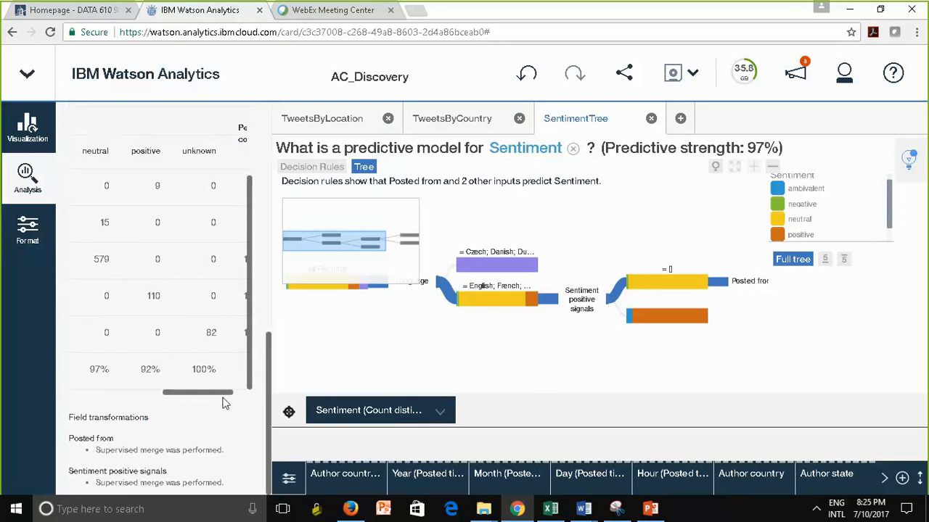
left_click_drag(218, 392, 248, 393)
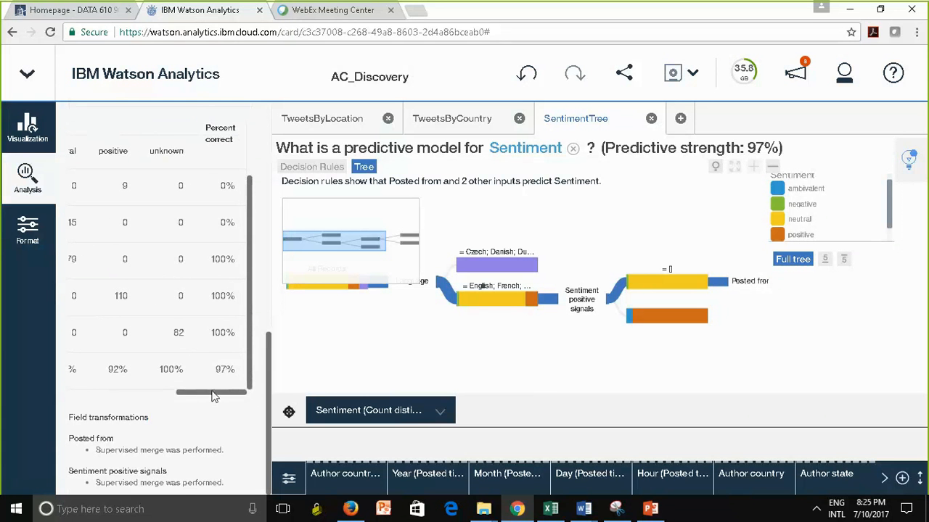
left_click_drag(210, 393, 154, 392)
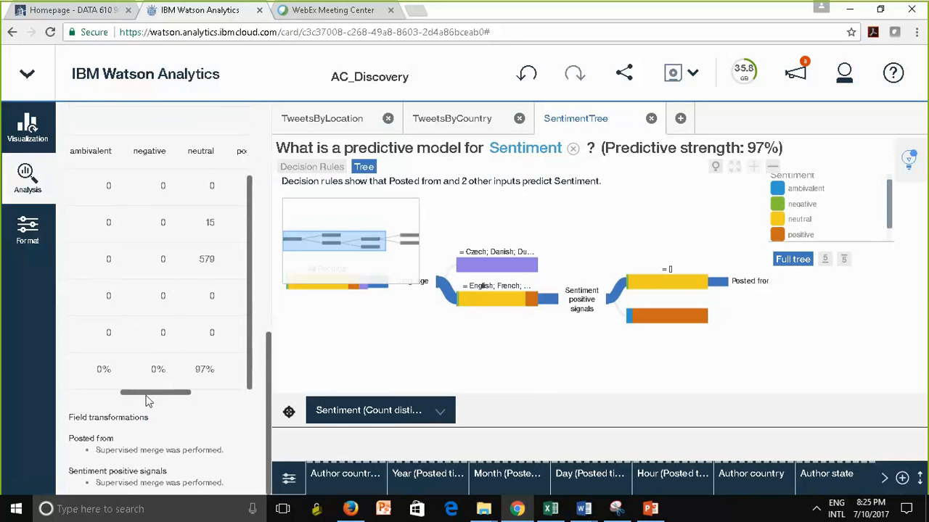
left_click_drag(146, 396, 131, 390)
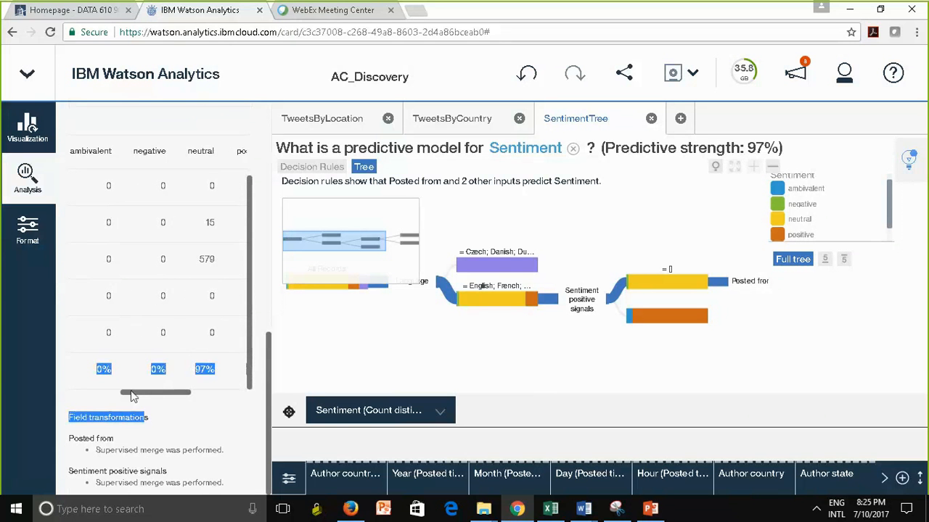
left_click(204, 264)
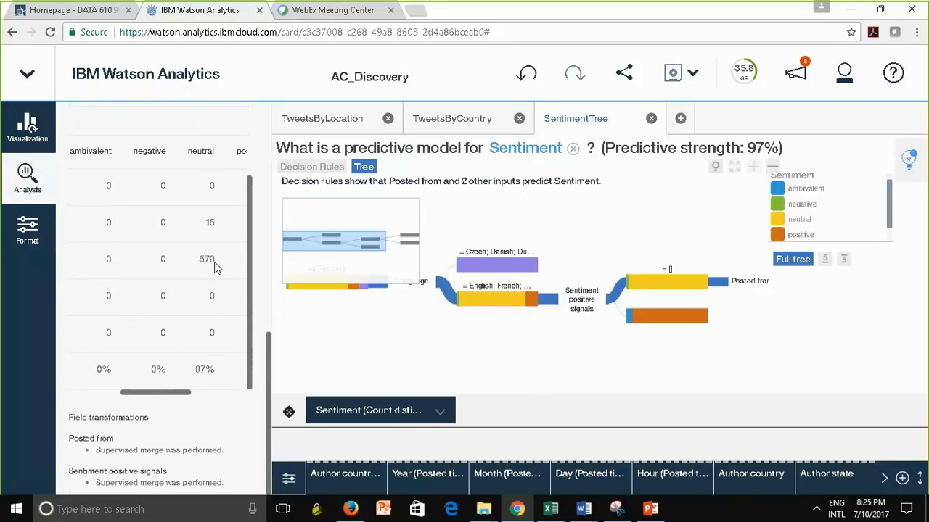
mouse_move(166, 395)
left_mouse_down()
mouse_move(115, 394)
mouse_move(194, 387)
mouse_move(155, 392)
left_mouse_up()
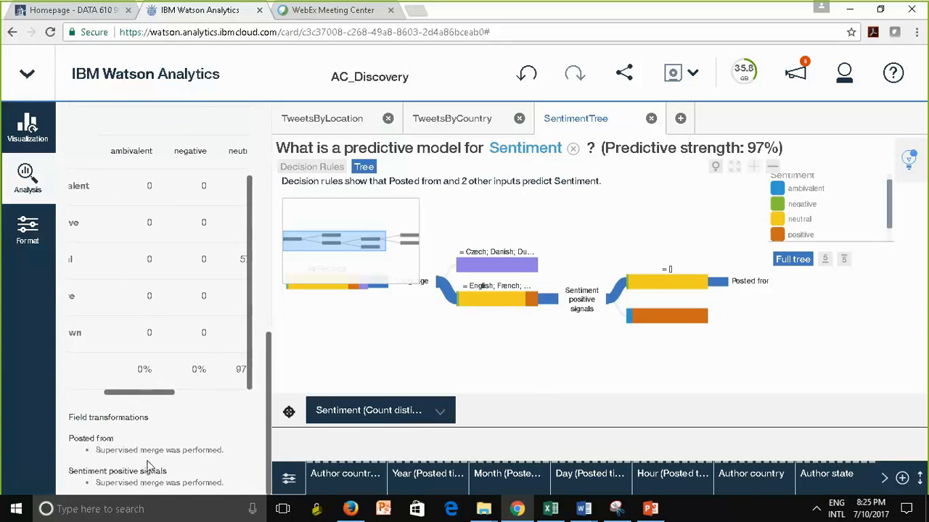
left_click_drag(268, 393, 288, 407)
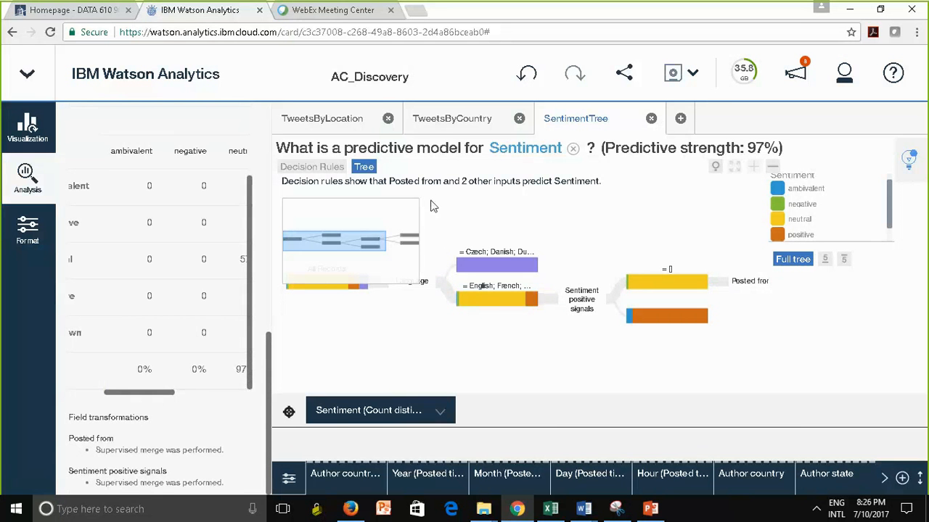
Step: Compare the two Language nodes of the tree with the analysis details, then hide the details
left_click(25, 178)
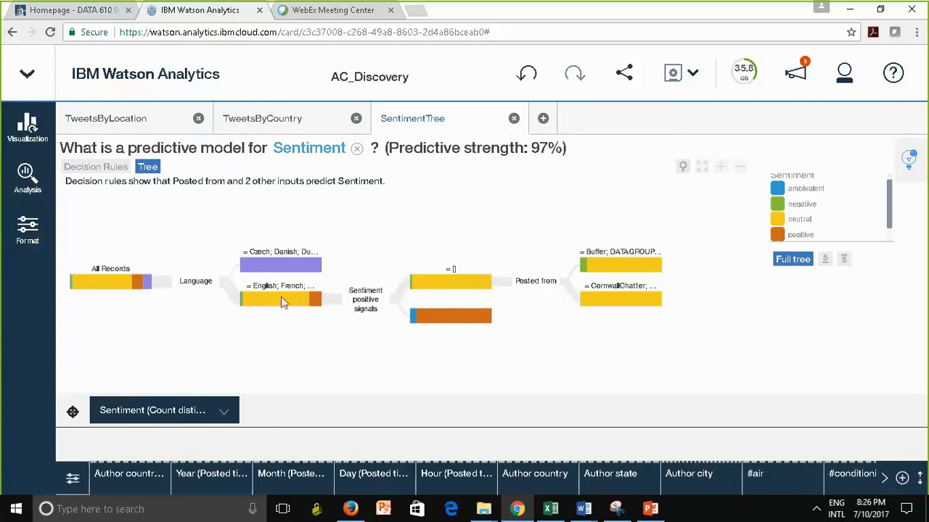
mouse_move(276, 311)
left_click(27, 178)
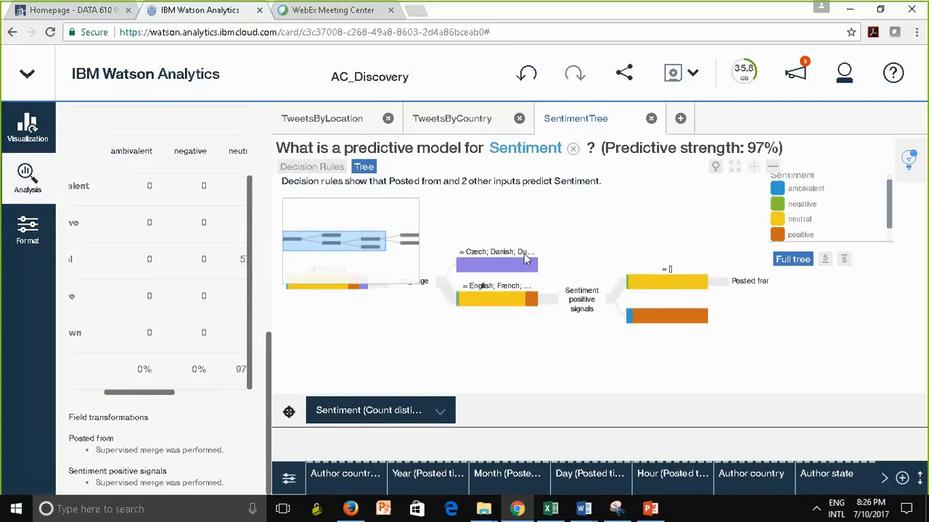
mouse_move(501, 266)
left_click(26, 183)
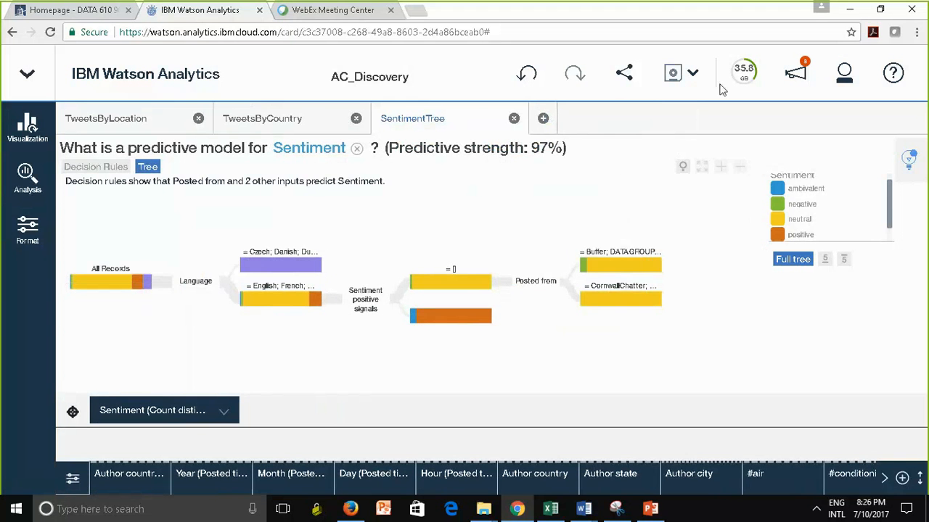
Step: Add a new page to the discovery set with a Grid visualization
left_click(542, 122)
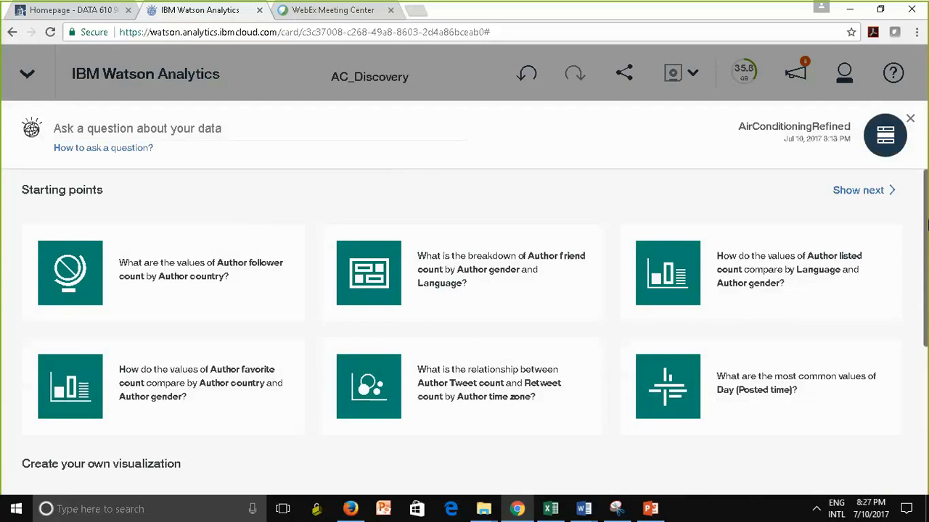
scroll(927, 265, "down", 3)
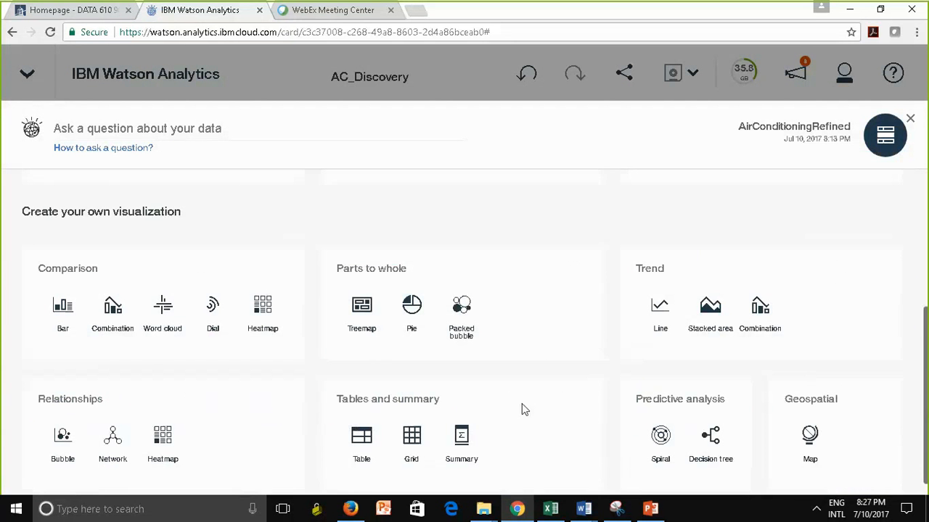
left_click(412, 444)
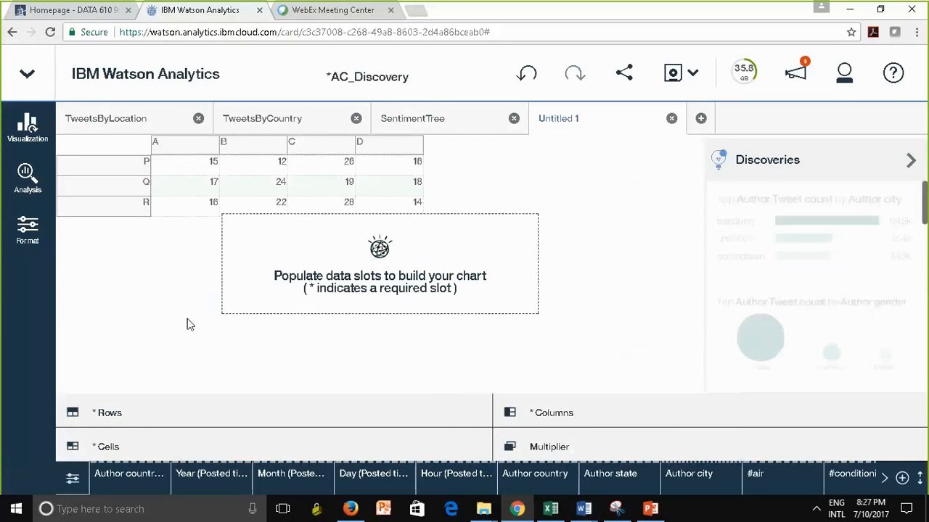
Step: Populate the grid with Sentiment positive signals as rows, Author gender as columns and Author Tweet count as cells
left_click(884, 476)
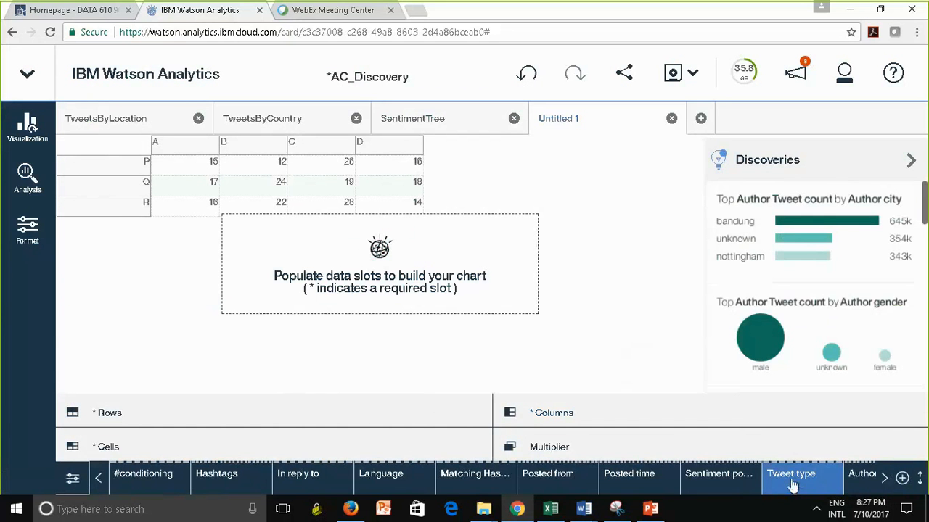
left_click_drag(722, 474, 85, 196)
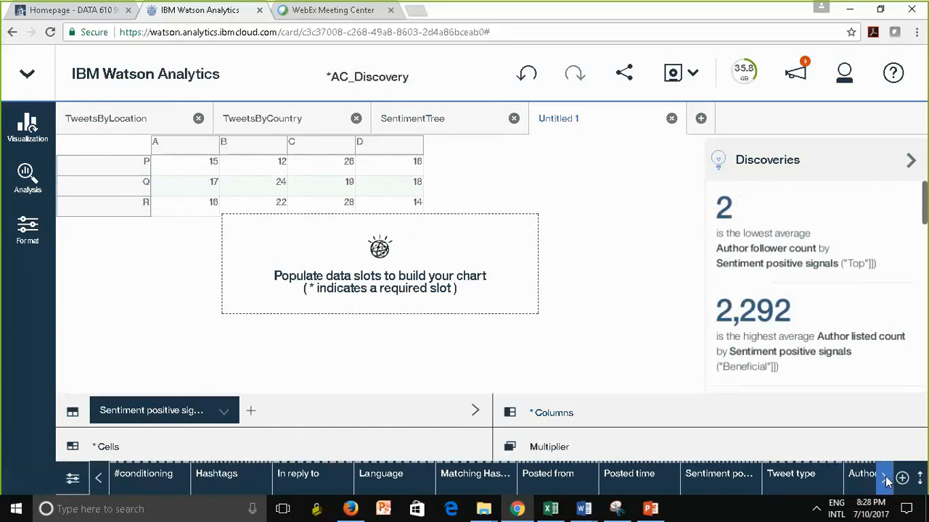
left_click(884, 477)
left_click(885, 478)
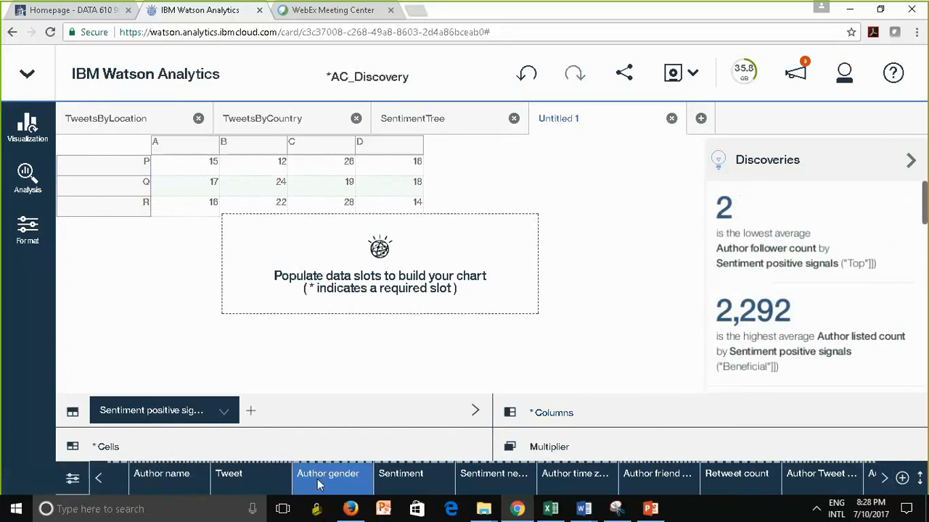
left_click_drag(318, 479, 186, 148)
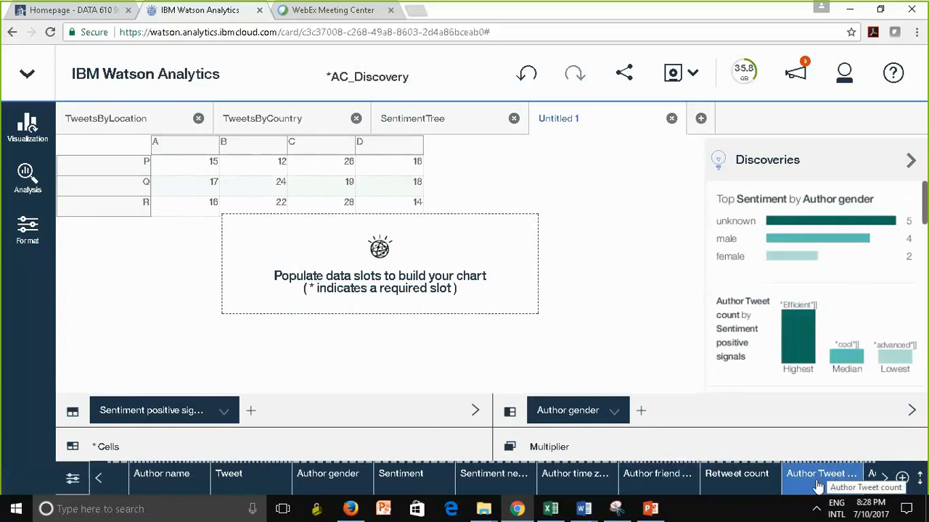
left_click_drag(813, 480, 188, 168)
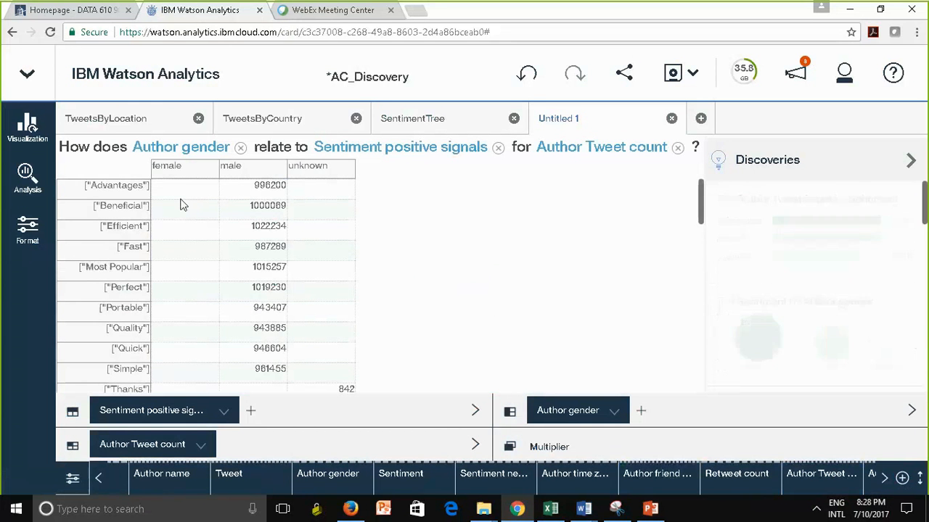
Step: Review the grid's rows, then replace Sentiment positive signals with Sentiment as the row field
left_click_drag(700, 214, 684, 193)
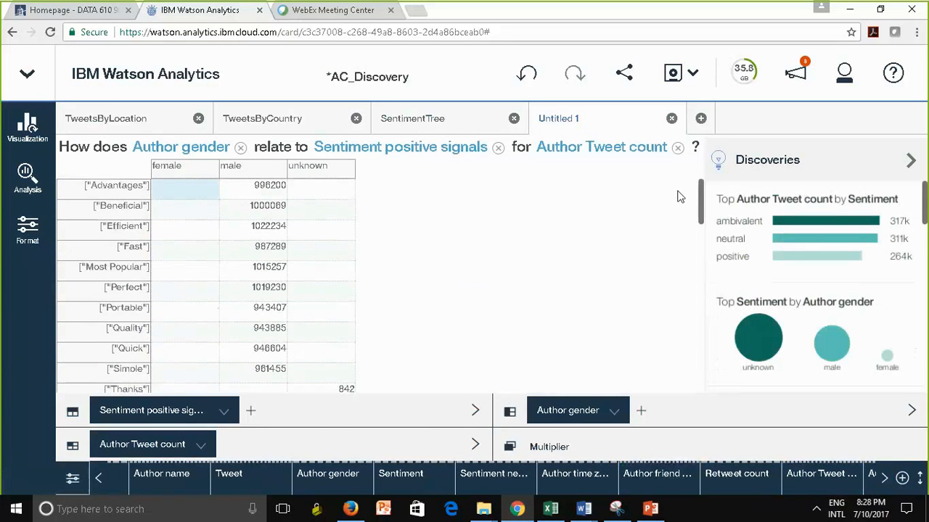
scroll(678, 204, "down", 1)
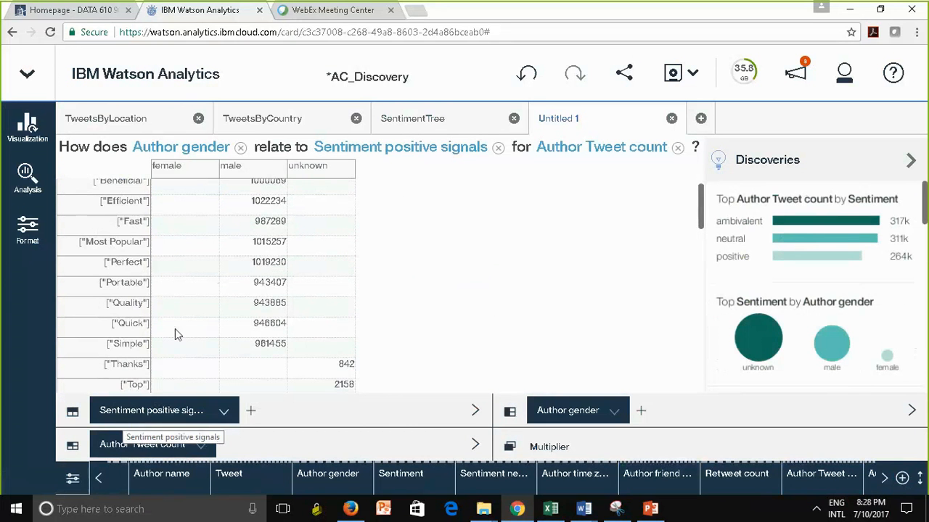
left_click(224, 413)
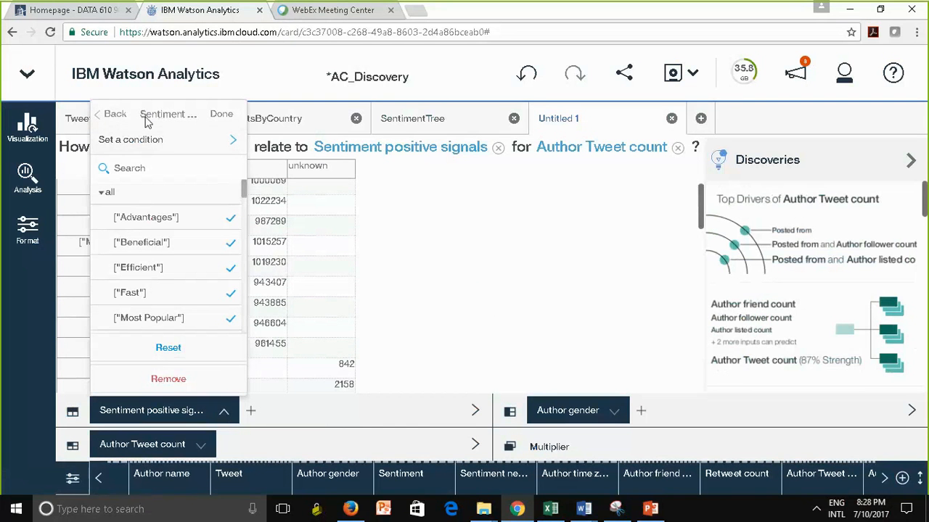
left_click(101, 121)
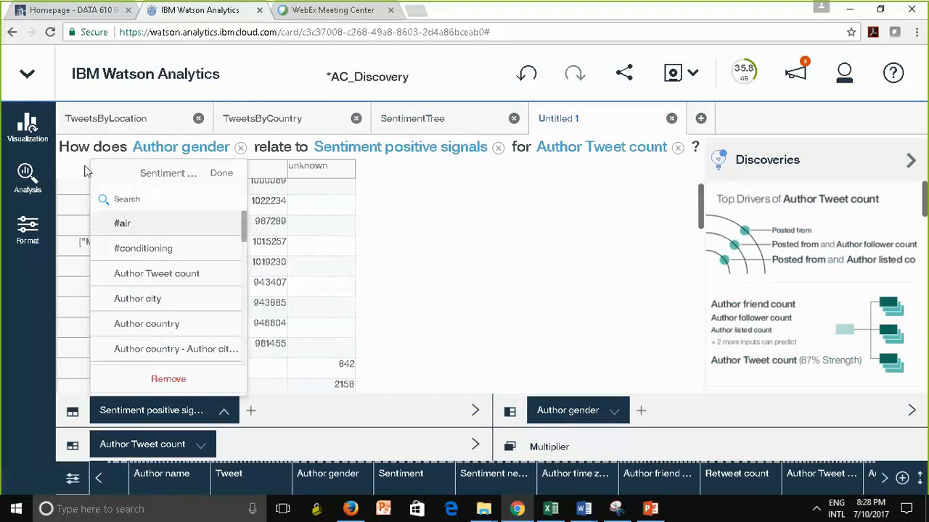
left_click_drag(247, 233, 251, 346)
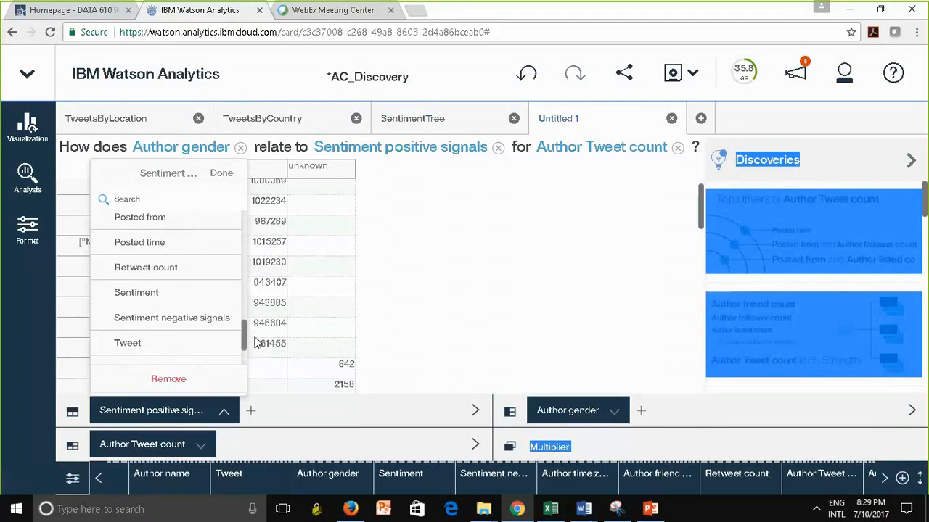
left_click(150, 294)
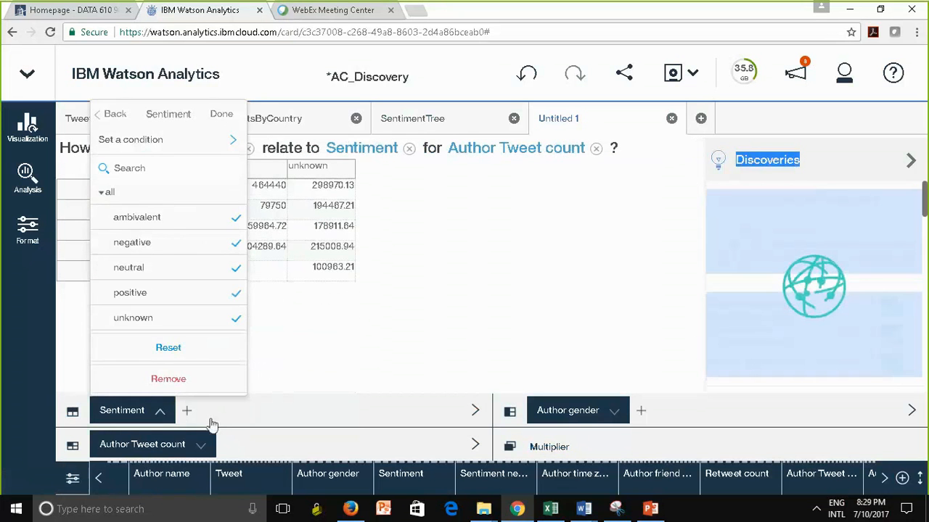
left_click(348, 385)
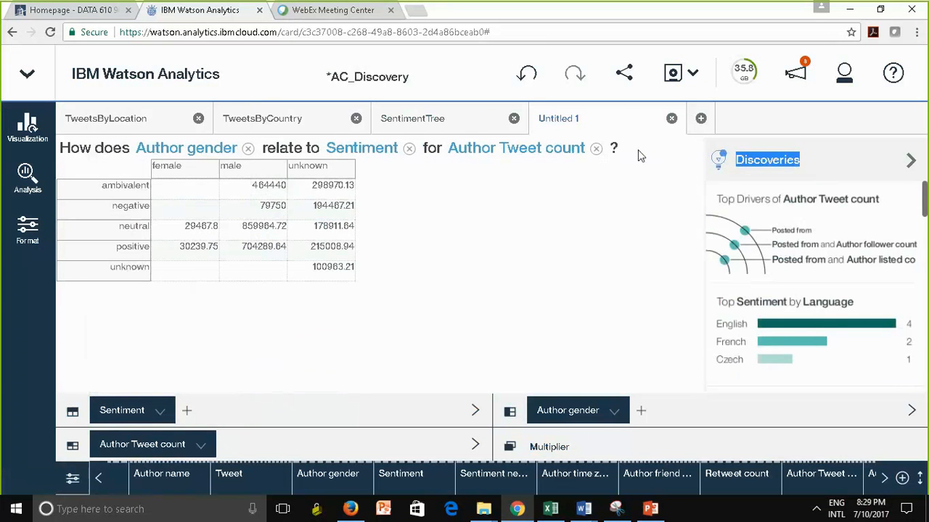
Step: Rename the grid page as TweetsByGenderBySentiment and save the discovery set
left_click(552, 126)
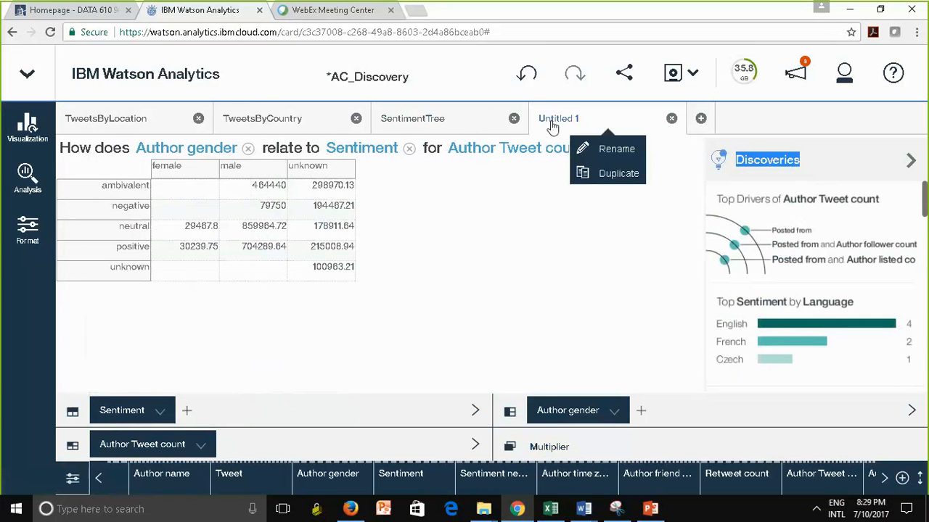
left_click(611, 153)
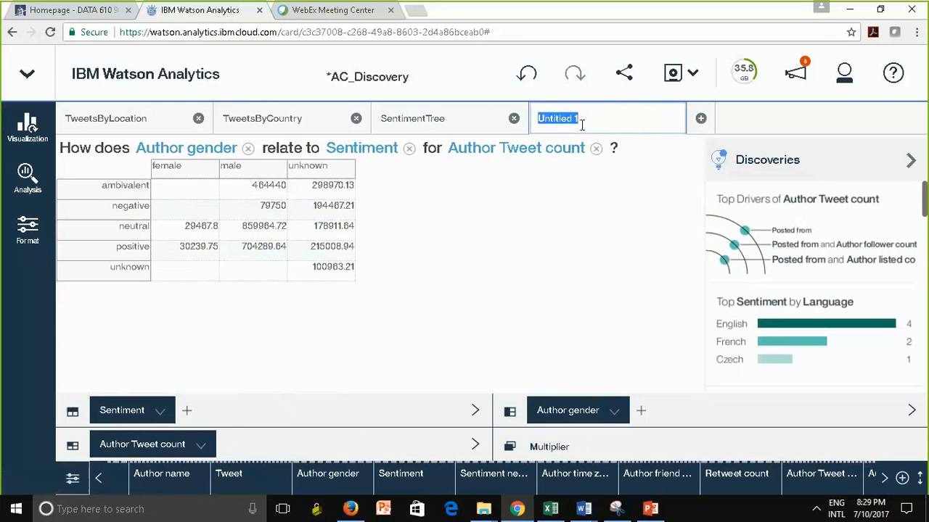
type("Sentimen")
key("BackSpace")
key("BackSpace")
key("BackSpace")
key("BackSpace")
key("BackSpace")
key("BackSpace")
key("BackSpace")
key("BackSpace")
type("TweetsByGenderBySentiment")
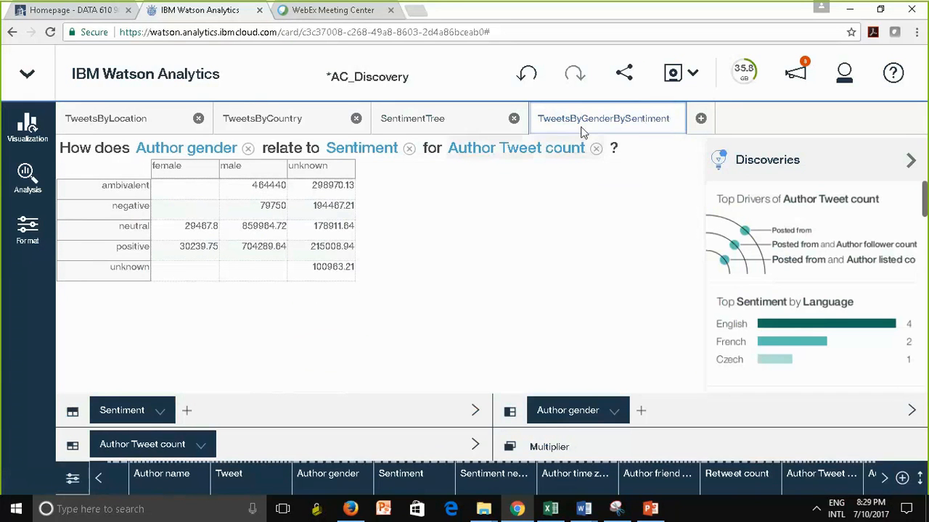
left_click(602, 257)
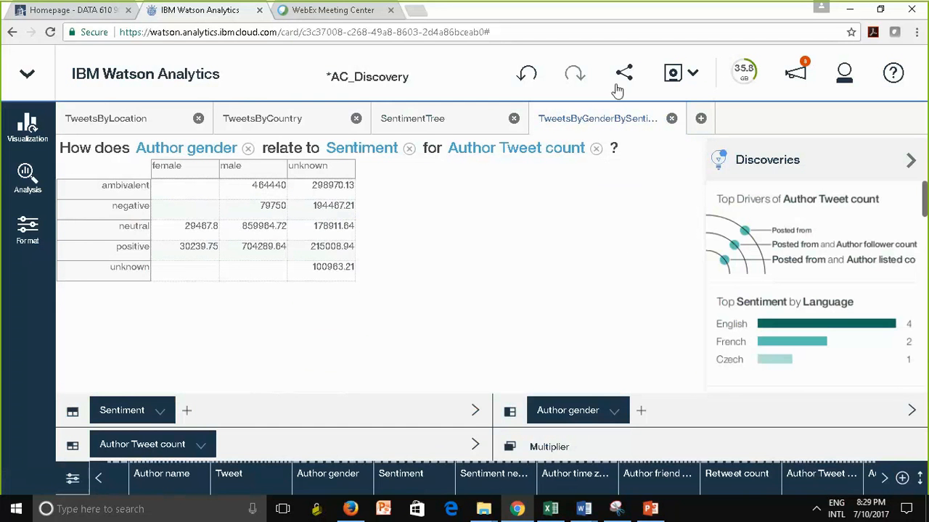
left_click(673, 79)
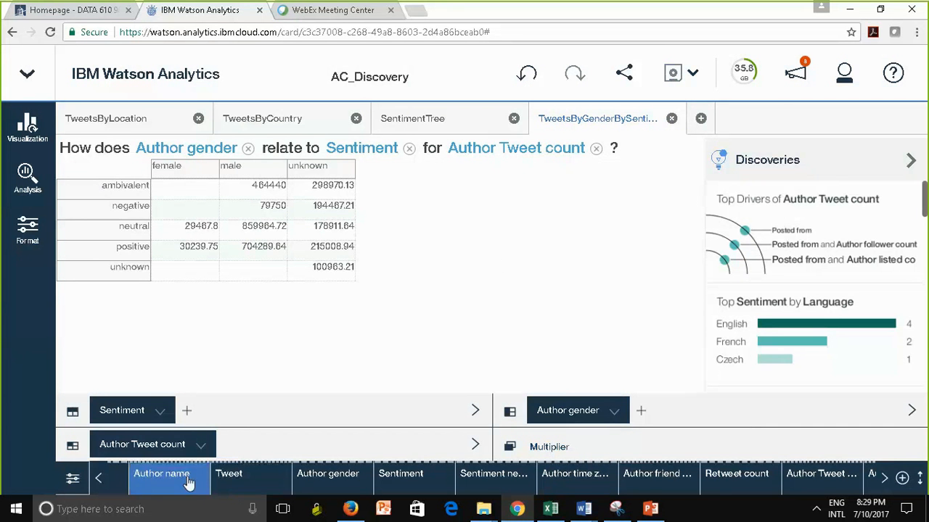
left_click(884, 479)
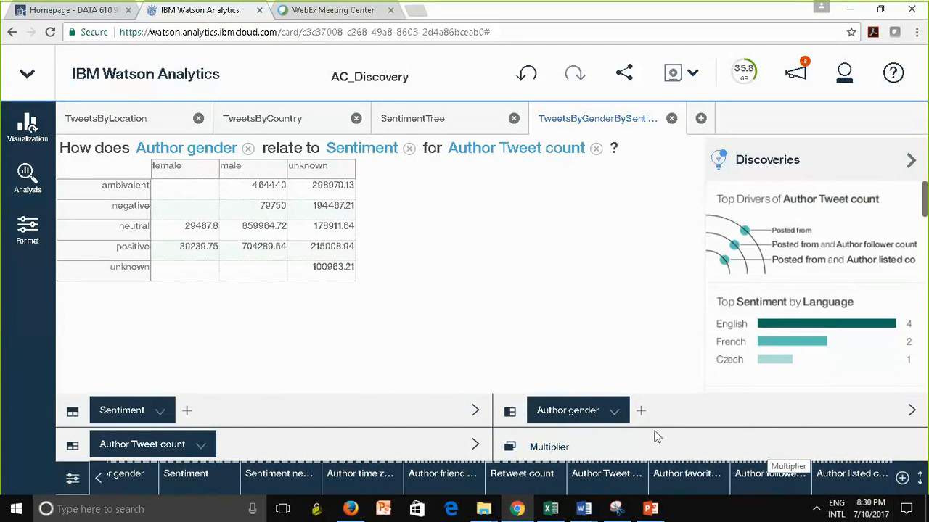
left_click(614, 412)
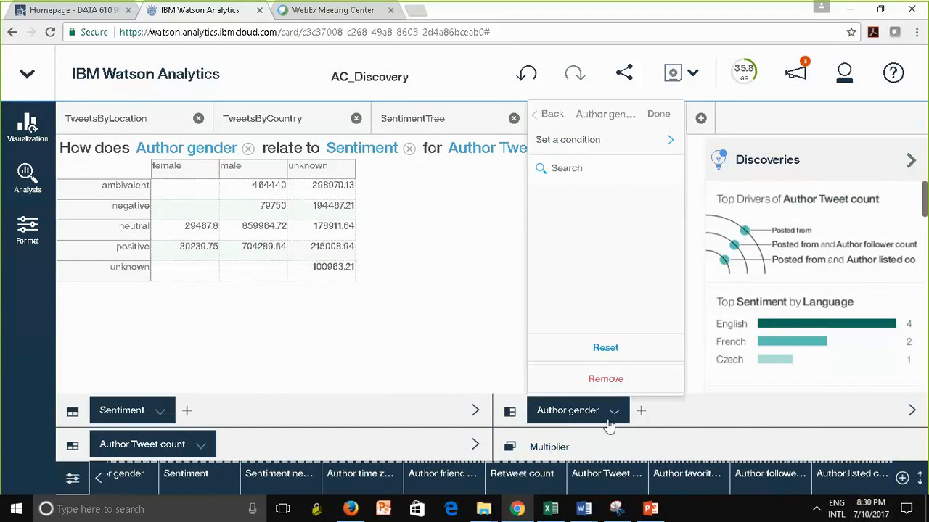
left_click(223, 339)
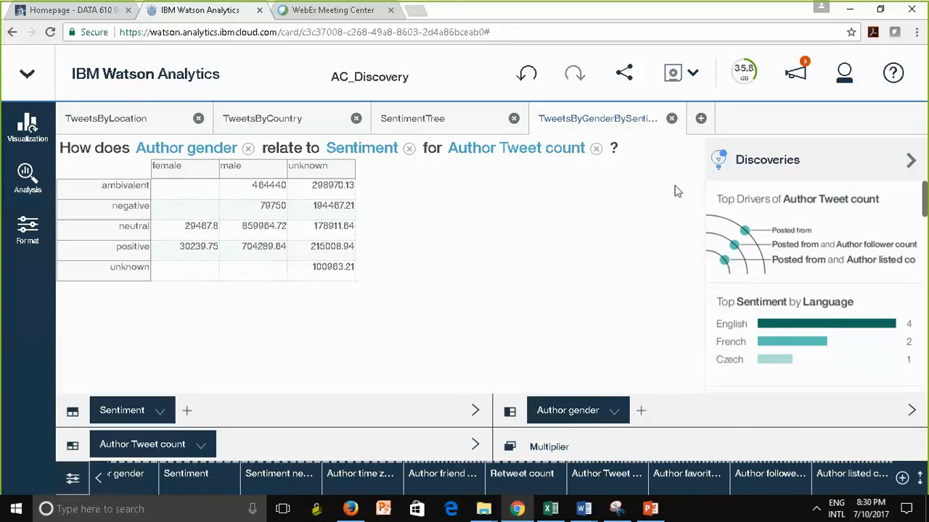
Step: Add a page by asking about "hour", with a bar chart comparing Author Tweet count by Hour (Posted time)
left_click(702, 119)
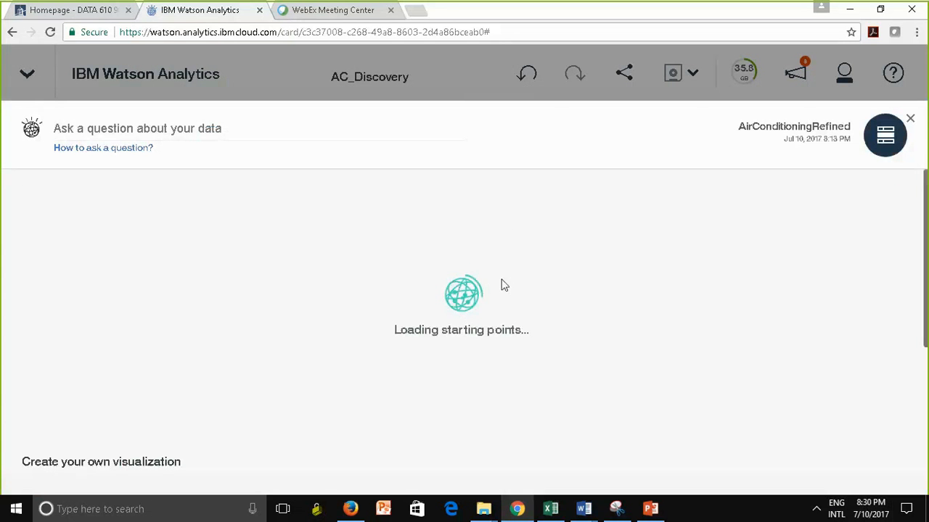
left_click_drag(425, 257, 331, 212)
left_click(331, 216)
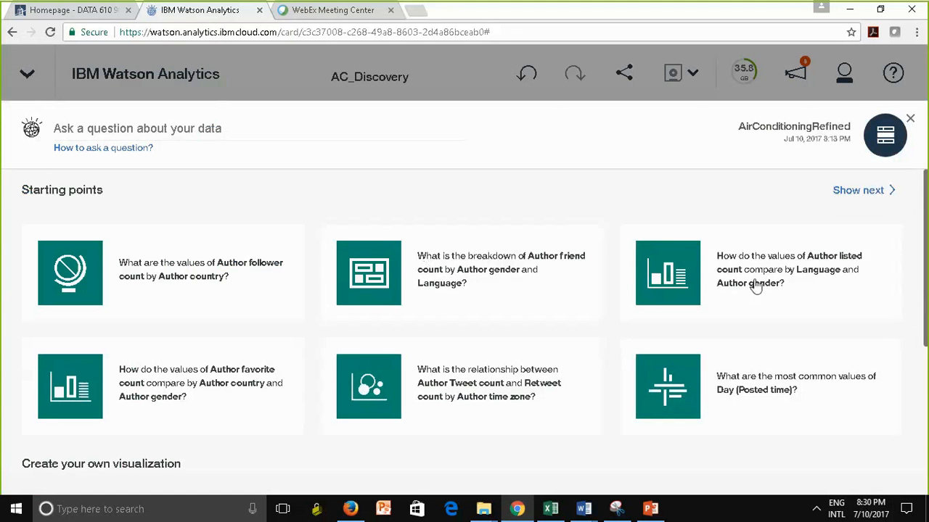
left_click(201, 132)
scroll(926, 260, "down", 5)
type("hour")
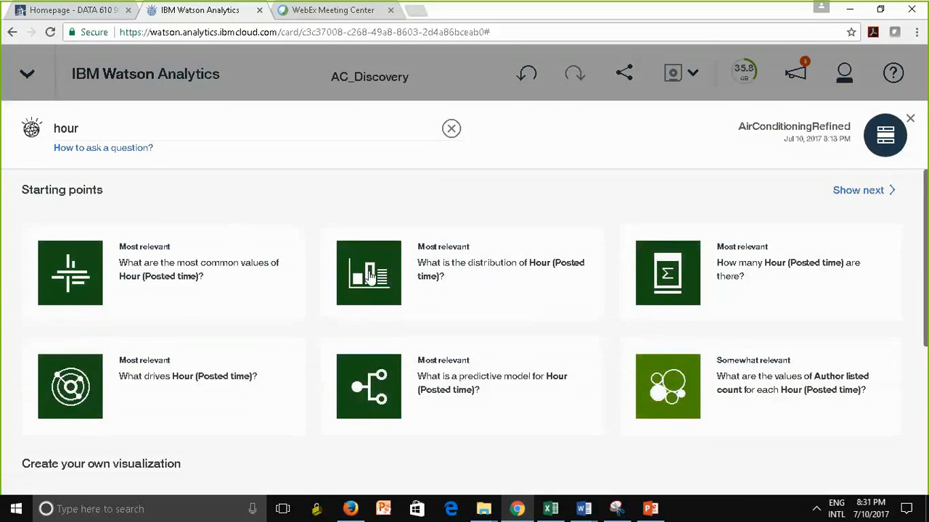
left_click(370, 274)
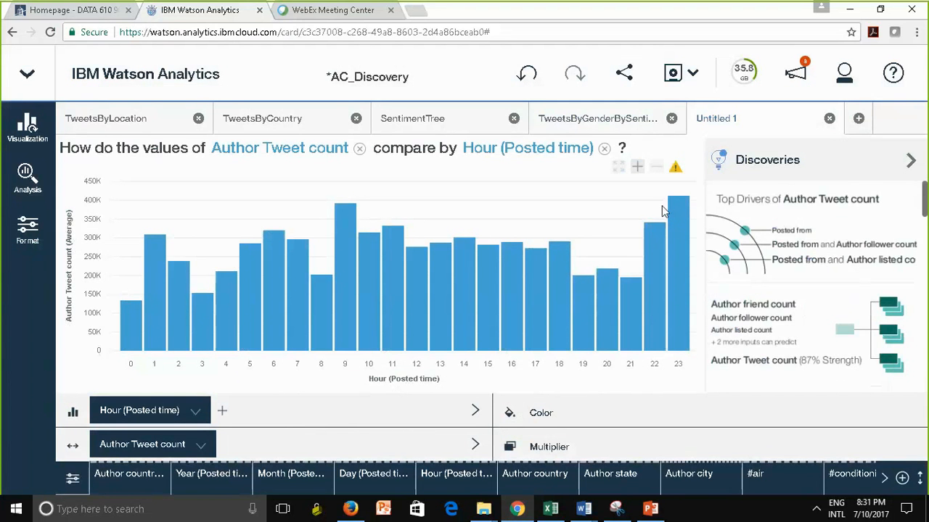
Step: Inspect the hourly bars, rename the chart page as TweetsByHour and save the discovery set
mouse_move(686, 203)
mouse_move(227, 334)
left_click(726, 125)
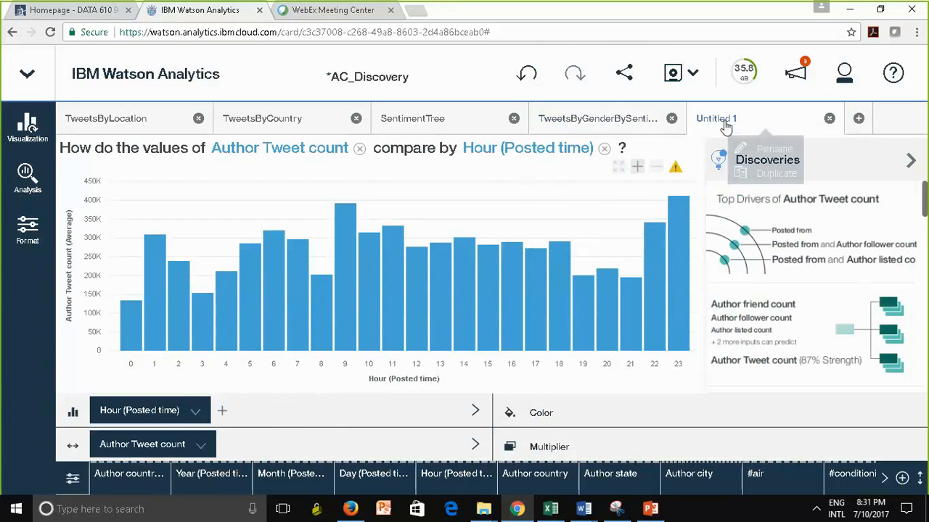
left_click(763, 150)
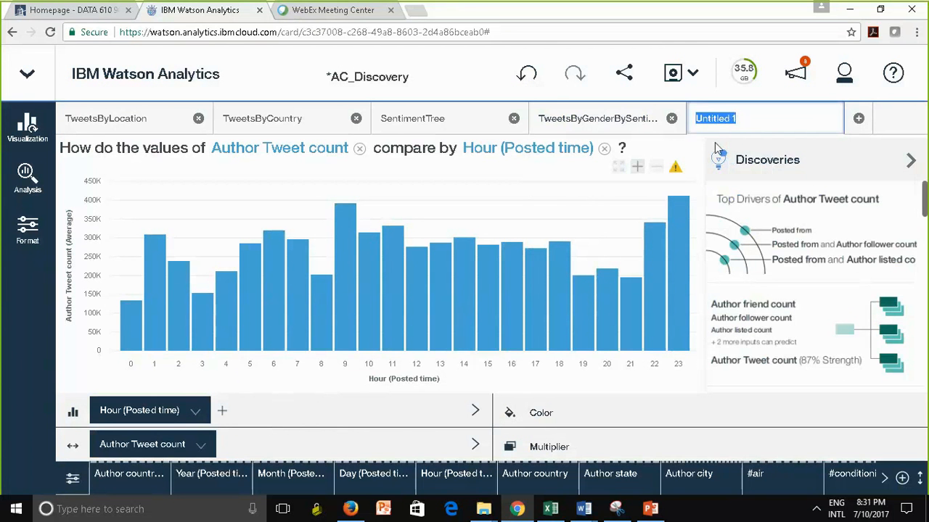
type("TweetsB")
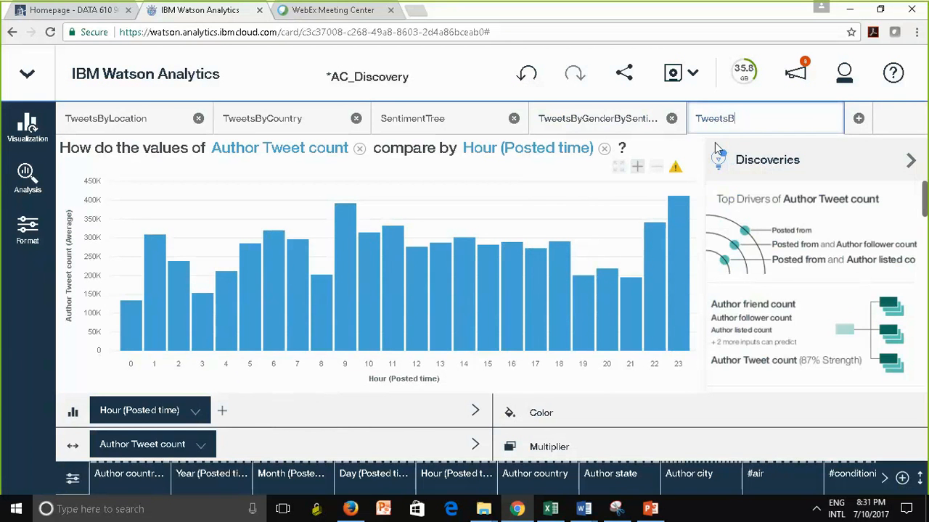
type("yHour")
key("Return")
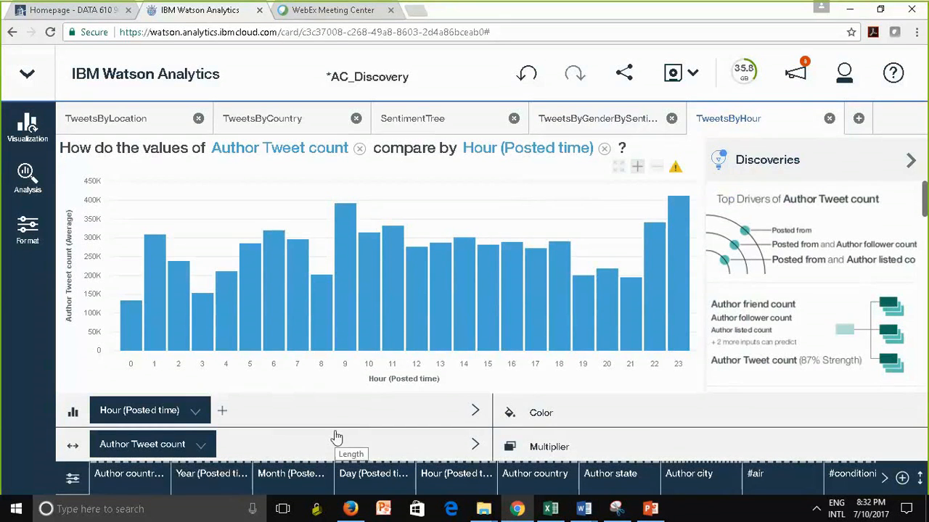
left_click(672, 74)
Step: Color the hourly tweet chart's bars by Sentiment
left_click(540, 419)
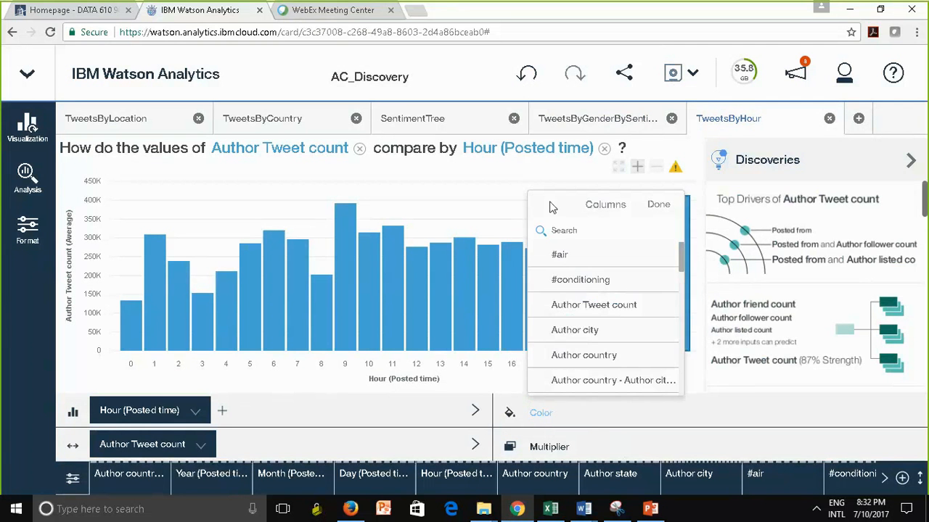
left_click_drag(681, 262, 690, 374)
left_click(605, 336)
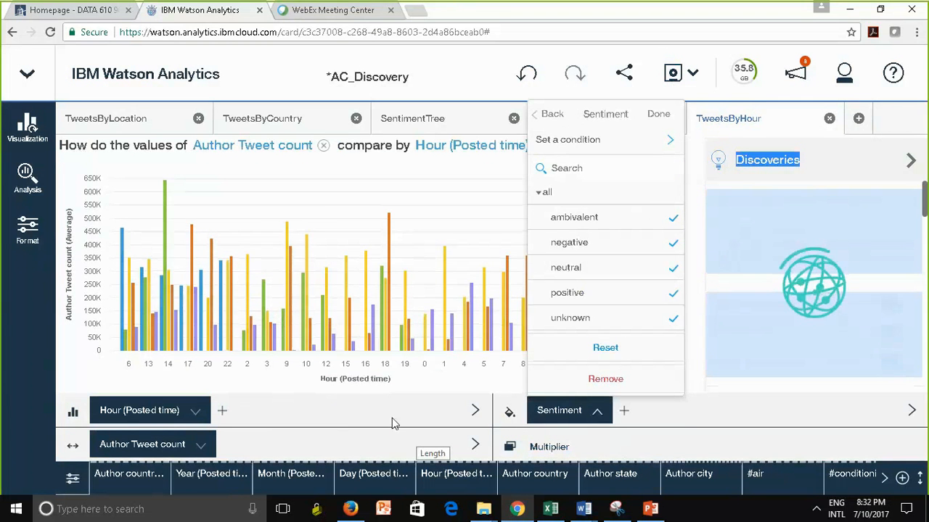
left_click(492, 352)
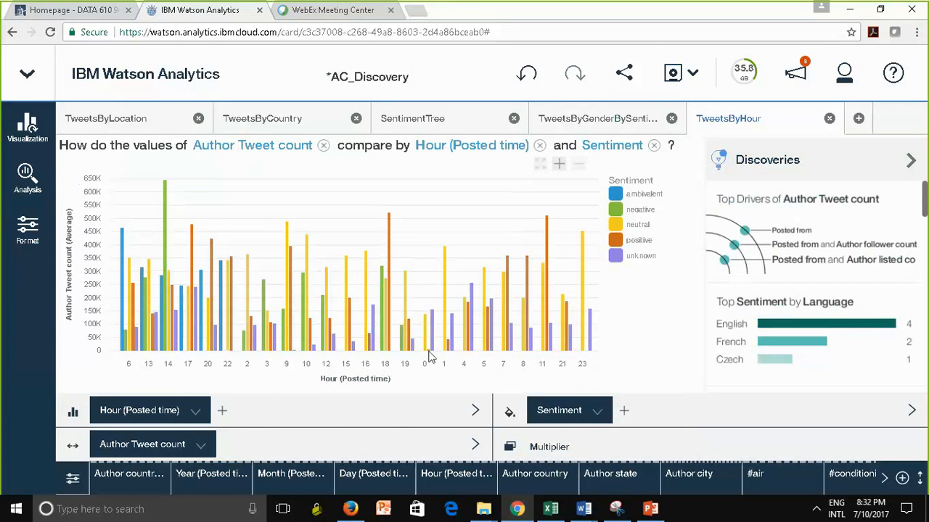
Step: Save the AC_Discovery set, return to the home page and open the Display area
left_click(672, 76)
left_click(24, 81)
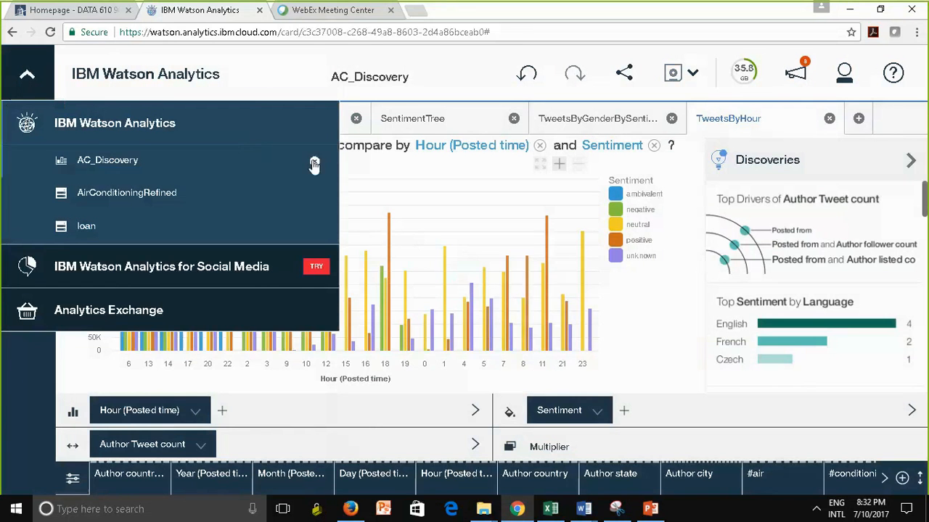
left_click(249, 100)
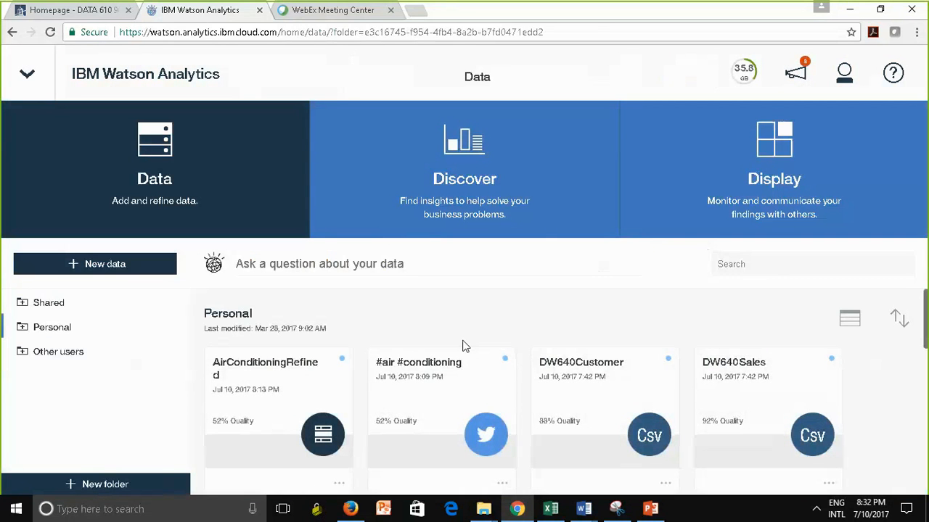
left_click(762, 205)
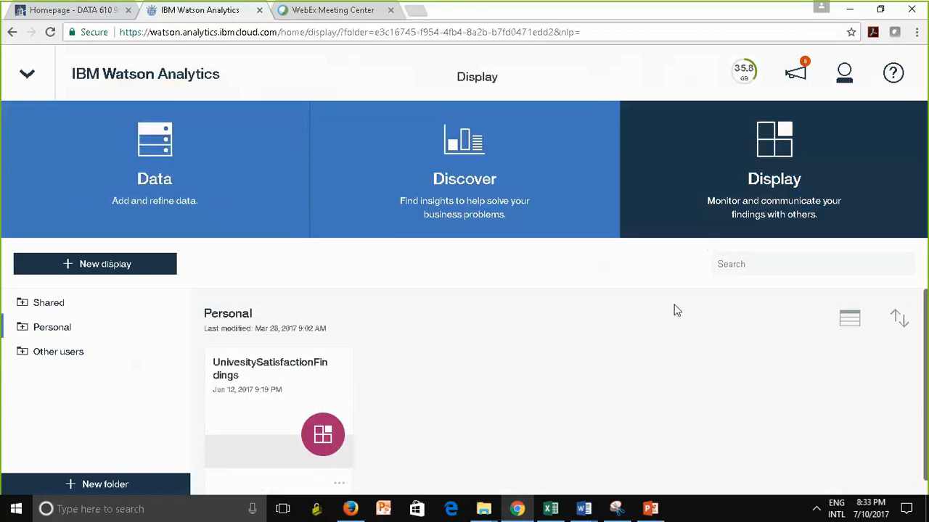
Step: Create a new dashboard named AC Display with the single-area layout
left_click(141, 269)
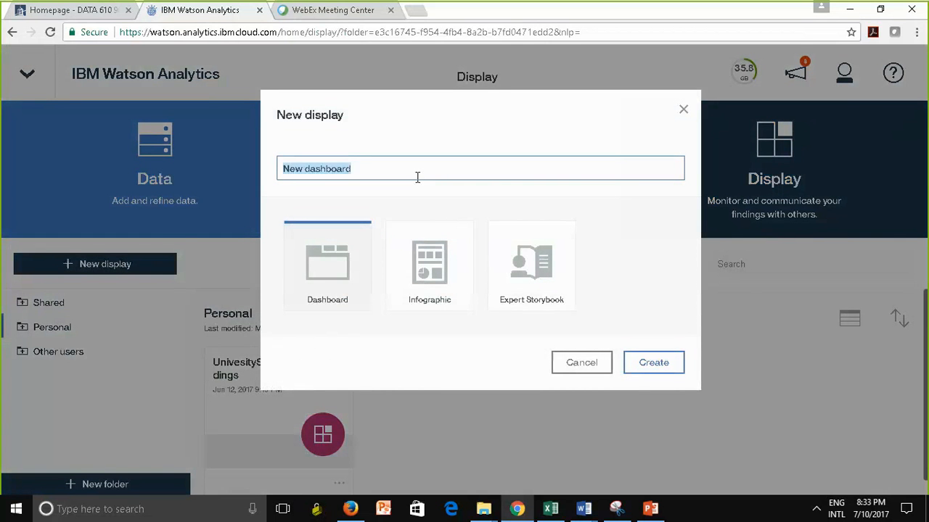
type("AC")
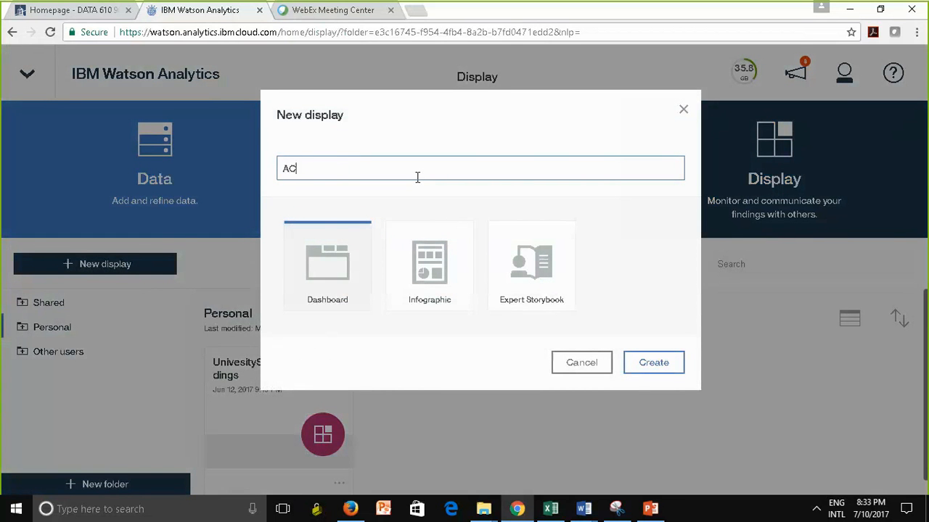
type(" Display")
left_click(657, 365)
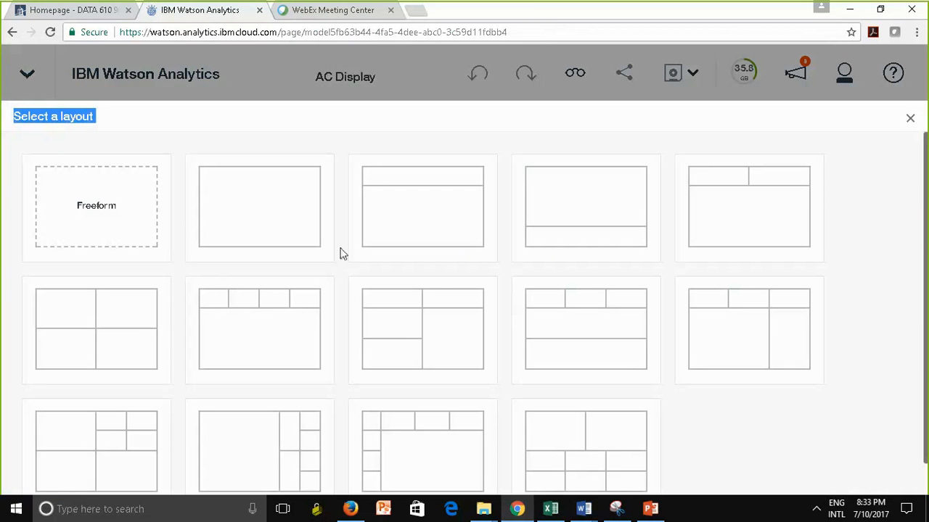
left_click(259, 212)
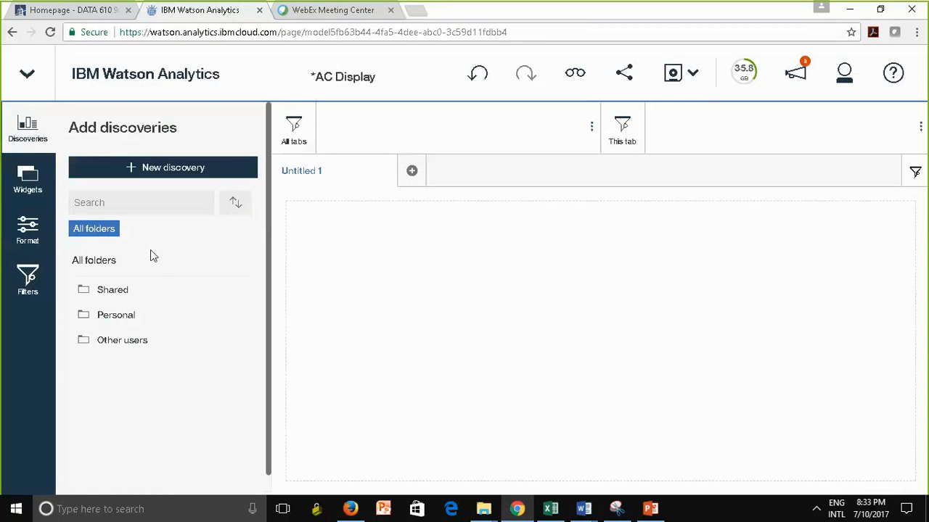
Step: Place the TweetsByCountry map from AC_Discovery in the Personal folder on the dashboard and check its expanded view
left_click(112, 323)
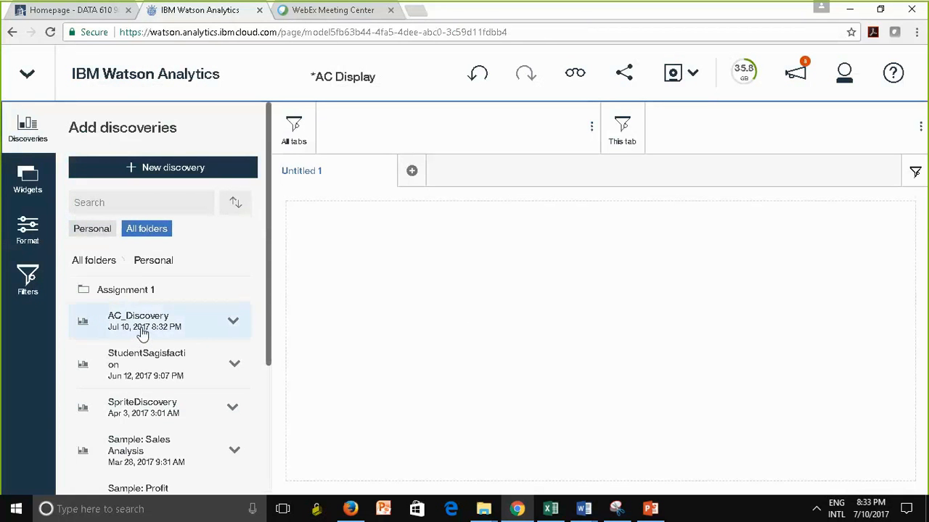
left_click(234, 321)
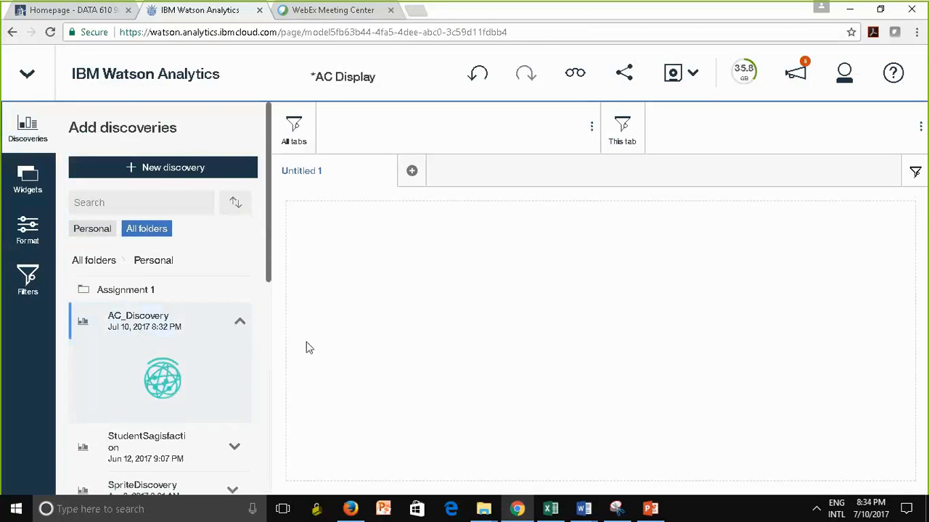
scroll(270, 312, "down", 1)
left_click_drag(269, 313, 270, 335)
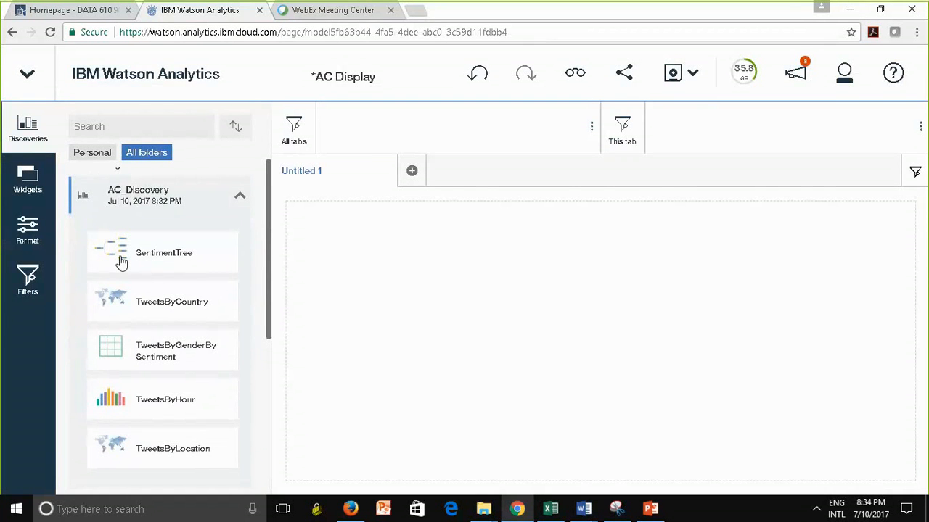
left_click(112, 298)
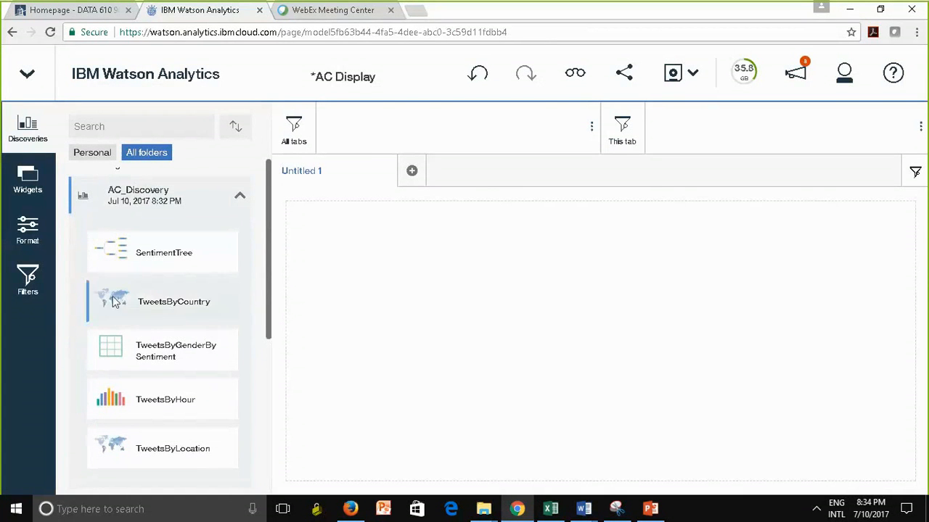
left_click_drag(114, 301, 597, 346)
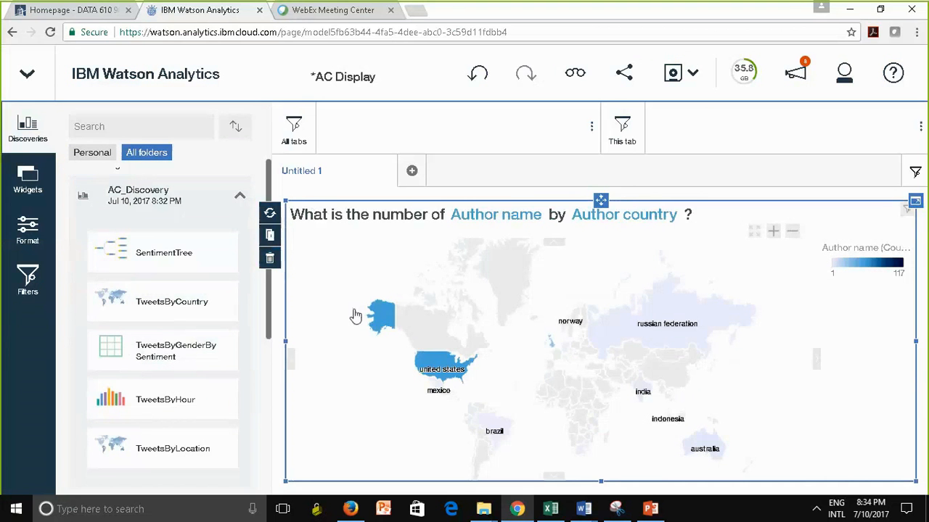
left_click(915, 202)
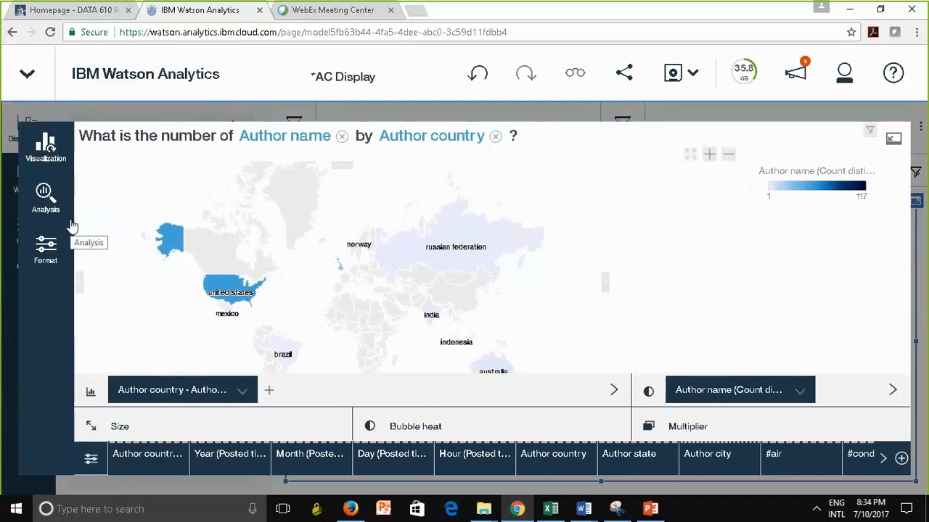
left_click(893, 141)
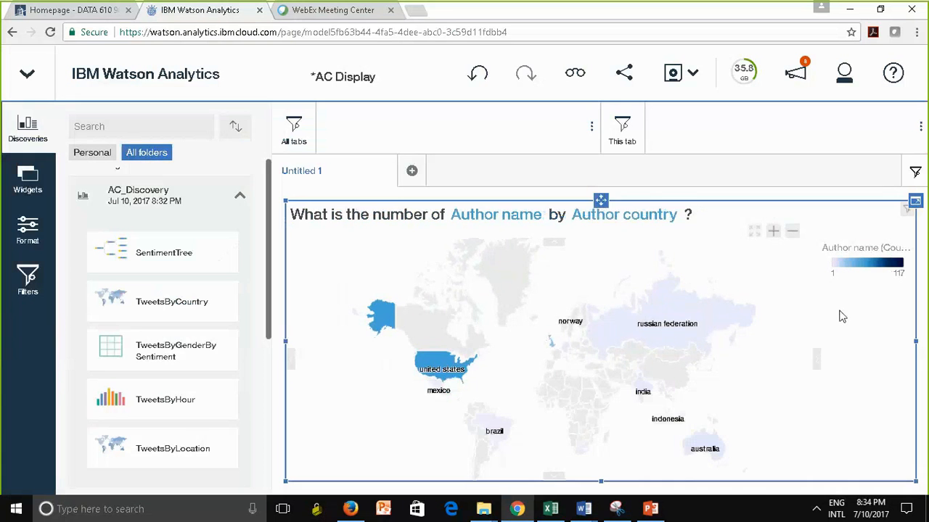
Step: Rename the dashboard tab as TweetsByCountry and save the display as AC Display in the Personal folder
left_click(306, 176)
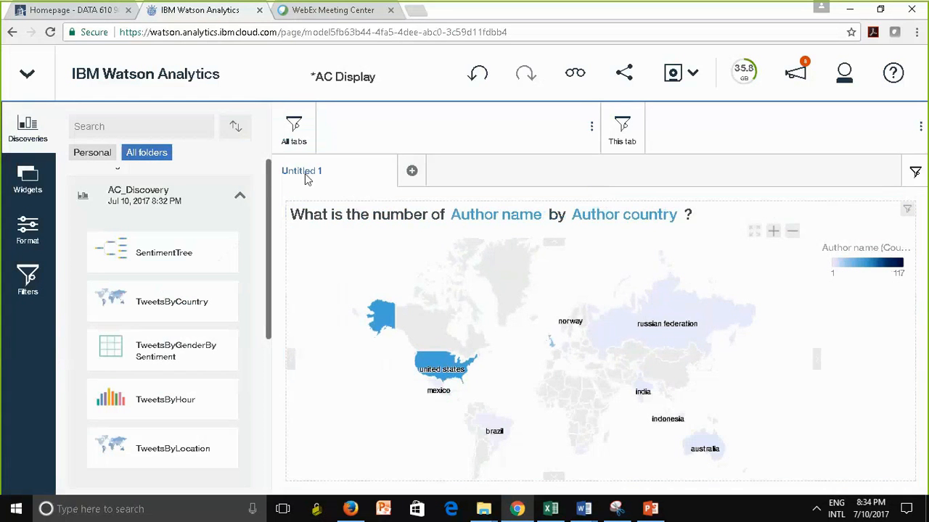
left_click(336, 205)
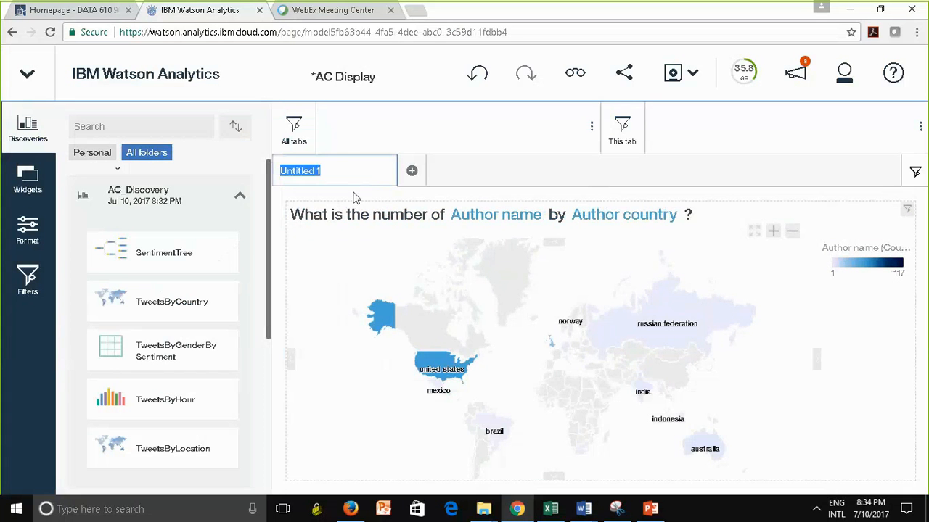
type("Tw")
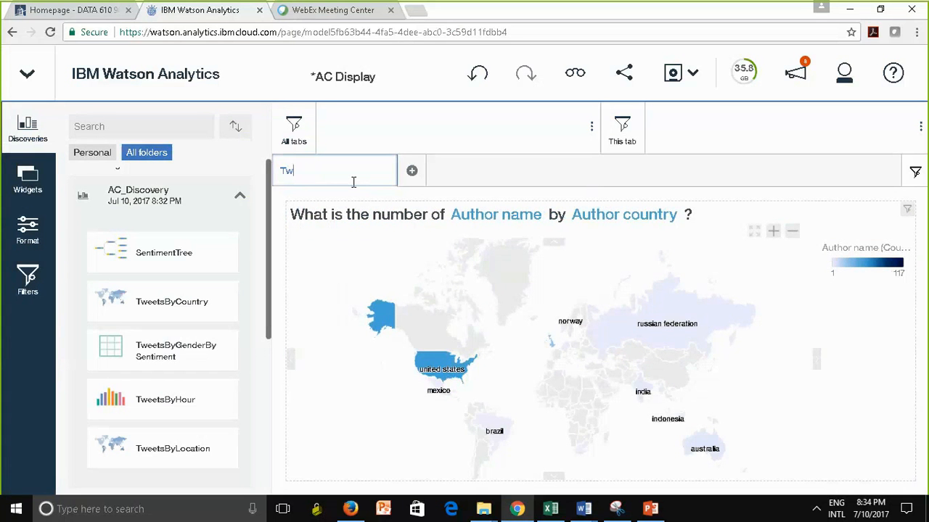
type("eetsByCountry")
left_click(514, 174)
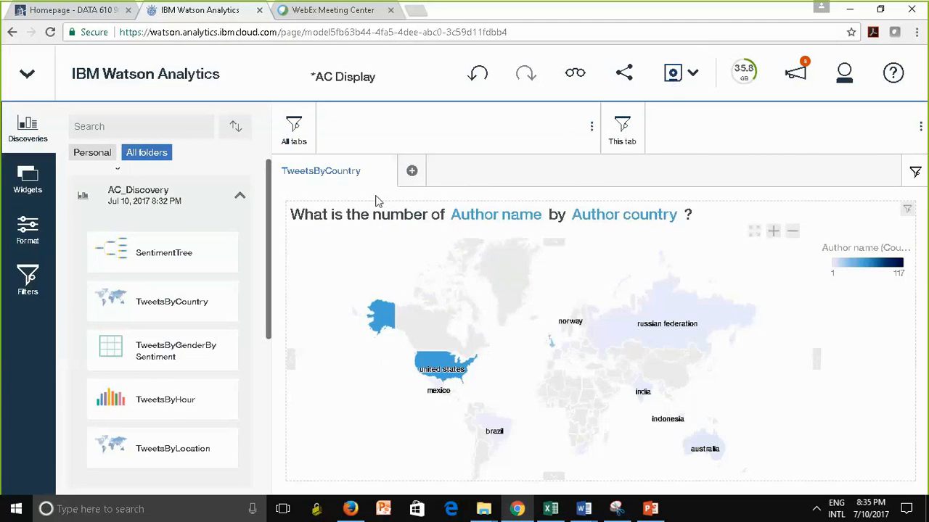
key("ctrl+s")
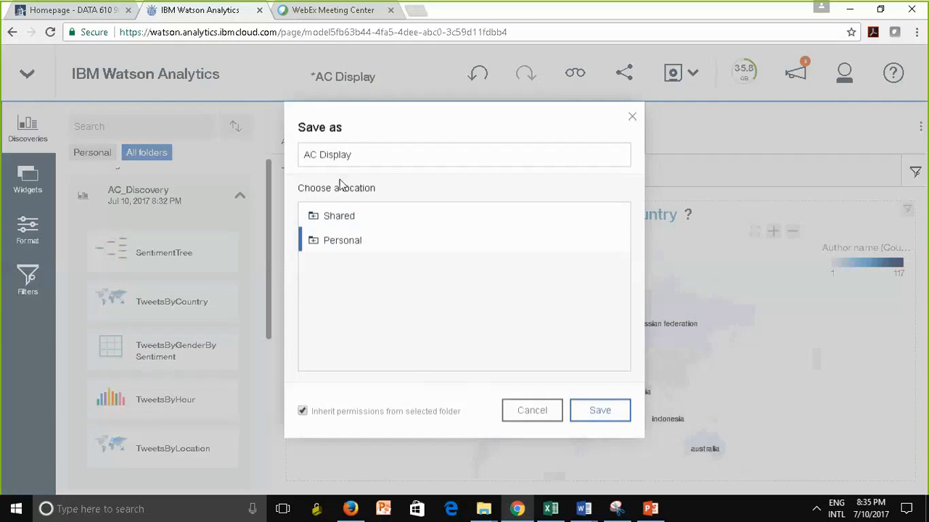
left_click(612, 418)
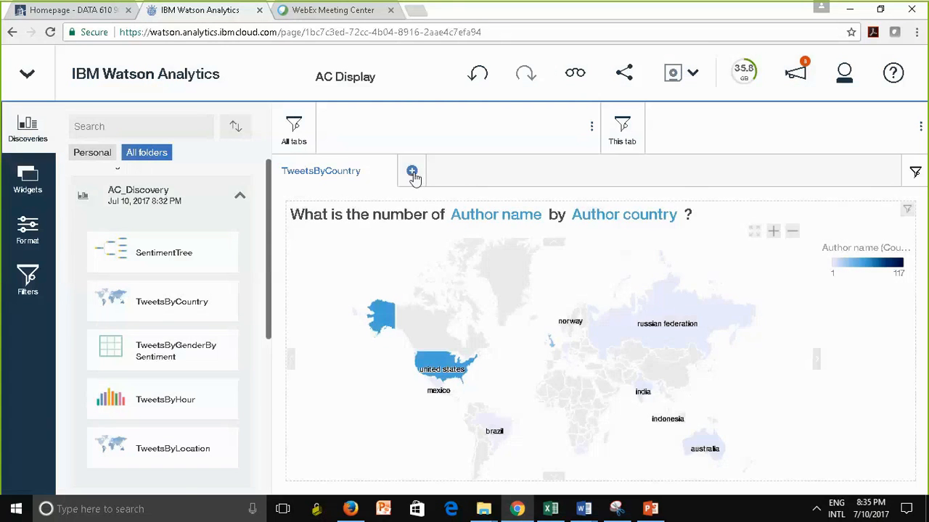
Step: Add a second tab with a header strip above one large area and place the TweetsByHour chart in the large area
left_click(413, 173)
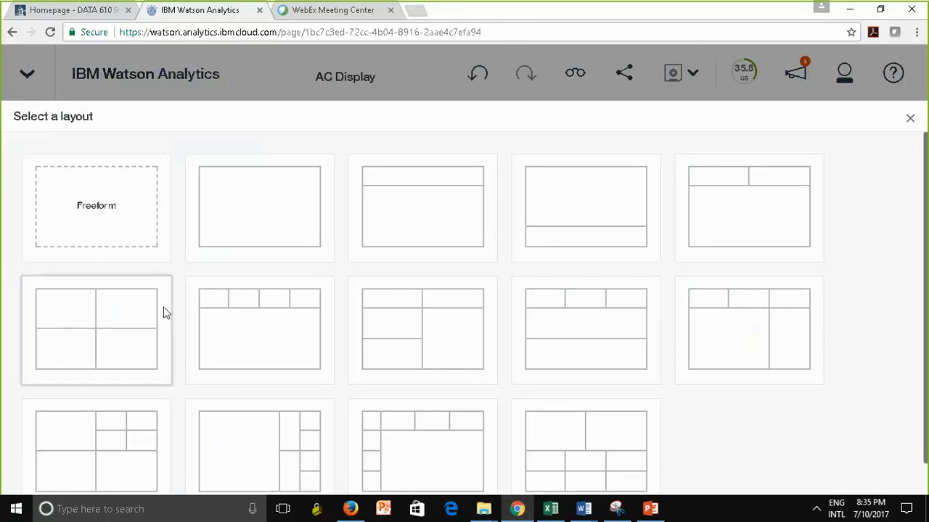
left_click(403, 218)
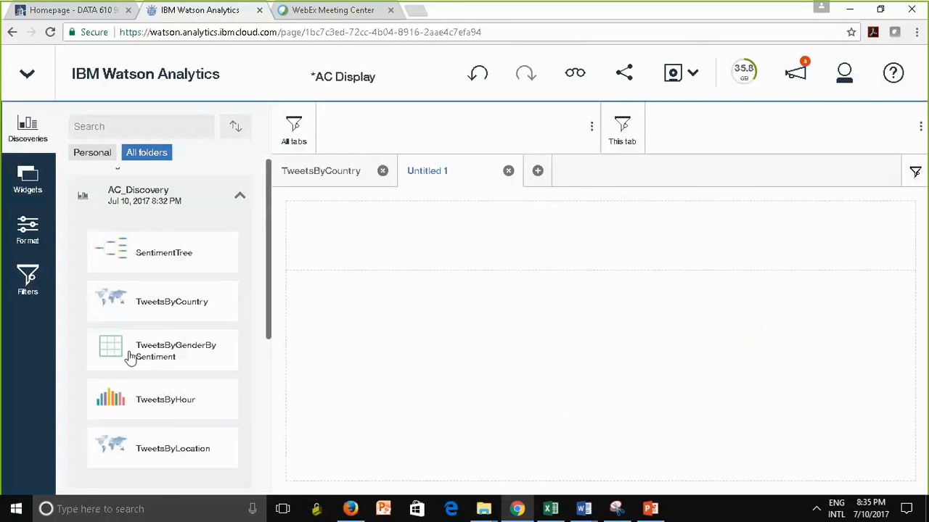
left_click_drag(109, 402, 595, 371)
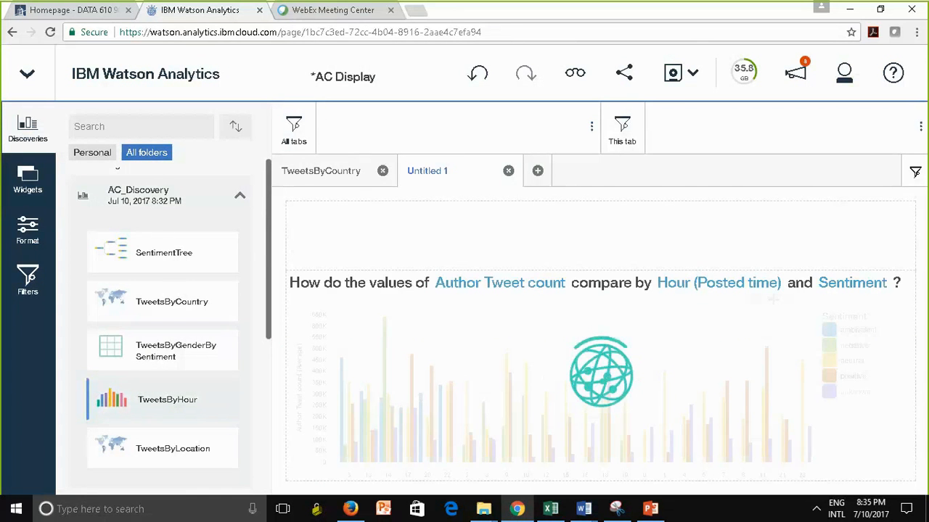
Step: Add a text widget in the header strip above the hourly chart reading "Tweets Count by hour in millitary time"
left_click(27, 182)
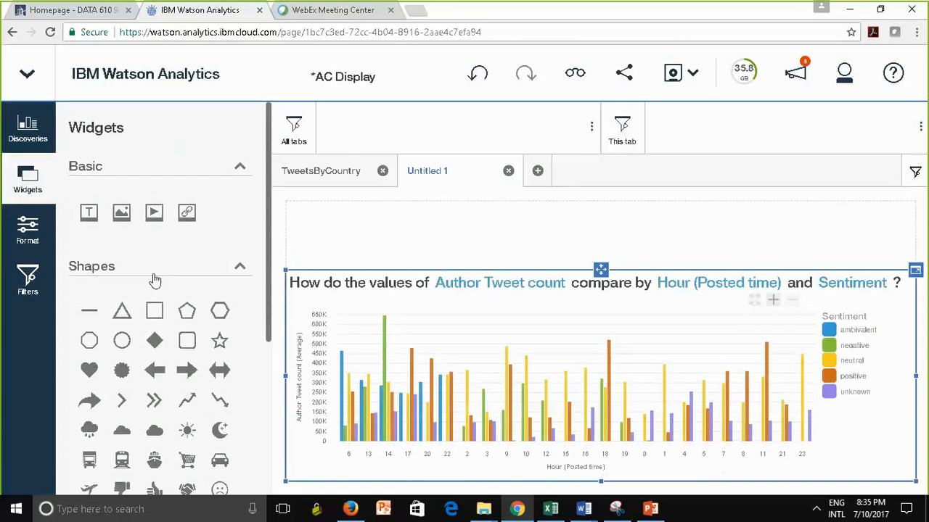
left_click_drag(89, 211, 601, 233)
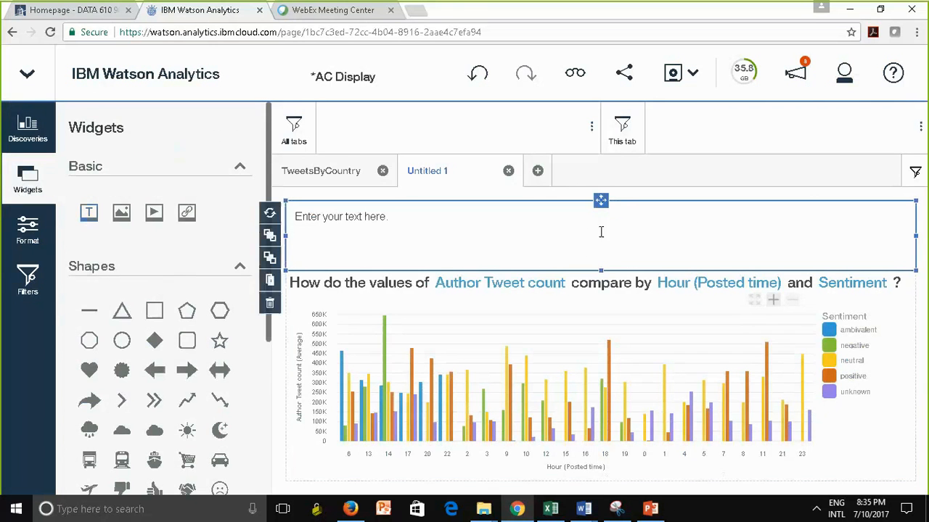
double_click(400, 223)
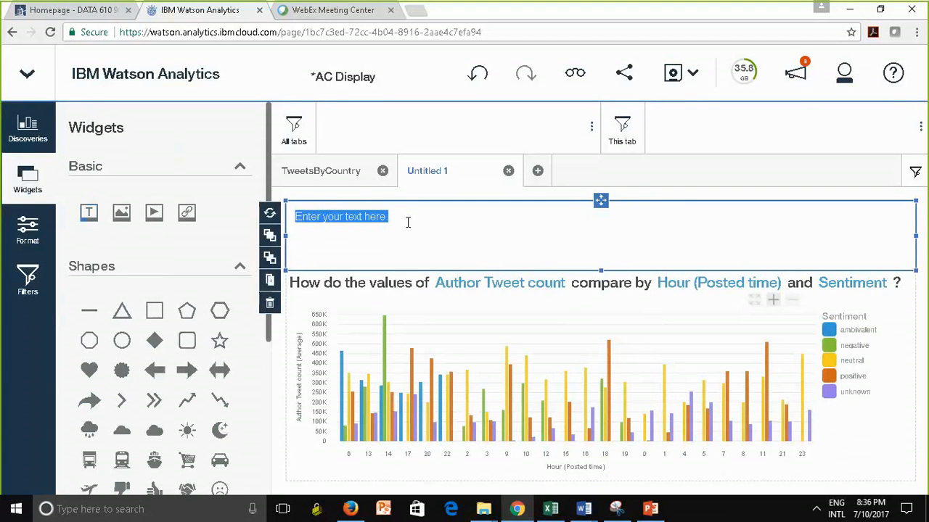
type("Tweets ")
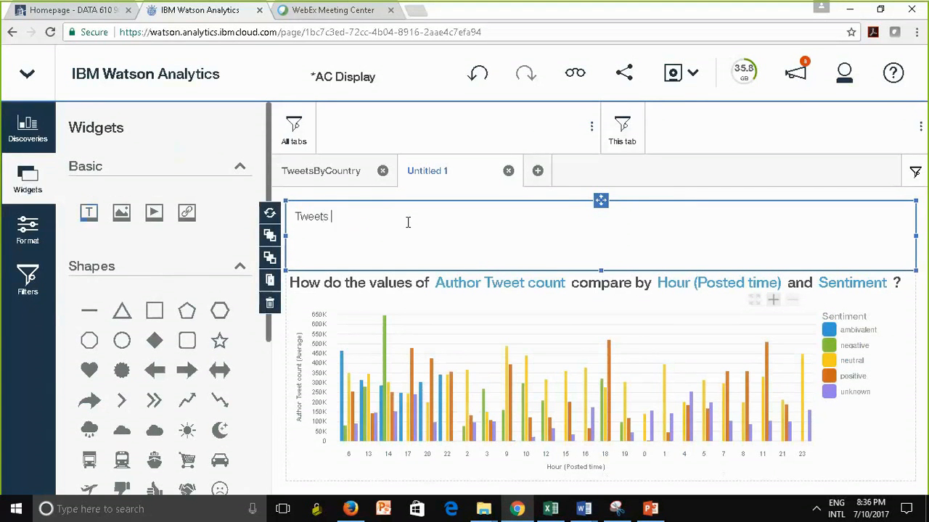
type("Count by hour in millitary time")
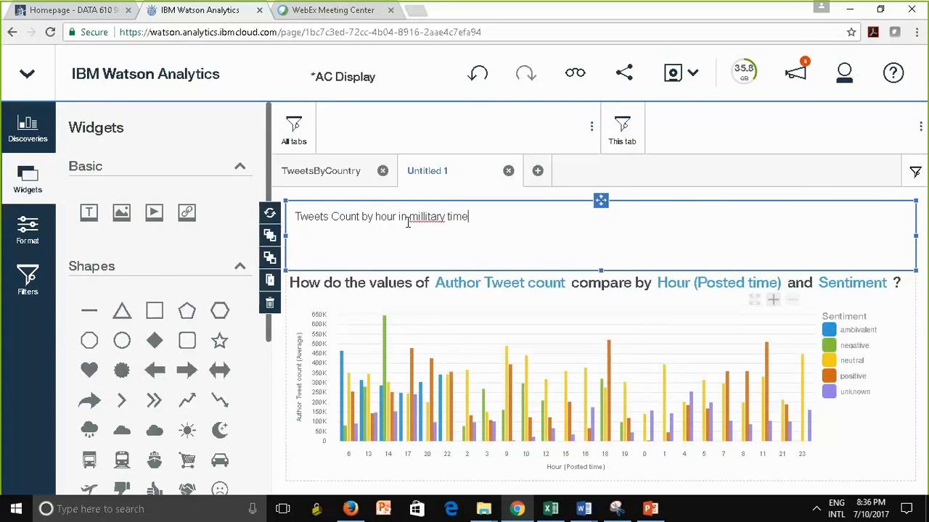
Step: Correct the misspelled word in the header text to "military" and save the display
right_click(428, 216)
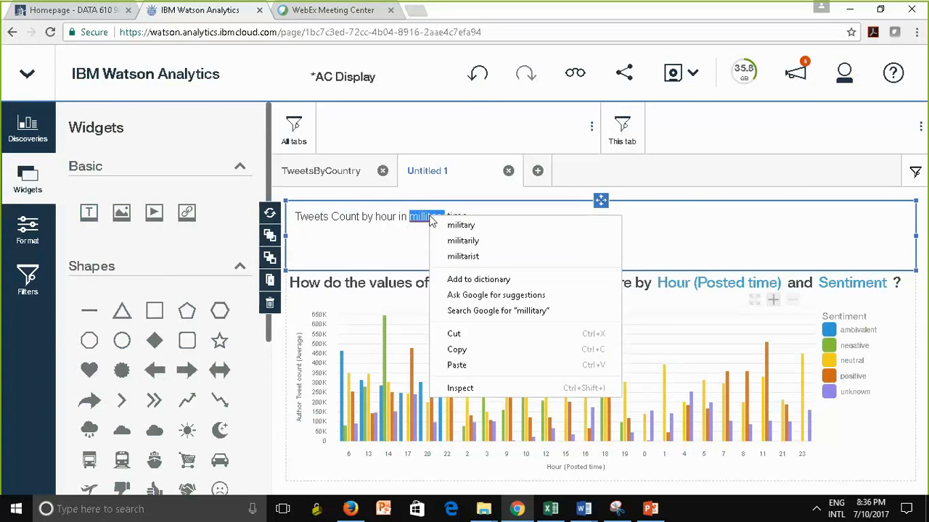
left_click(460, 226)
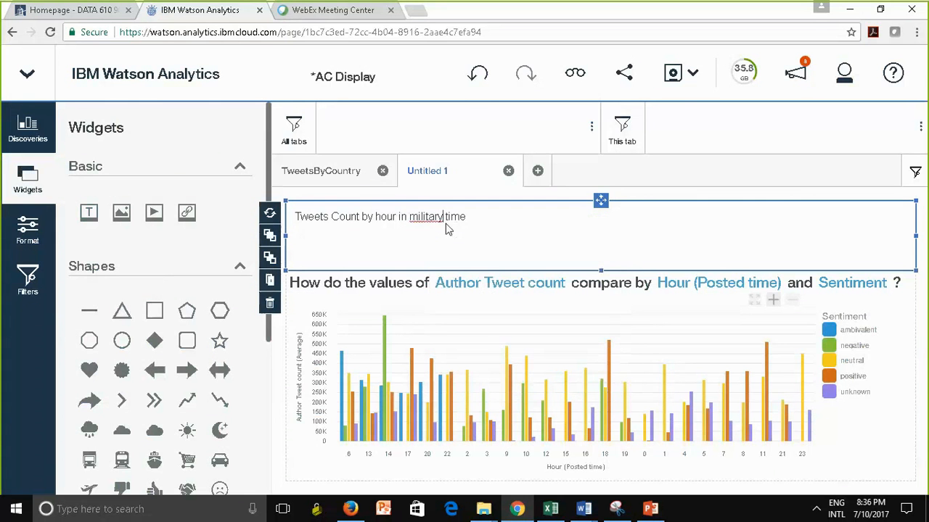
left_click(492, 233)
left_click_drag(409, 216, 444, 216)
left_click(442, 216)
left_click(673, 76)
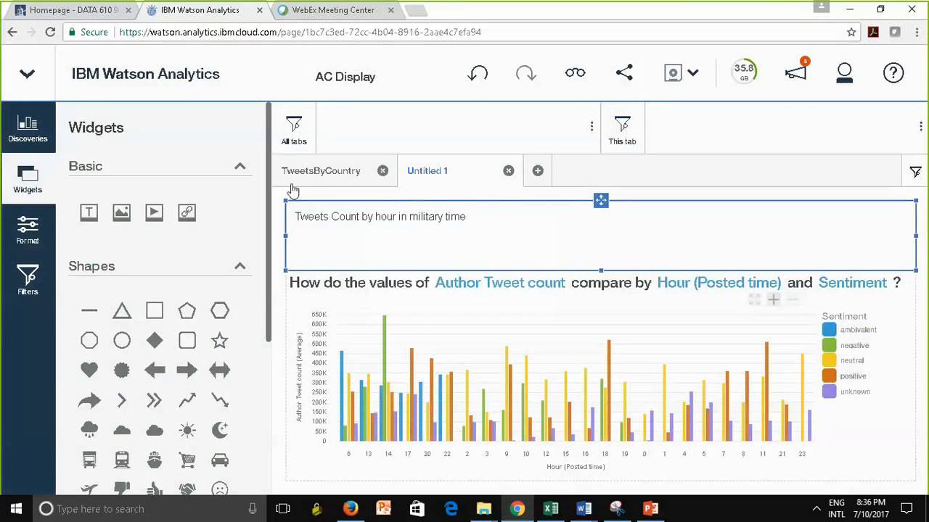
Step: Review the TweetsByCountry tab and the hourly chart tab of the dashboard
left_click(312, 172)
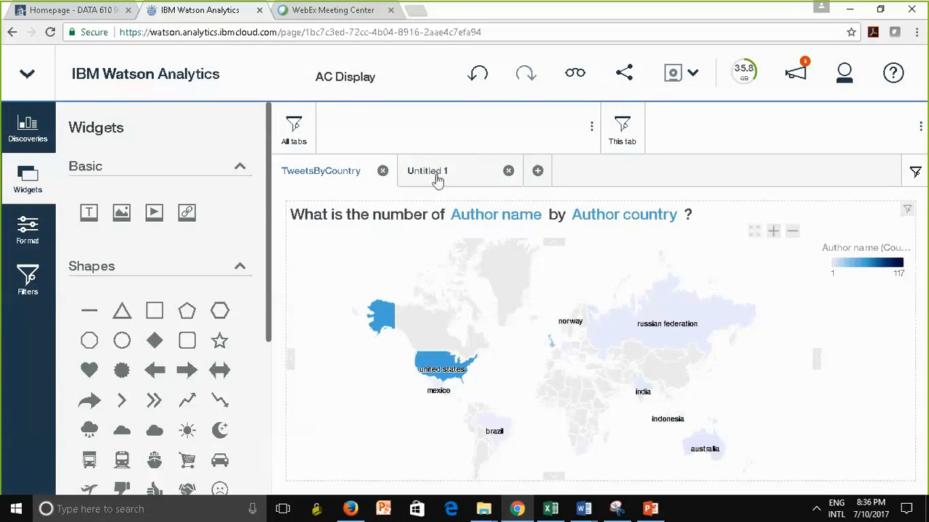
left_click(435, 174)
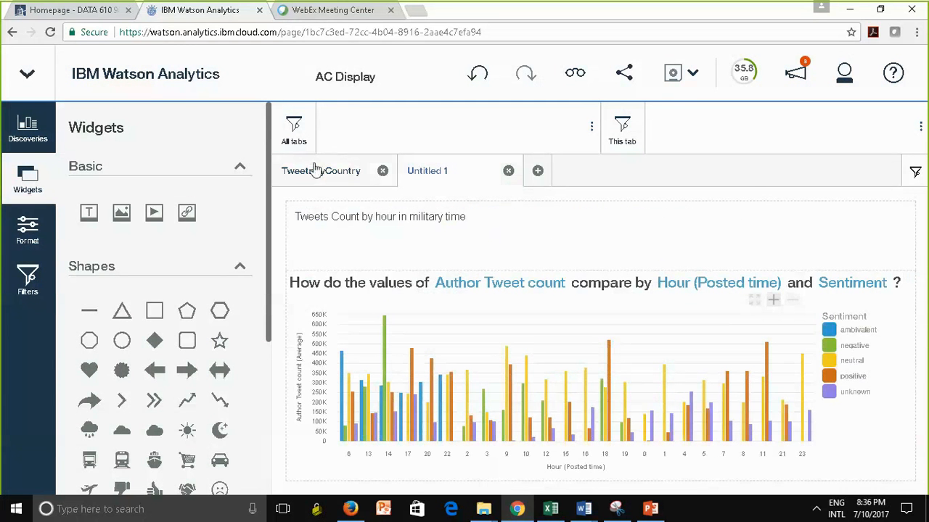
Step: Create a new infographic display using the layout with four full-width stacked rows
left_click(32, 67)
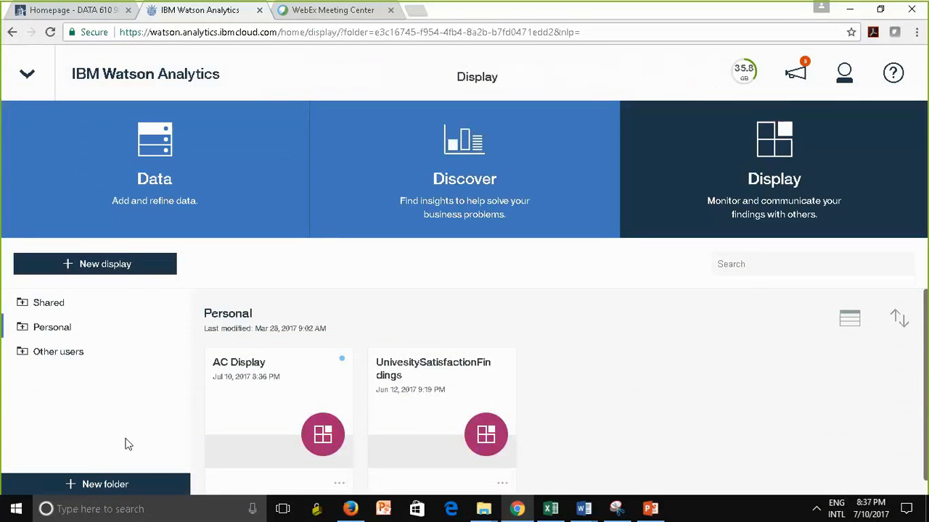
left_click(127, 272)
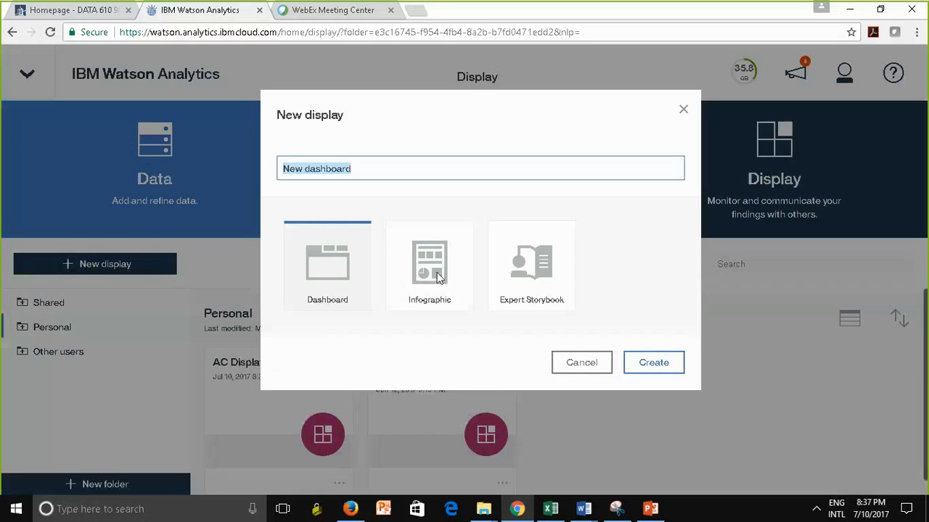
left_click(438, 290)
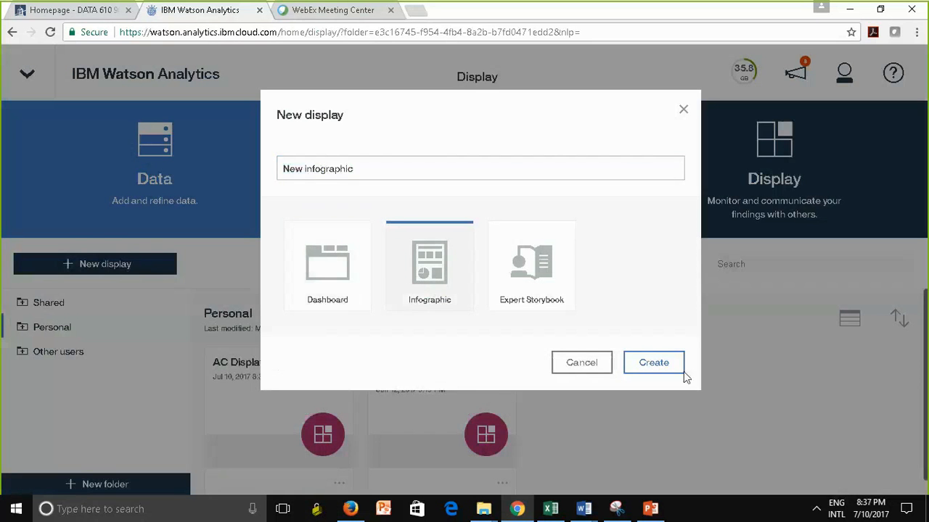
left_click(664, 363)
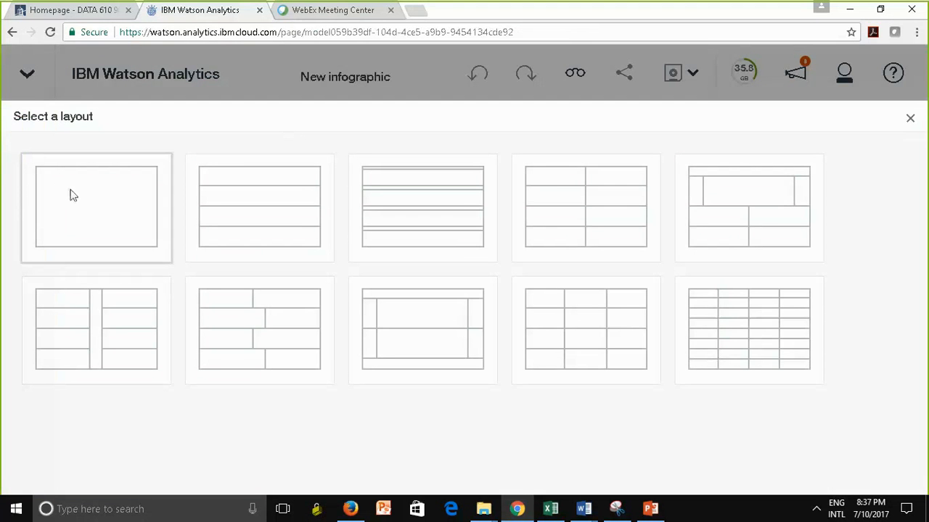
left_click(243, 208)
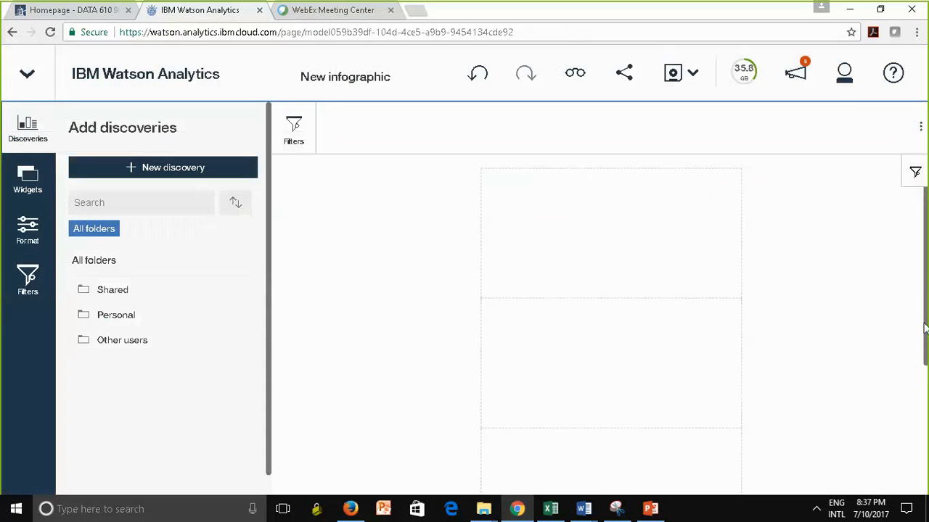
Step: Place the TweetsByGenderBySentiment table from the personal AC_Discovery set in the infographic's first row
left_click_drag(926, 328, 926, 352)
left_click(114, 322)
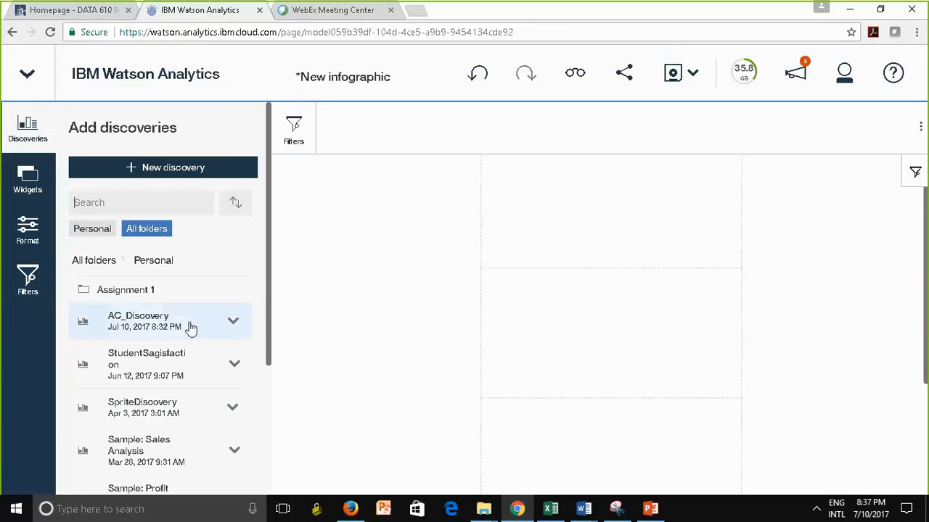
left_click(190, 328)
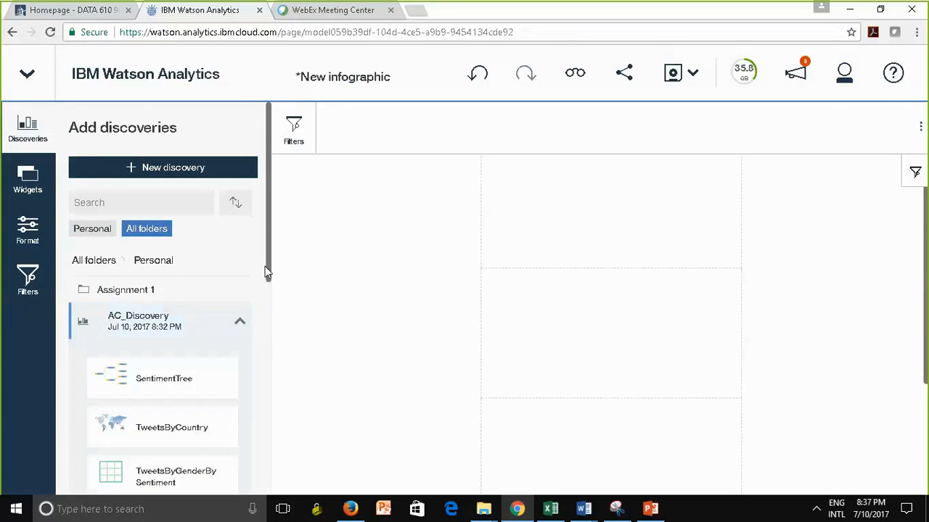
left_click_drag(269, 264, 274, 327)
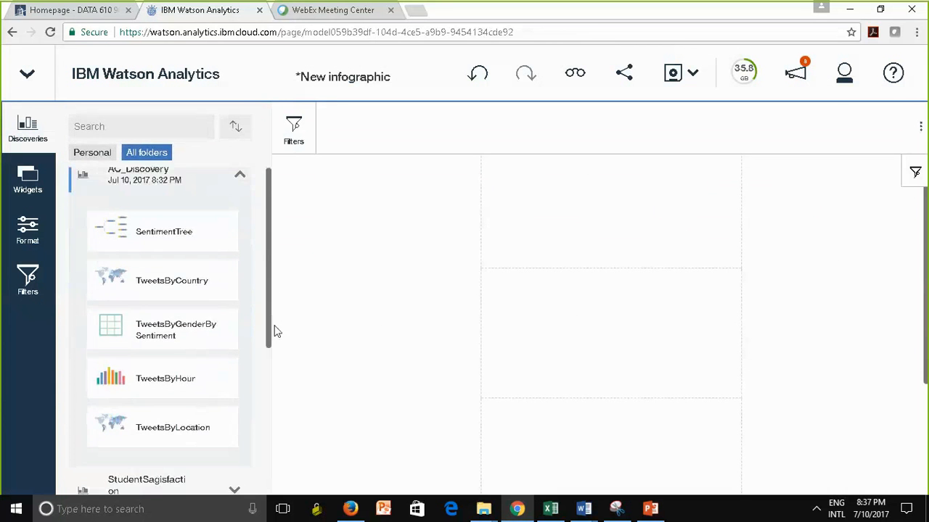
left_click_drag(104, 330, 612, 208)
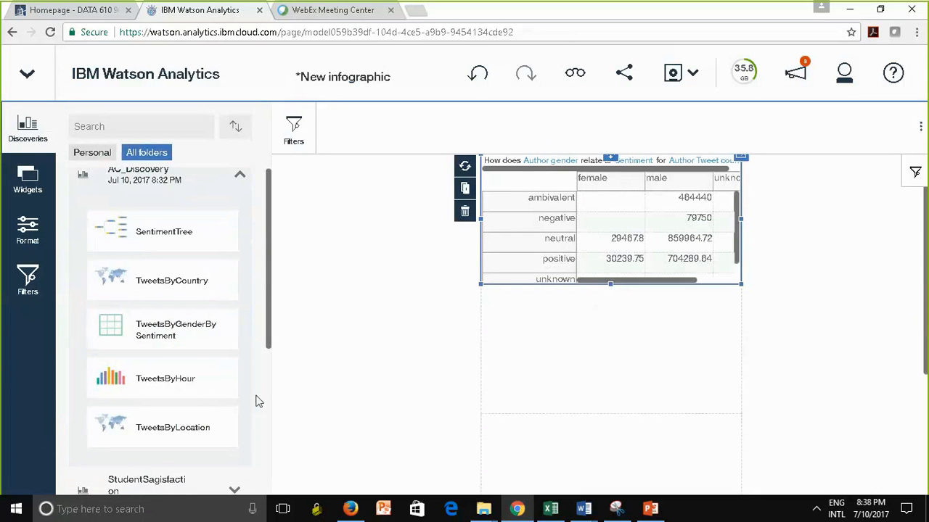
Step: Place the SentimentTree discovery in the infographic's second row and enlarge it in height and width
left_click_drag(269, 338, 269, 302)
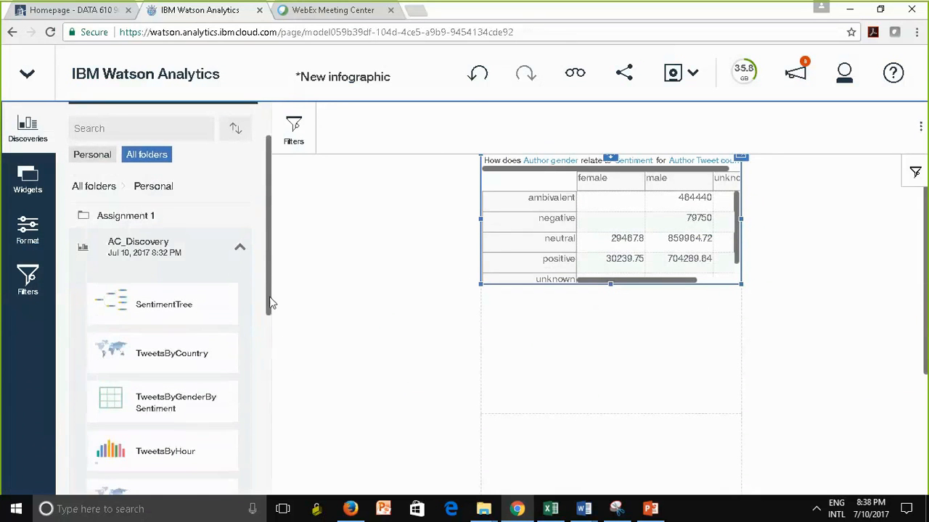
left_click_drag(116, 305, 607, 348)
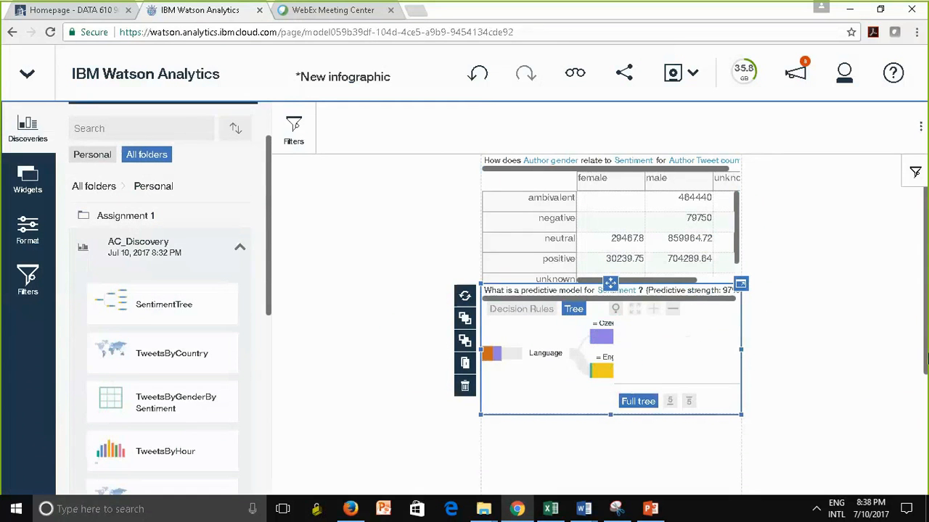
scroll(662, 330, "down", 2)
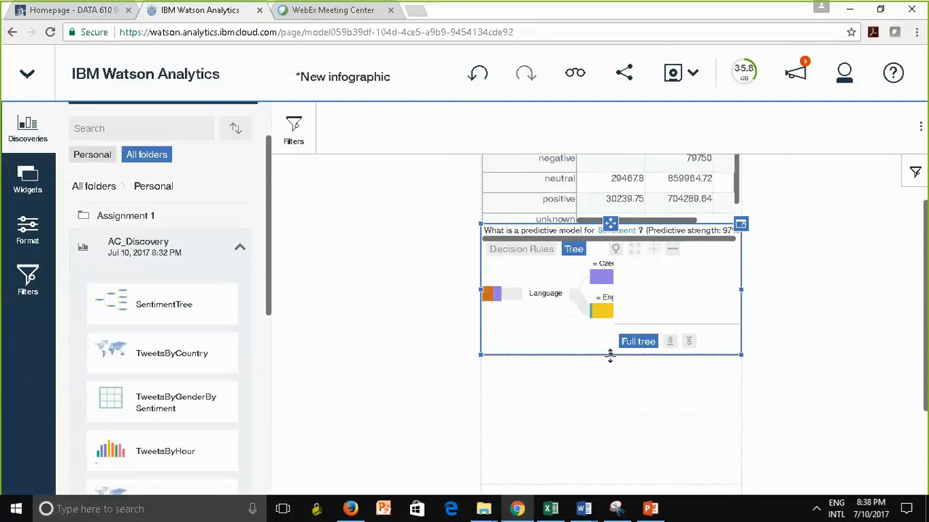
left_click_drag(612, 361, 614, 446)
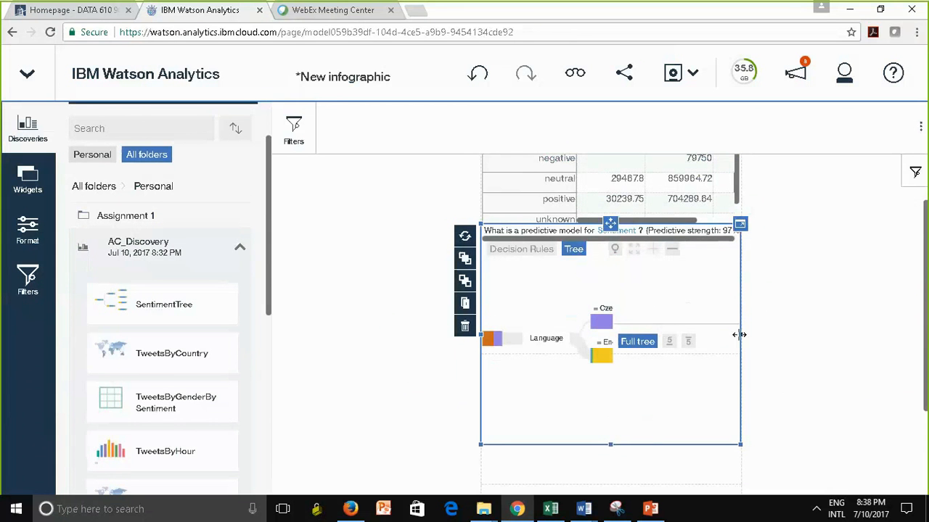
left_click_drag(741, 335, 820, 337)
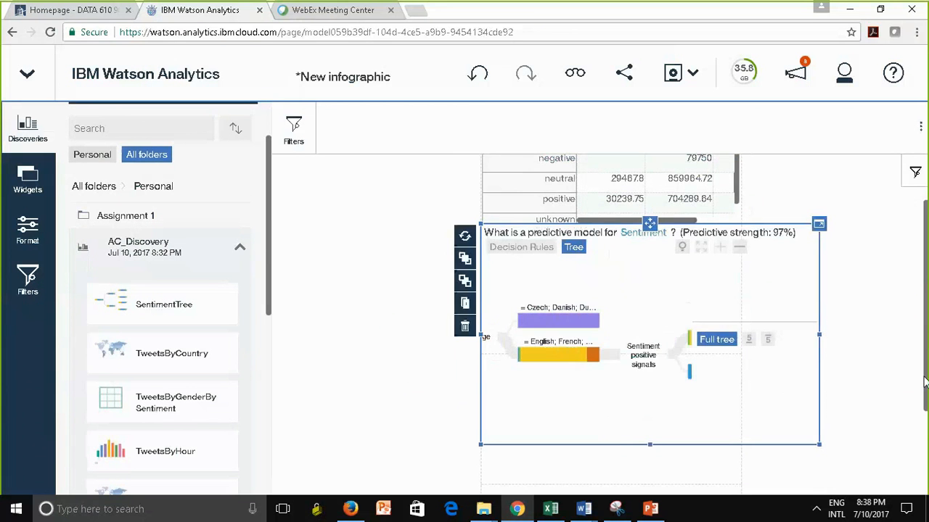
left_click(844, 345)
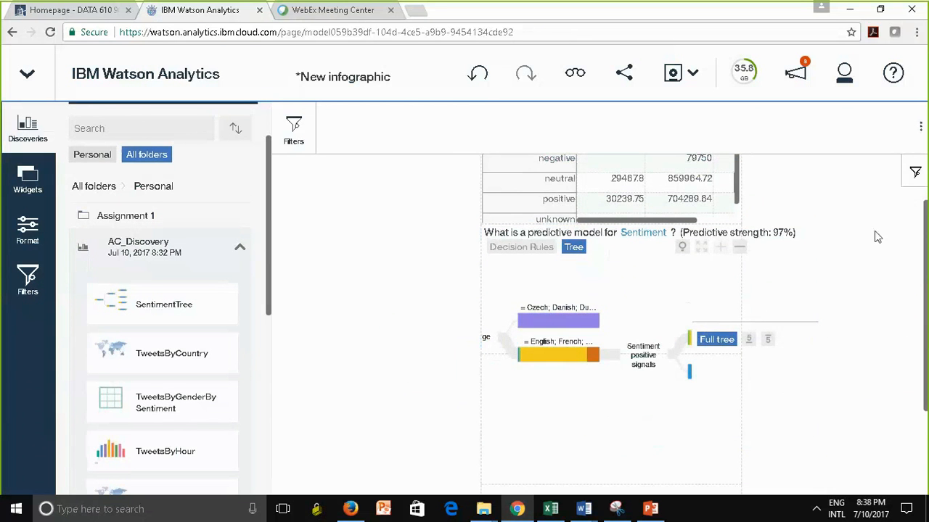
Step: Save the infographic as AC_infographic in the Personal folder
left_click(675, 74)
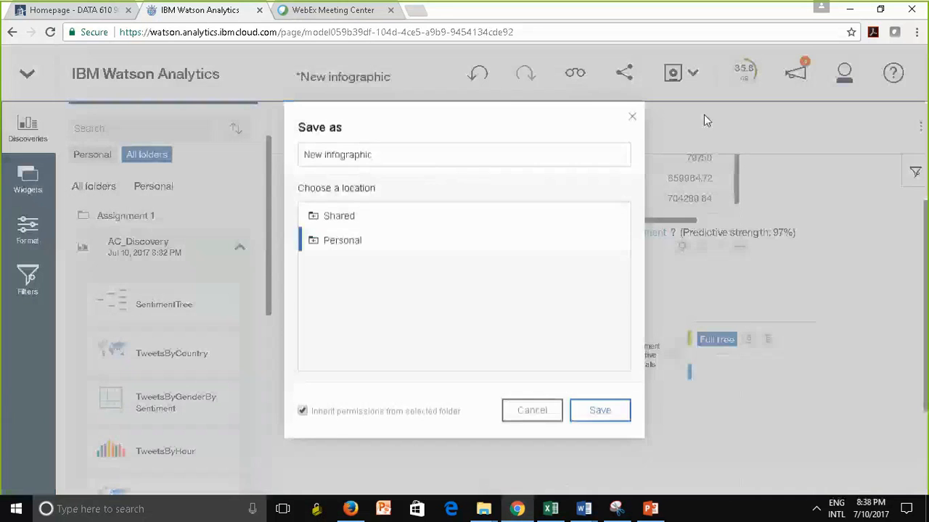
left_click_drag(385, 160, 213, 156)
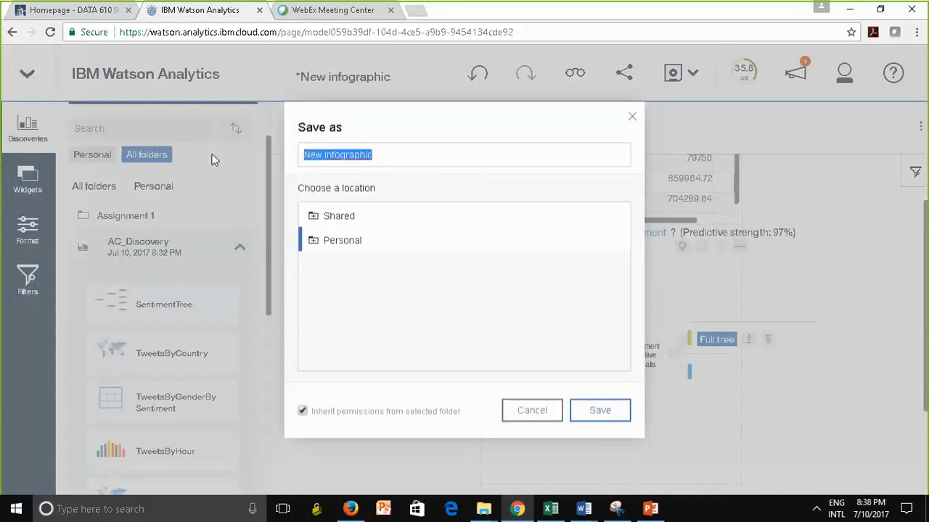
left_click(323, 156)
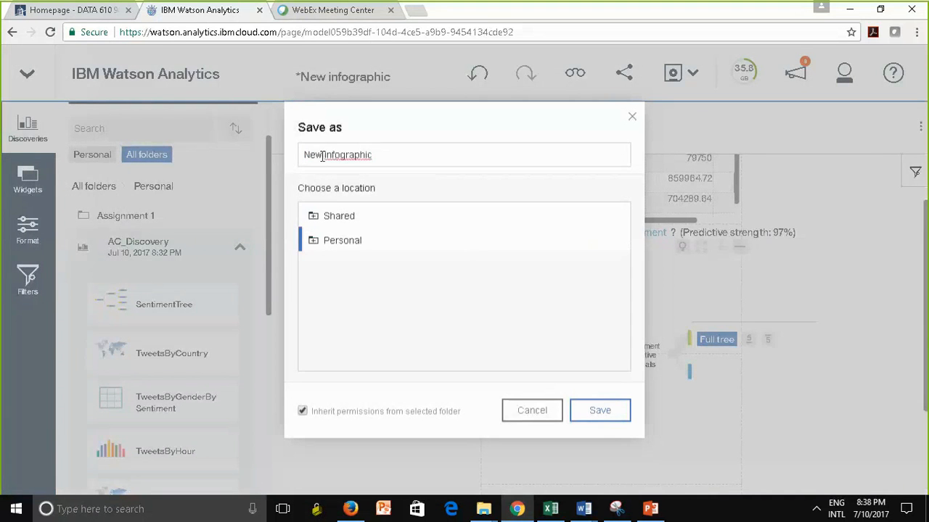
left_click_drag(322, 156, 261, 147)
type("AC_")
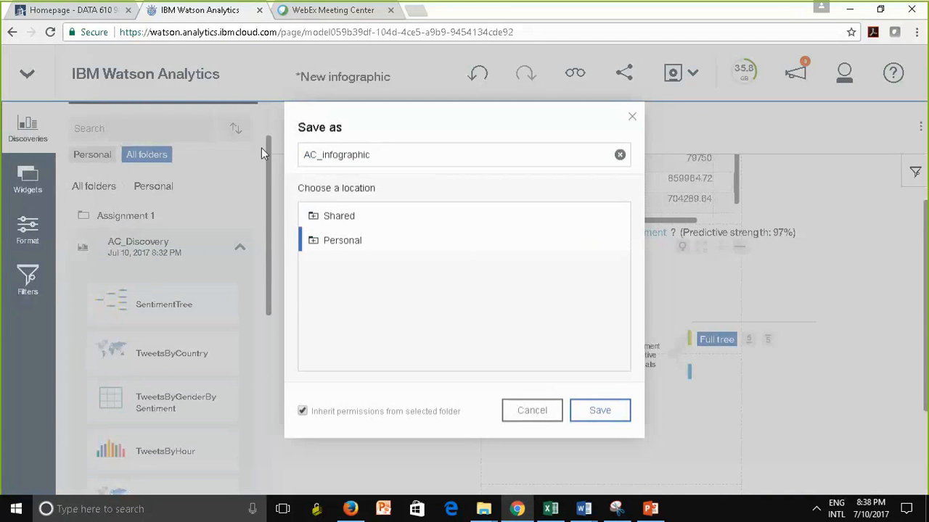
left_click(611, 418)
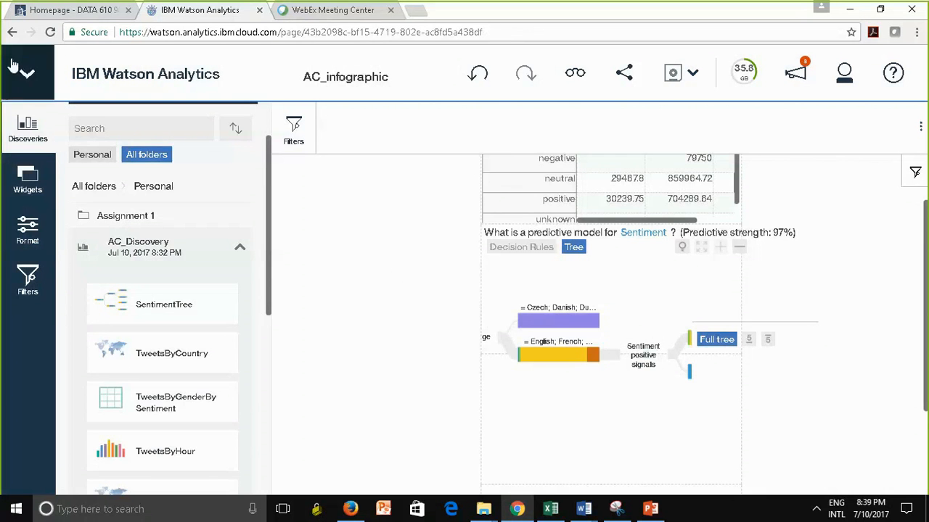
Step: Hide the list of discoveries and return to the overview of saved displays
left_click(24, 131)
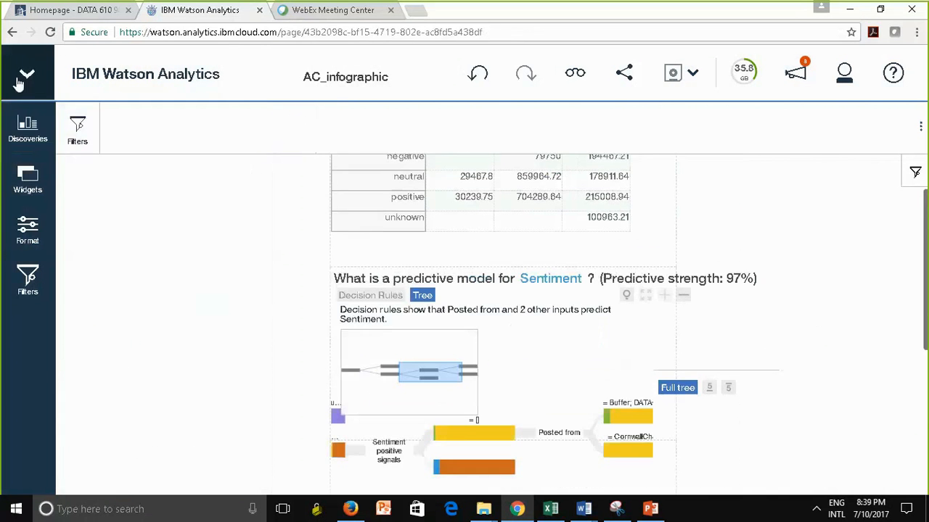
left_click(27, 73)
left_click(313, 161)
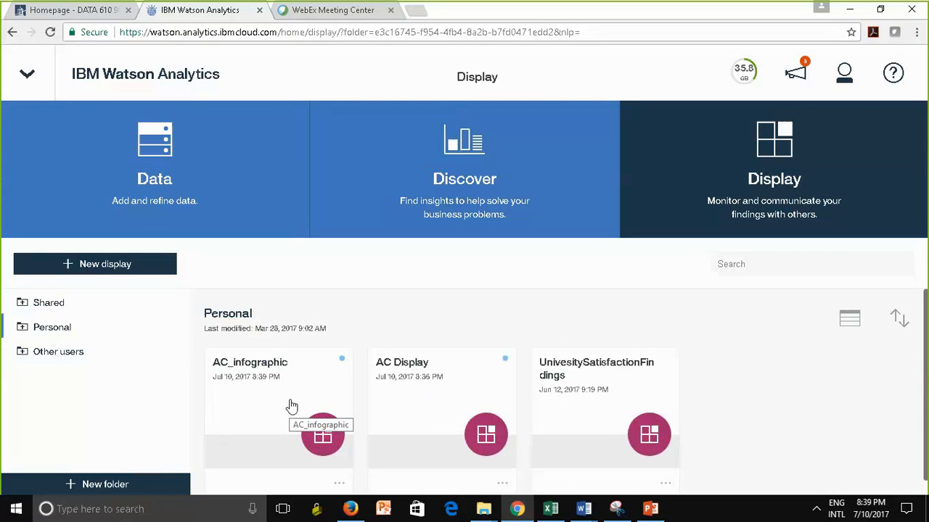
Step: Create a new Expert Storybook display named "AC Storybook"
left_click(104, 265)
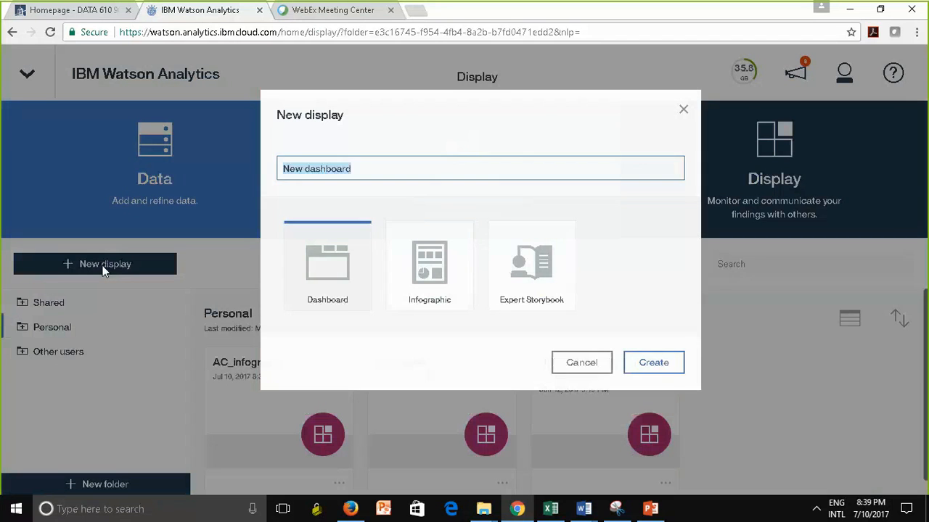
left_click(541, 270)
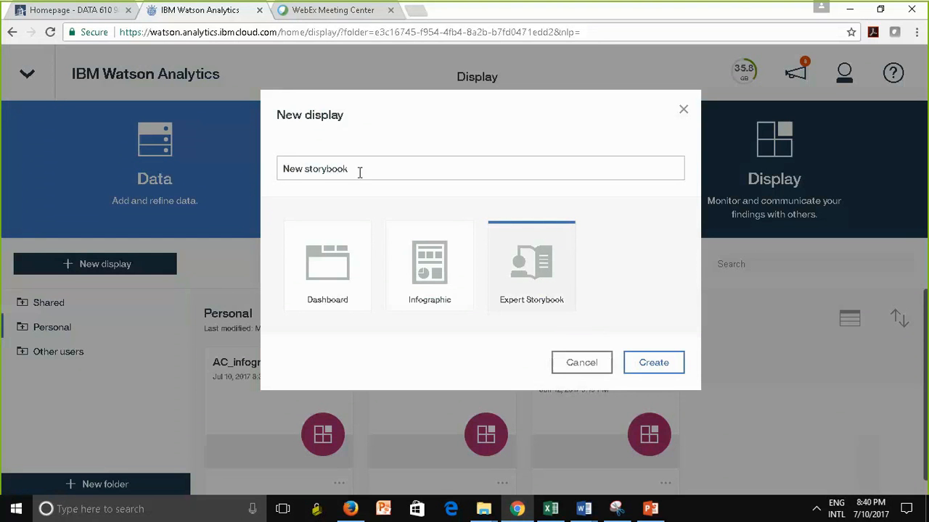
left_click_drag(359, 173, 245, 180)
left_click(305, 170)
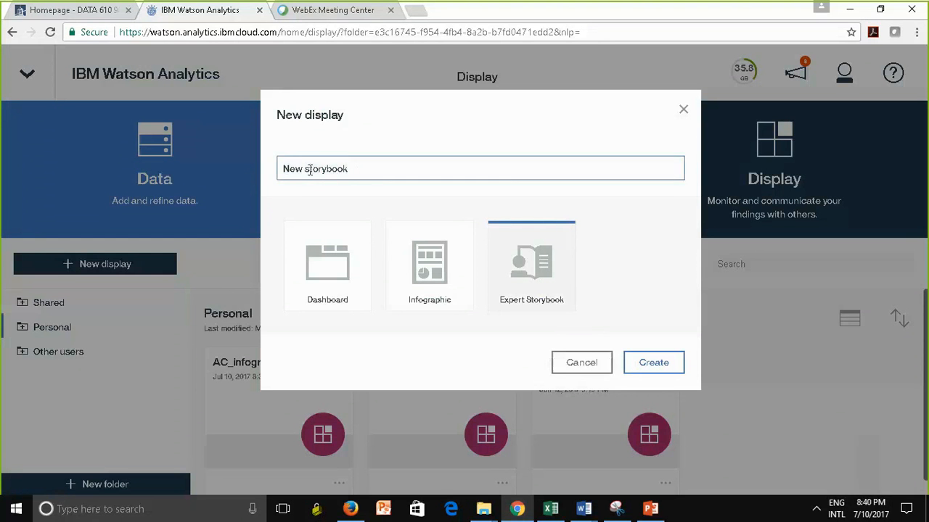
key("BackSpace")
key("BackSpace")
key("BackSpace")
key("BackSpace")
type("AC")
key("Right")
key("BackSpace")
type("S")
left_click(659, 367)
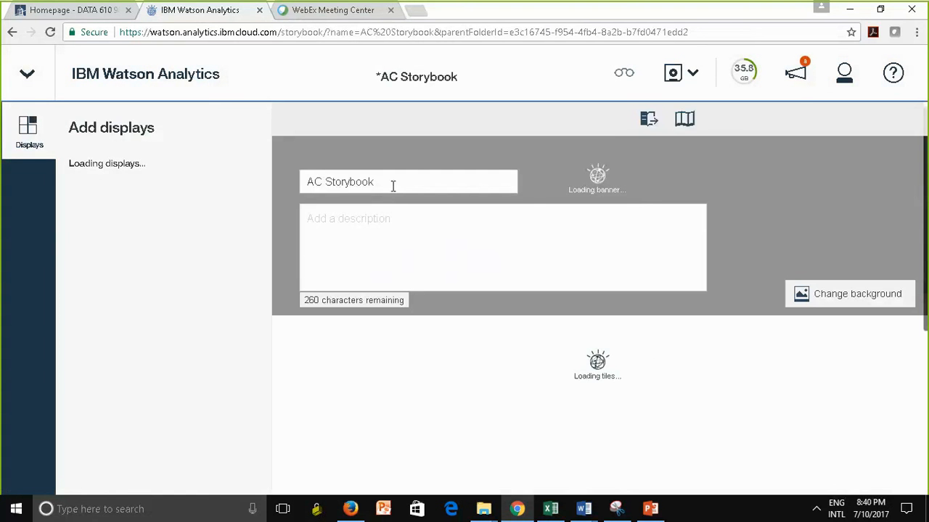
Step: Enter the storybook description "The Storybook about Air conditioning tweets"
left_click(342, 224)
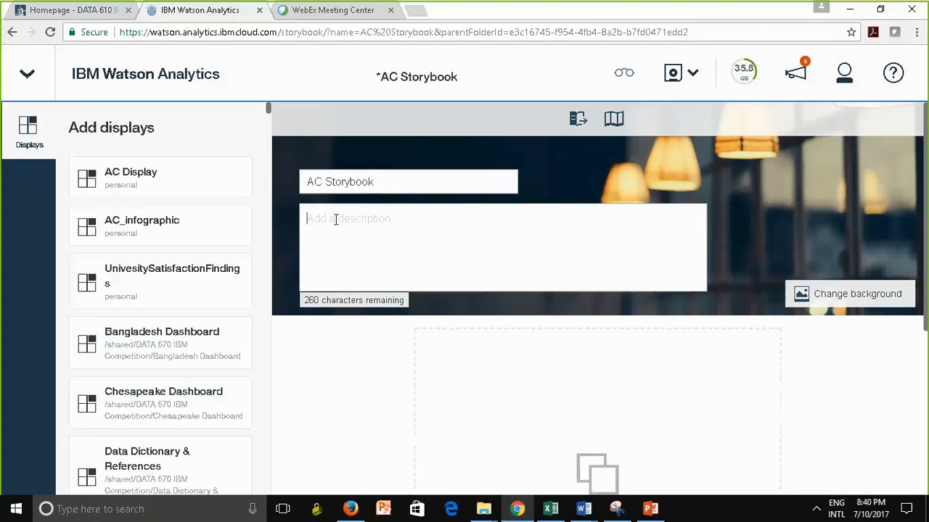
type("The Storuboo")
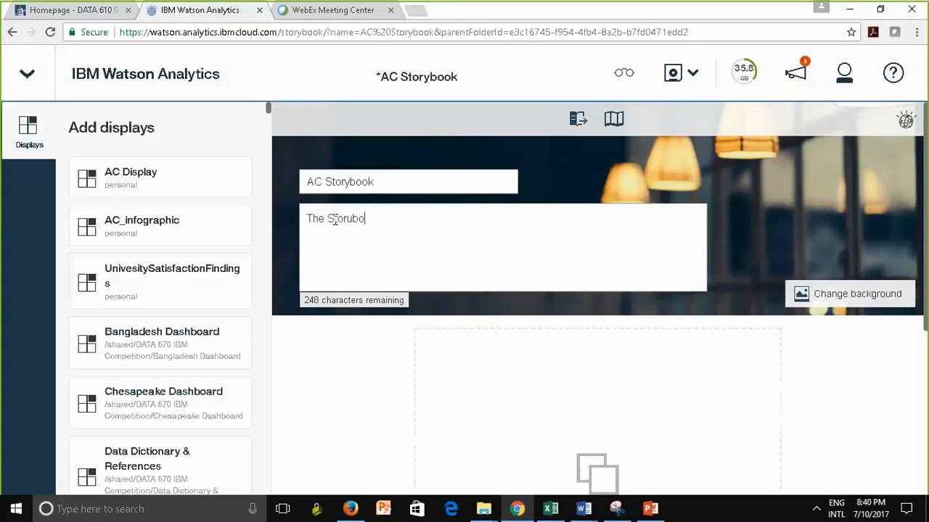
type("k")
key("BackSpace")
key("BackSpace")
key("BackSpace")
key("BackSpace")
key("BackSpace")
key("BackSpace")
type("ybook about Air condi")
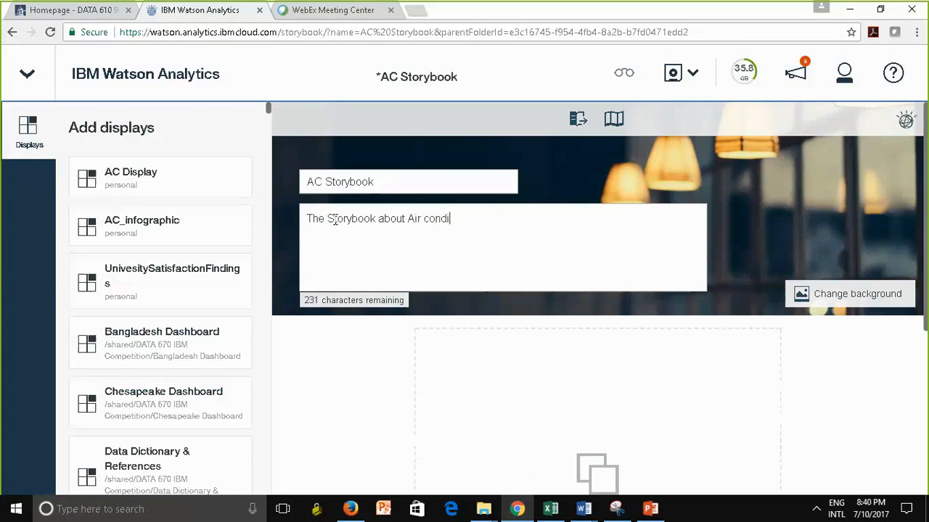
type("tioning tweets")
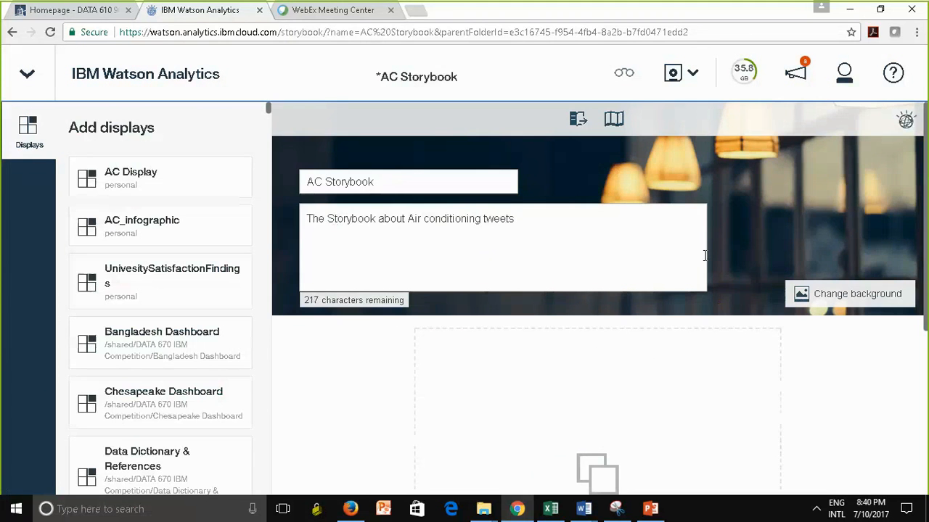
Step: Replace the storybook's banner background with the image AC2.jpg from the Documents folder
left_click(887, 296)
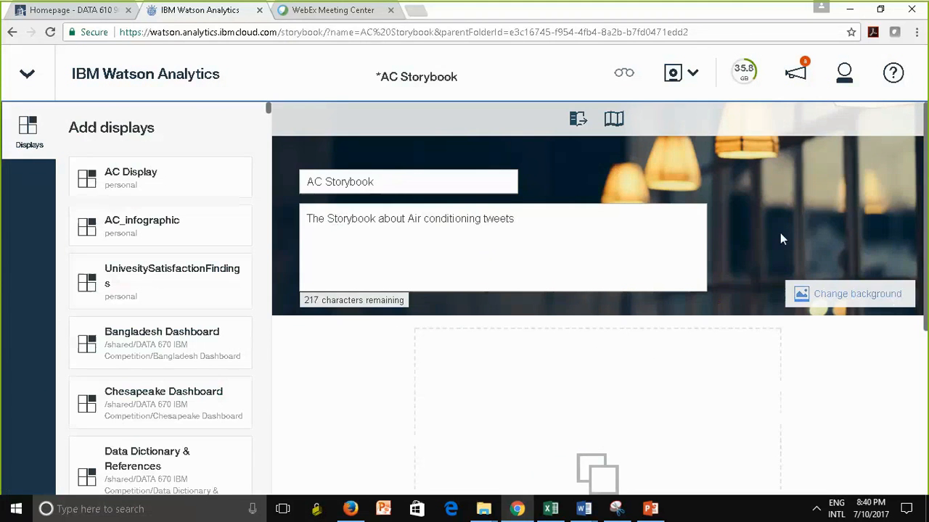
scroll(372, 203, "up", 5)
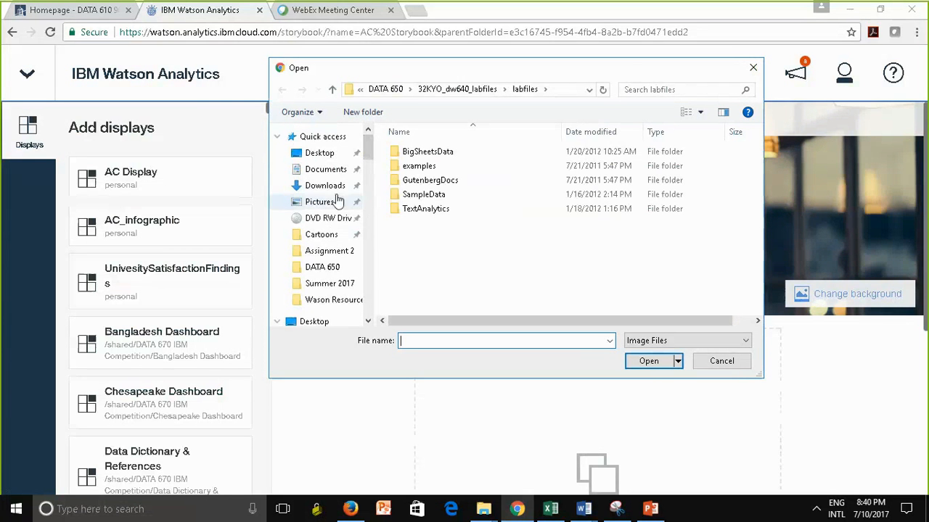
left_click(326, 169)
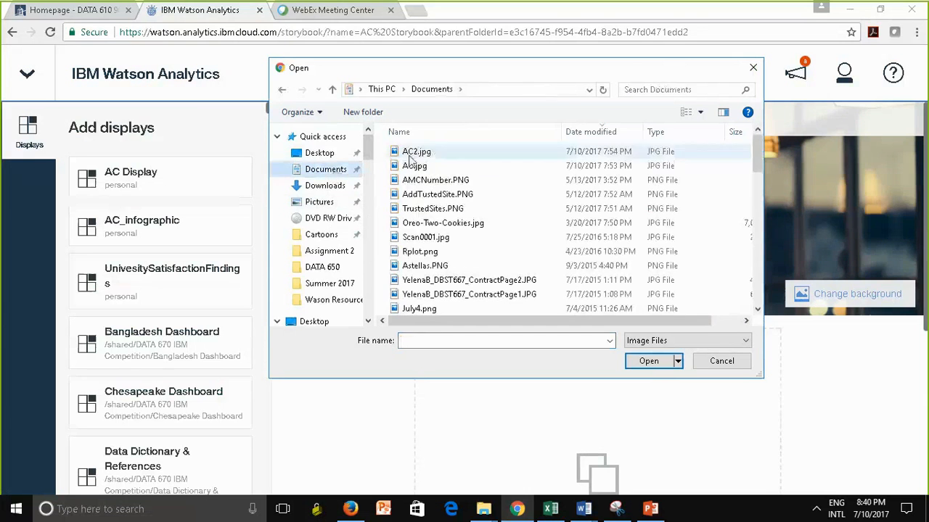
left_click(412, 153)
left_click(649, 361)
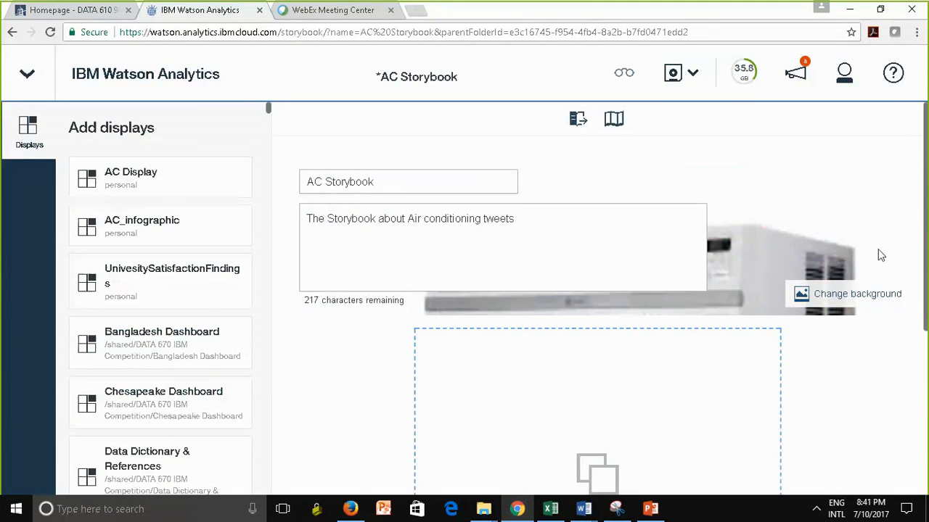
left_click_drag(926, 253, 926, 374)
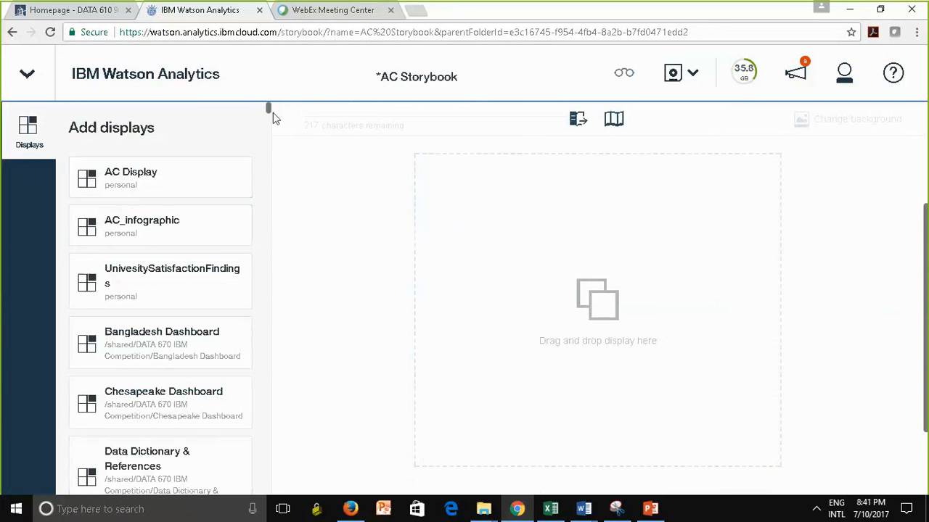
Step: Add AC Display to the storybook as its first top finding
mouse_move(269, 113)
left_mouse_down()
mouse_move(271, 120)
mouse_move(269, 112)
left_mouse_up()
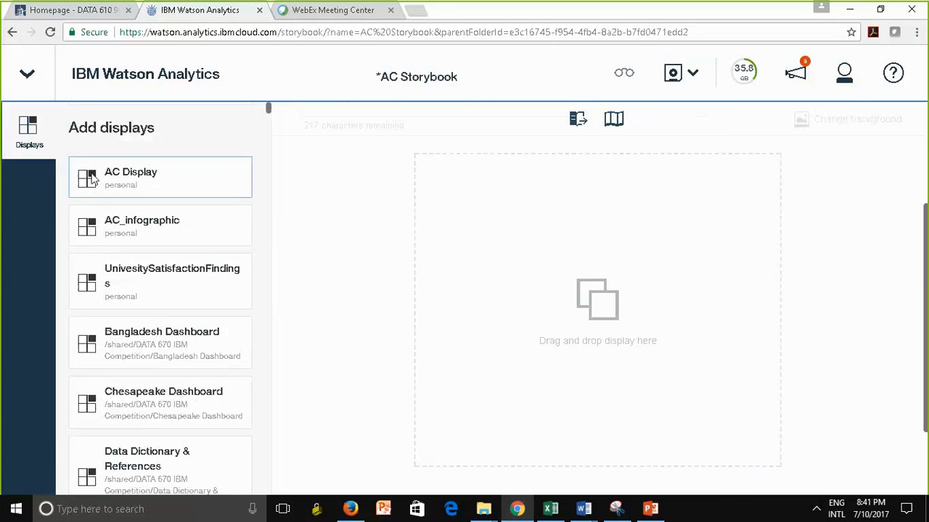
left_click_drag(92, 174, 99, 178)
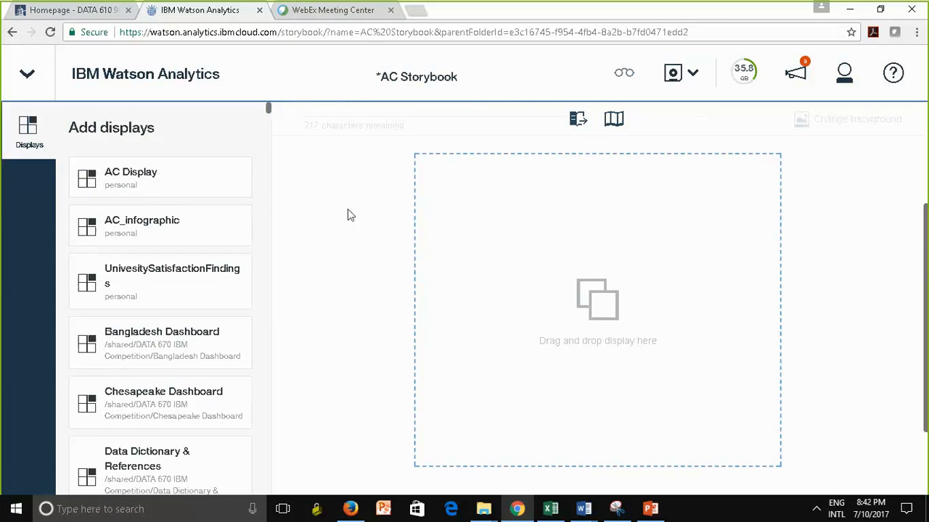
left_click_drag(91, 180, 601, 307)
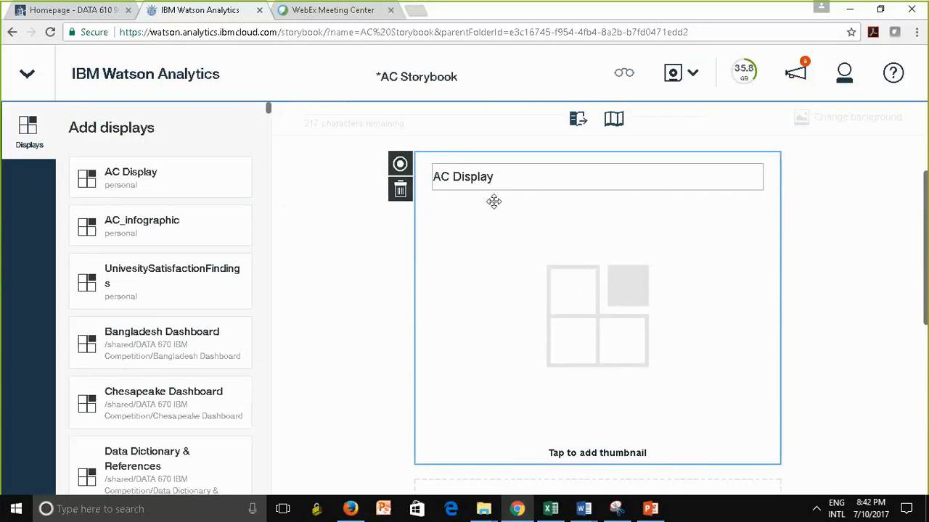
Step: Give the AC Display finding the area chart thumbnail
left_click(595, 453)
left_click(256, 245)
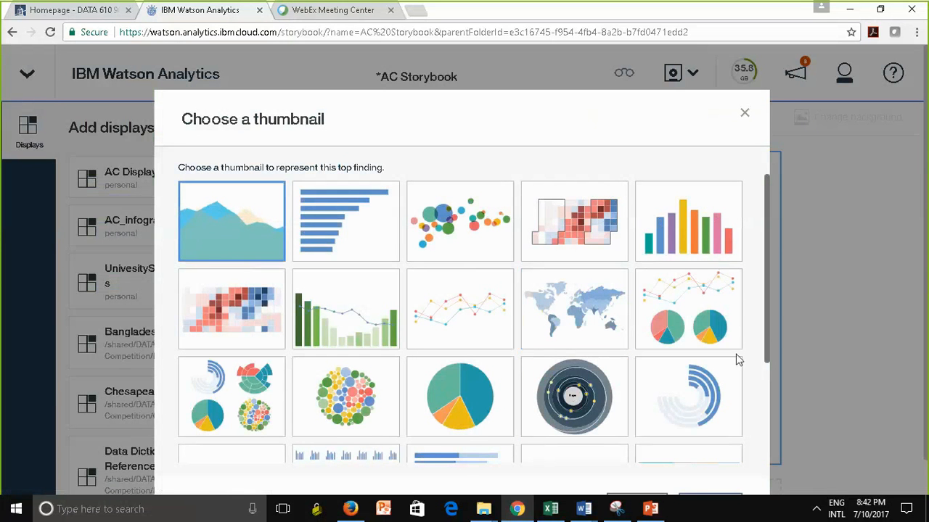
left_click_drag(764, 370, 831, 214)
left_click_drag(768, 215, 773, 359)
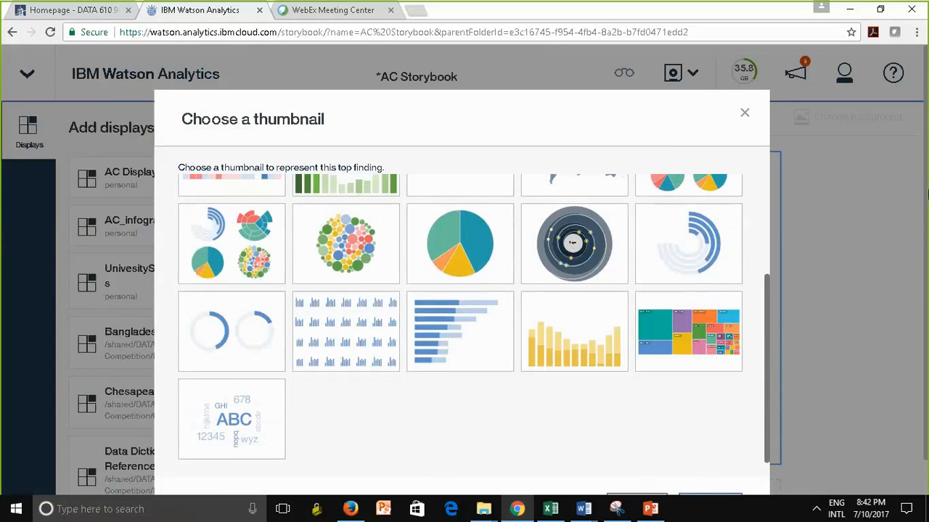
scroll(921, 232, "down", 1)
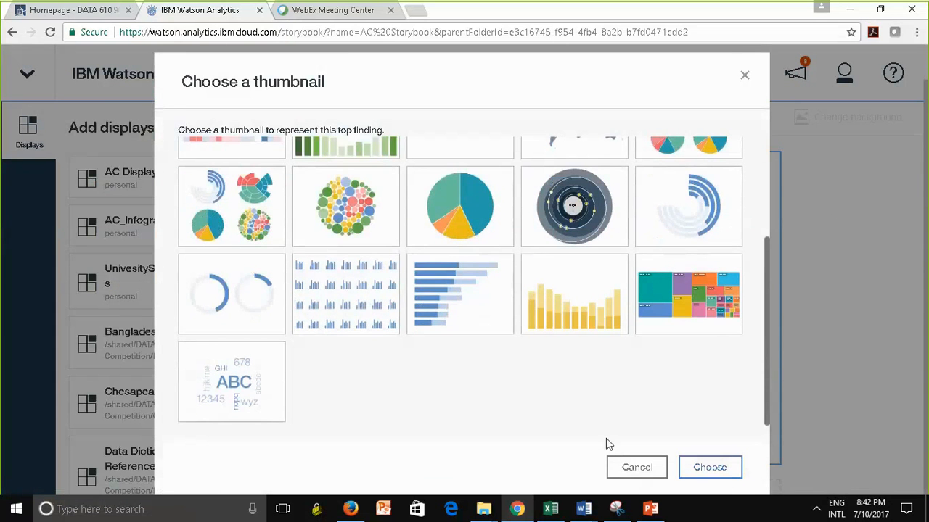
left_click(723, 476)
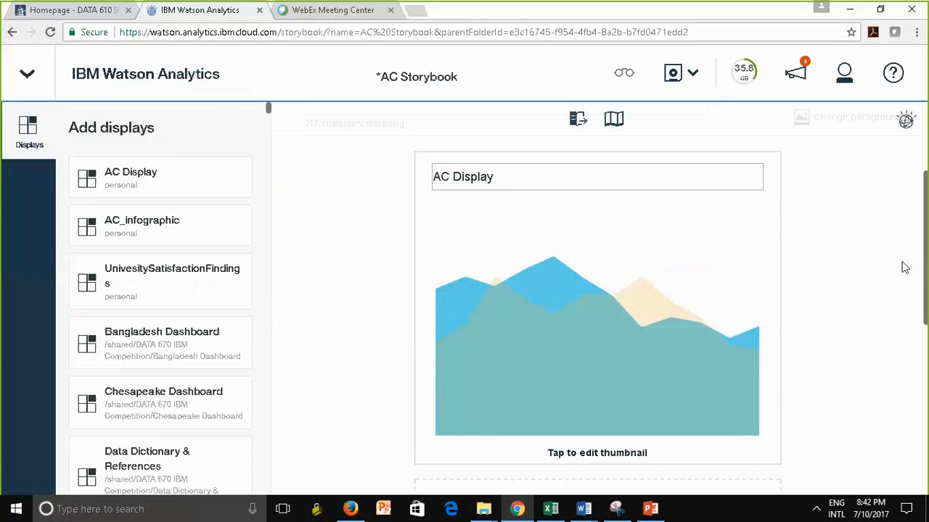
Step: Add AC_infographic to the storybook below AC Display and save the storybook
scroll(904, 265, "down", 3)
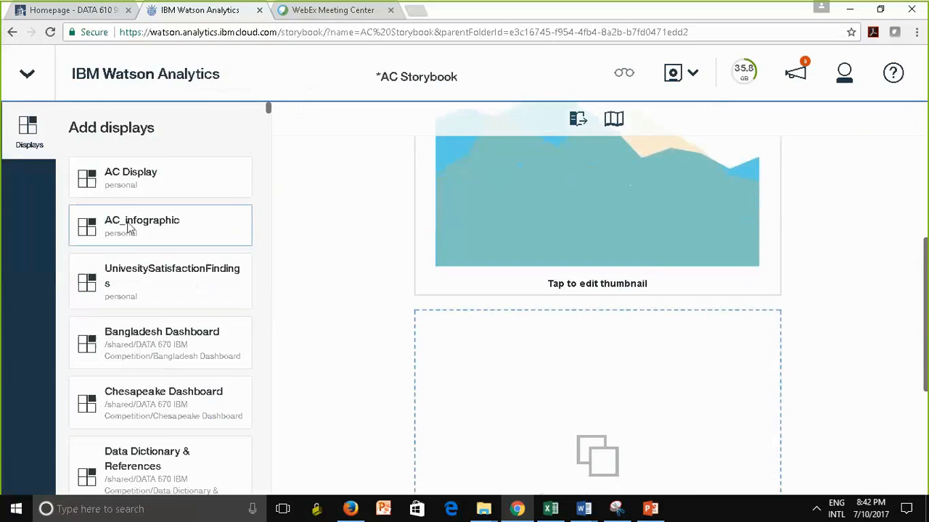
left_click_drag(129, 230, 594, 391)
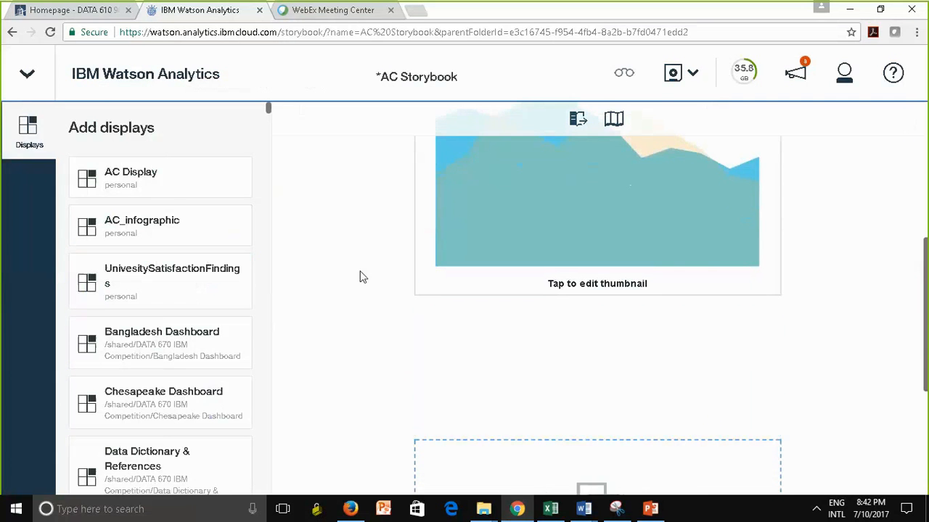
left_click_drag(926, 345, 926, 428)
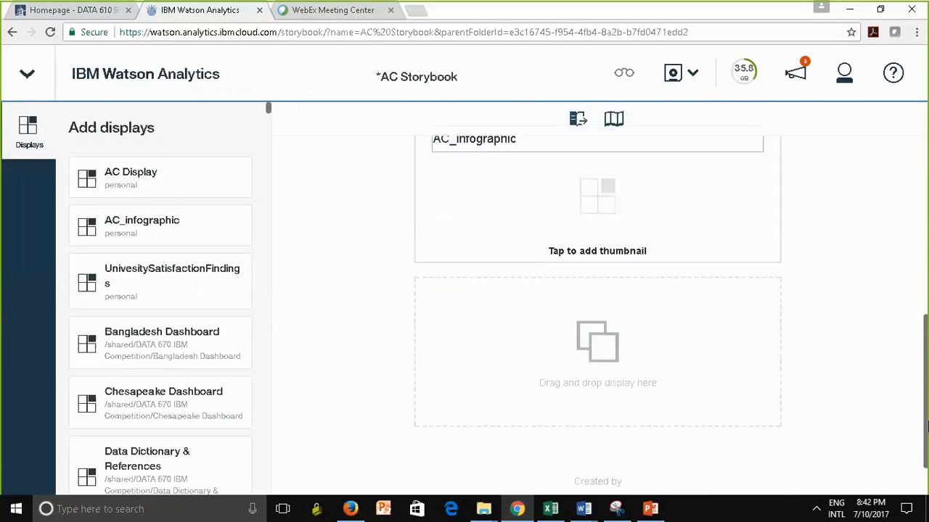
scroll(398, 168, "up", 8)
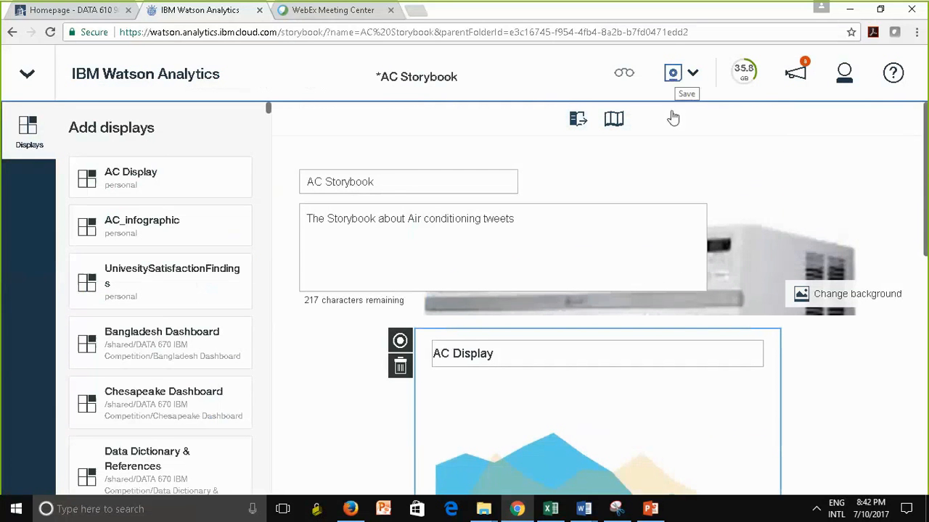
left_click(624, 77)
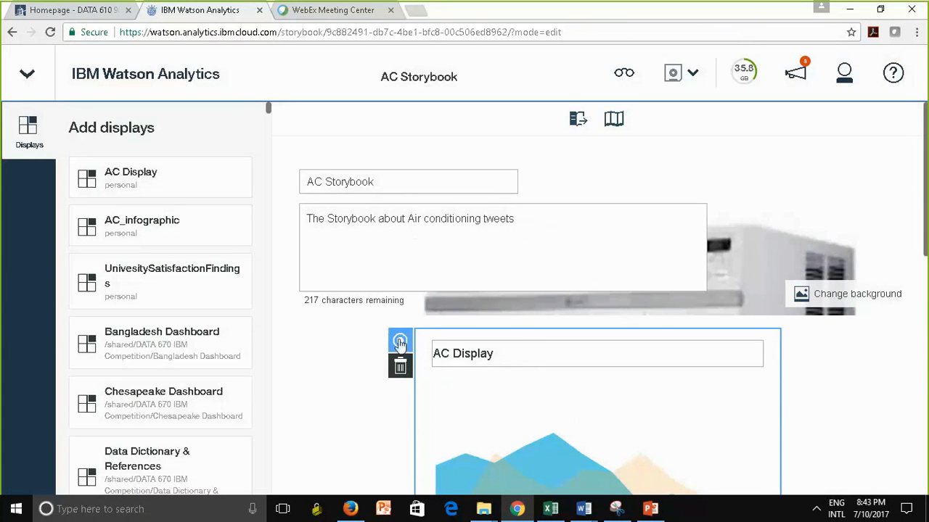
Step: Add the explanation "This map shows the number of tweets per country." to the AC Display finding
mouse_move(628, 514)
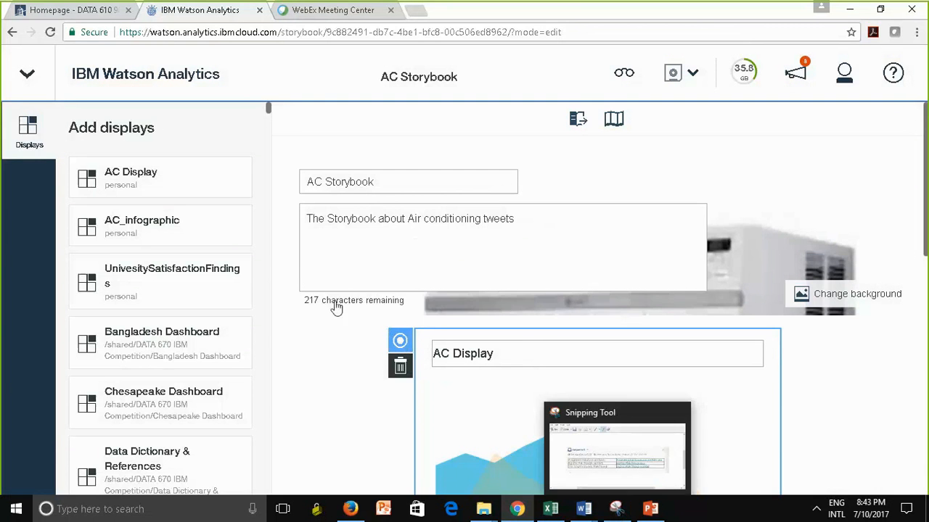
left_click(400, 340)
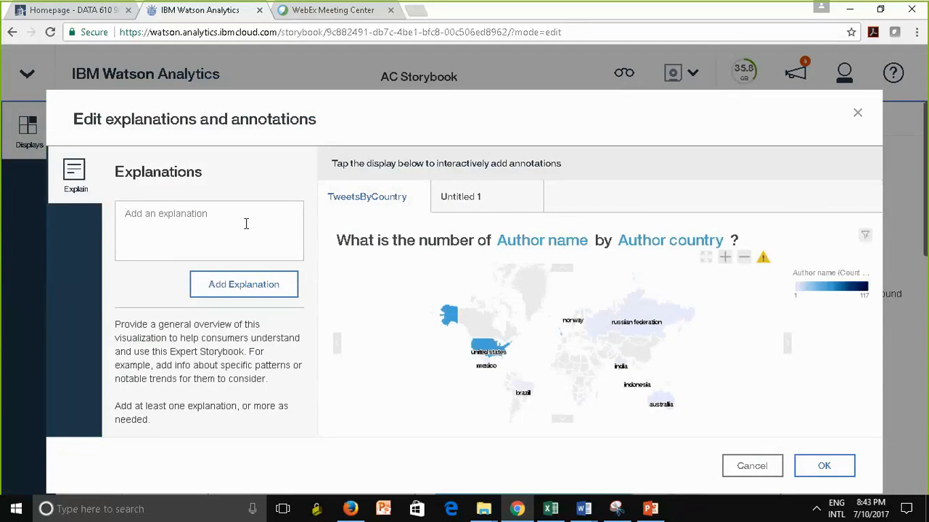
type("This ma")
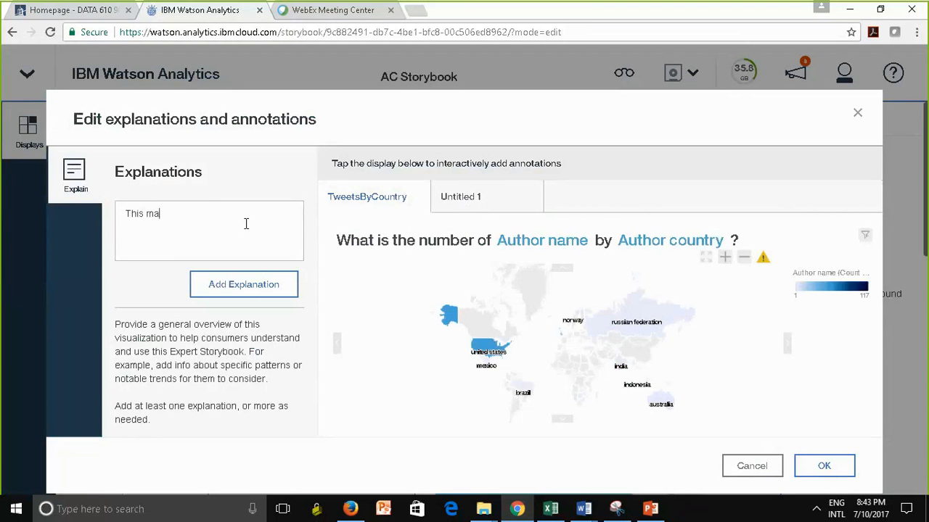
type("p shows the number of tweets per c")
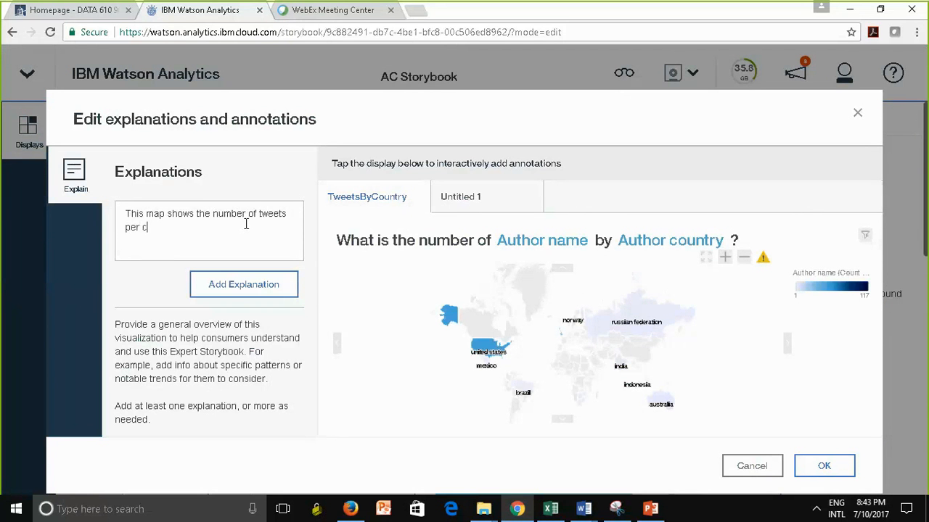
type("ountry.")
left_click(142, 229)
left_click(224, 287)
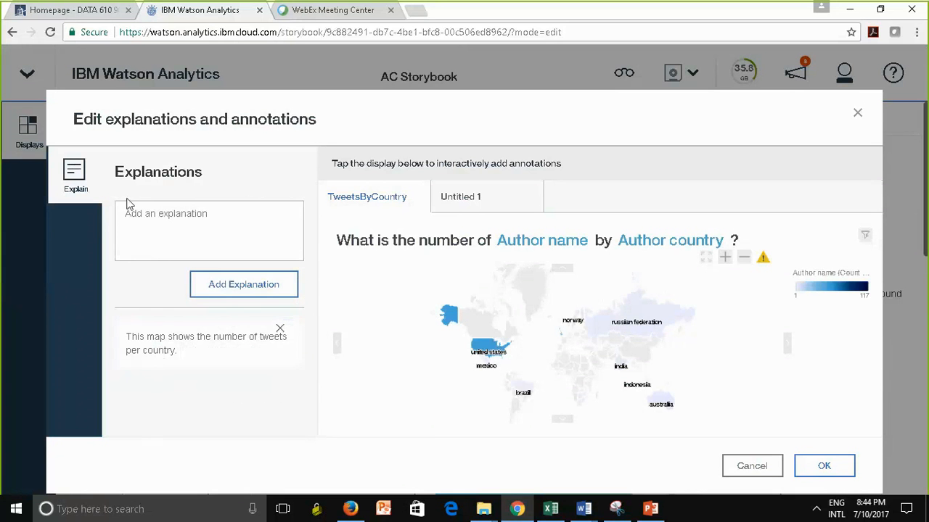
left_click(504, 304)
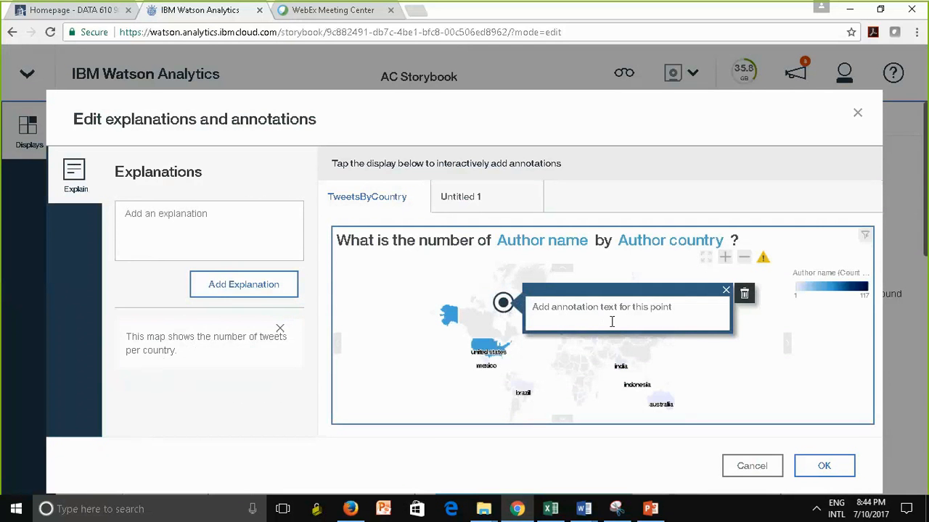
left_click(576, 314)
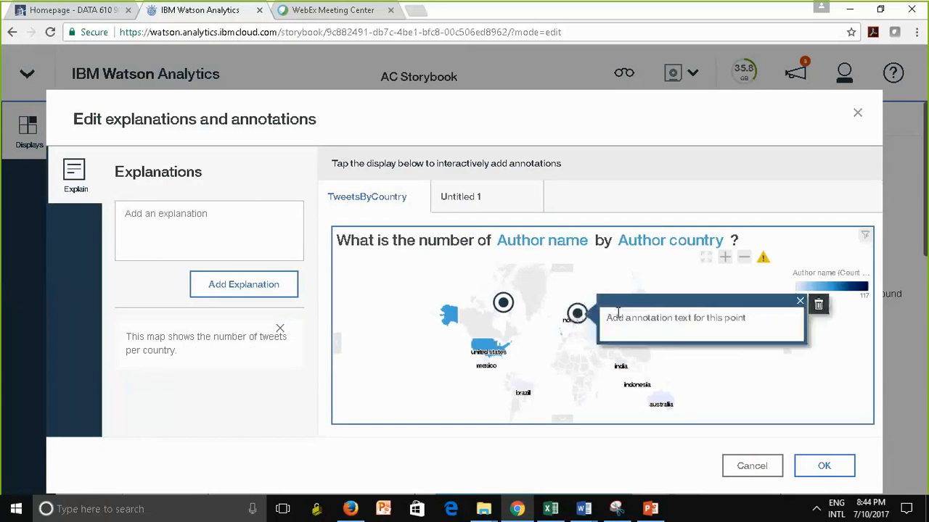
left_click(818, 310)
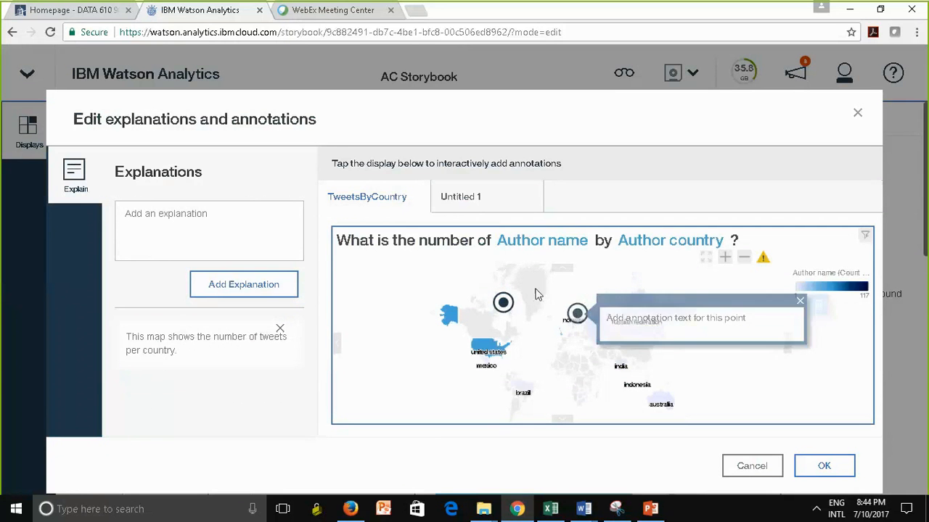
left_click(503, 305)
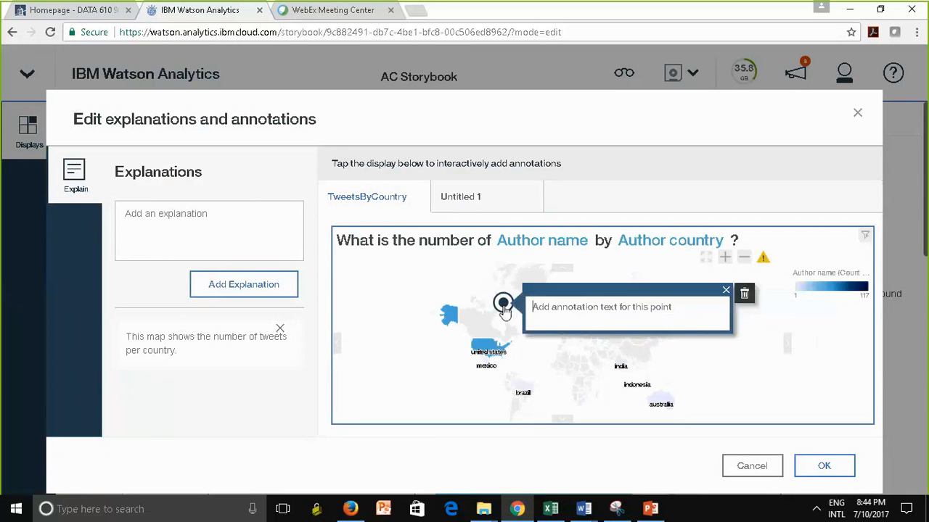
left_click(745, 303)
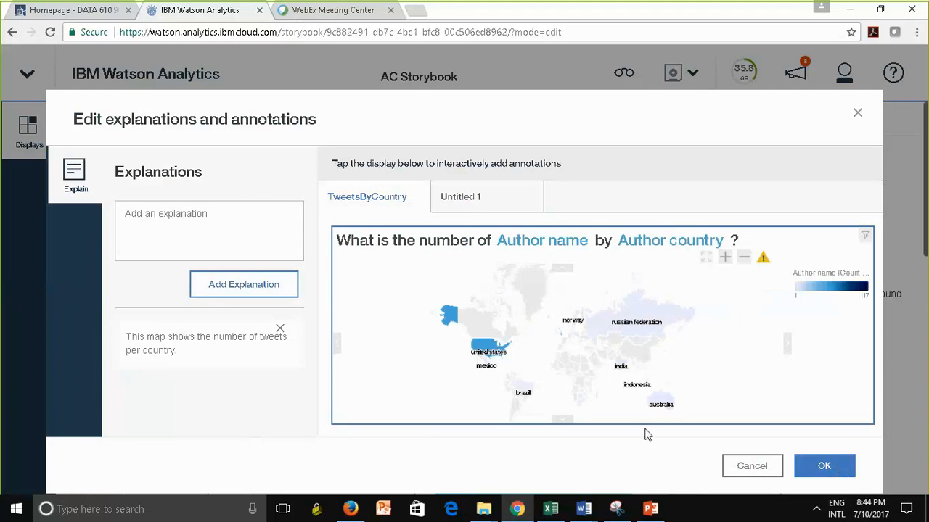
Step: Accept the AC Display explanation, save the storybook and switch it to viewing mode
left_click(822, 470)
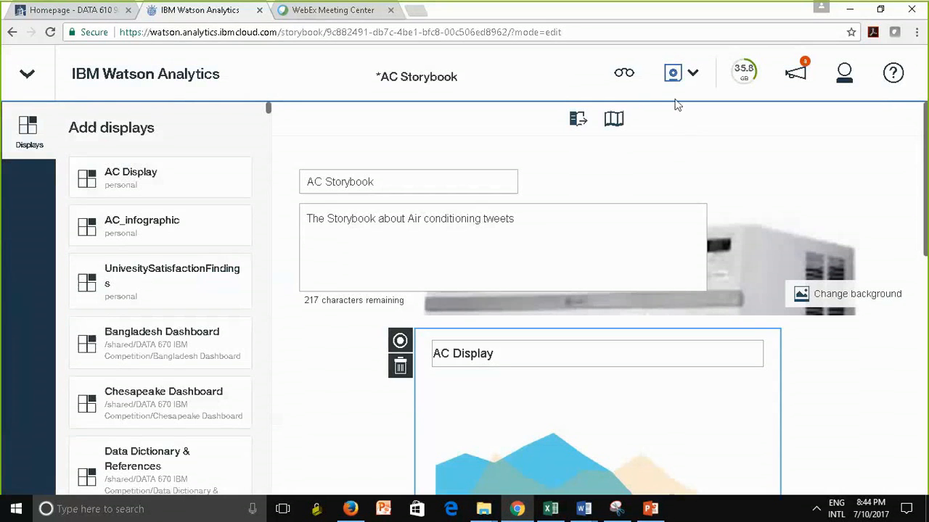
left_click(670, 74)
left_click(624, 76)
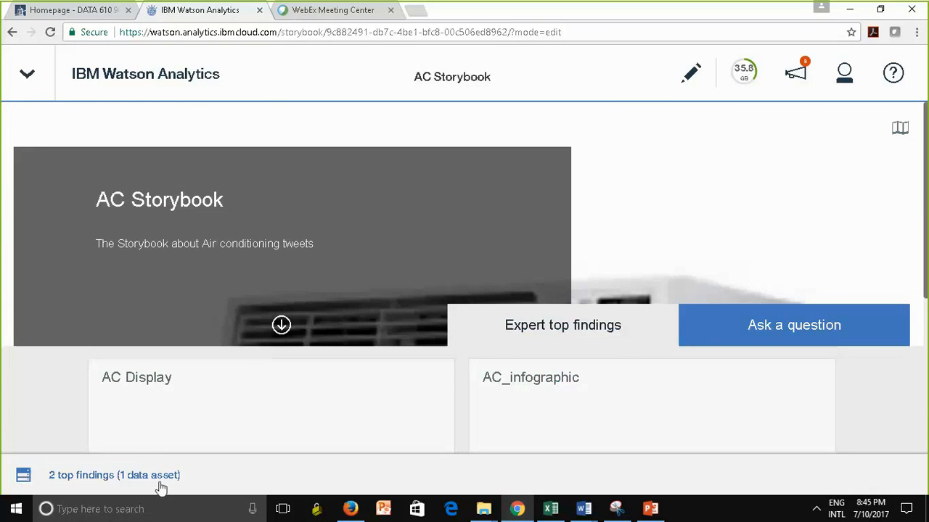
Step: Examine the storybook's AirConditioningRefined data asset, its data info and the lists of top findings and data assets
left_click(23, 478)
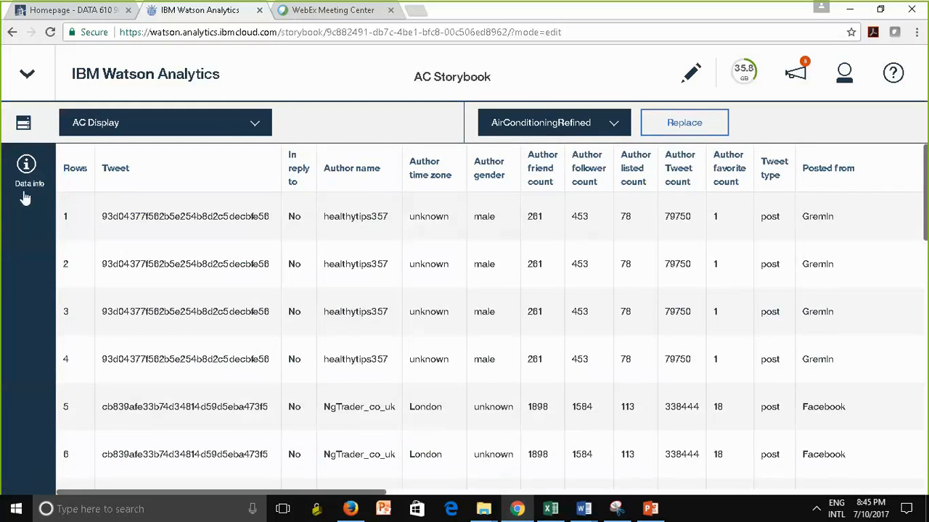
left_click(257, 124)
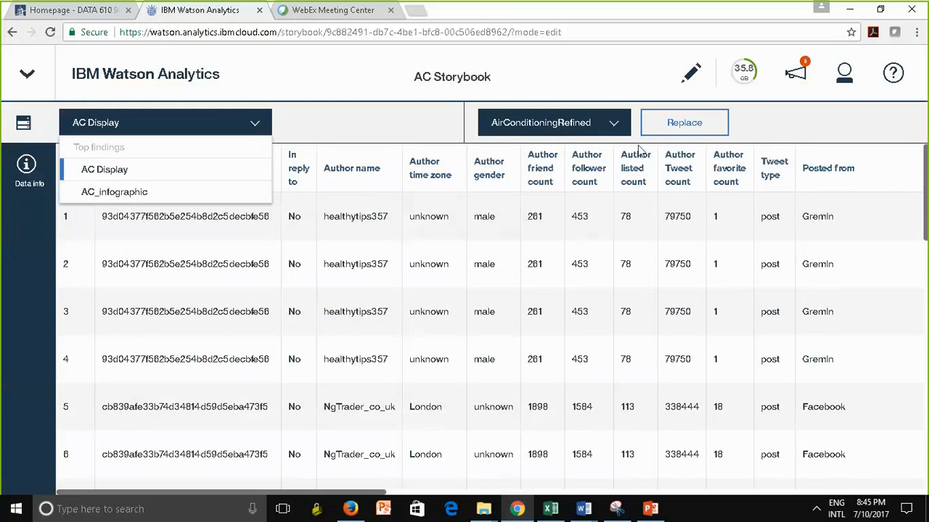
left_click(614, 127)
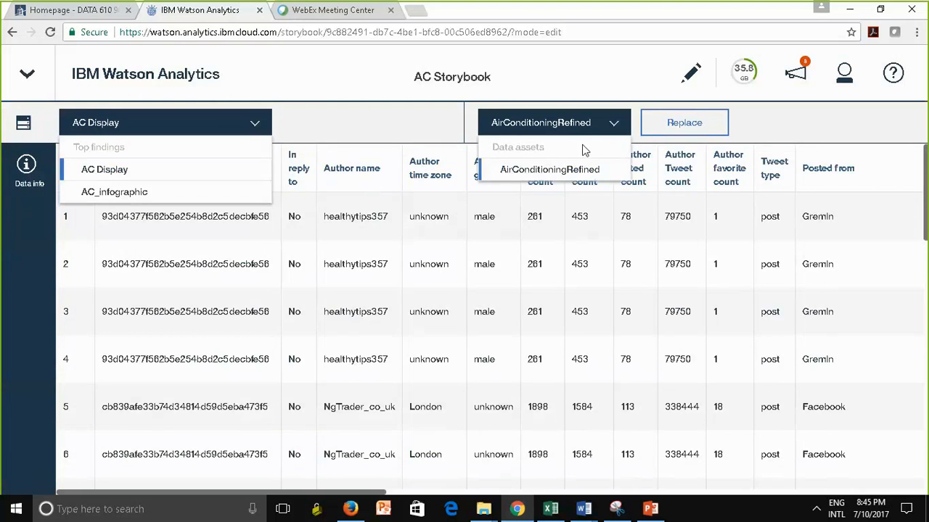
left_click(537, 175)
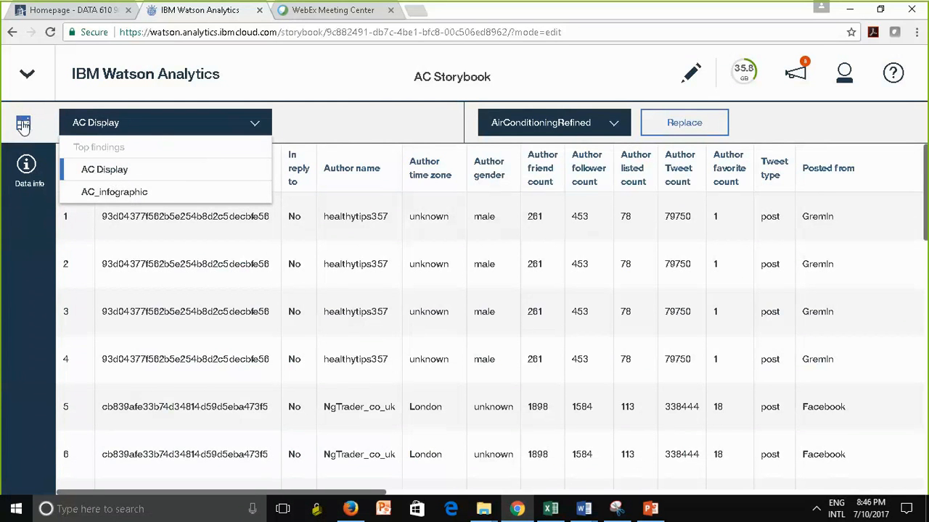
left_click(27, 174)
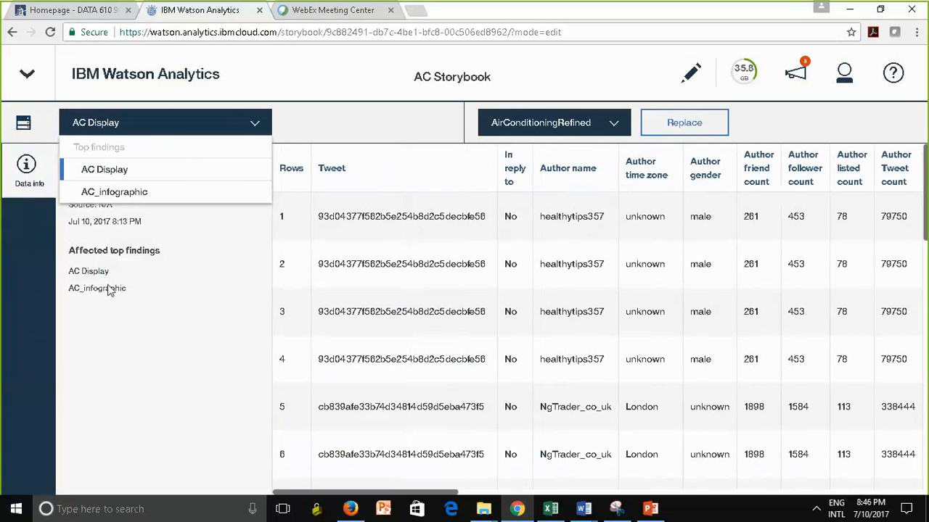
left_click(23, 126)
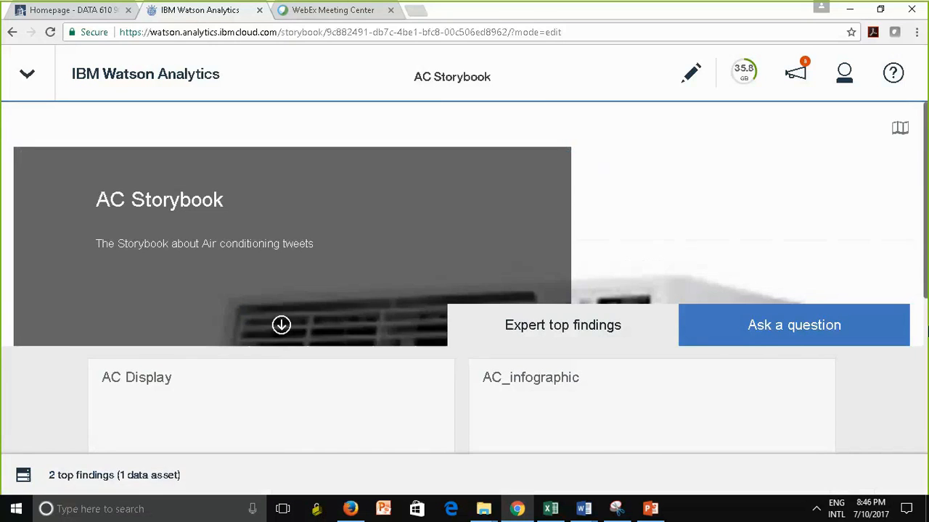
Step: Review the AC Display finding with its TweetsByCountry and Untitled 1 tabs, as well as the AC_infographic finding
left_click_drag(926, 232, 927, 324)
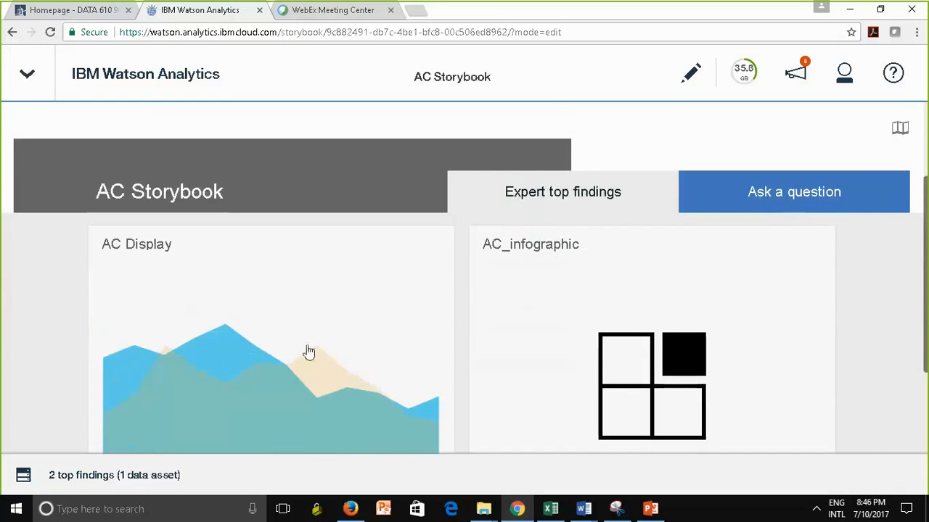
left_click(238, 320)
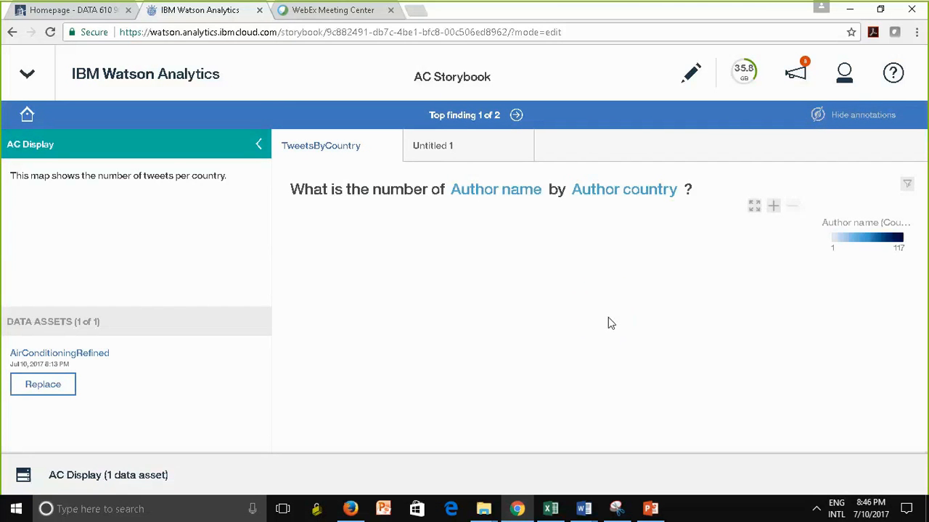
left_click(477, 146)
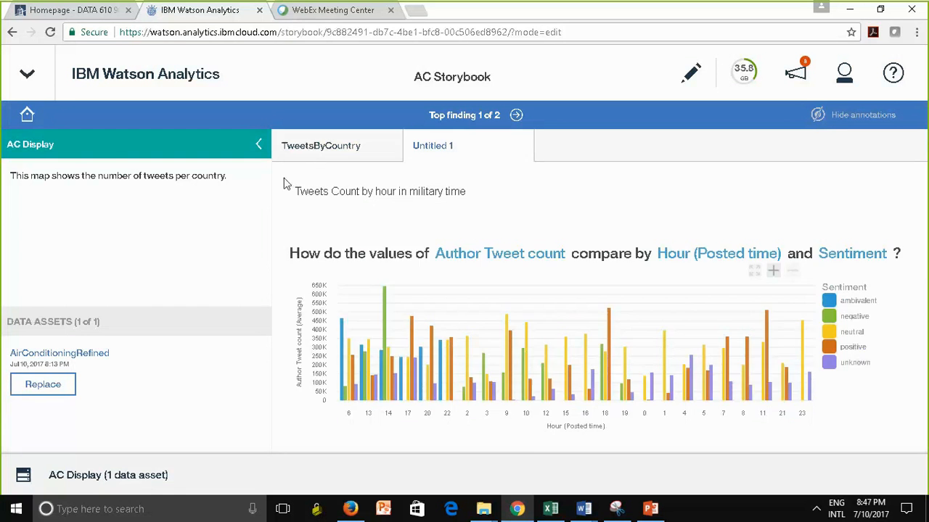
left_click(297, 148)
left_click(456, 147)
left_click(518, 119)
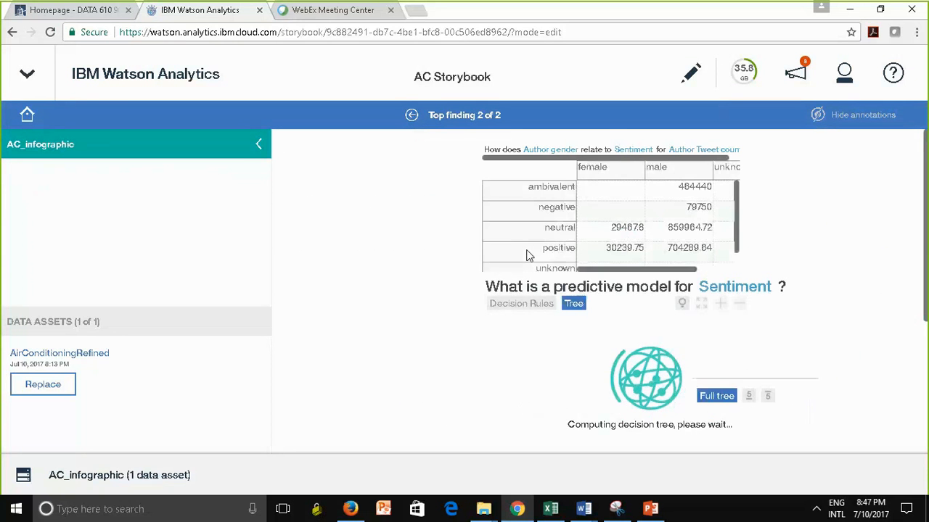
left_click(528, 255)
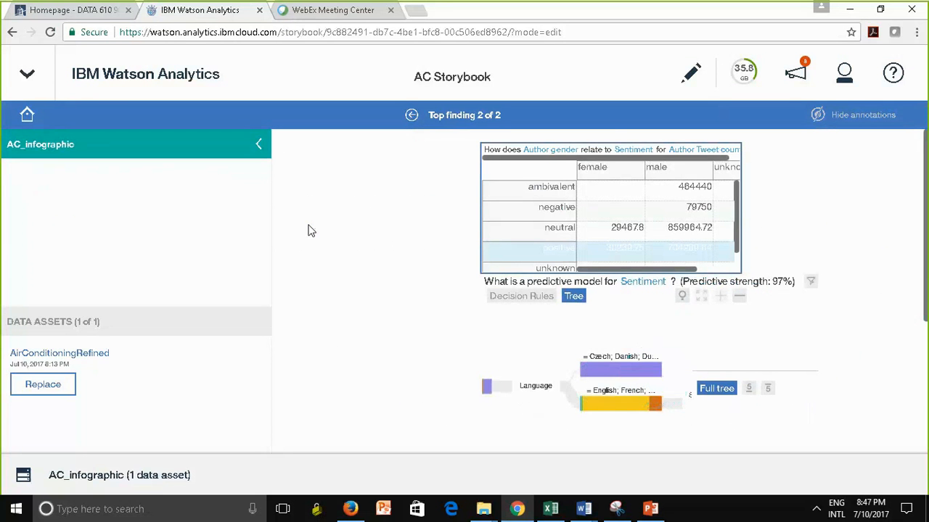
Step: Return to the storybook overview and open its question section for the AirConditioningRefined data
left_click(27, 117)
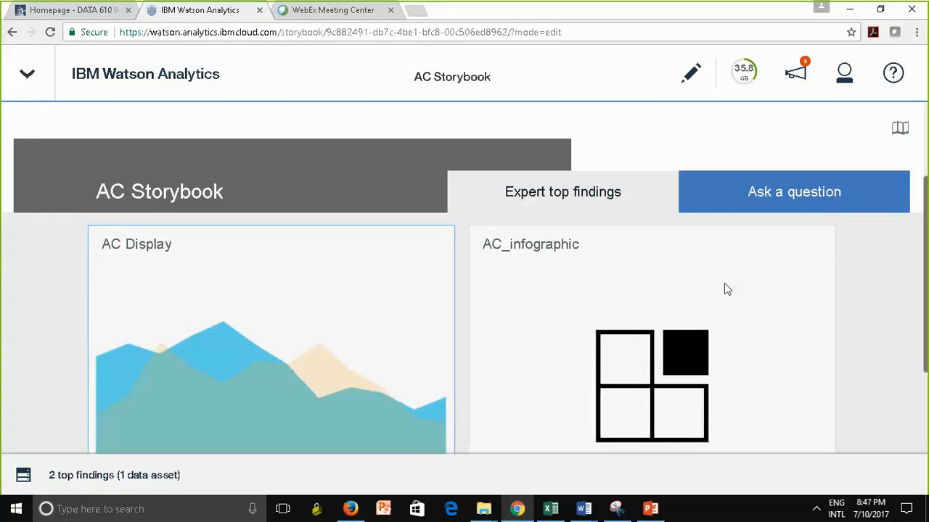
left_click(818, 200)
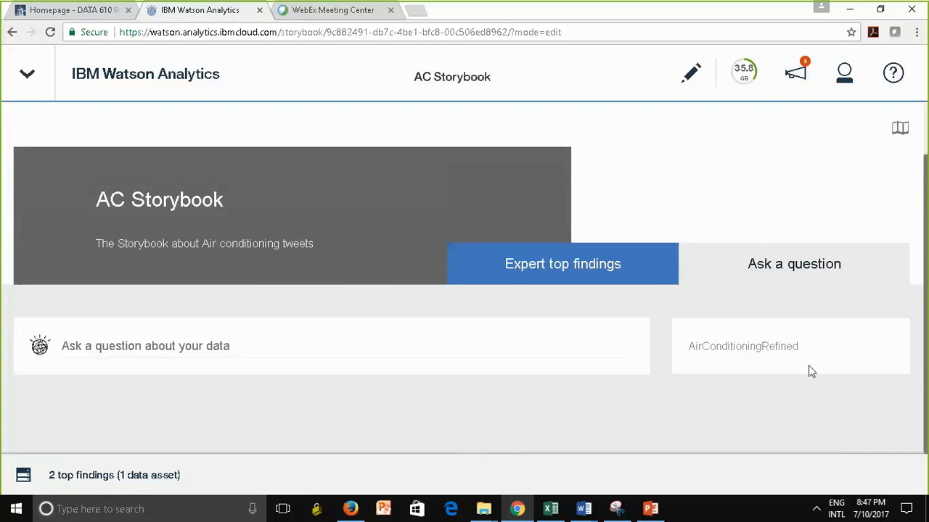
left_click_drag(925, 276, 925, 304)
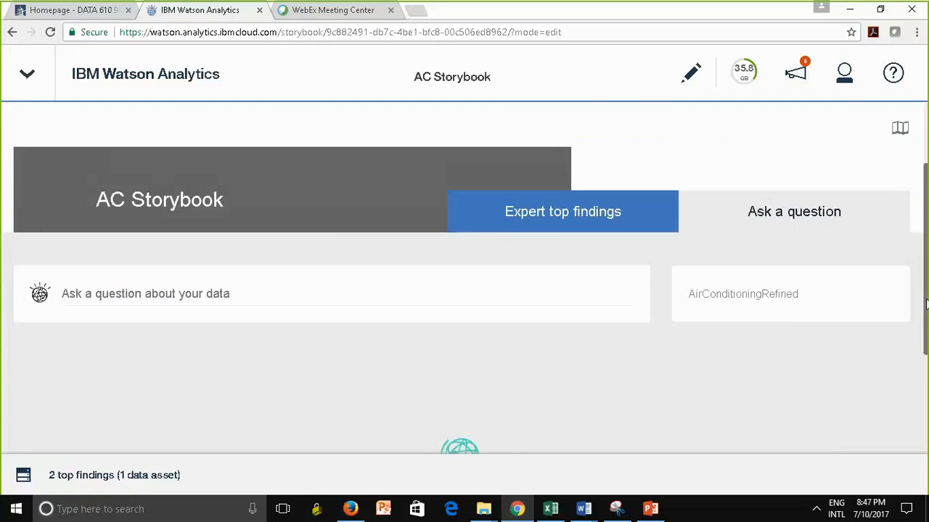
scroll(338, 228, "down", 1)
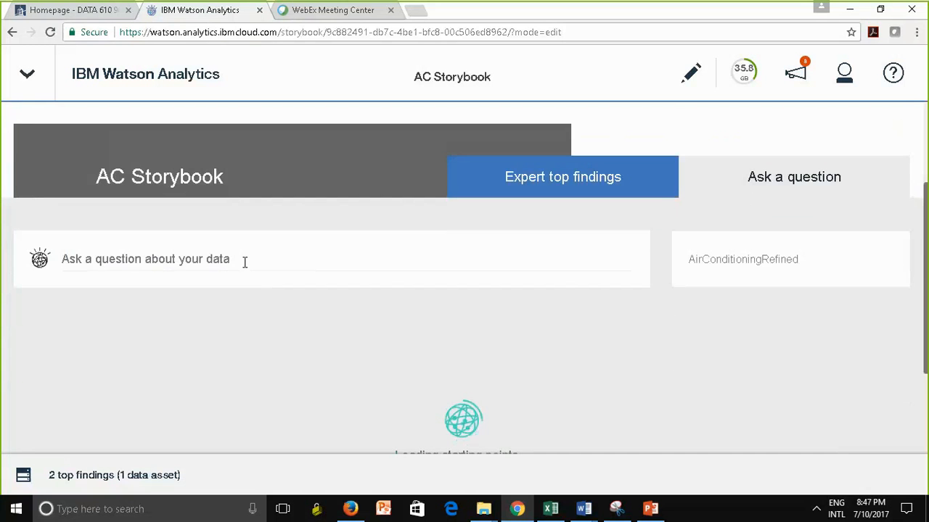
left_click(245, 263)
left_click_drag(927, 280, 928, 327)
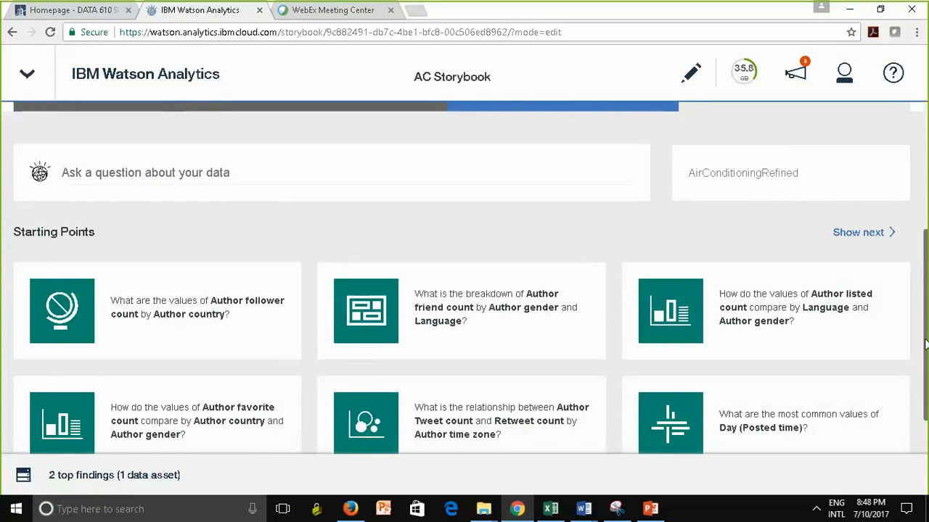
Step: Review both pages of suggested starting points for the AirConditioningRefined data
mouse_move(926, 338)
left_mouse_down()
mouse_move(926, 408)
mouse_move(926, 273)
mouse_move(926, 321)
left_mouse_up()
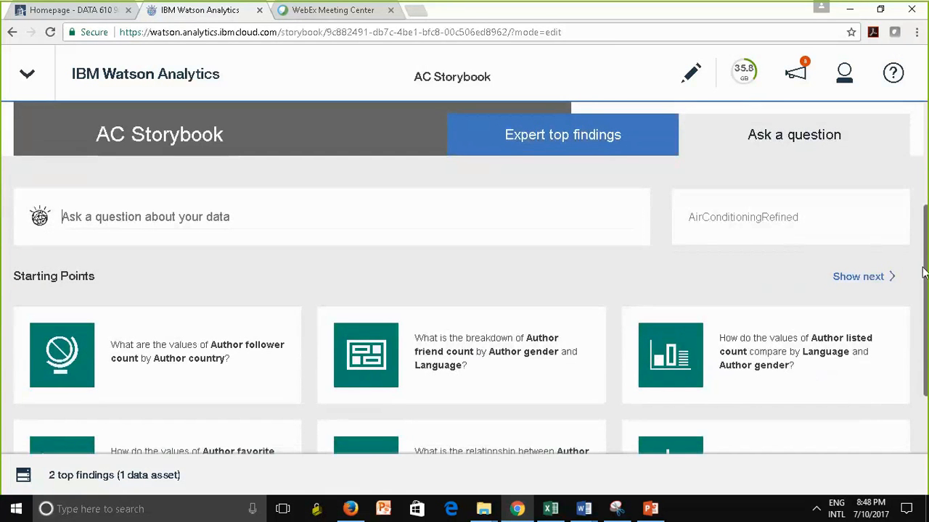
left_click(874, 283)
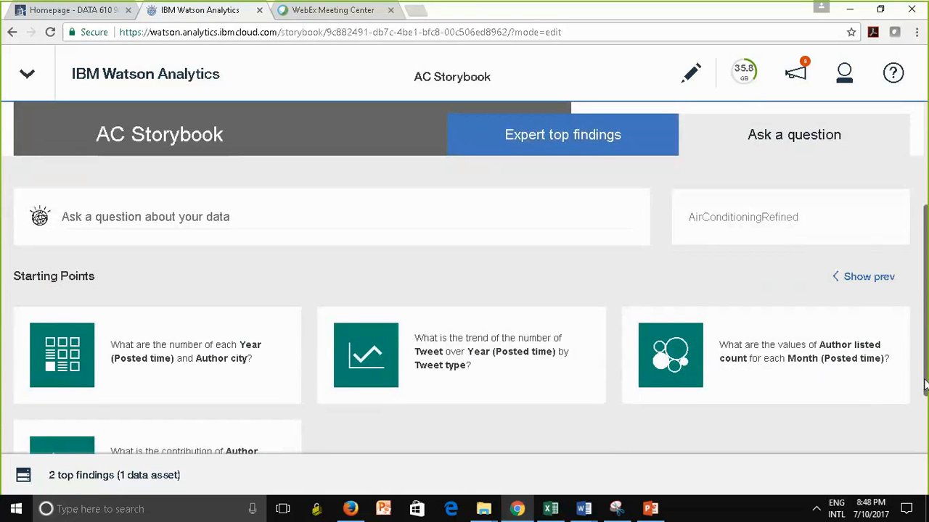
left_click_drag(925, 352, 920, 399)
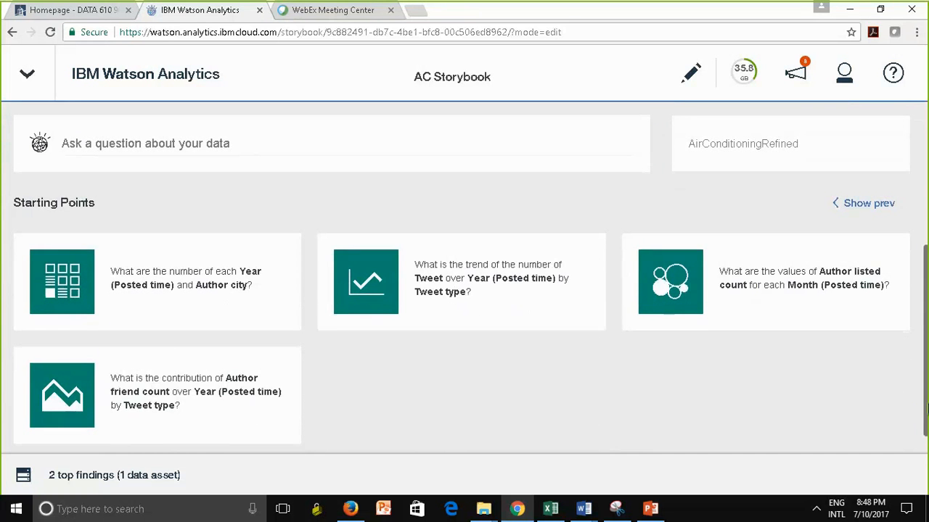
scroll(926, 409, "up", 1)
left_click(863, 225)
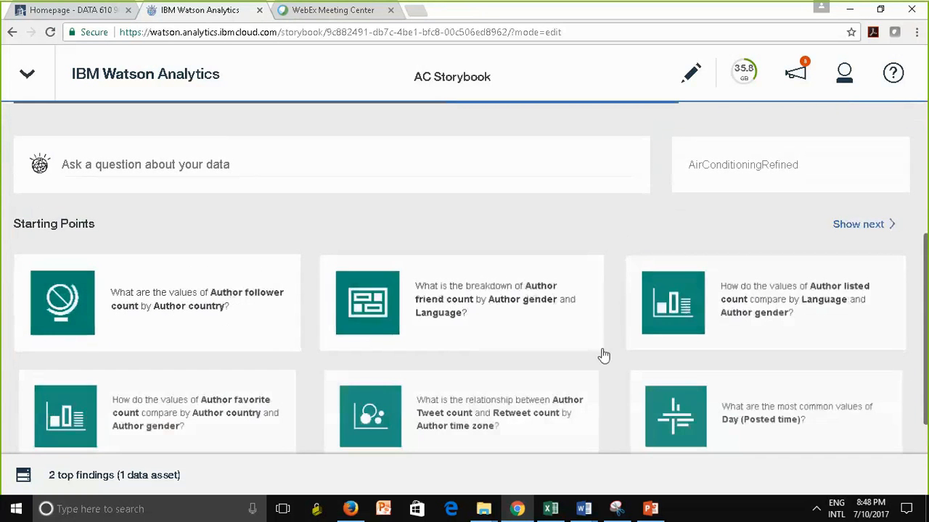
Step: Try asking "driver" as a question about the data and clear the entry
left_click(269, 158)
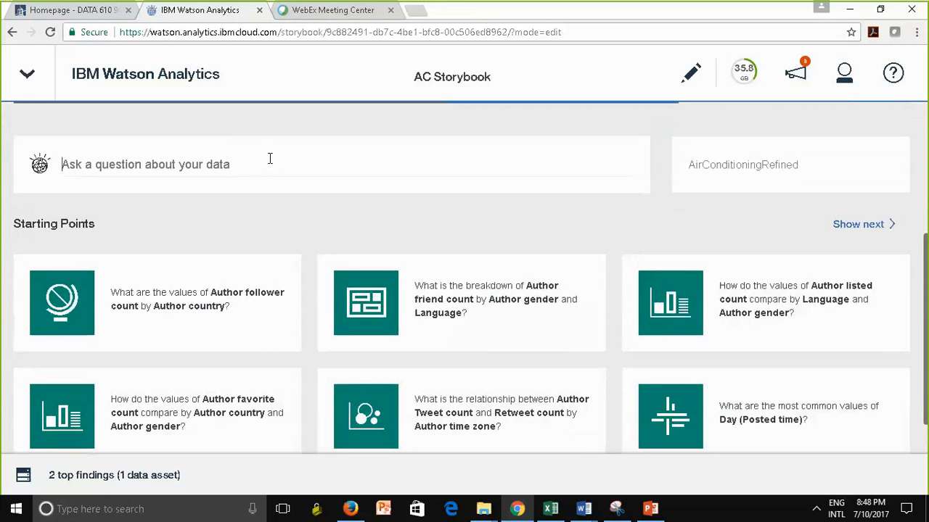
type("dri")
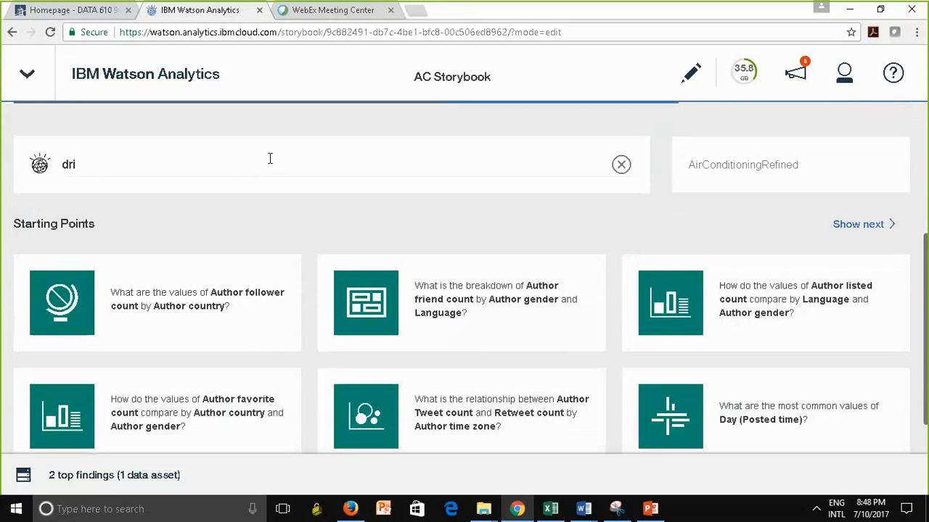
type("ver")
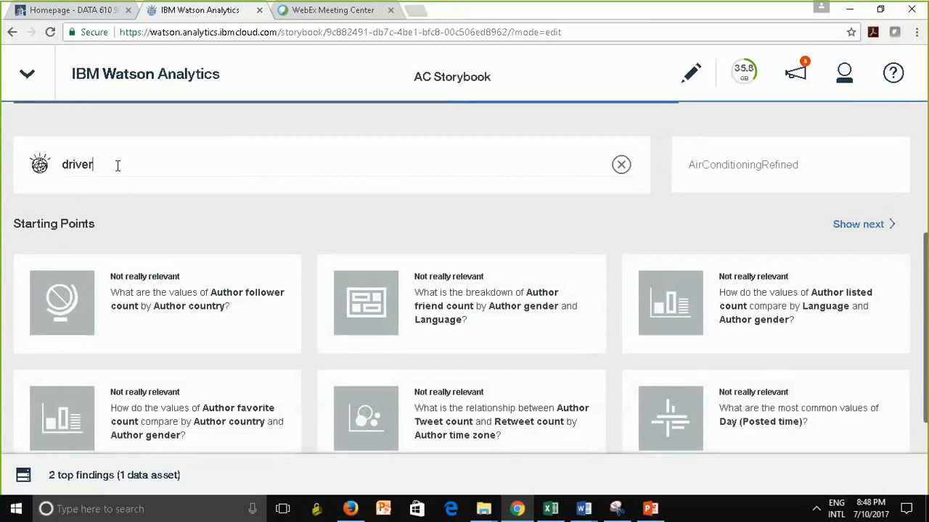
key("BackSpace")
left_click(621, 164)
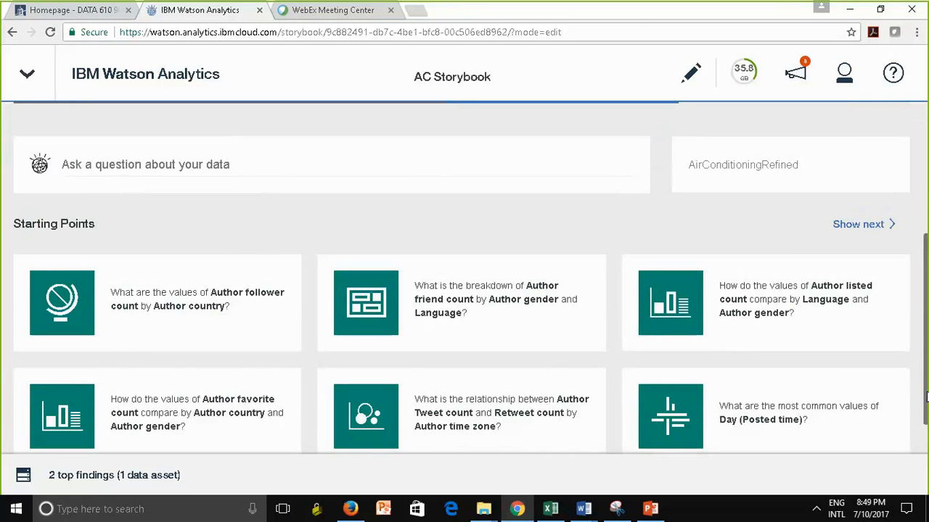
Step: Open the starting point "What are the number of each Year (Posted time) and Author city?" from the second page of suggestions
scroll(924, 399, "down", 1)
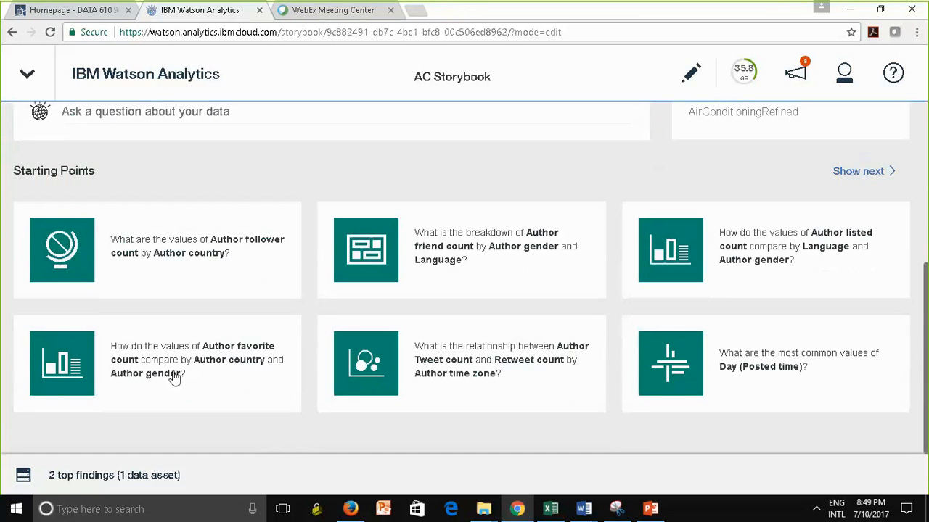
left_click(860, 171)
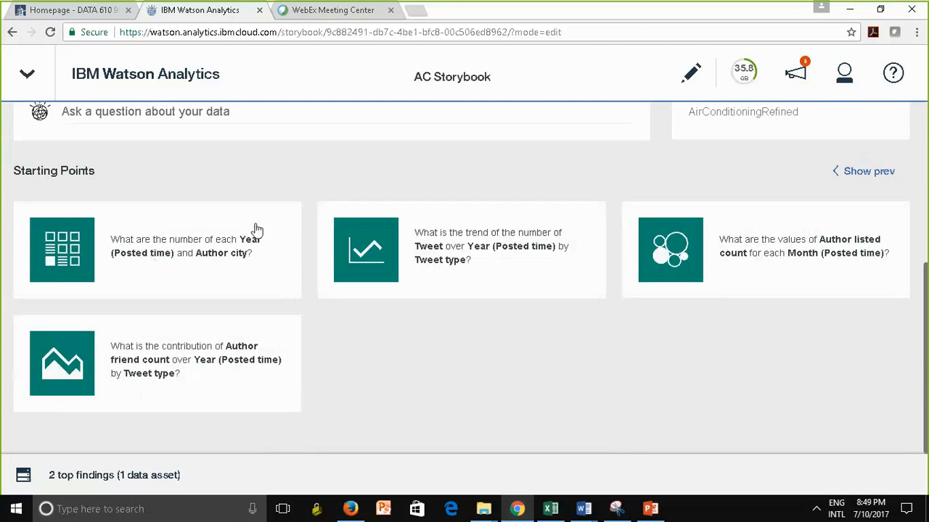
left_click(171, 264)
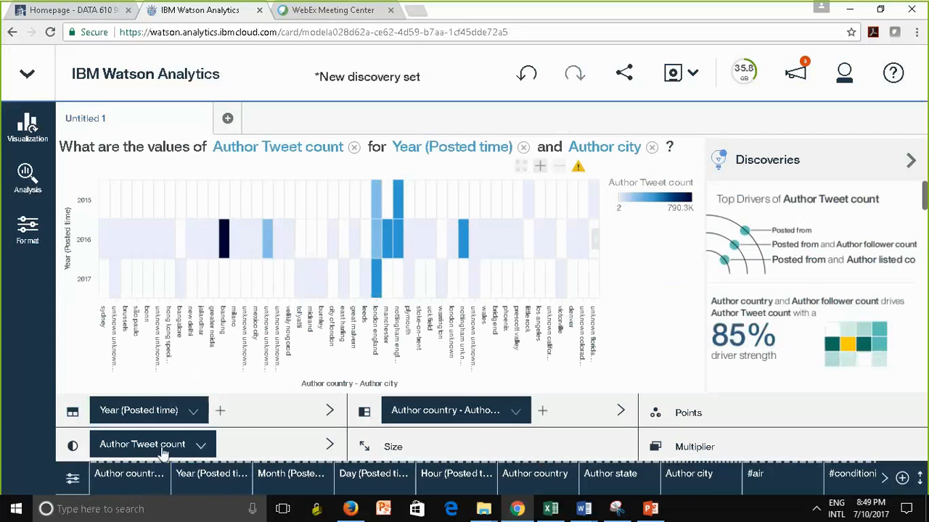
Step: Inspect the member filter list of the heat map's Author country - Author city column and close it
left_click(517, 414)
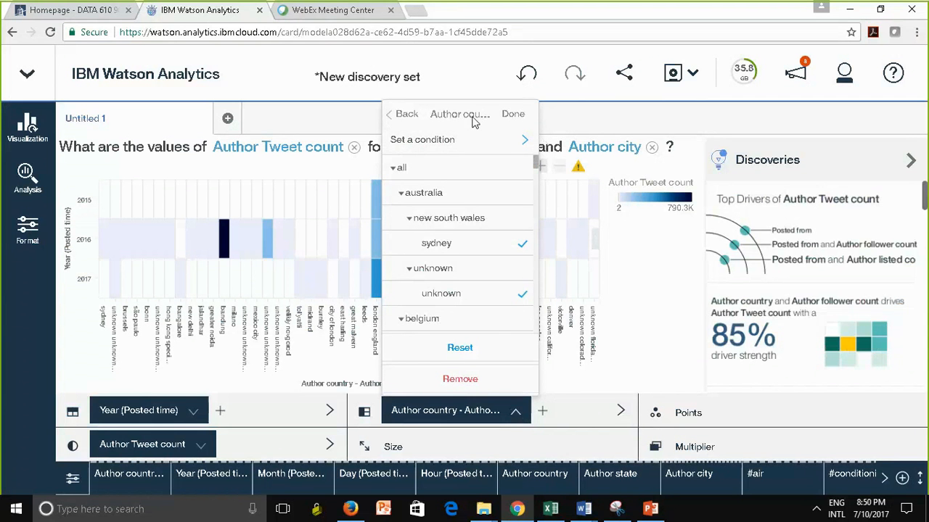
left_click(514, 115)
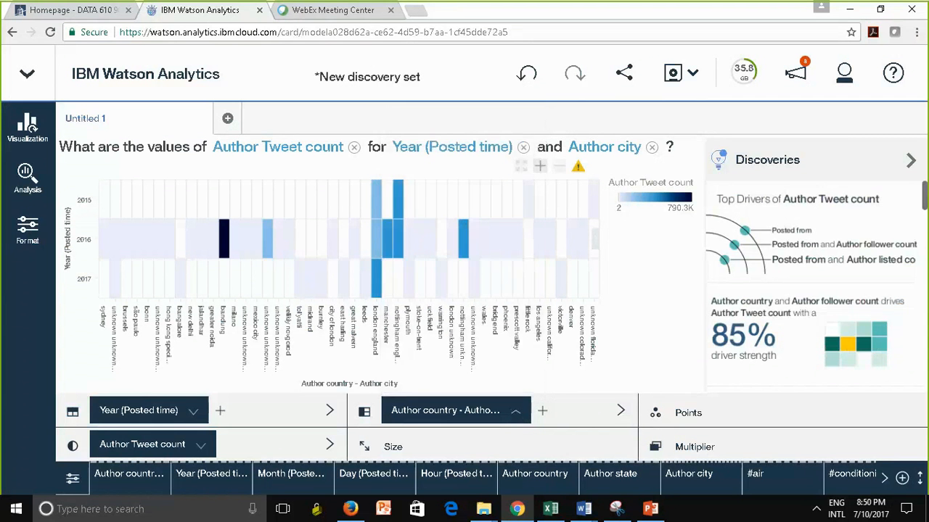
left_click(517, 414)
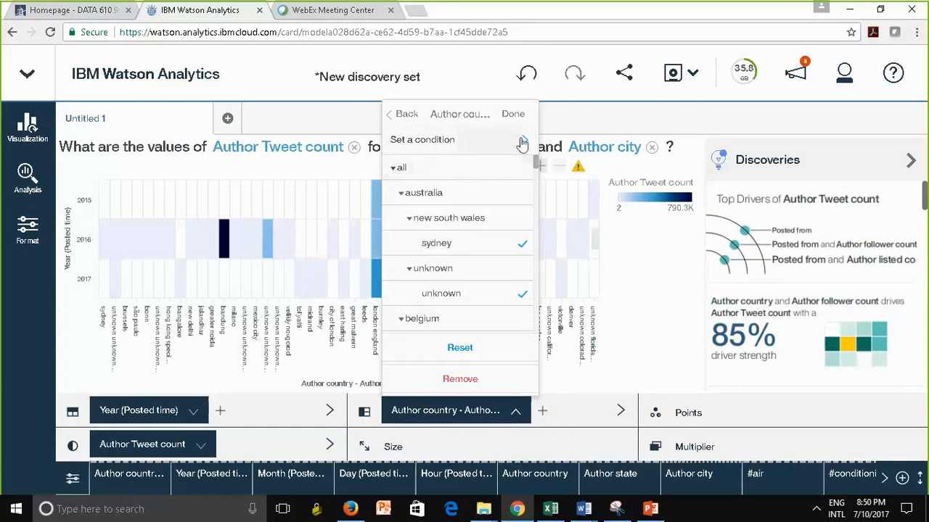
left_click(364, 419)
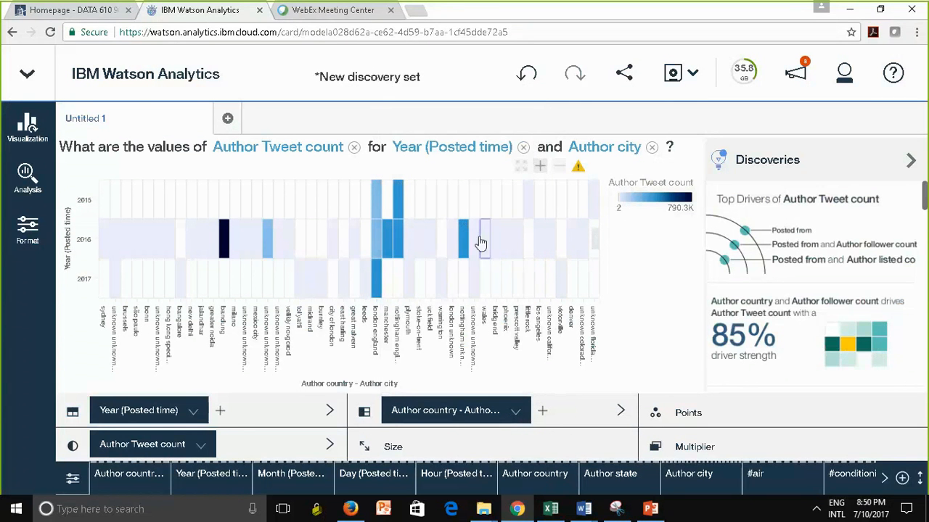
Step: Go up one level in the heat map's hierarchies from the 2016 | nottingham england cell
left_click(399, 249)
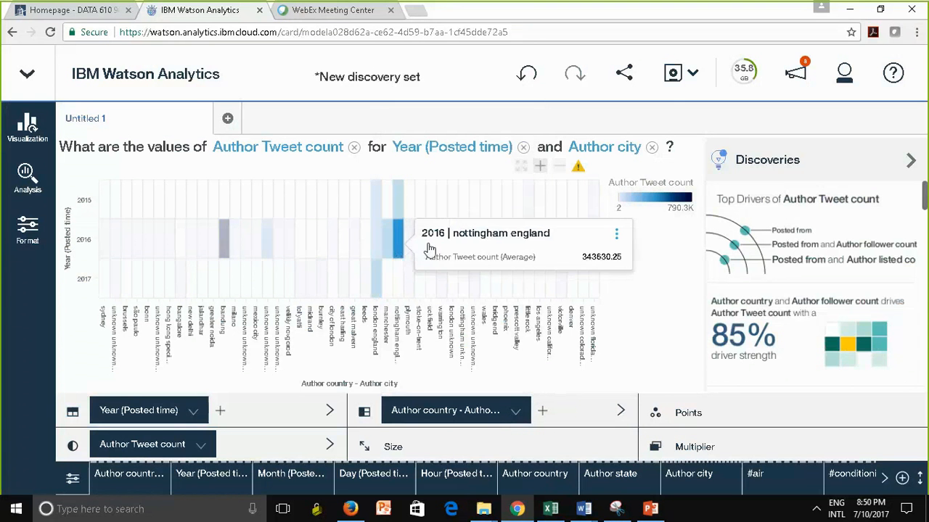
left_click(402, 260)
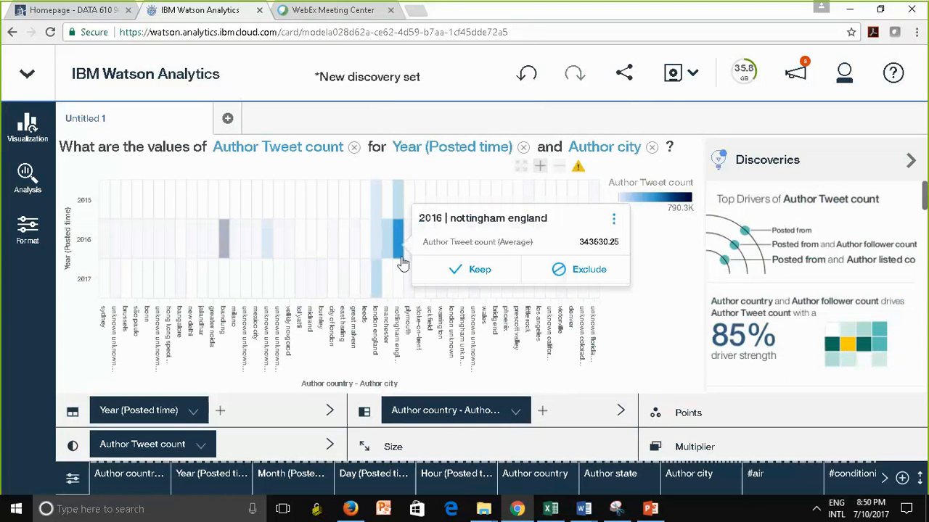
left_click(614, 222)
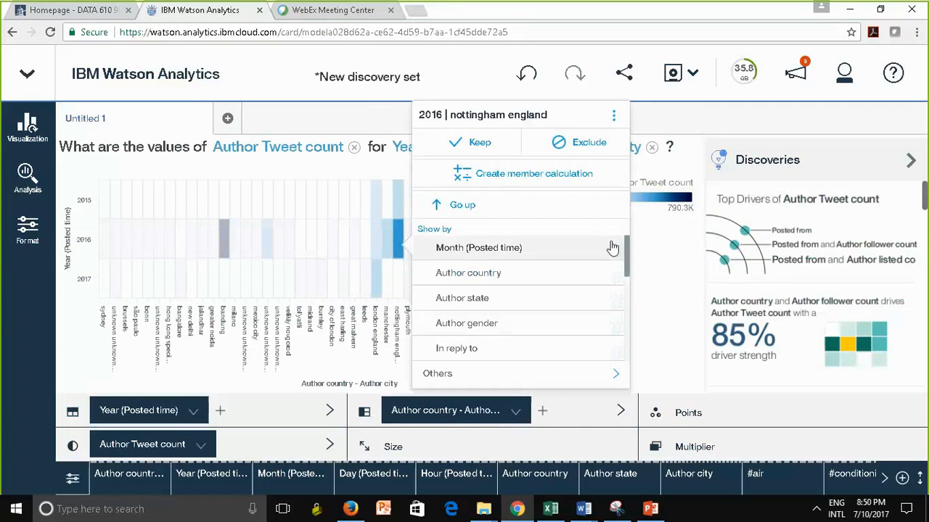
left_click(438, 208)
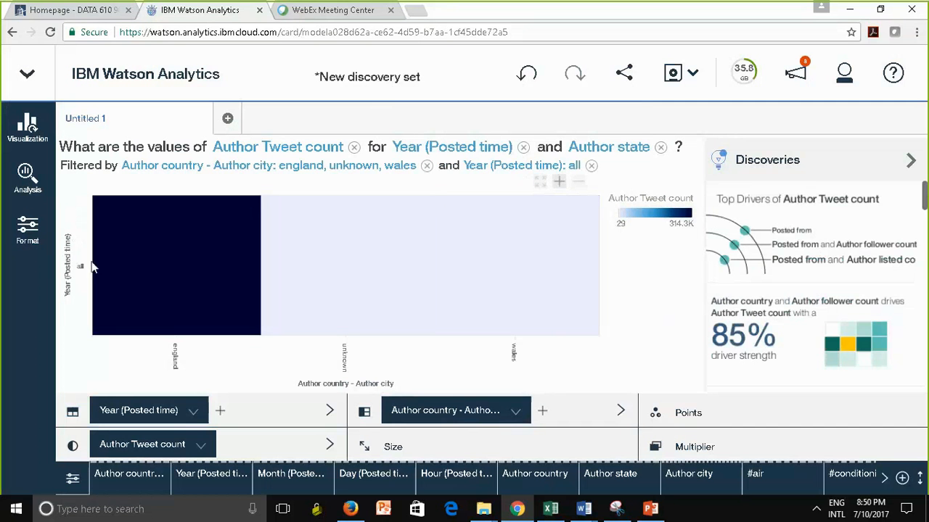
Step: Check the filter options of the heat map's Year (Posted time) row and close them
left_click(194, 419)
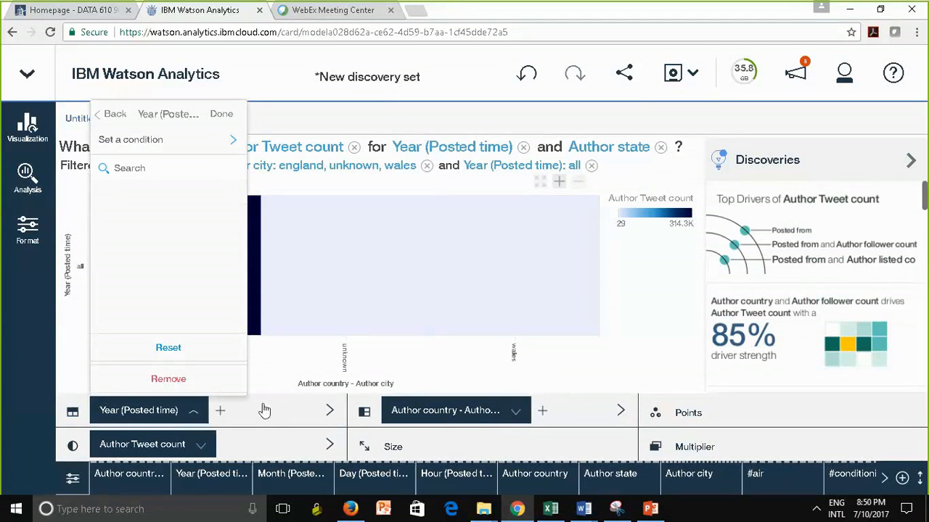
left_click(76, 360)
mouse_move(224, 294)
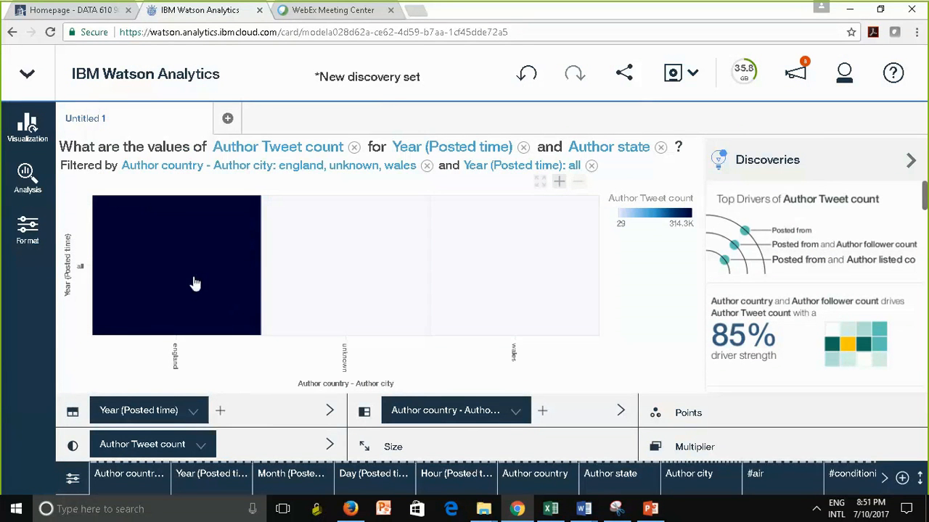
Step: Drill down from the all-years England cell of the heat map to the level of individual years and cities
left_click(195, 283)
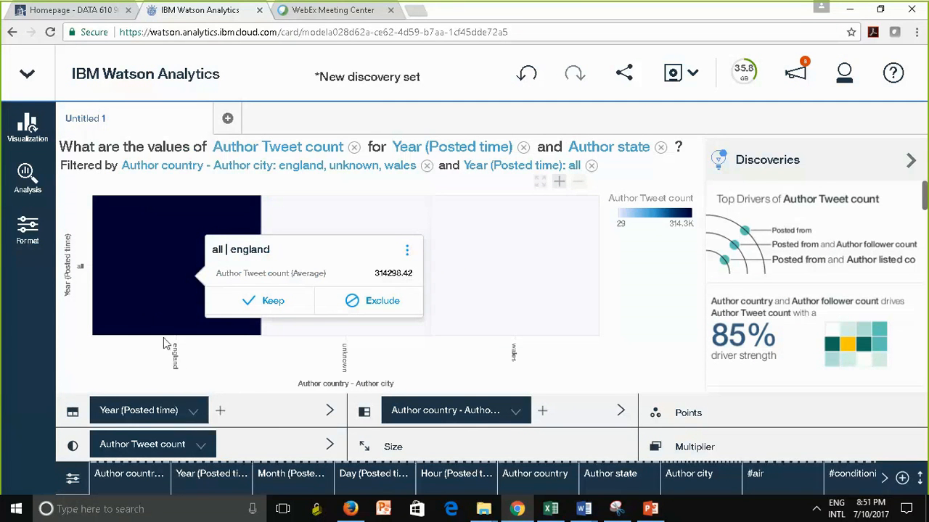
left_click(409, 251)
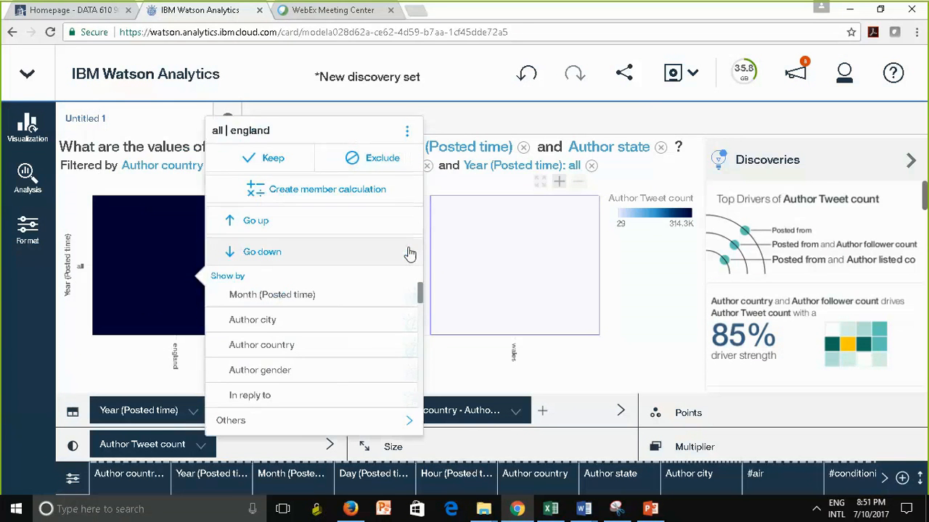
left_click(255, 253)
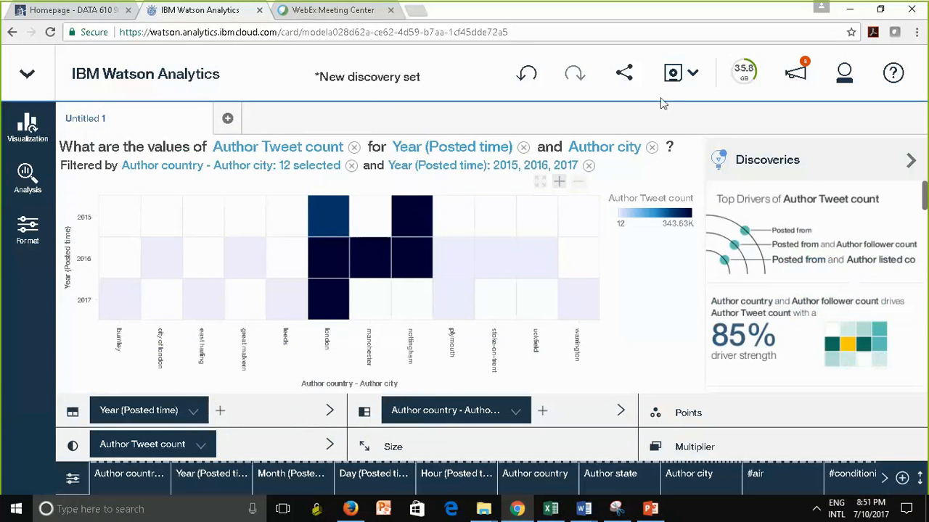
Step: Rename the Untitled 1 discovery tab as TweetsByYearByLocation
left_click(92, 123)
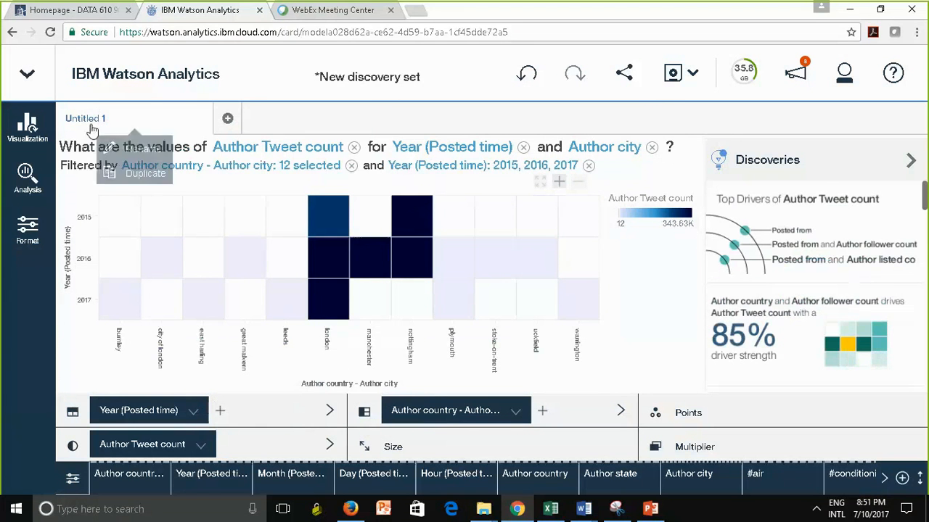
left_click(139, 151)
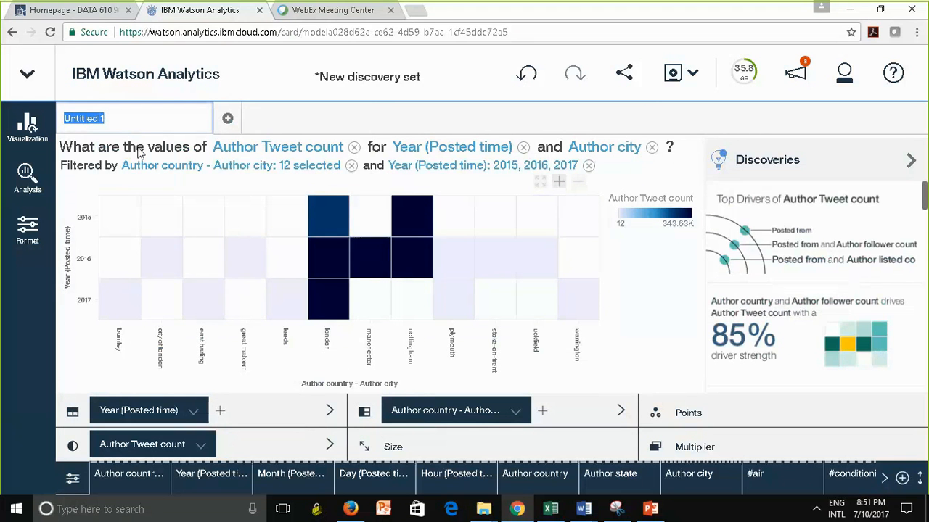
key("BackSpace")
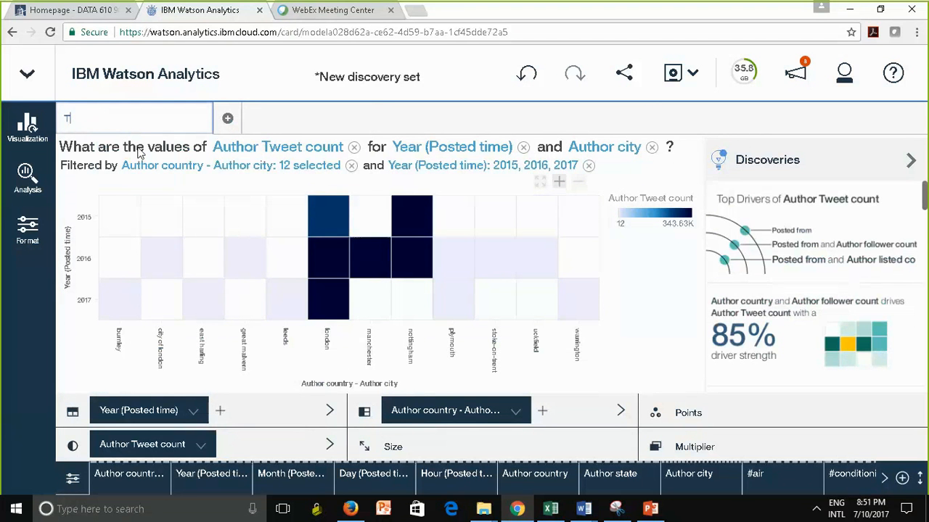
type("TweetsByE")
key("BackSpace")
type("YearByLoc")
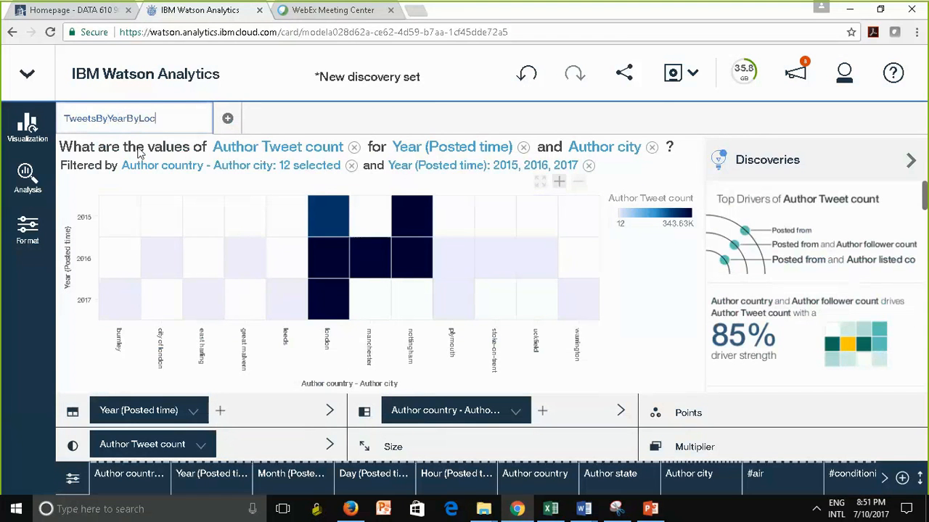
type("ation")
left_click(432, 103)
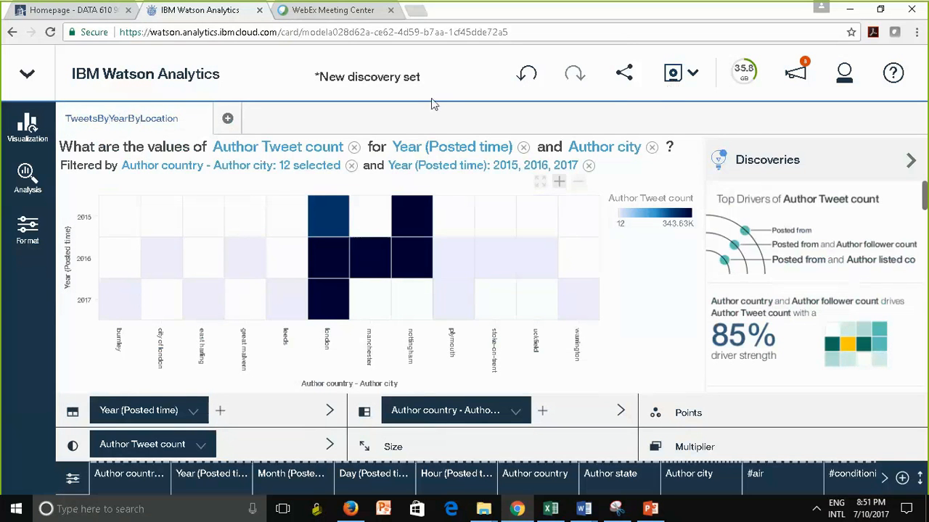
Step: Save the discovery set in the Personal folder under the name AC_AdditionalDiscovery
left_click(672, 78)
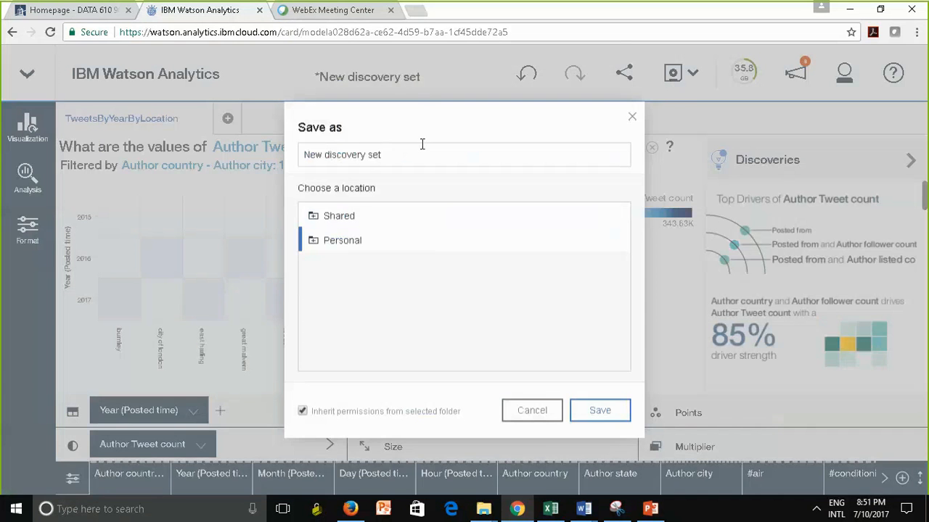
left_click_drag(394, 156, 216, 146)
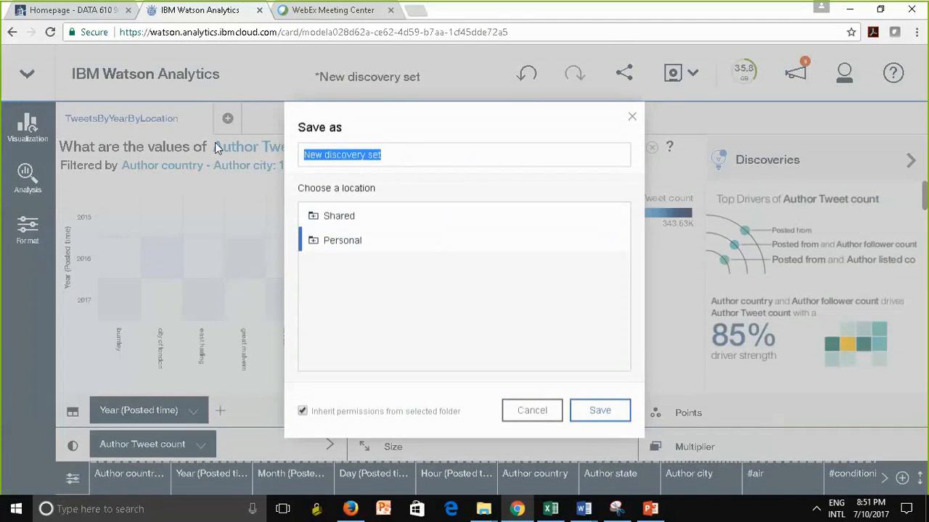
type("Addi")
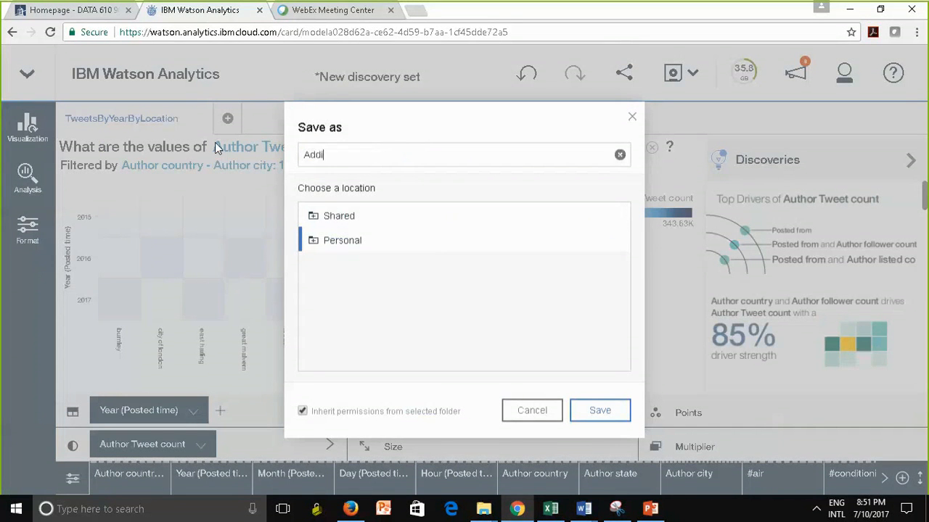
key("BackSpace")
key("BackSpace")
key("BackSpace")
key("BackSpace")
type("AC_AdditionalDisco")
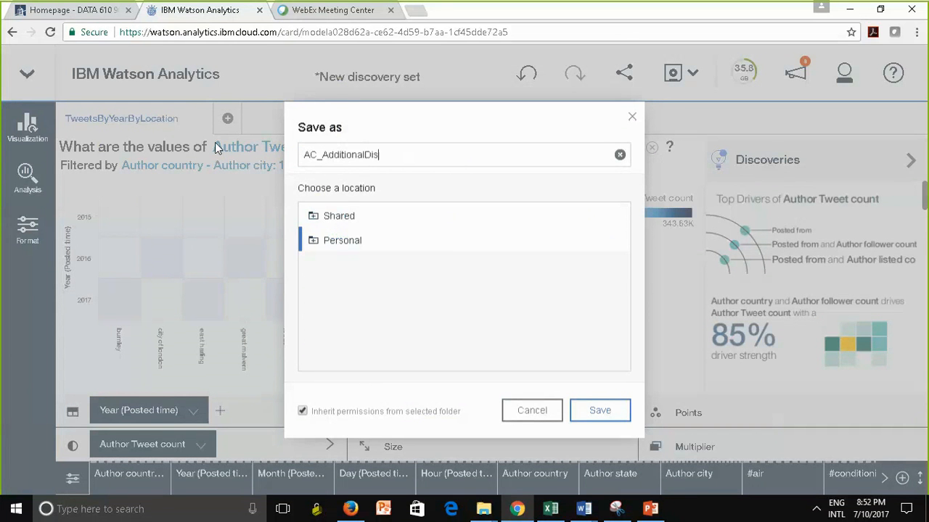
type("very")
left_click(613, 411)
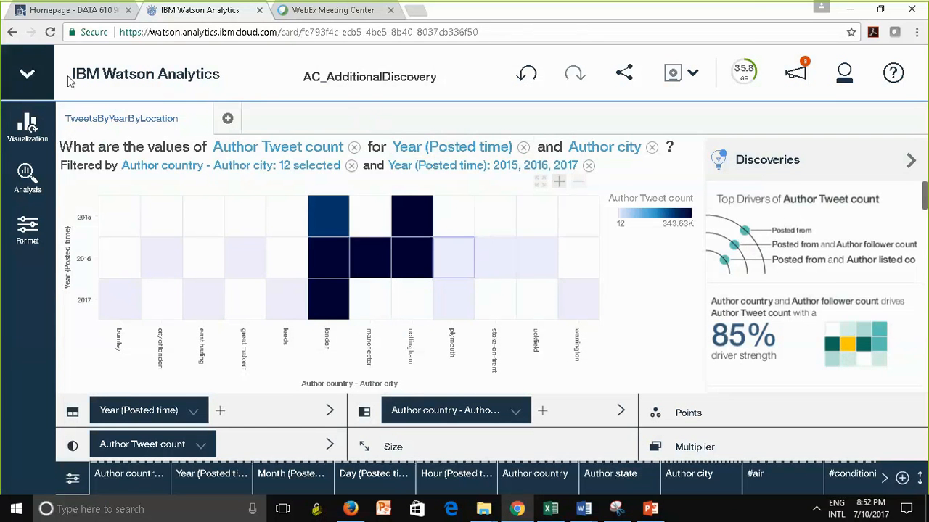
Step: Create a new dashboard display named AC_AdditionalDashboard with the single-panel layout
left_click(144, 83)
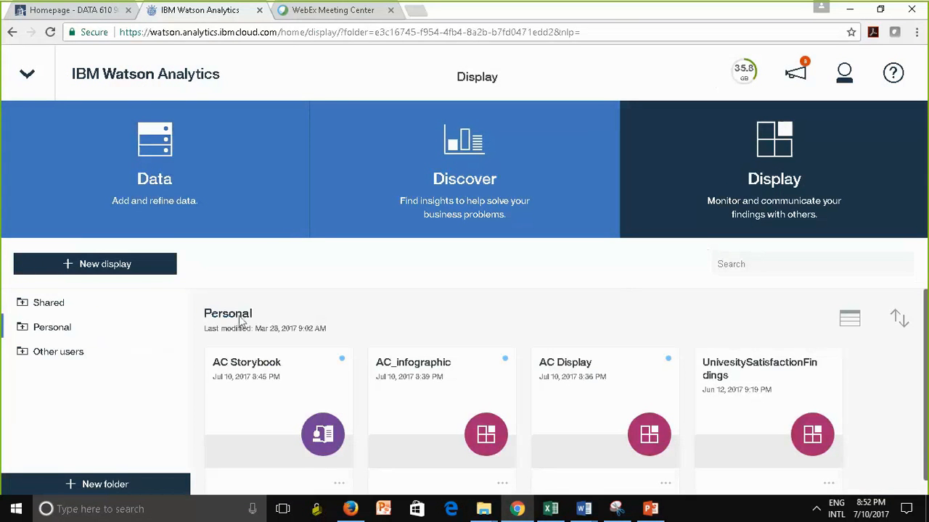
left_click(759, 202)
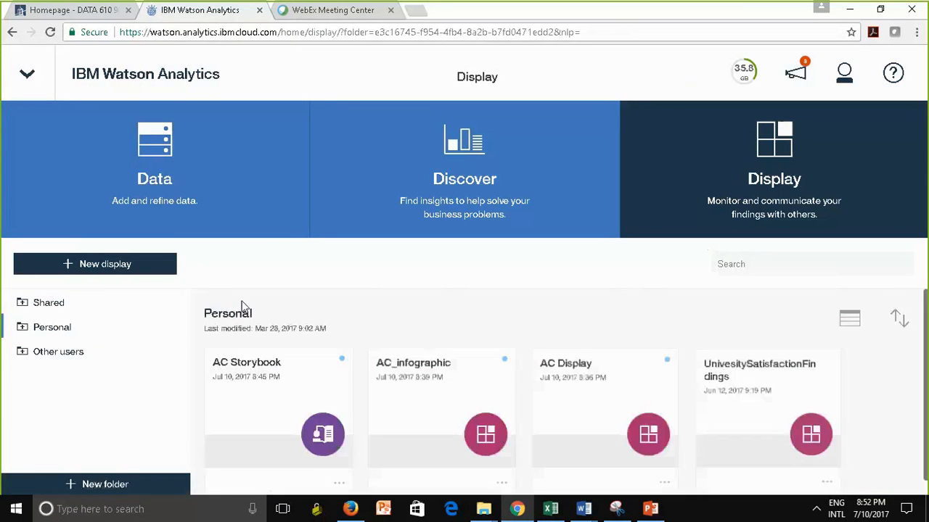
left_click(79, 266)
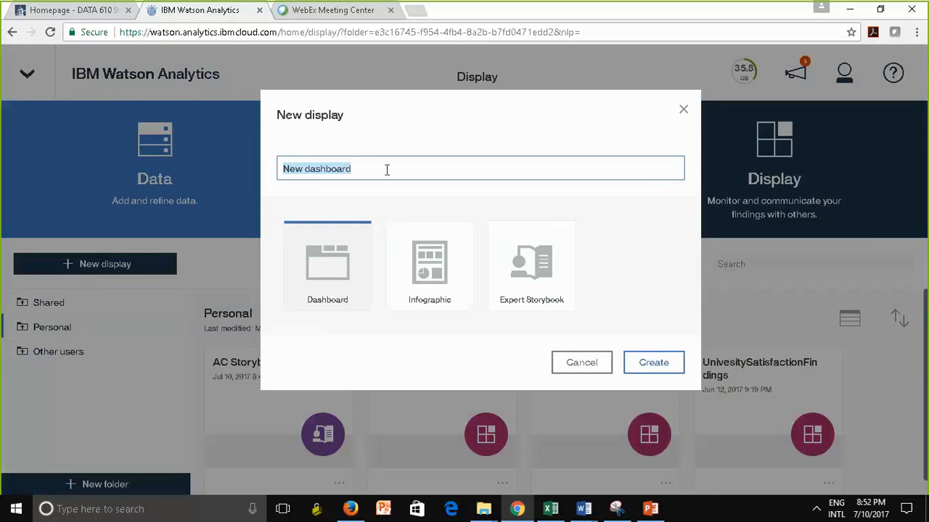
type("Ac")
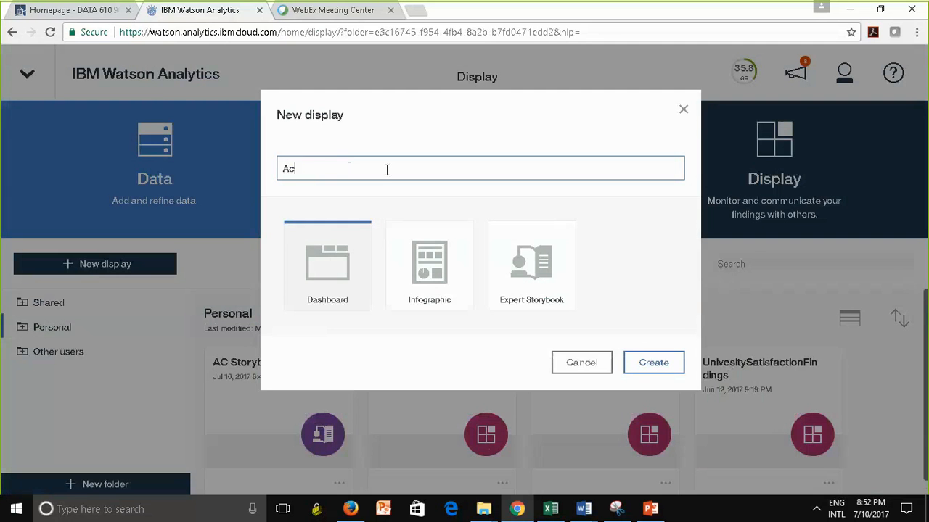
key("BackSpace")
type("C_AdditionalDashboard")
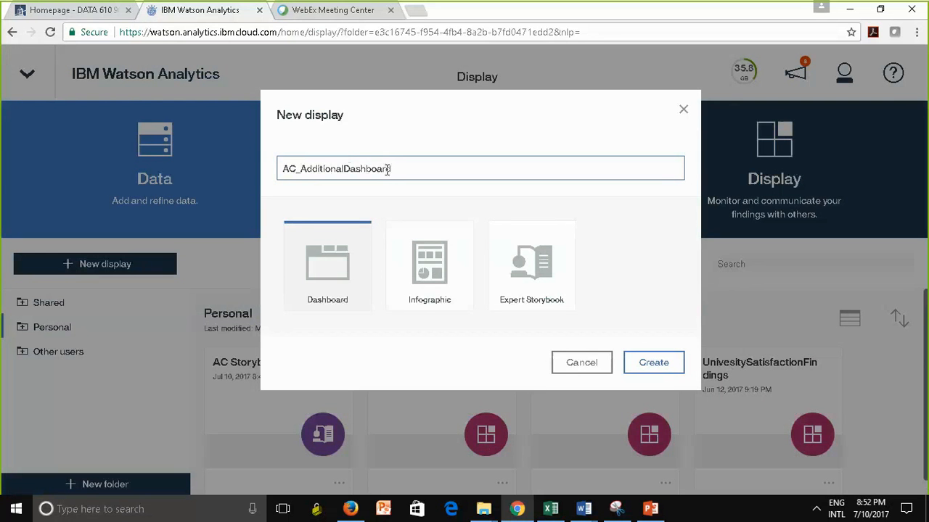
left_click(660, 363)
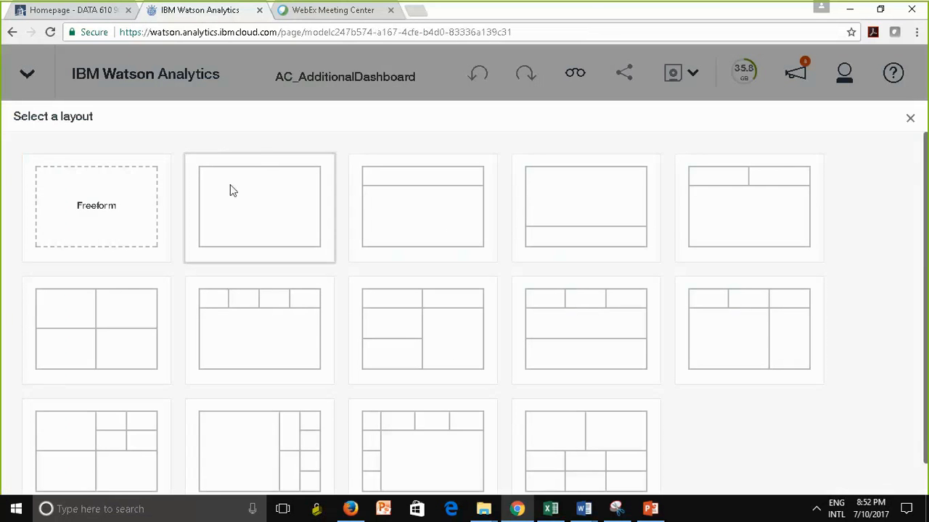
left_click(259, 219)
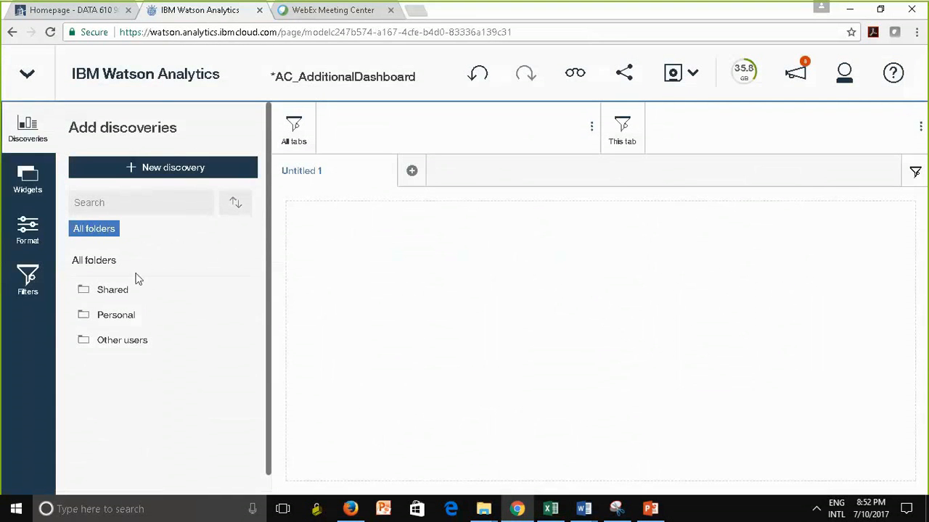
Step: Place the TweetsByYearByLocation visualization from the personal AC_AdditionalDiscovery set in the dashboard's empty panel
left_click(116, 319)
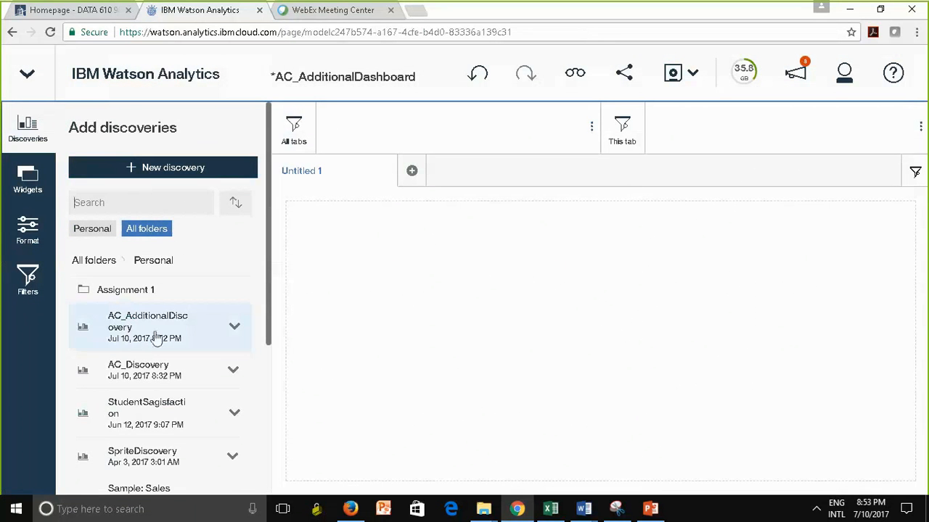
left_click(155, 336)
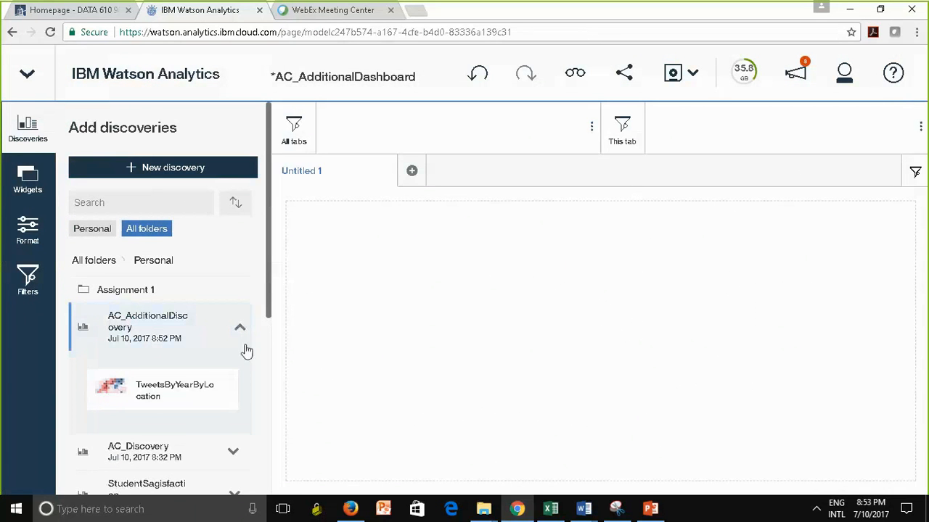
left_click_drag(125, 388, 595, 339)
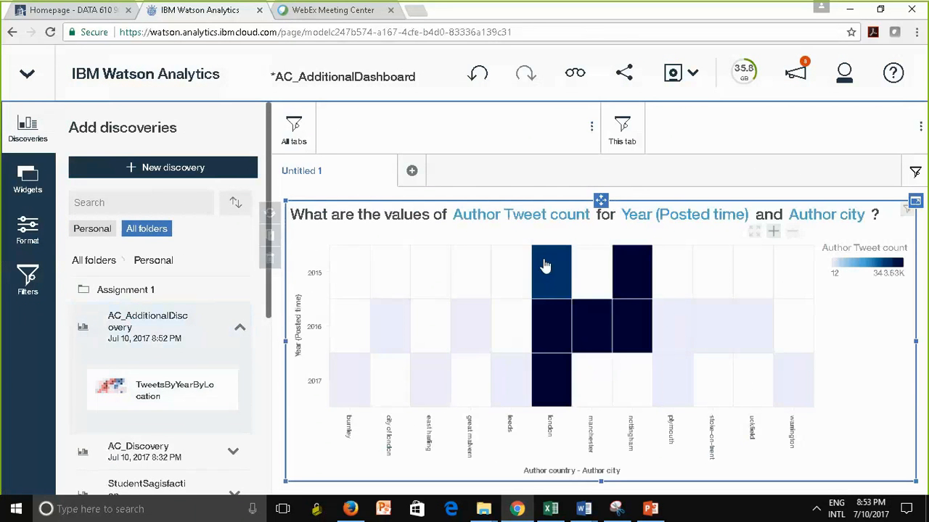
Step: Rename the heat map's dashboard tab as TweetsByCityPerYear
left_click(311, 174)
left_click(341, 202)
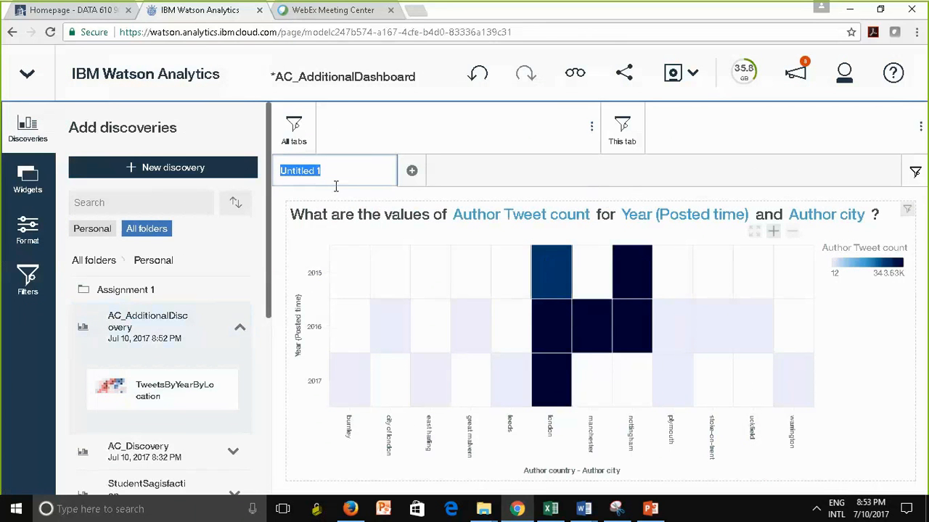
type("Tweets")
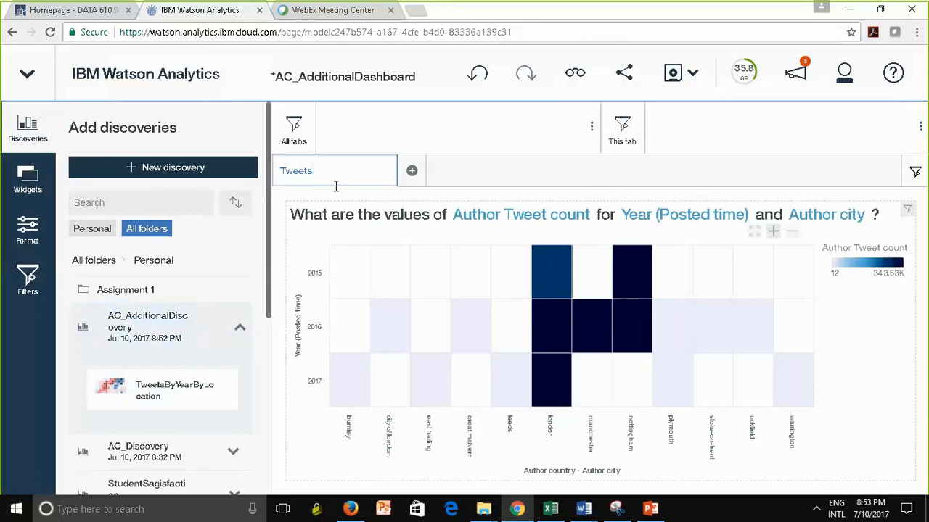
type("ByCityPerYear")
key("Return")
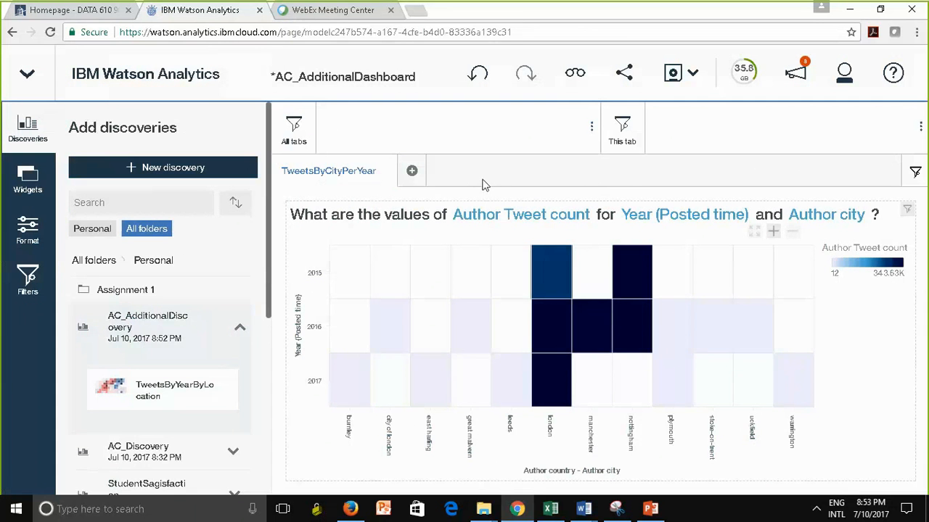
Step: Add a second dashboard tab with the single-panel layout and fill it with the TweetsByHour visualization from AC_Discovery
left_click(412, 173)
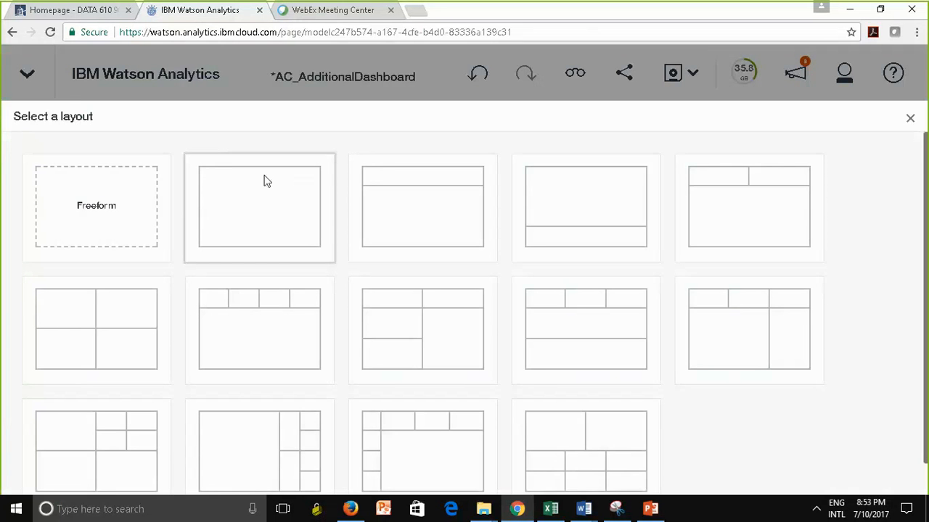
left_click(266, 194)
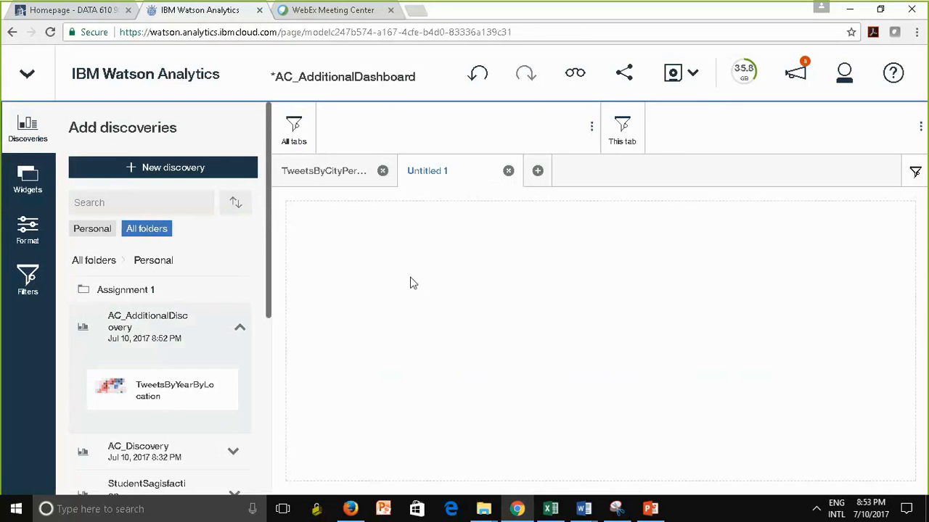
left_click_drag(270, 284, 280, 400)
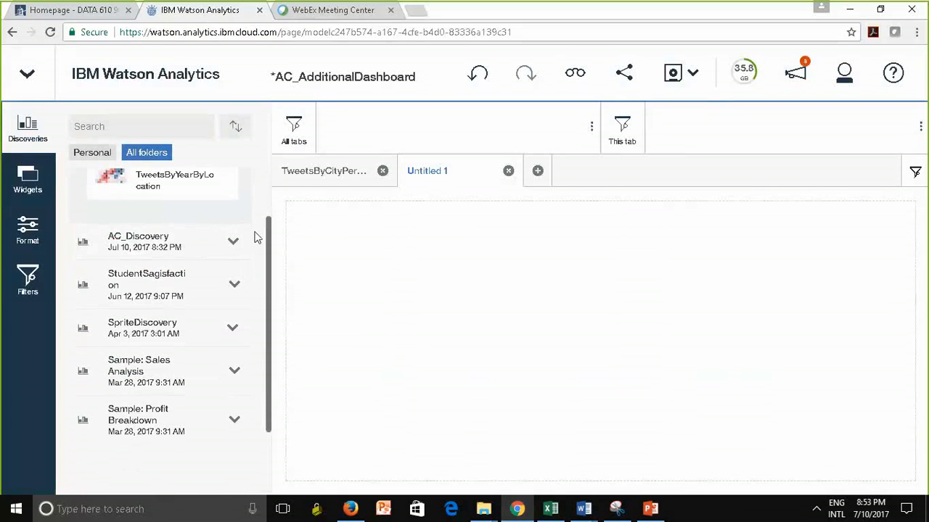
left_click(232, 242)
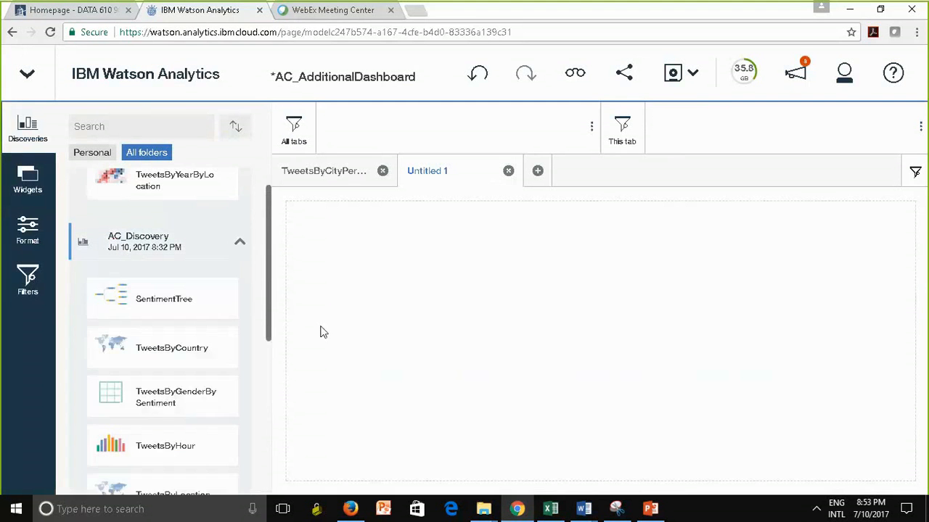
left_click_drag(271, 324, 272, 359)
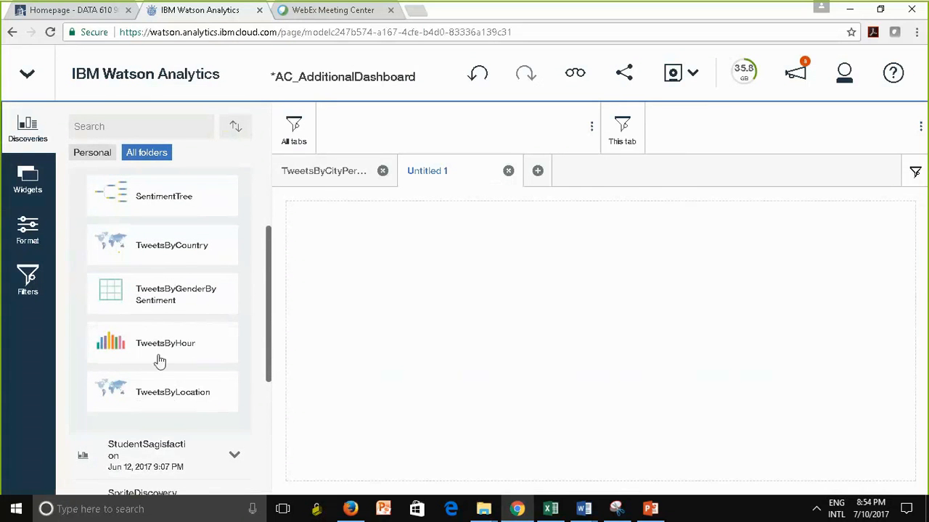
left_click_drag(114, 341, 589, 349)
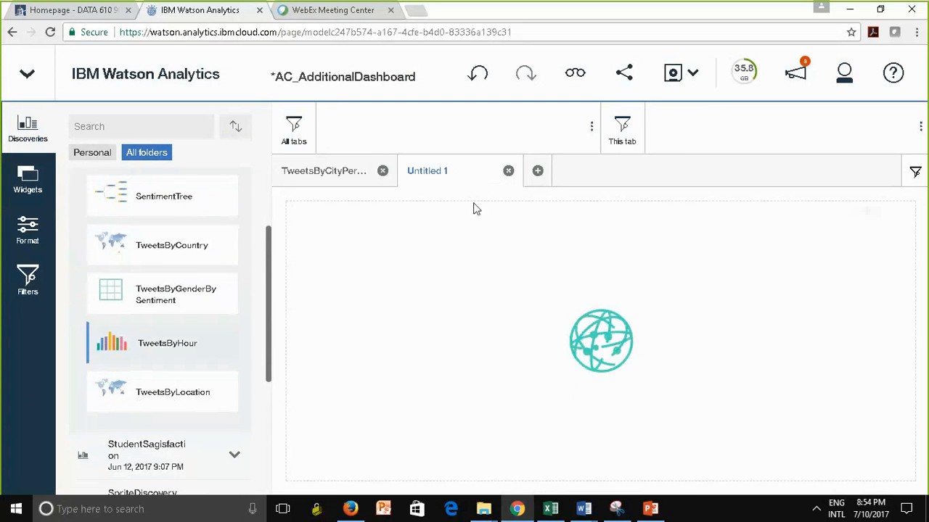
Step: Rename the second dashboard tab, which holds the hourly tweet chart, as TweetsByHourBySentiment
left_click(432, 176)
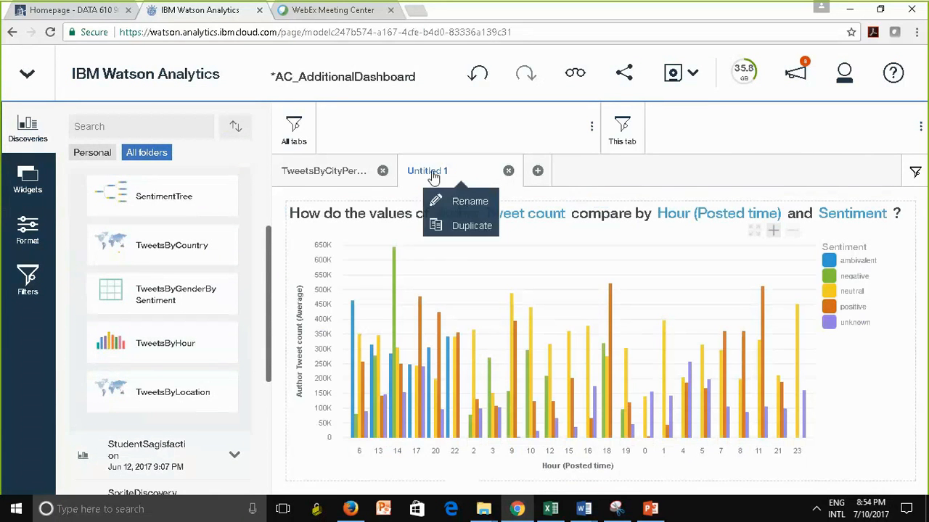
left_click(460, 203)
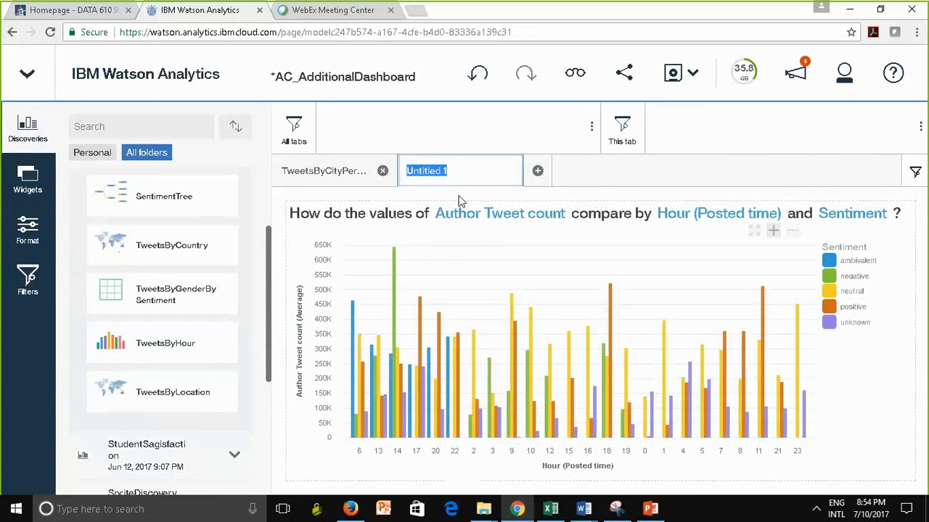
type("Tweets")
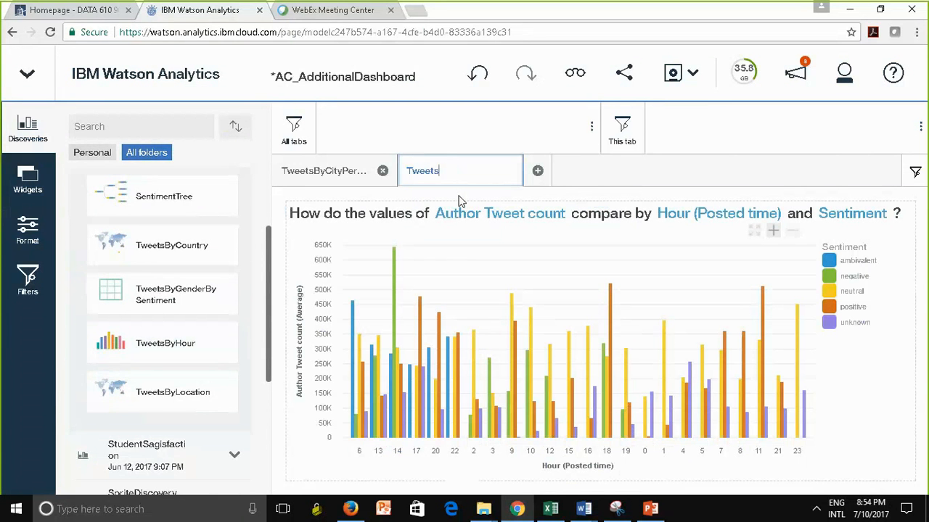
type("ByHourBySentiment")
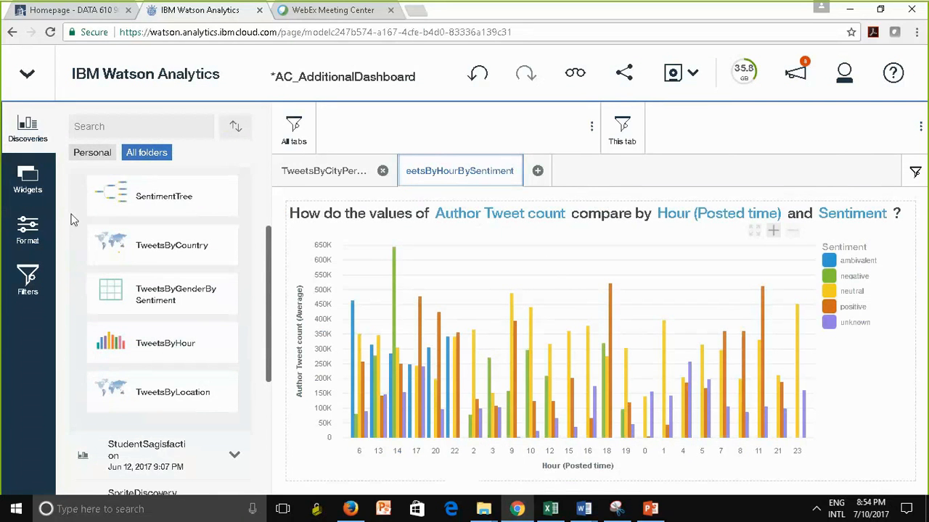
left_click(25, 136)
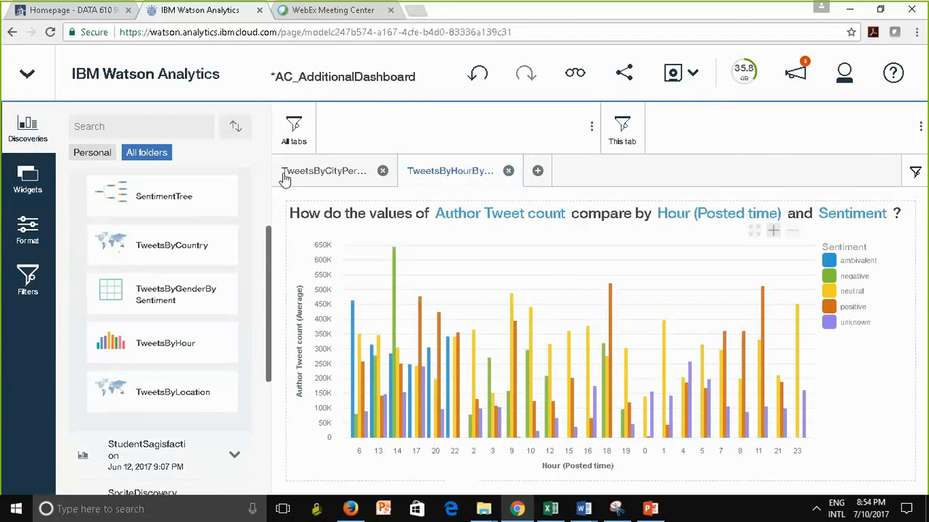
Step: Hide the list of discoveries and save the dashboard as AC_AdditionalDashboard in the Personal folder
left_click(23, 131)
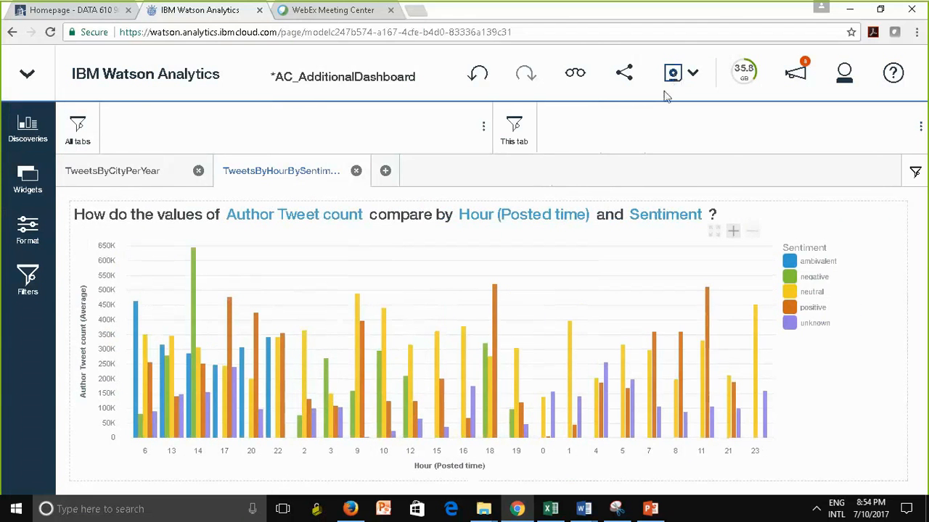
left_click(673, 74)
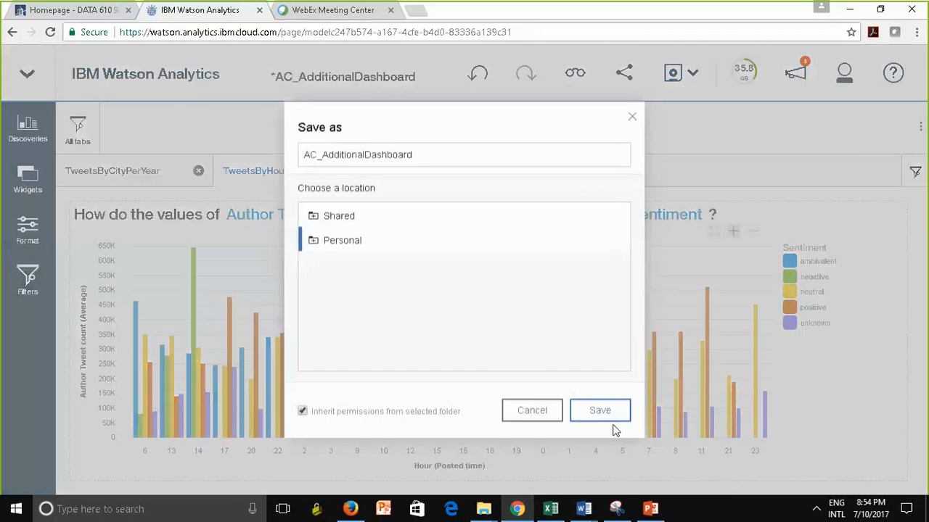
left_click(608, 419)
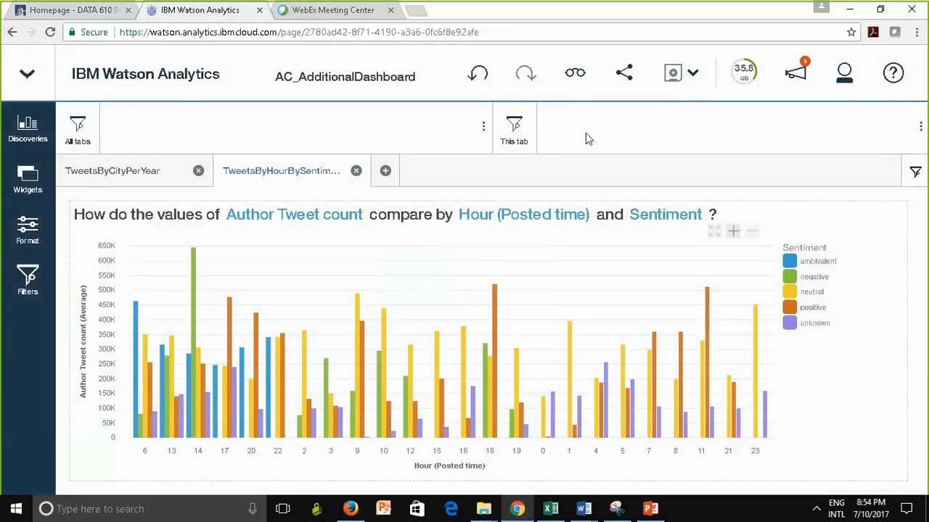
Step: Examine the display's visual themes and the expanded color palette, then close the formatting options
left_click(27, 228)
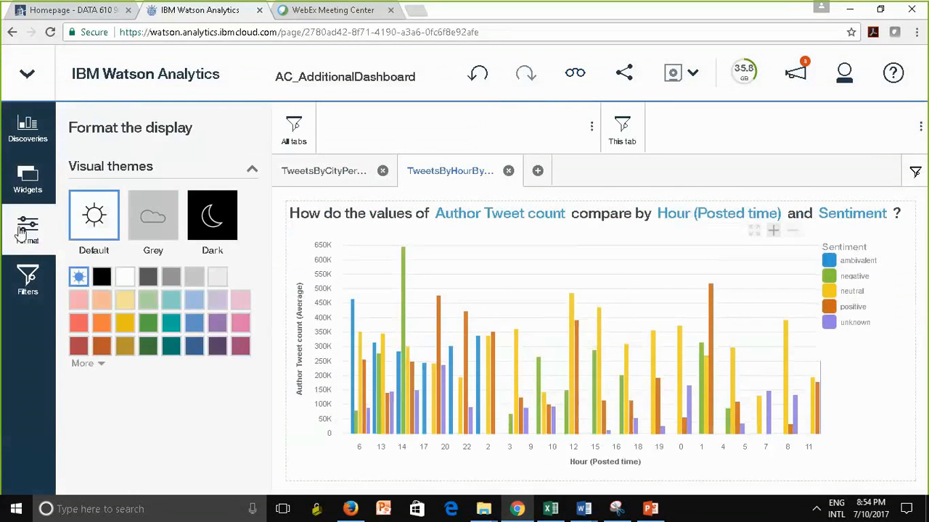
left_click(97, 363)
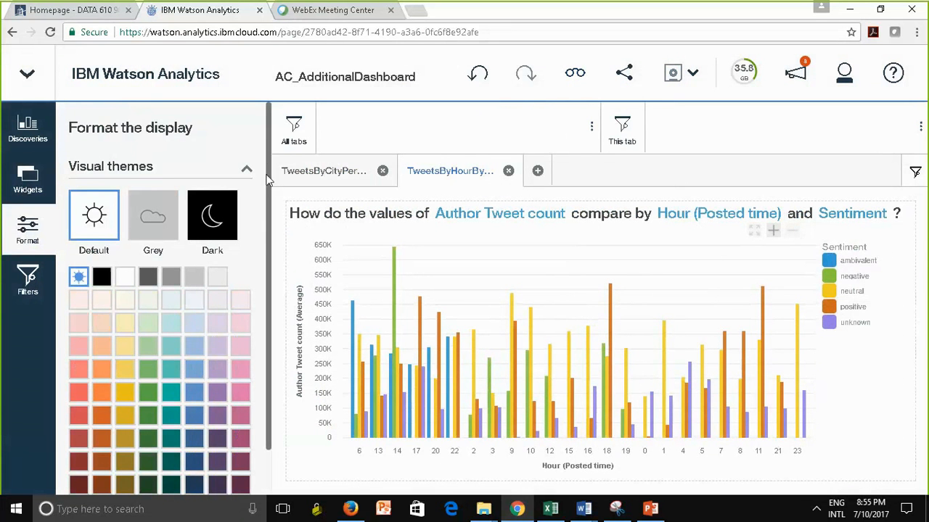
left_click(20, 247)
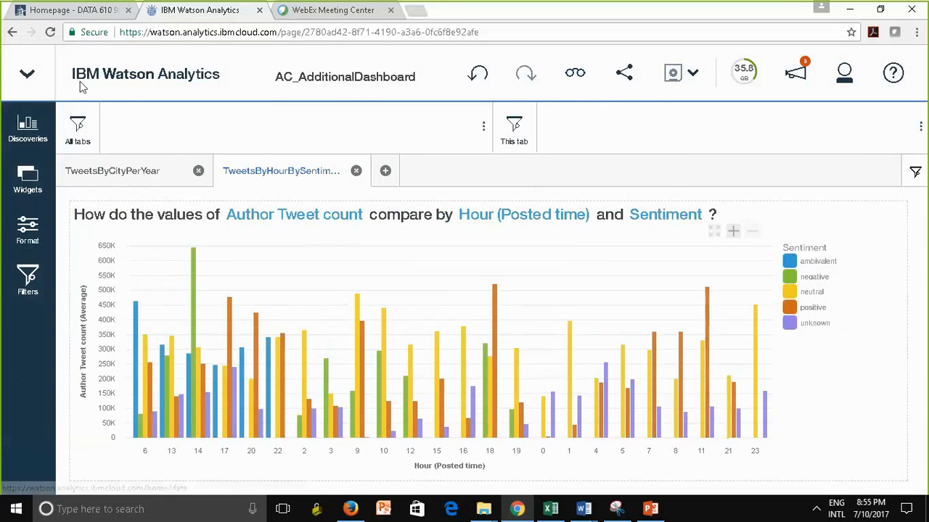
Step: Open AC Storybook from the recently used items and switch it to edit mode
left_click(27, 76)
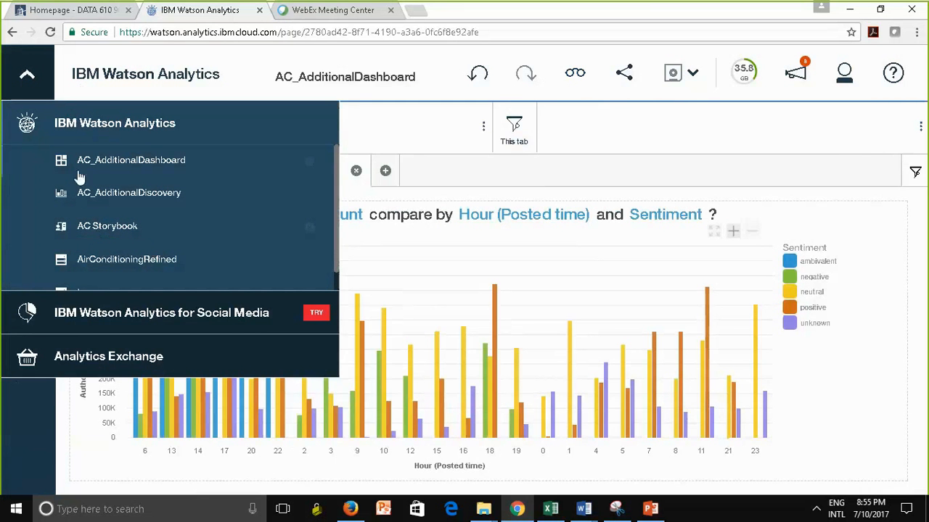
left_click(103, 231)
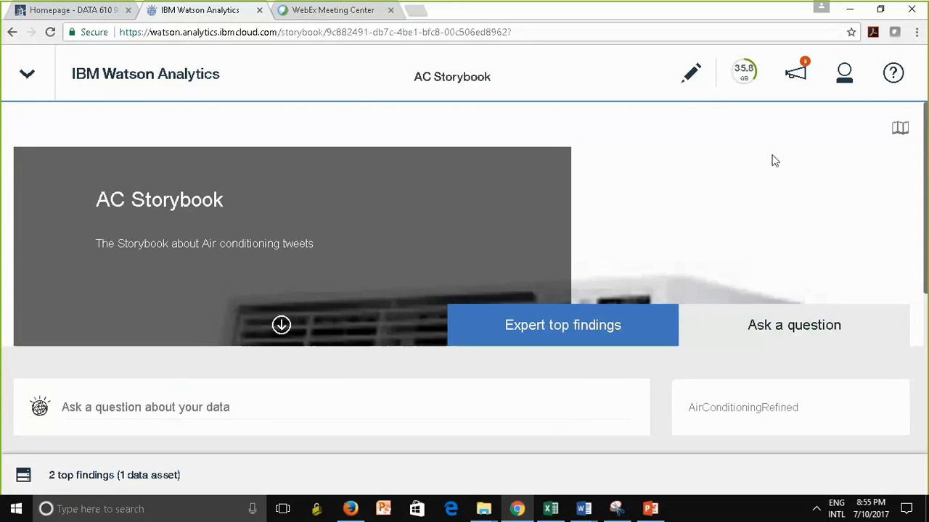
left_click(691, 74)
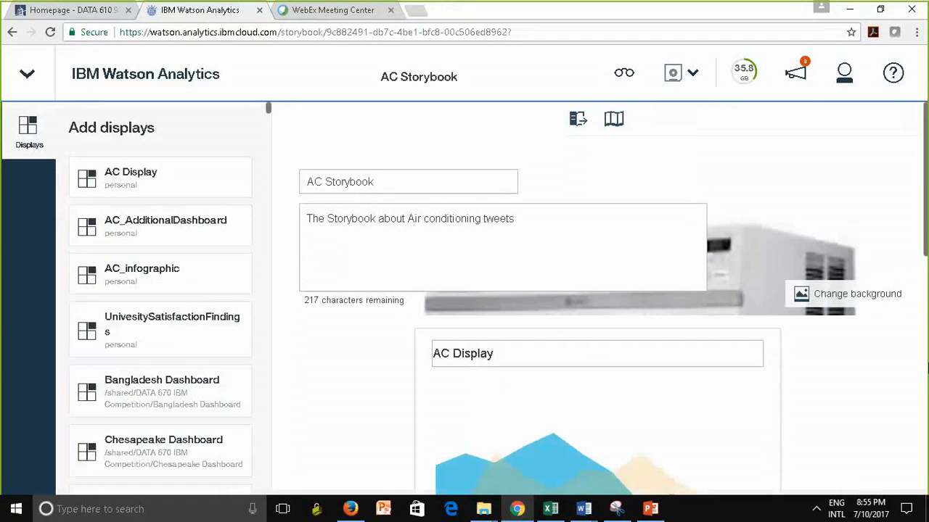
Step: Add the personal AC_AdditionalDashboard display to the empty display slot below AC_infographic in the storybook
left_click_drag(925, 245, 926, 428)
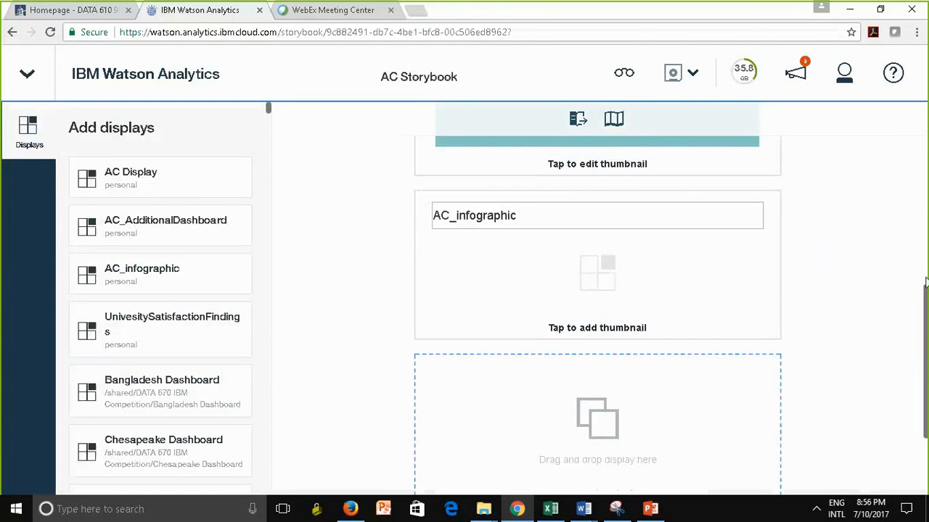
scroll(767, 305, "down", 2)
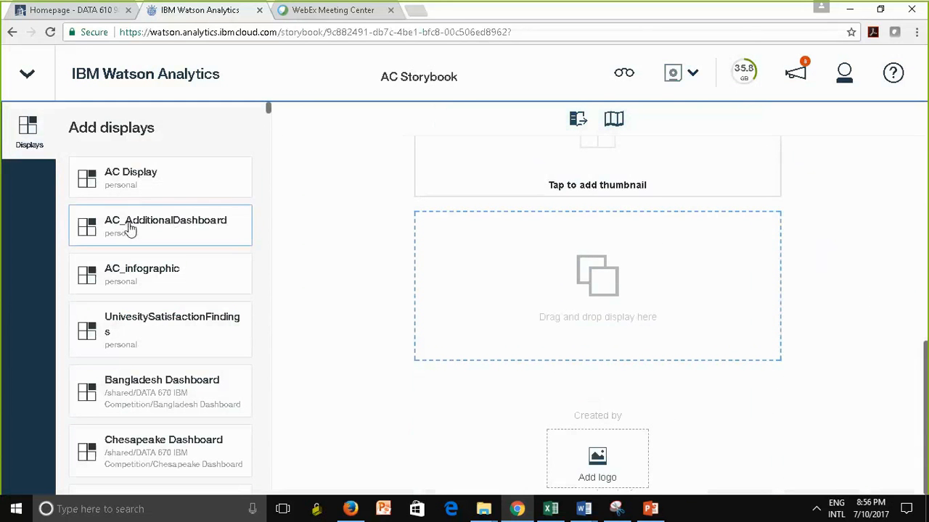
left_click_drag(131, 228, 603, 280)
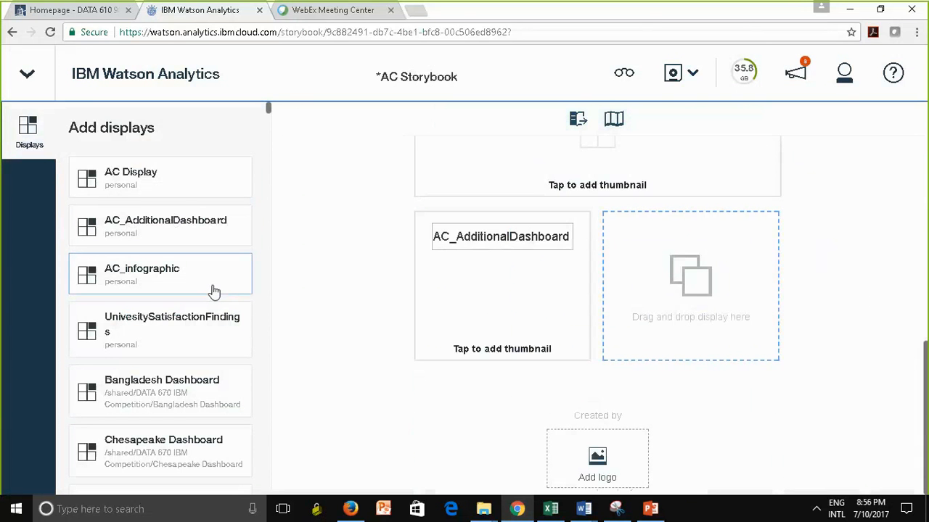
Step: Give the storybook's AC_AdditionalDashboard finding the multicolored vertical bar chart thumbnail
left_click(435, 322)
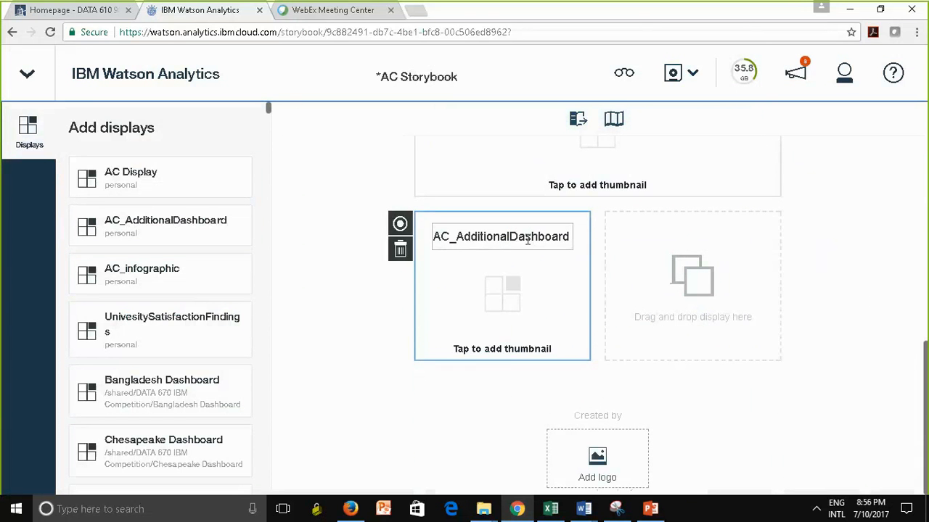
left_click(508, 355)
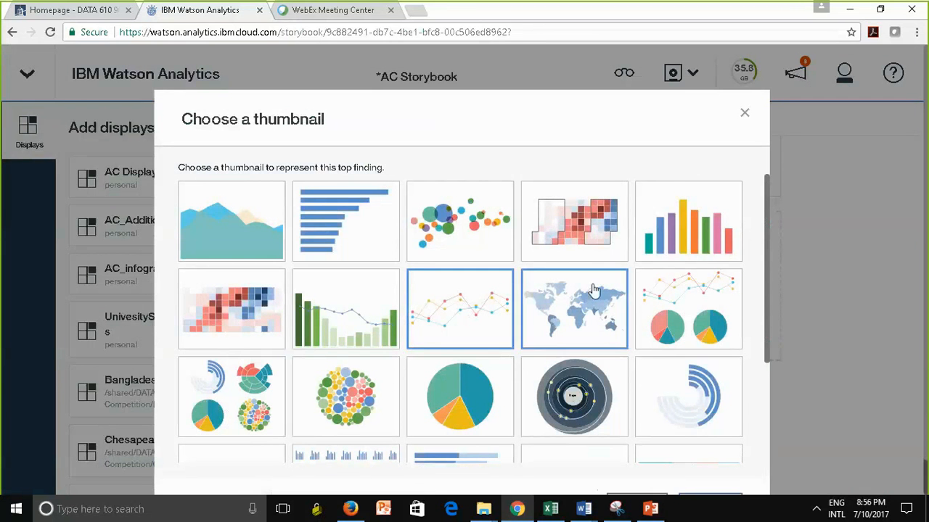
left_click(667, 227)
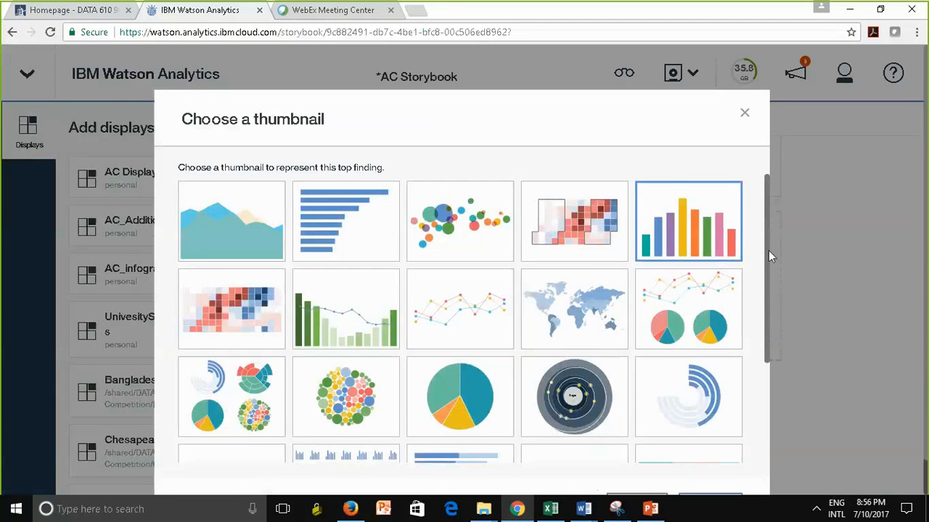
left_click_drag(765, 267, 800, 467)
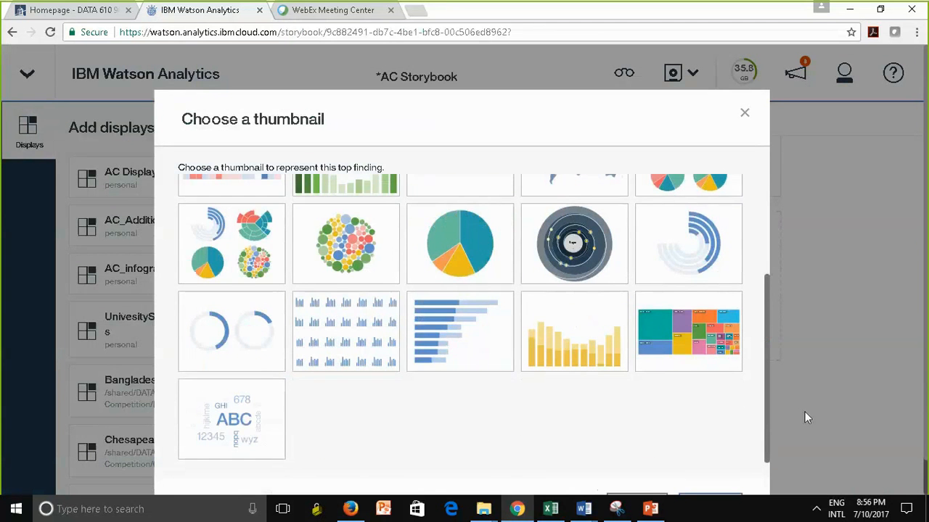
left_click_drag(764, 415, 771, 200)
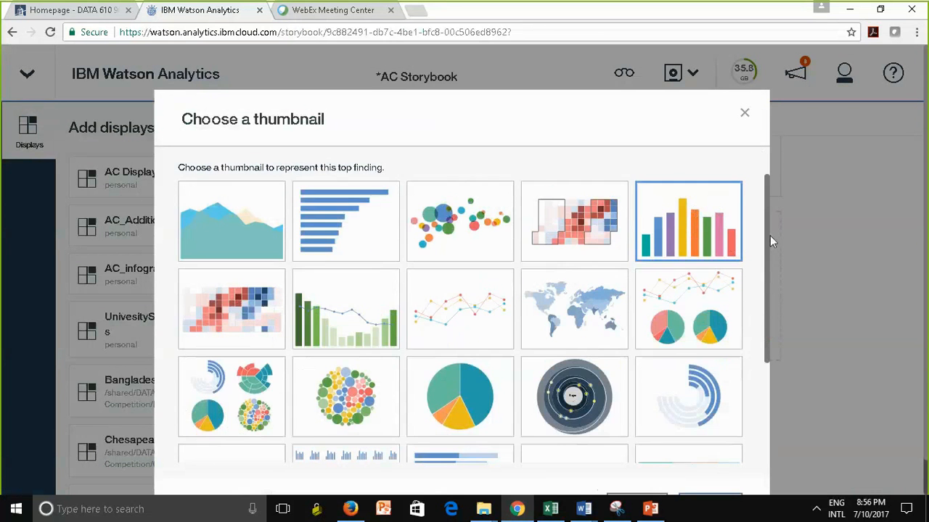
left_click_drag(769, 235, 769, 462)
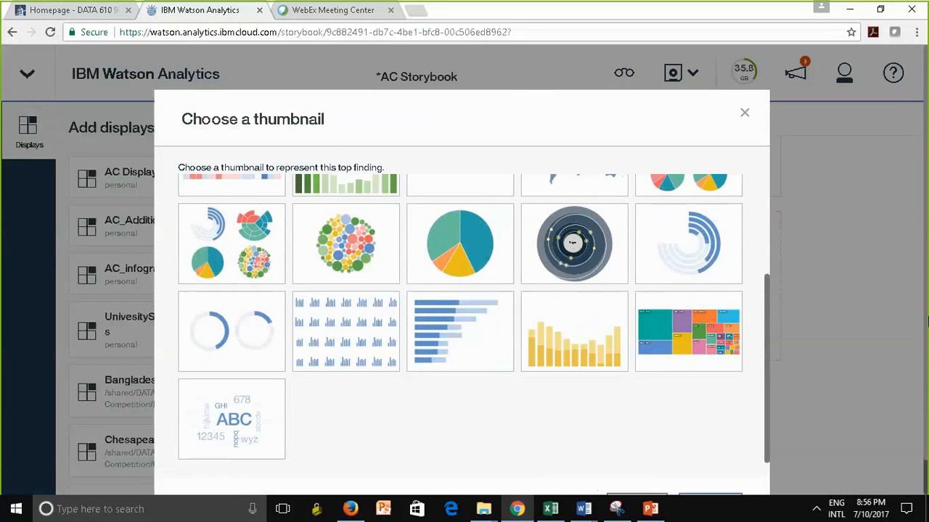
scroll(927, 323, "down", 1)
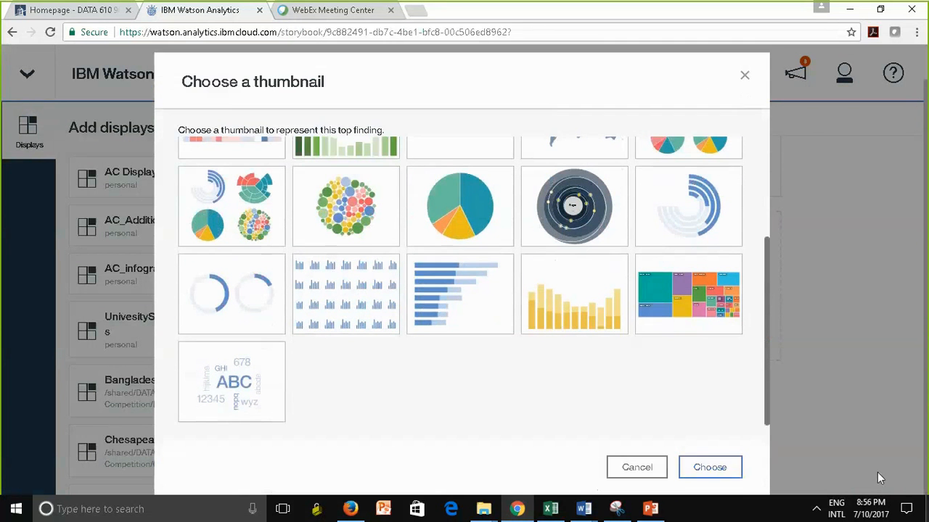
left_click(724, 471)
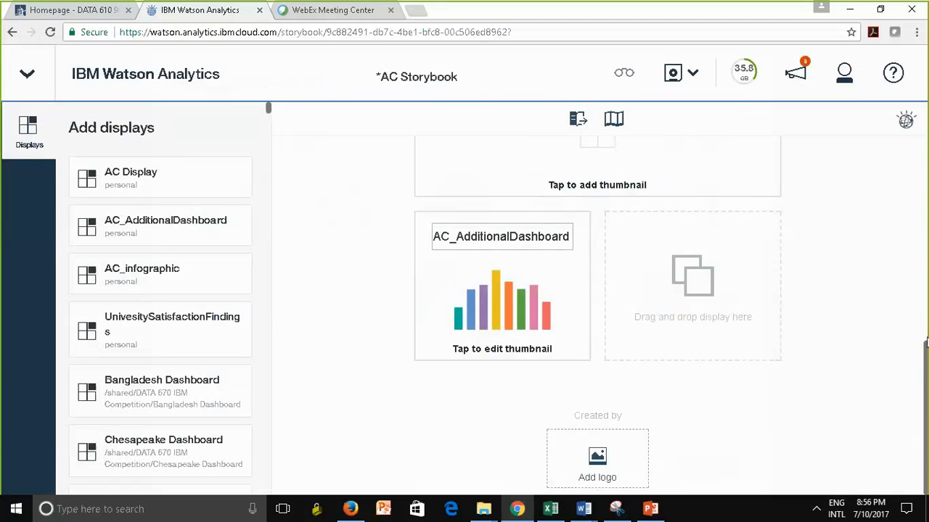
Step: Switch to PowerPoint and show the Twitter Data Action Menu slide of the Watson Analytics Help Session presentation
left_click_drag(926, 381, 926, 134)
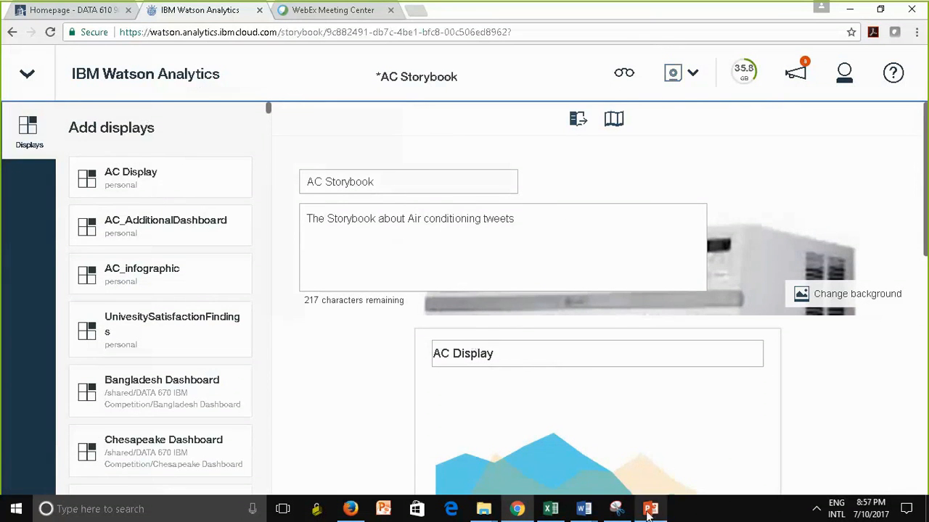
mouse_move(655, 512)
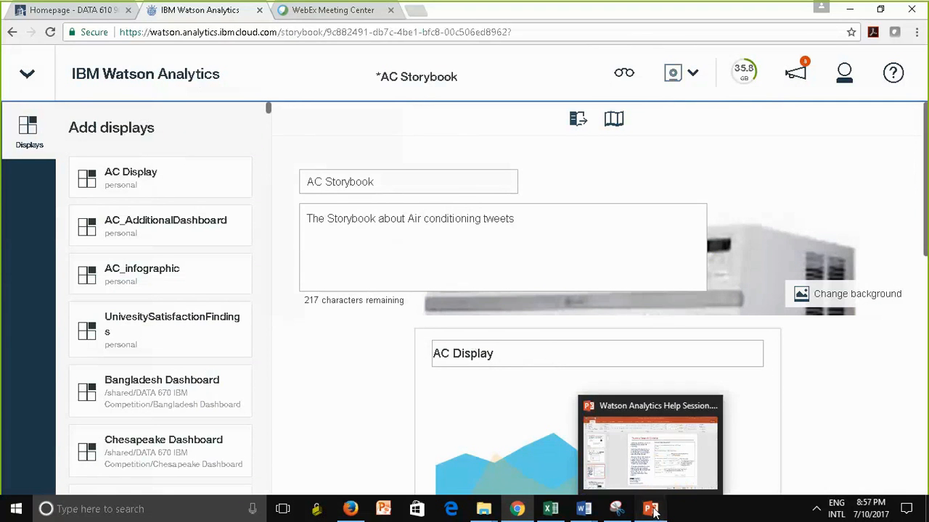
left_click(655, 513)
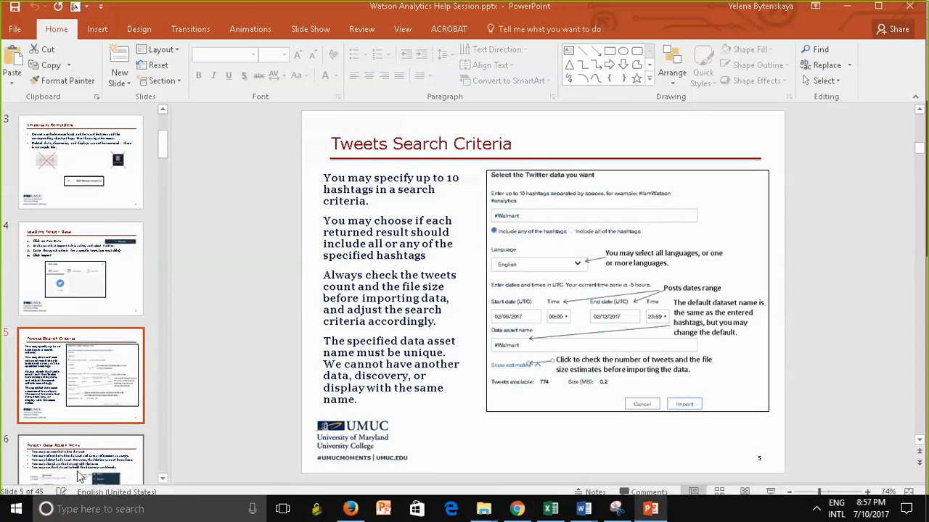
left_click(75, 473)
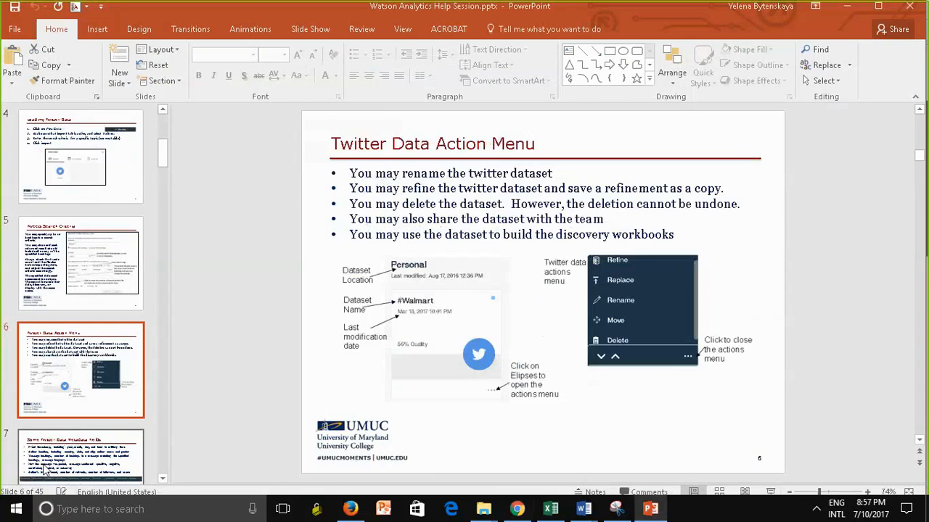
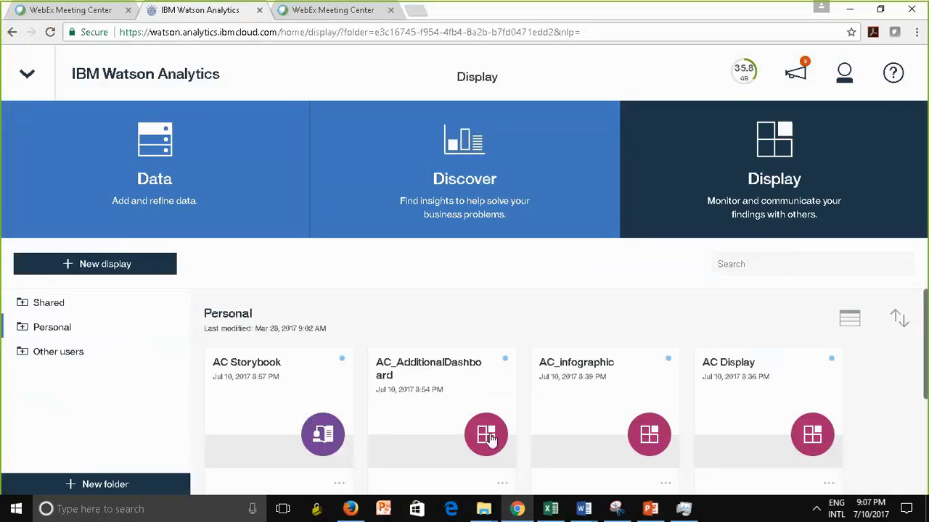
Step: Examine the actions available for AC Storybook among the personal displays, then close them without choosing any
left_click(339, 484)
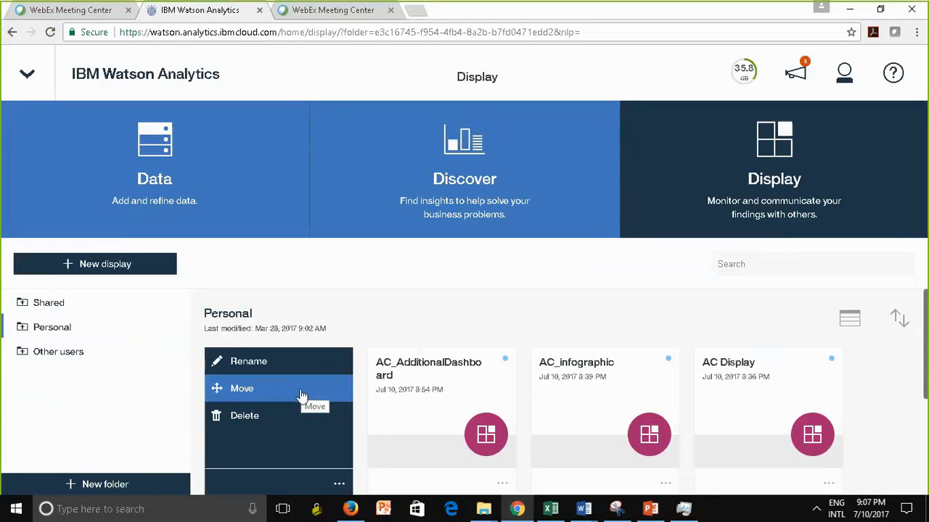
left_click(406, 317)
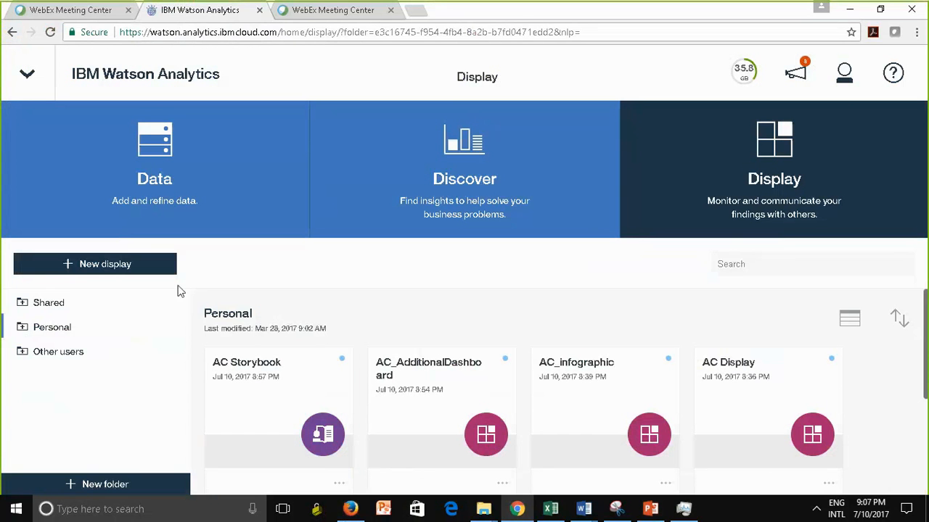
left_click_drag(177, 288, 431, 273)
left_click(432, 276)
Step: Switch to PowerPoint and show the Analytics Exchange Page slide of the presentation
left_click(651, 512)
left_click(85, 473)
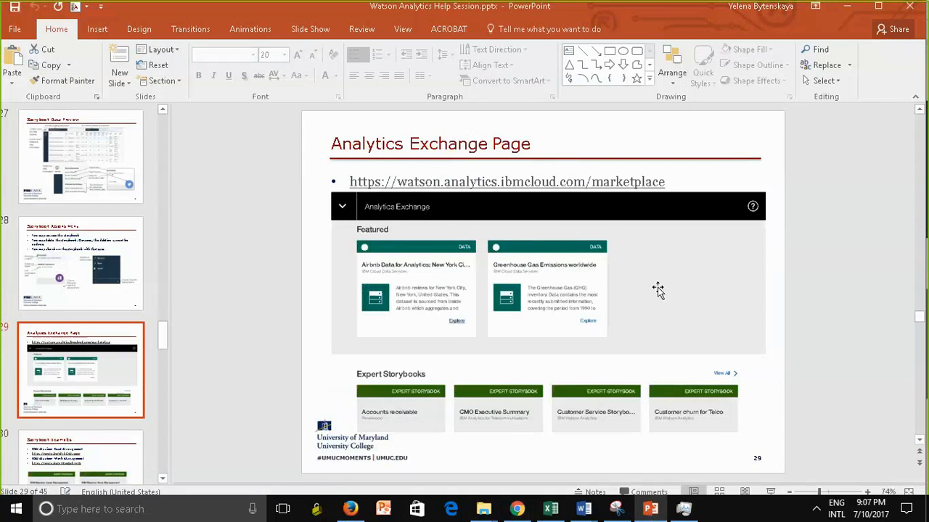
Step: Switch to Watson Analytics in Chrome, open the Analytics Exchange, and go to its Expert Storybooks section
left_click(848, 9)
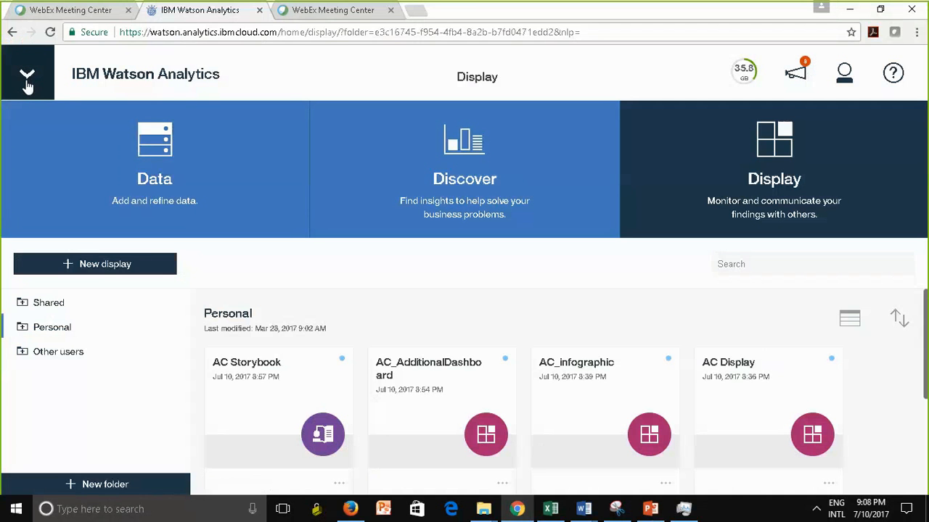
left_click(28, 84)
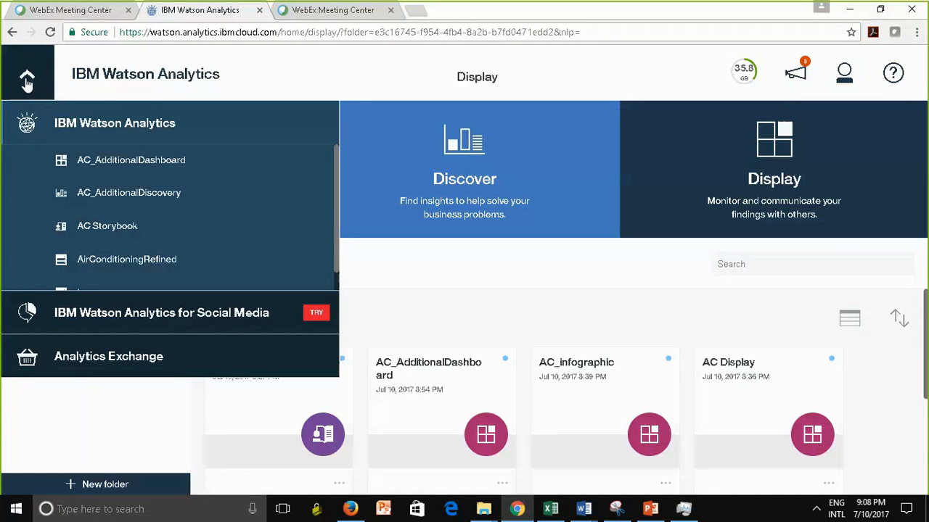
left_click(81, 368)
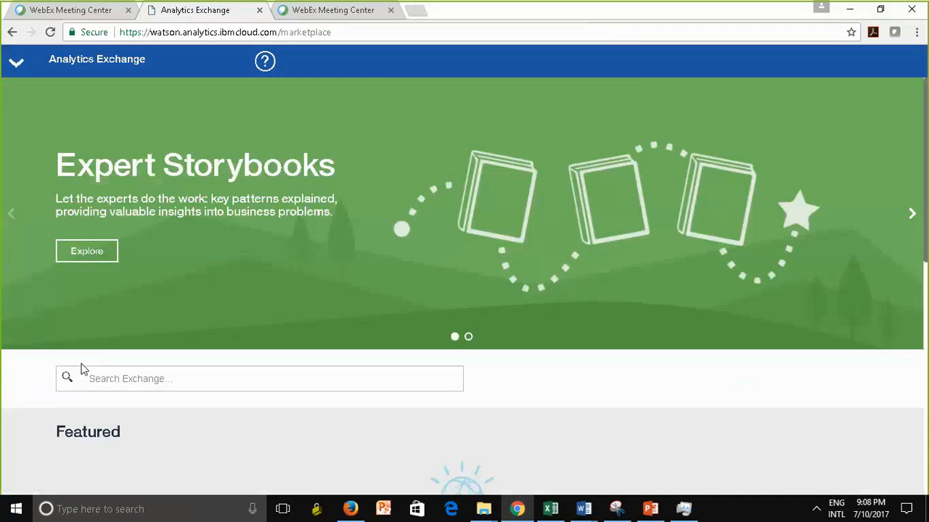
scroll(926, 269, "down", 2)
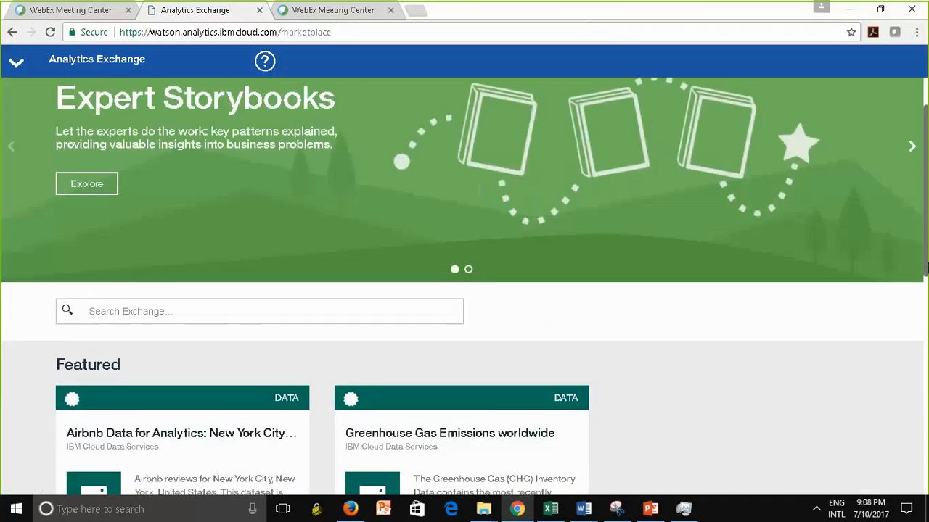
left_click_drag(925, 268, 926, 432)
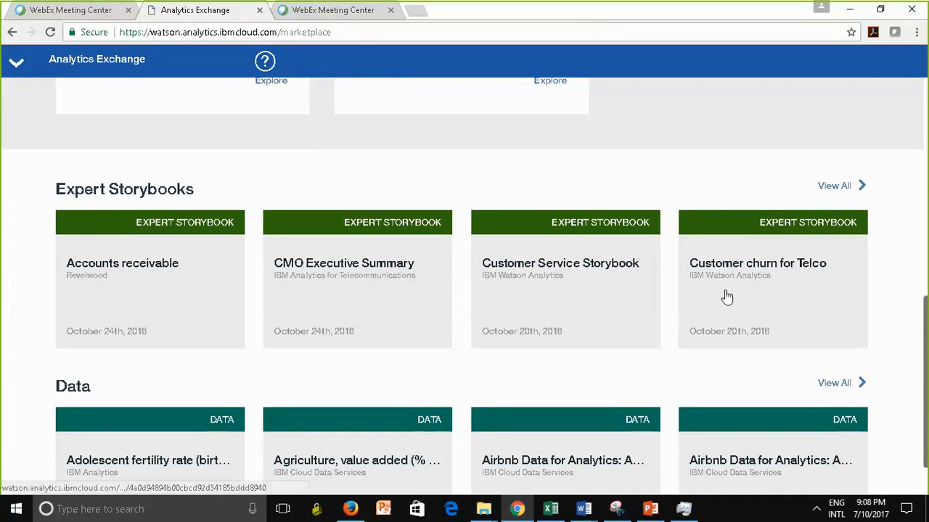
Step: Import the free IBM Maximo: Asset Management storybook from the full list of expert storybooks
left_click(862, 192)
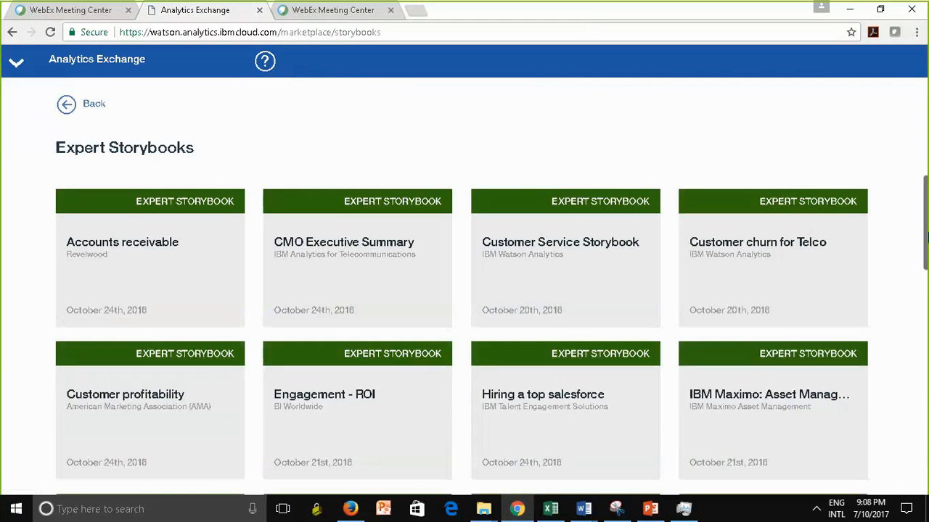
left_click_drag(927, 235, 926, 285)
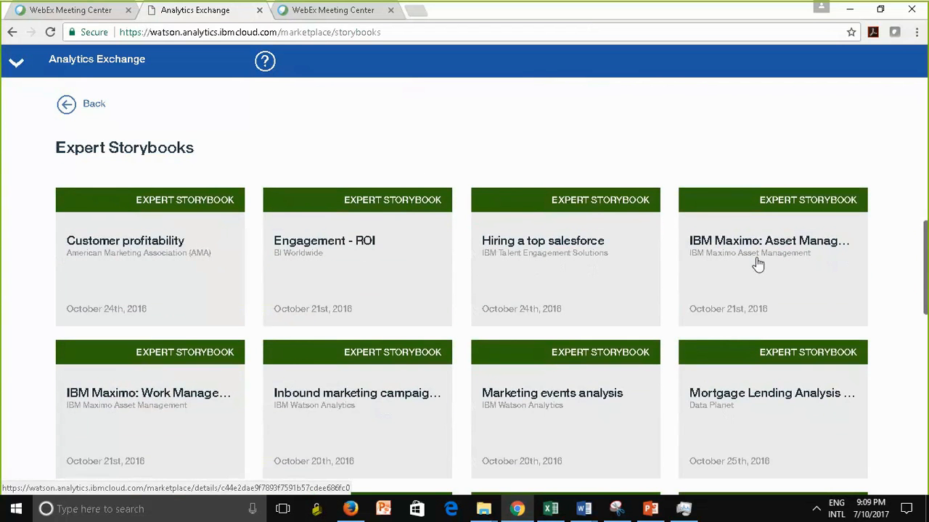
left_click(756, 265)
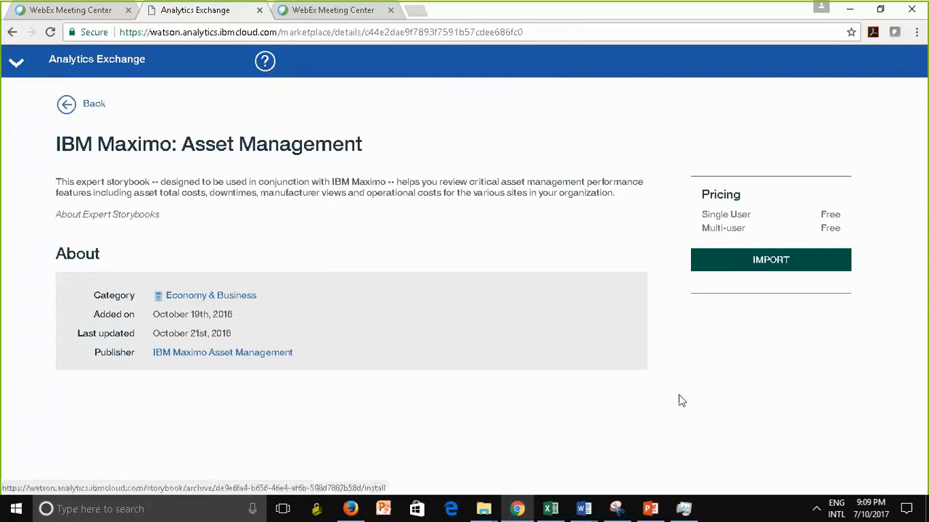
left_click(763, 263)
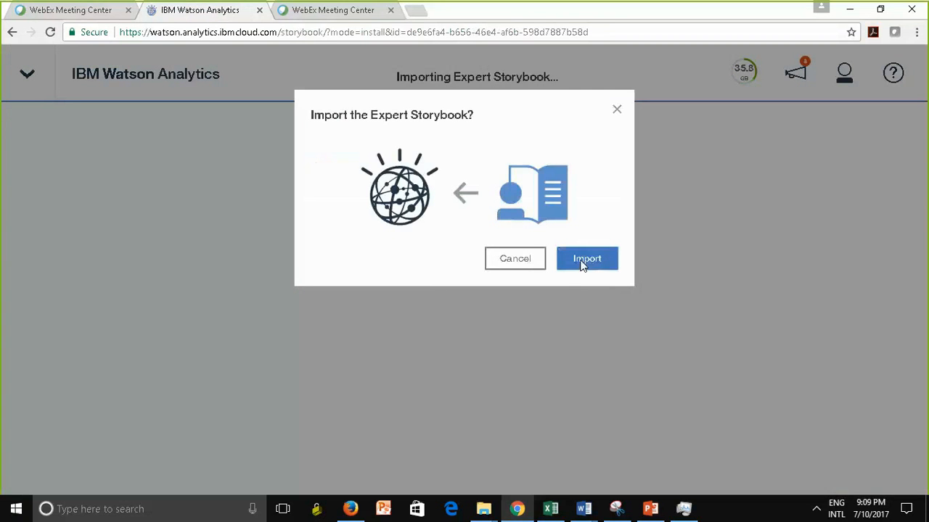
left_click(582, 265)
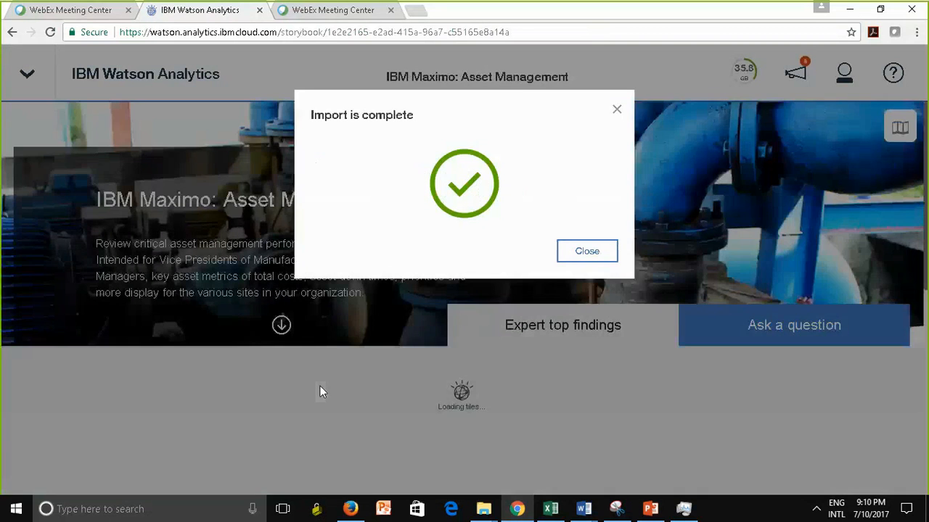
left_click(589, 253)
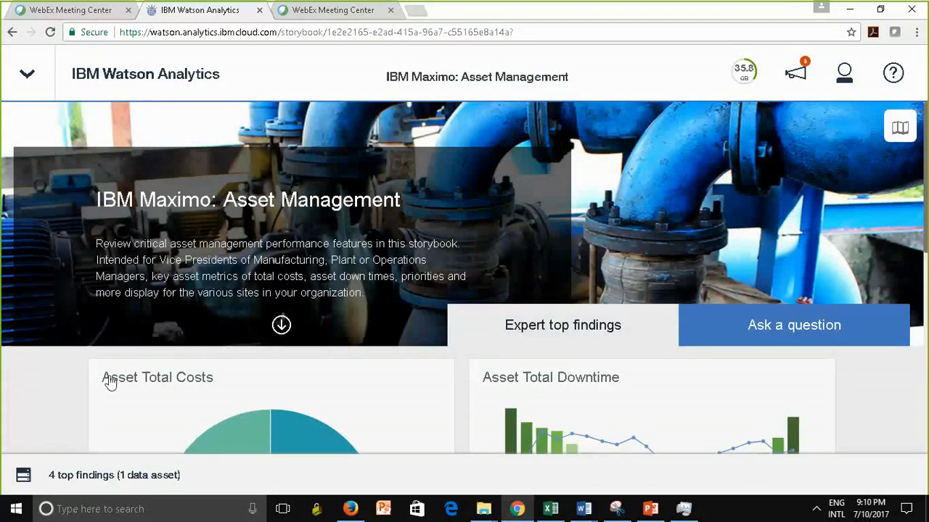
Step: Examine the imported storybook's data, its lists of top findings and data assets, and the data information, then return to the storybook
left_click(24, 478)
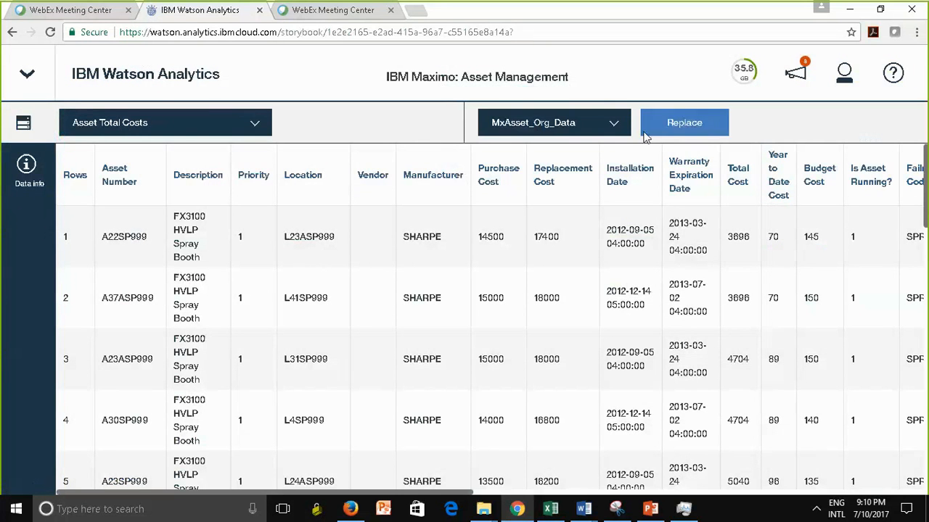
left_click(255, 136)
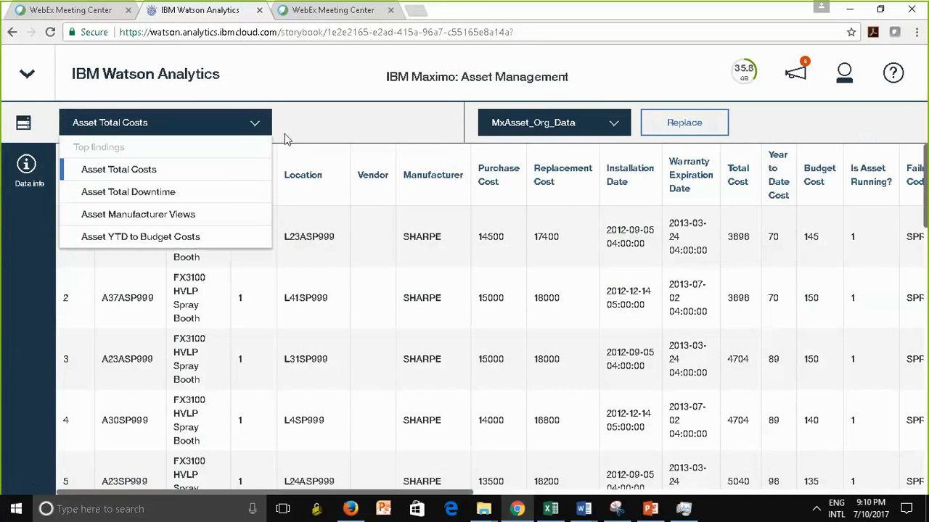
left_click(103, 130)
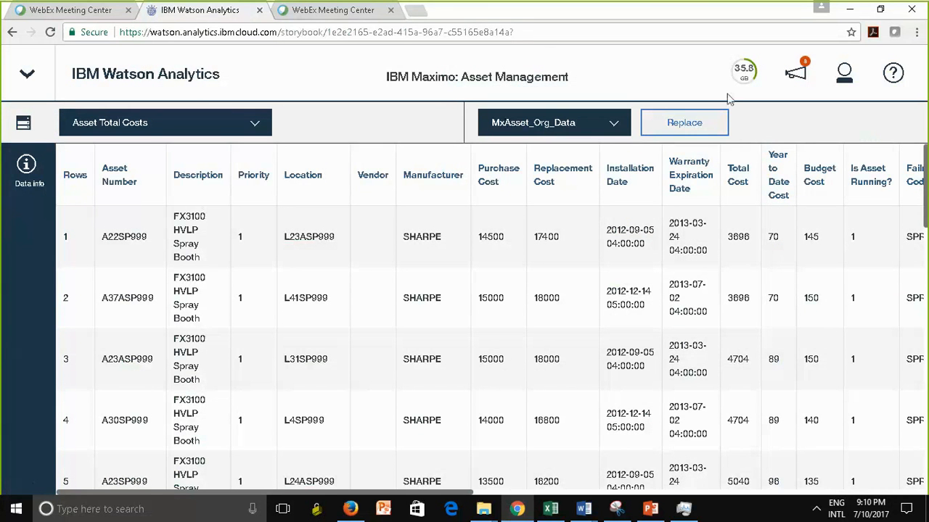
left_click(614, 129)
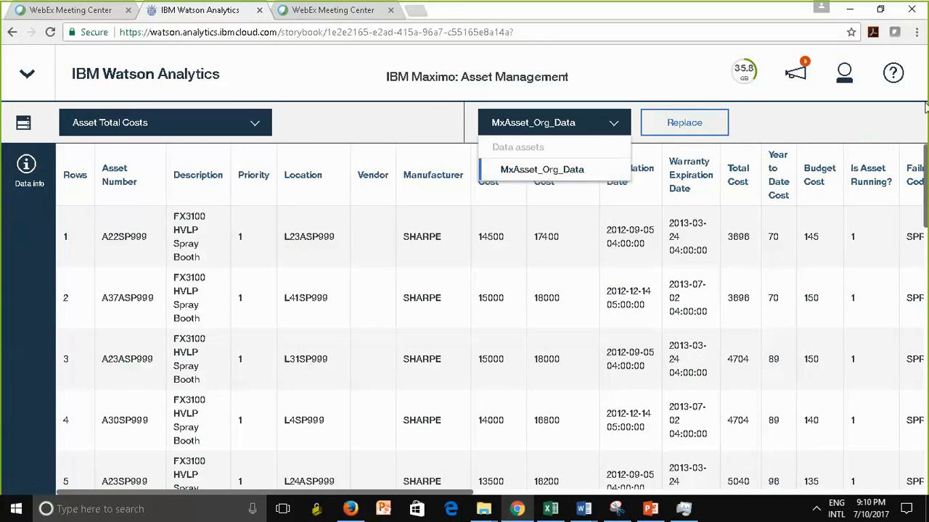
left_click(506, 171)
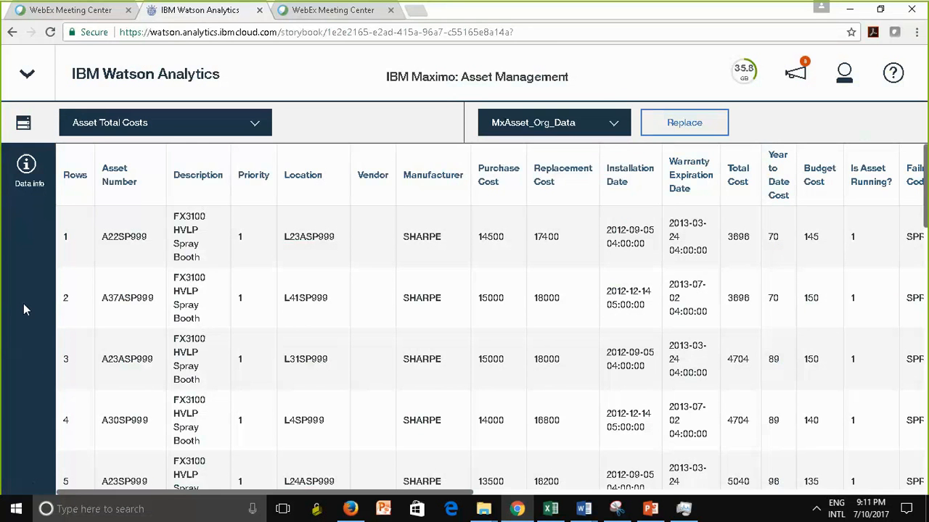
left_click(22, 173)
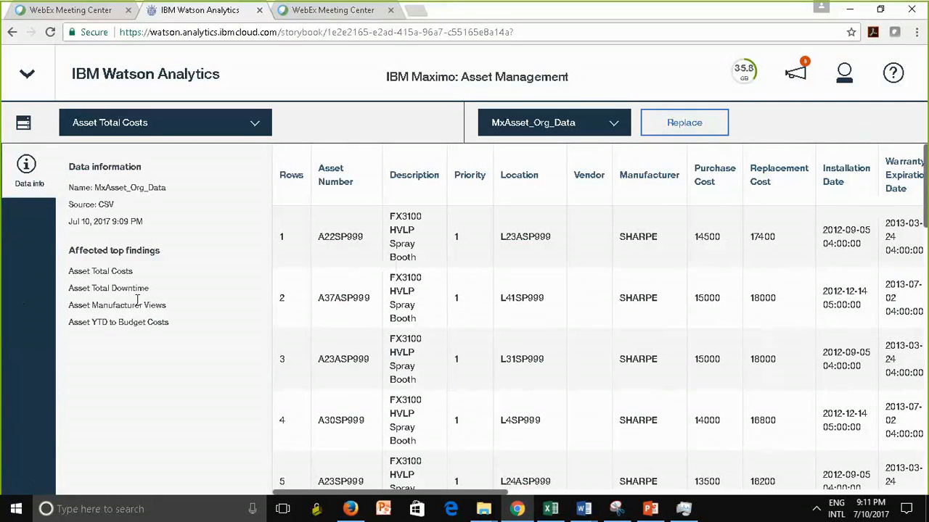
left_click(24, 124)
left_click(23, 125)
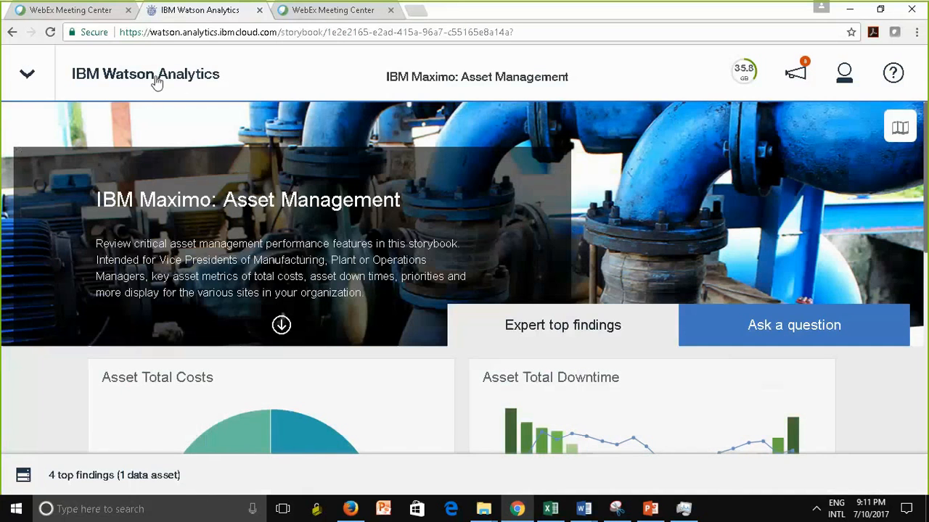
Step: Open the imported IBM Maximo: Asset Management folder in the Personal area and view its displays and data assets
left_click(156, 78)
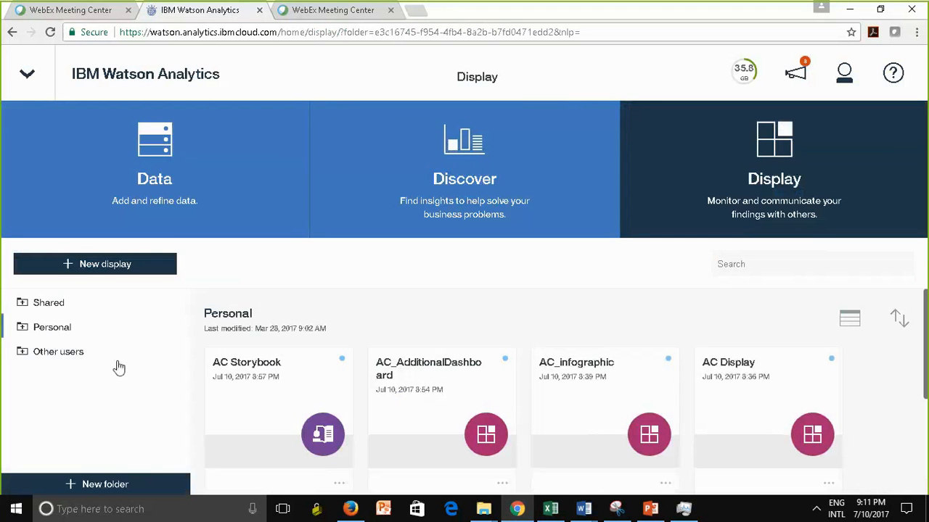
left_click(24, 327)
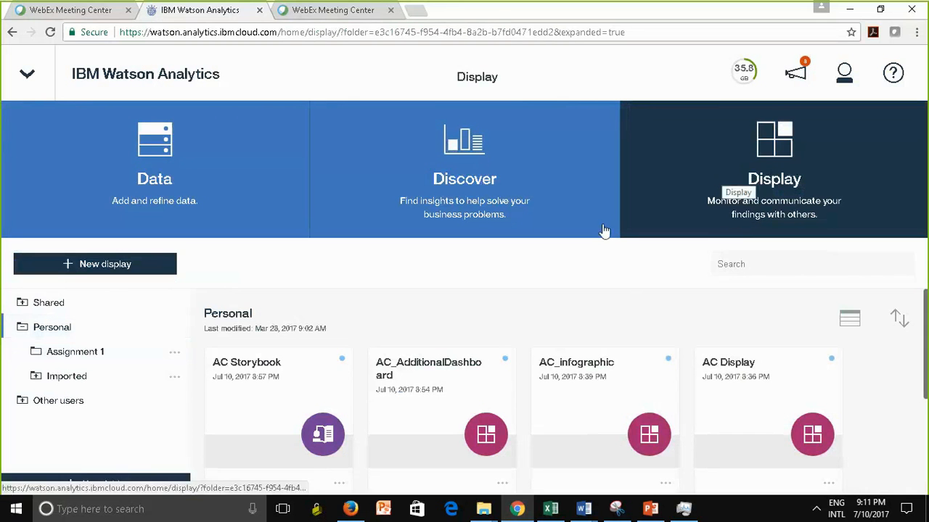
left_click(40, 379)
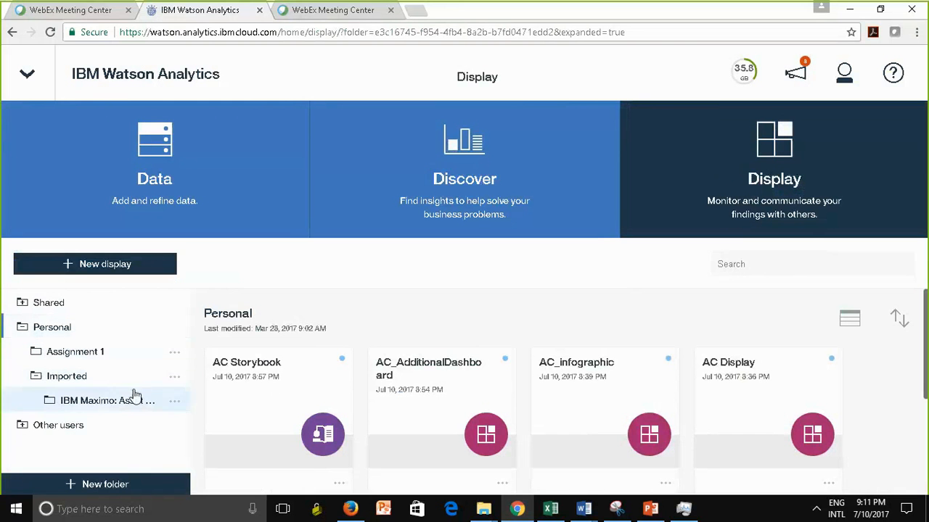
left_click(94, 405)
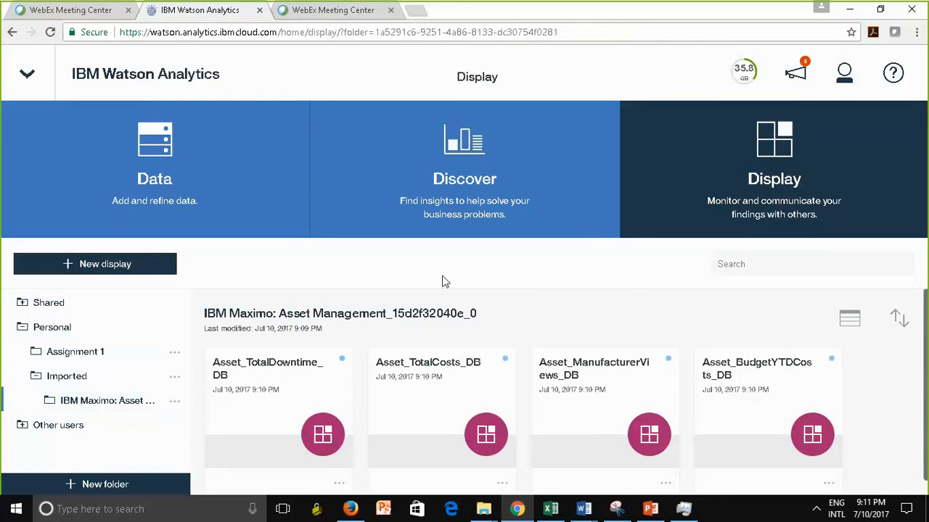
left_click(141, 182)
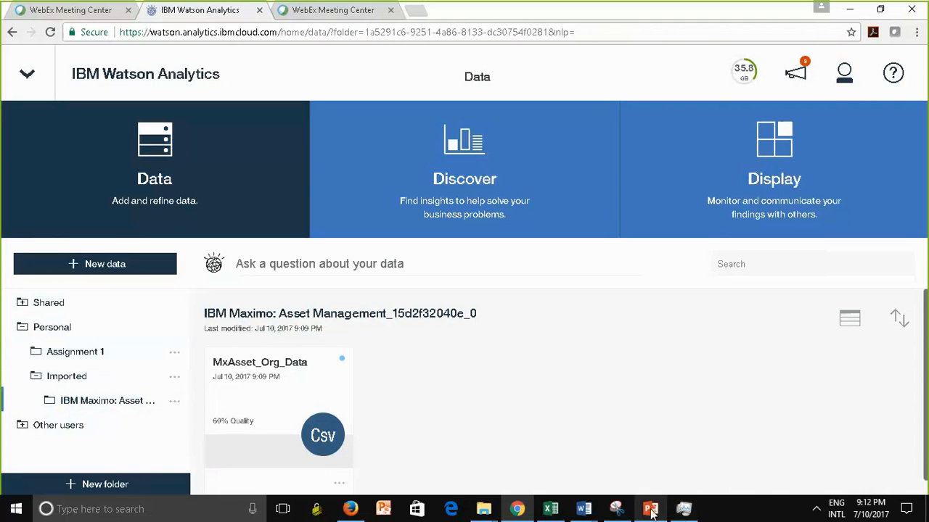
Step: Switch to PowerPoint and show the Storybook Examples slide, followed by the Personal Area vs. Shared Area slide
left_click(652, 455)
left_click(100, 464)
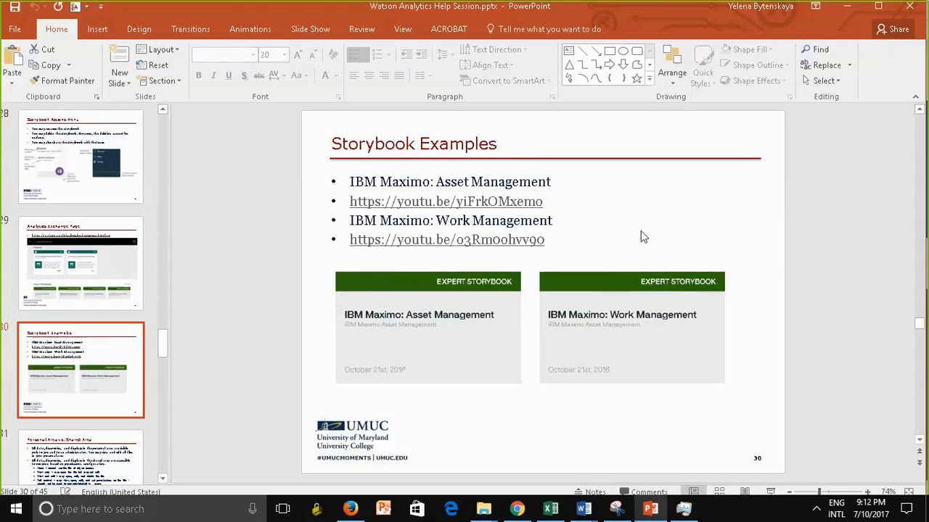
left_click(665, 354)
left_click(594, 426)
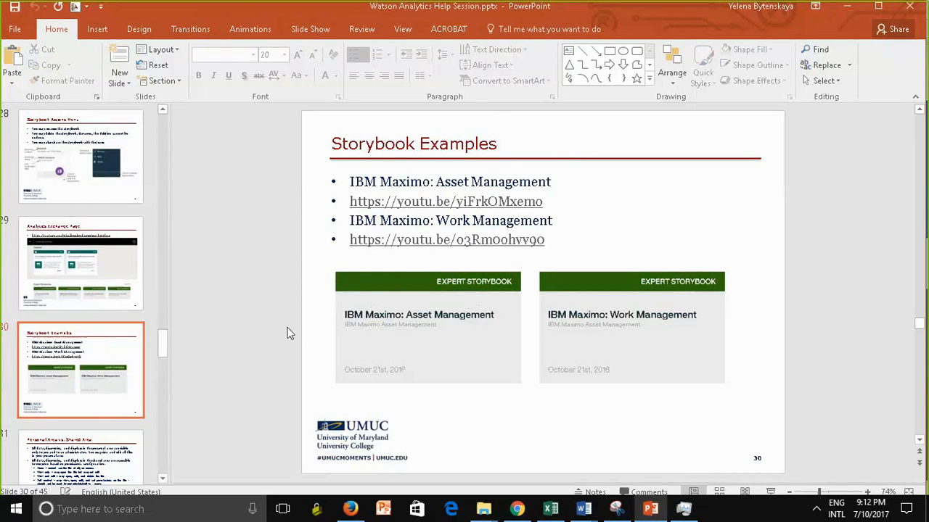
left_click(91, 460)
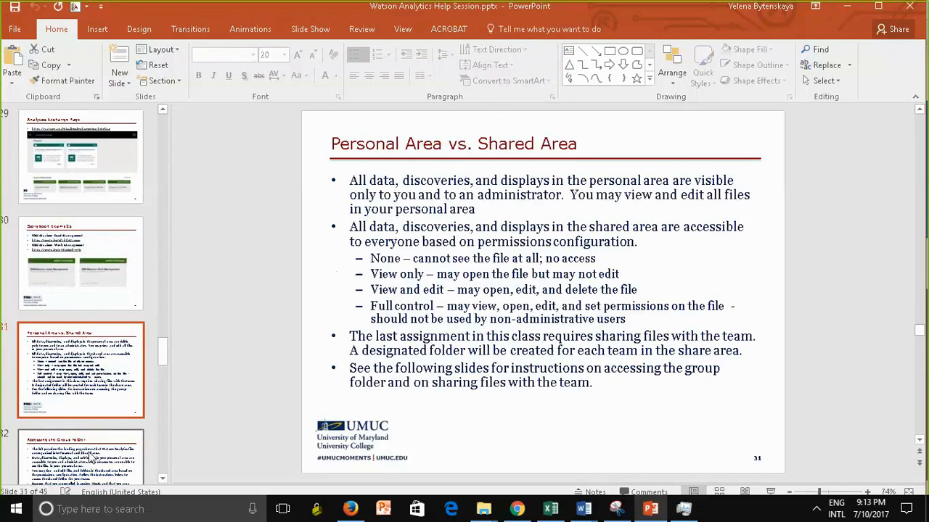
Step: Switch back to Watson Analytics, view the Personal area's data assets, and look through the Other users folders before collapsing them
left_click(846, 18)
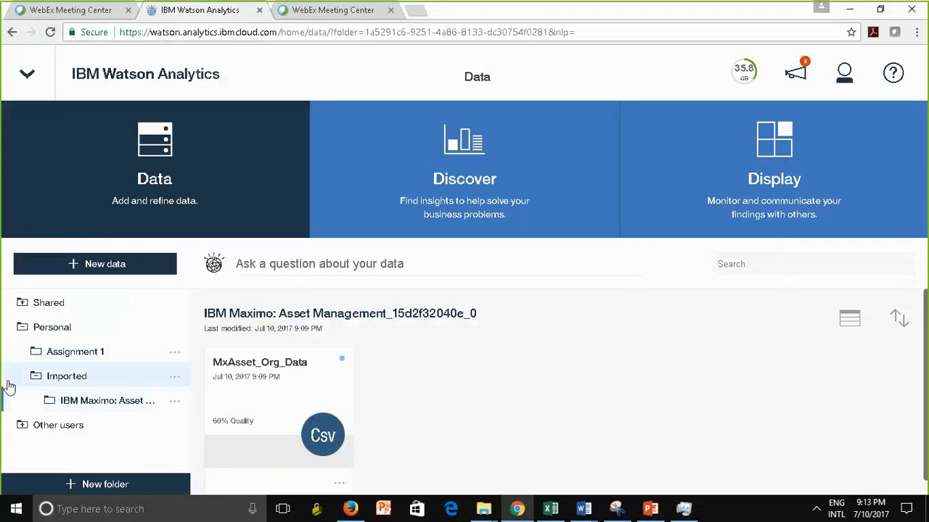
left_click(22, 328)
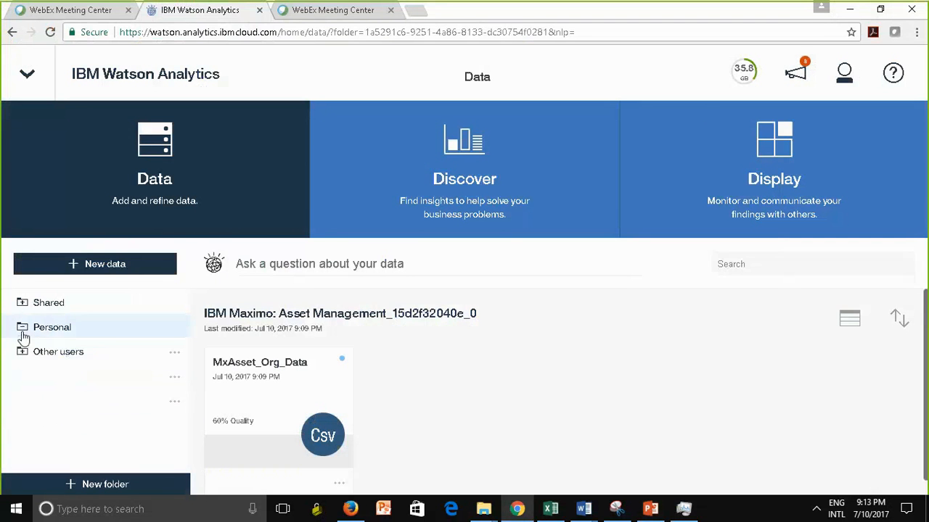
left_click(62, 335)
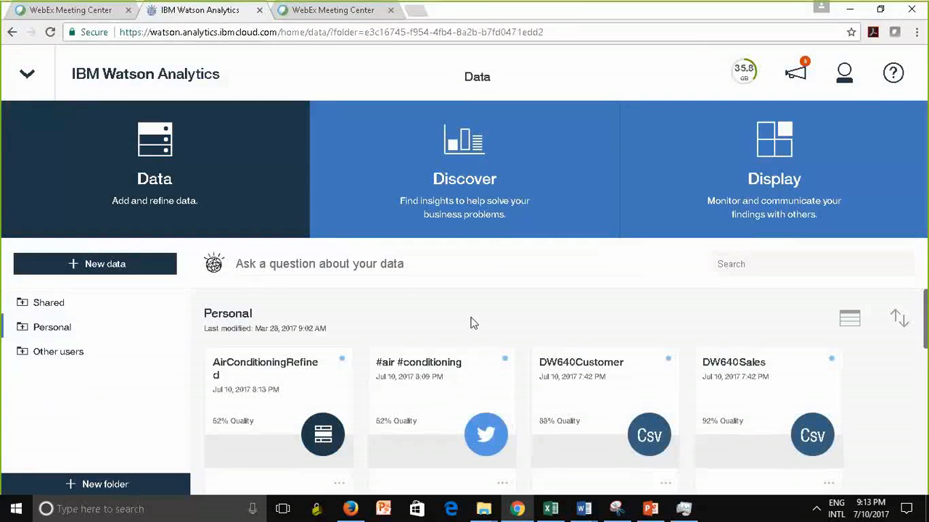
left_click(21, 353)
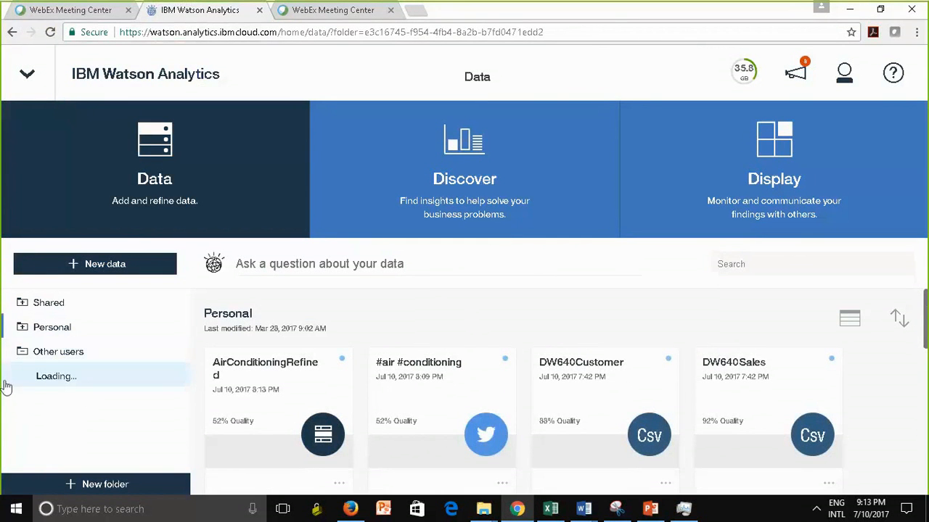
left_click_drag(24, 360, 460, 304)
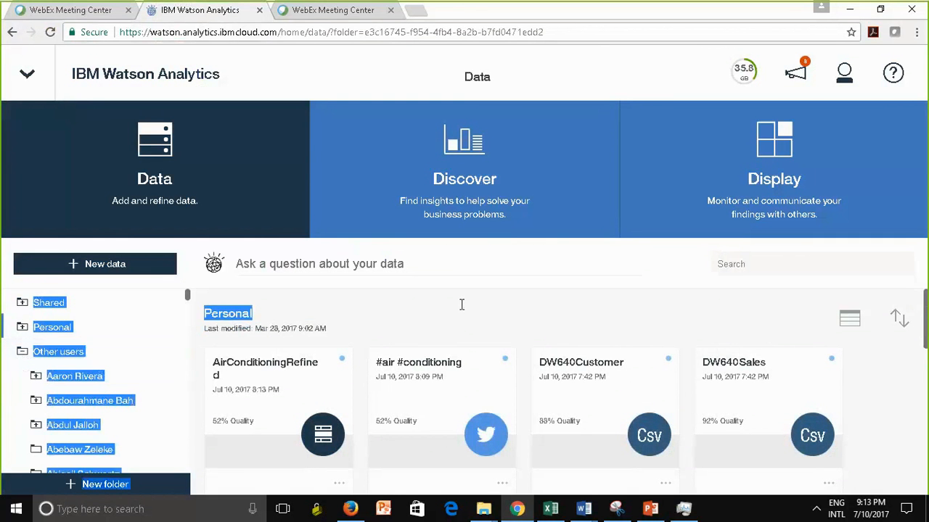
left_click(166, 328)
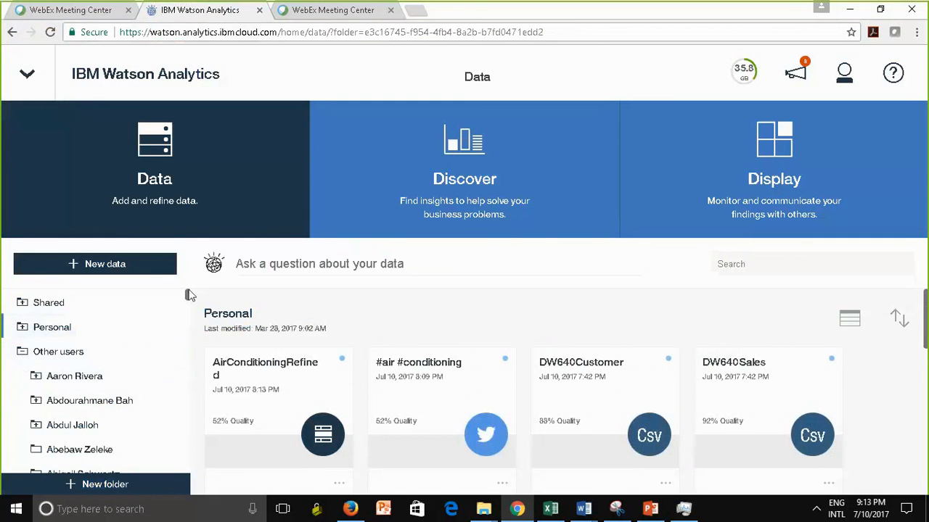
left_click(22, 355)
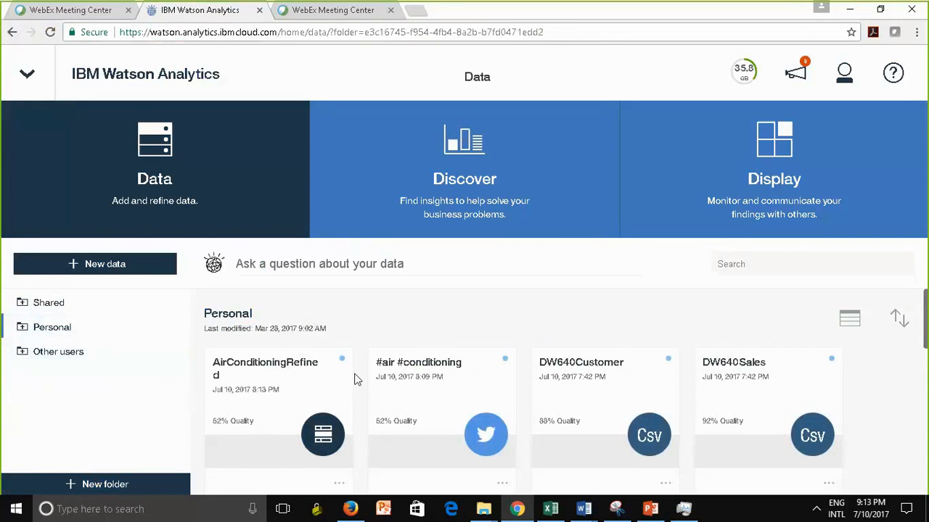
Step: Expand the Personal folder, then open and expand the Shared folder to view its class folders
left_click(42, 330)
left_click(22, 305)
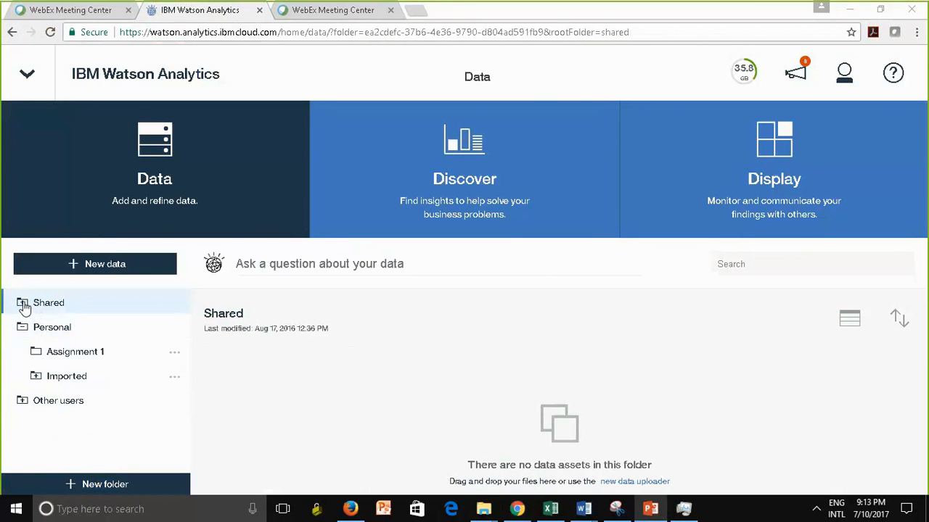
left_click(24, 306)
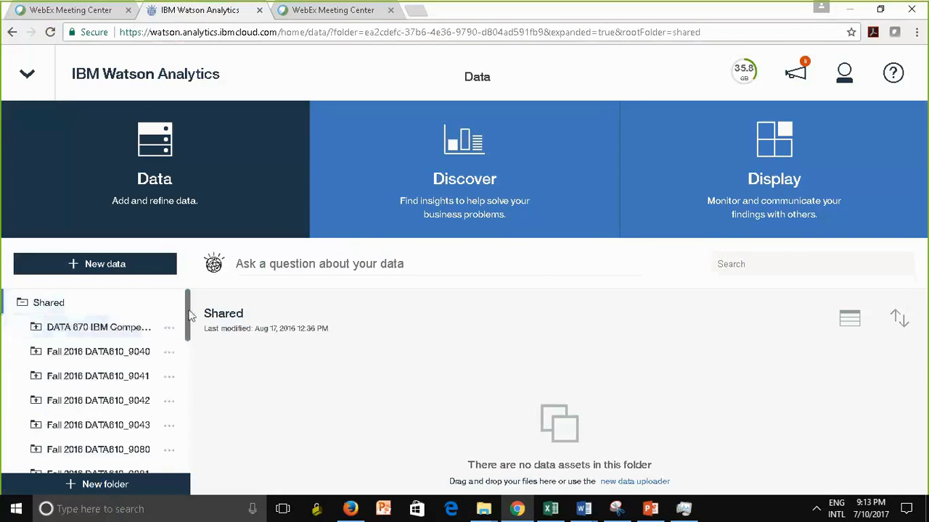
Step: Open the More Sample Datasets folder in the Shared area and look through its datasets
left_click_drag(190, 316, 191, 365)
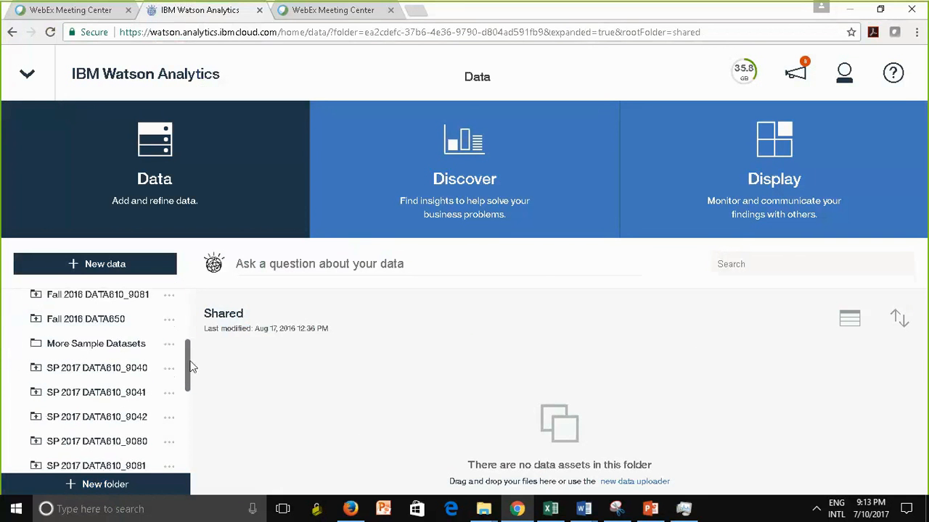
left_click(84, 340)
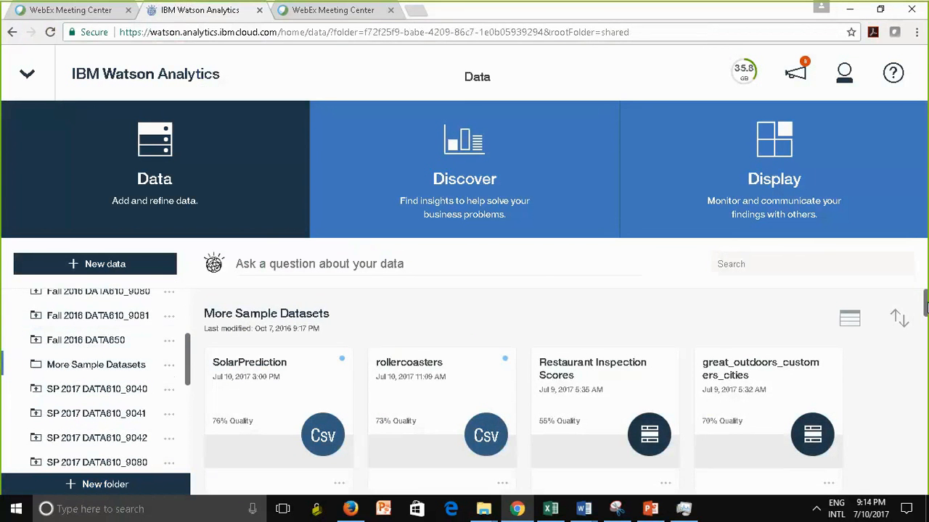
left_click_drag(925, 309, 925, 472)
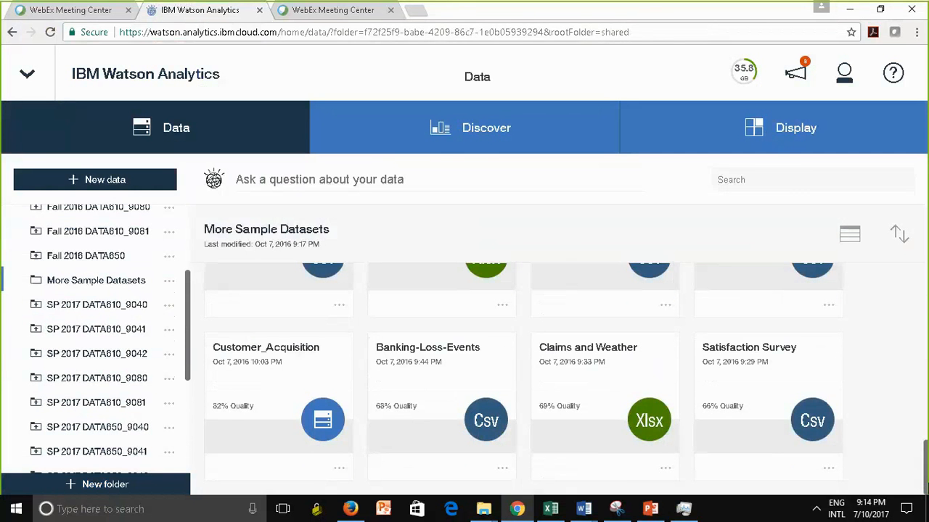
scroll(522, 363, "up", 10)
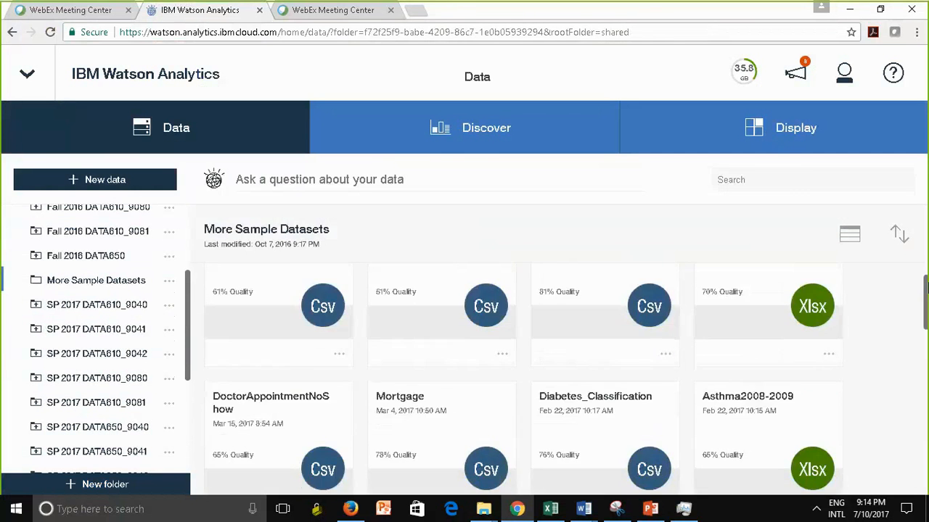
scroll(926, 240, "up", 2)
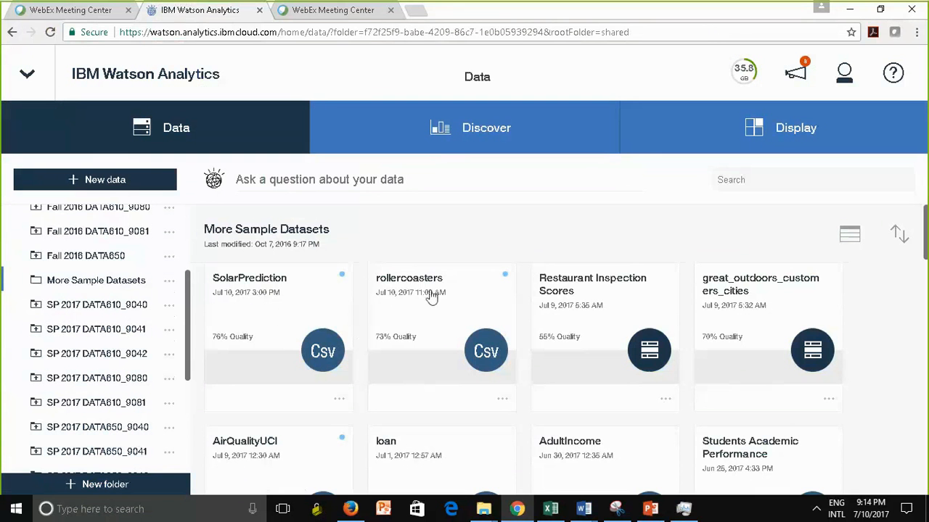
left_click_drag(926, 258, 923, 300)
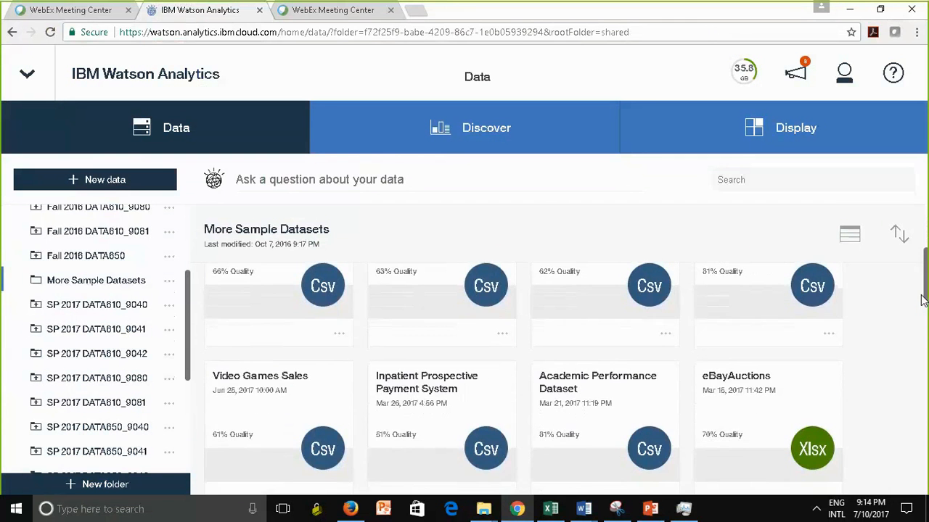
left_click_drag(923, 300, 916, 246)
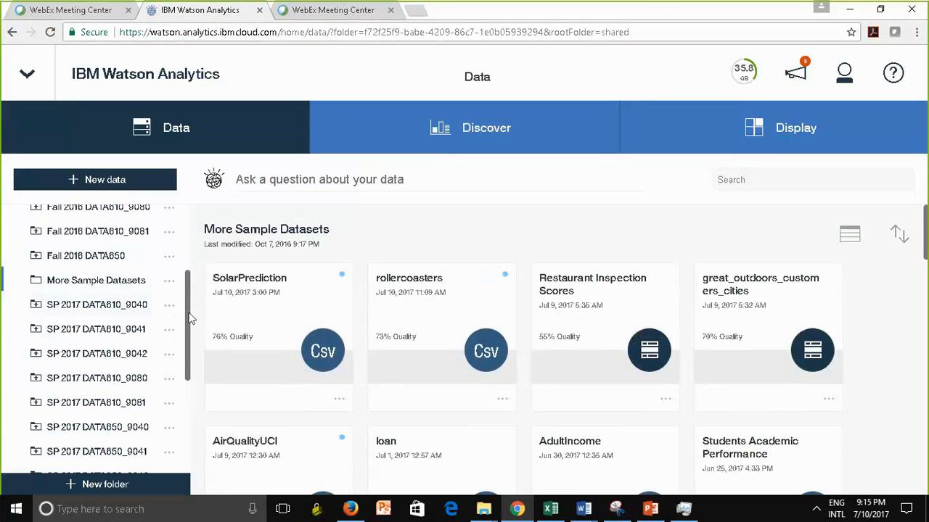
Step: Open the shared SU 2017 DATA 610_9040 folder, view the import sources for adding data, and close them without importing
left_click_drag(190, 319, 192, 394)
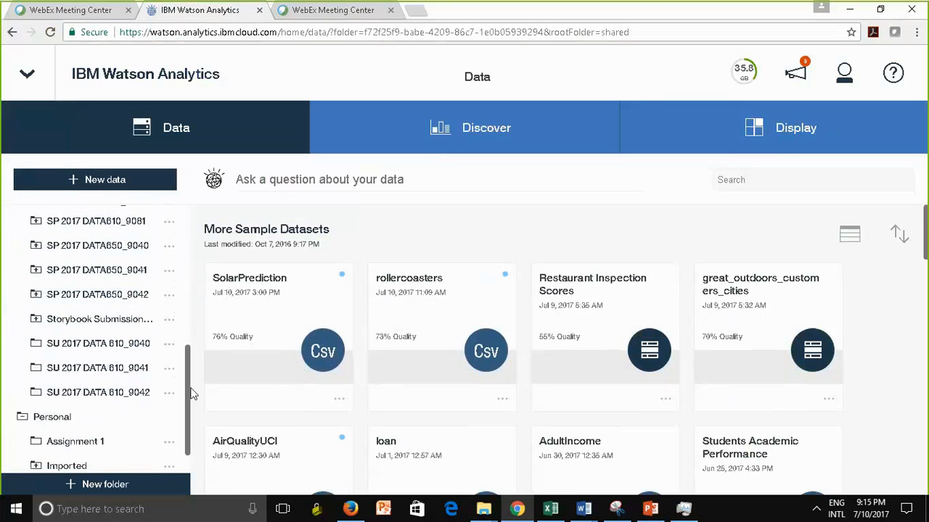
left_click(58, 349)
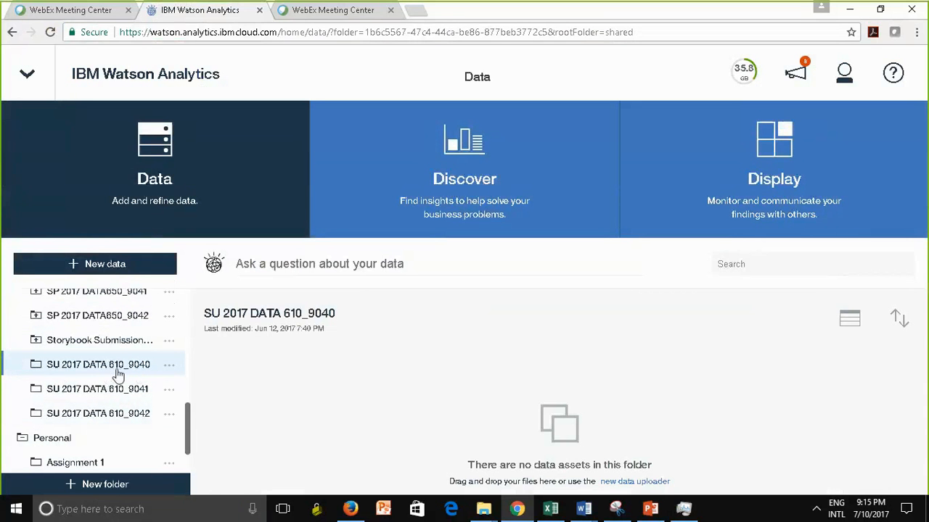
left_click(92, 270)
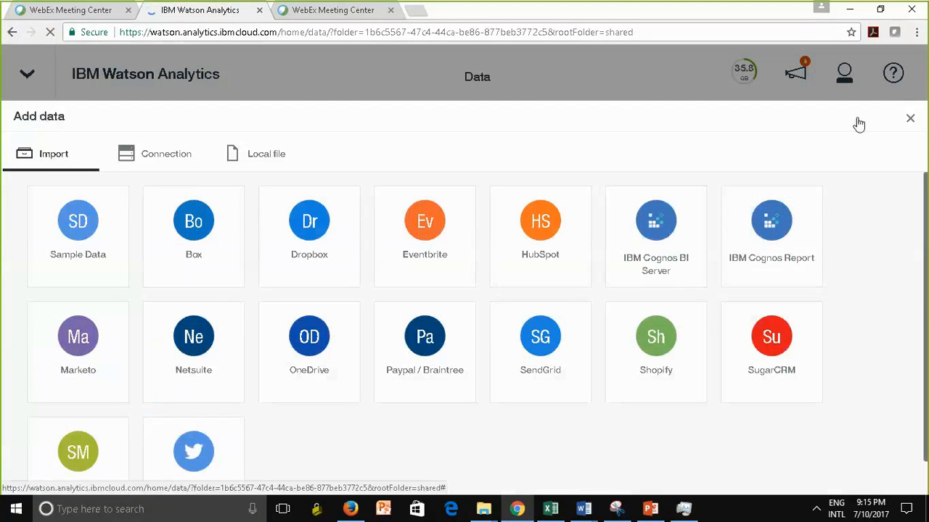
left_click(858, 125)
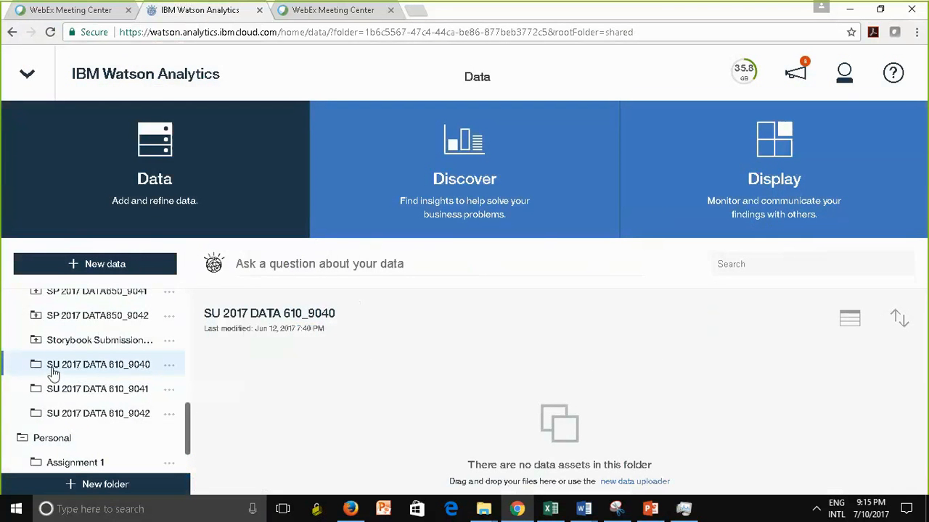
Step: Create a subfolder named Group 1 inside the SU 2017 DATA 610_9040 folder and open it
left_click(84, 484)
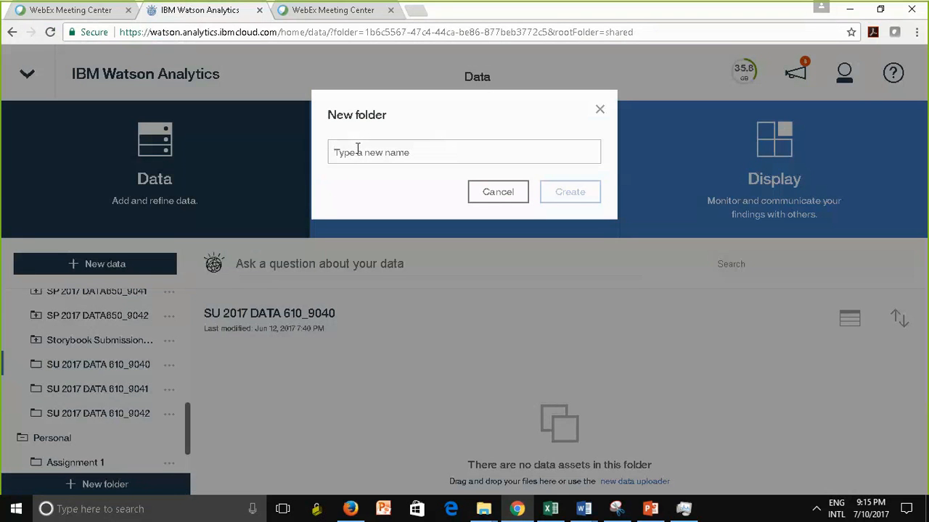
type("G")
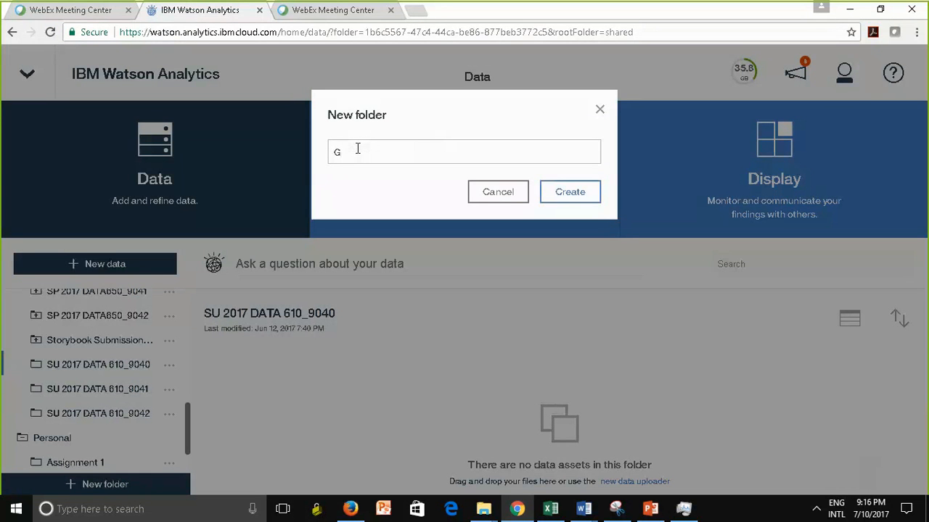
type("roup 1")
left_click(570, 192)
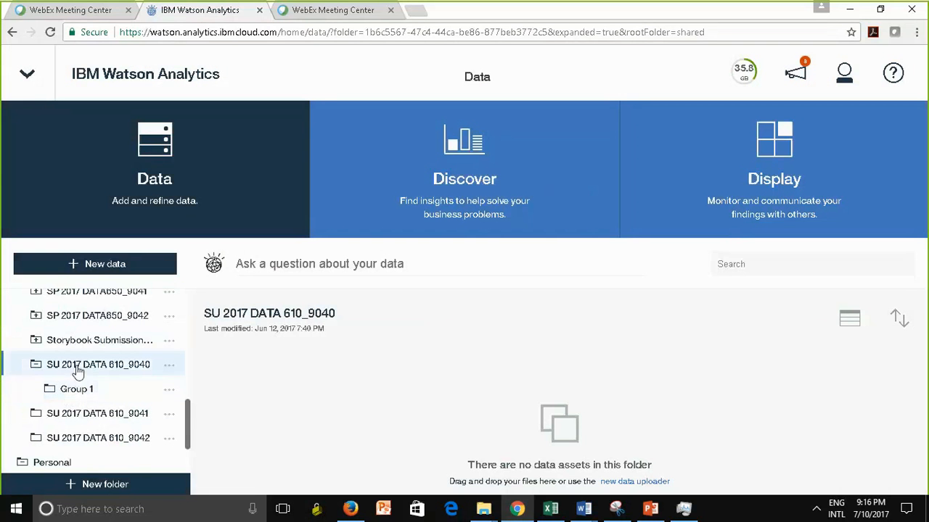
scroll(79, 397, "down", 1)
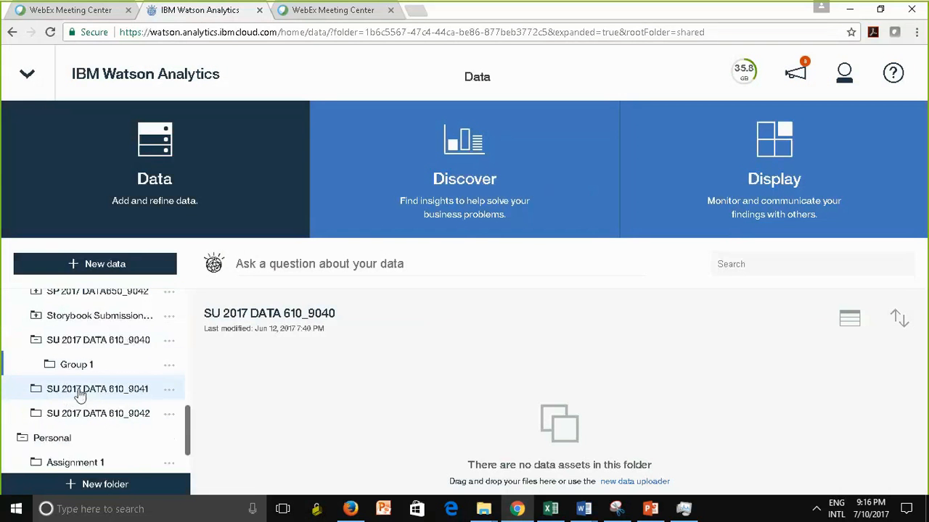
left_click(78, 386)
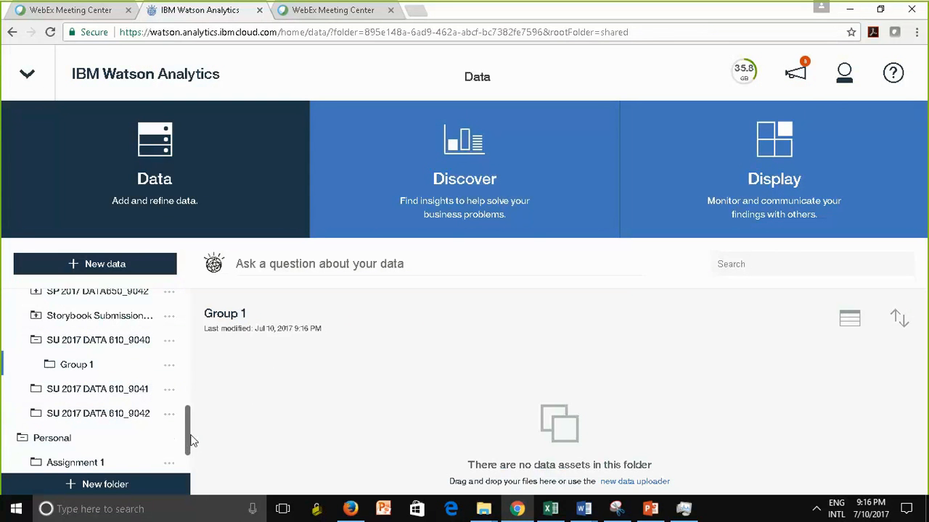
Step: Open the Personal folder, review the actions for the AirConditioningRefined data asset, and try to rename it
left_click_drag(188, 437, 213, 450)
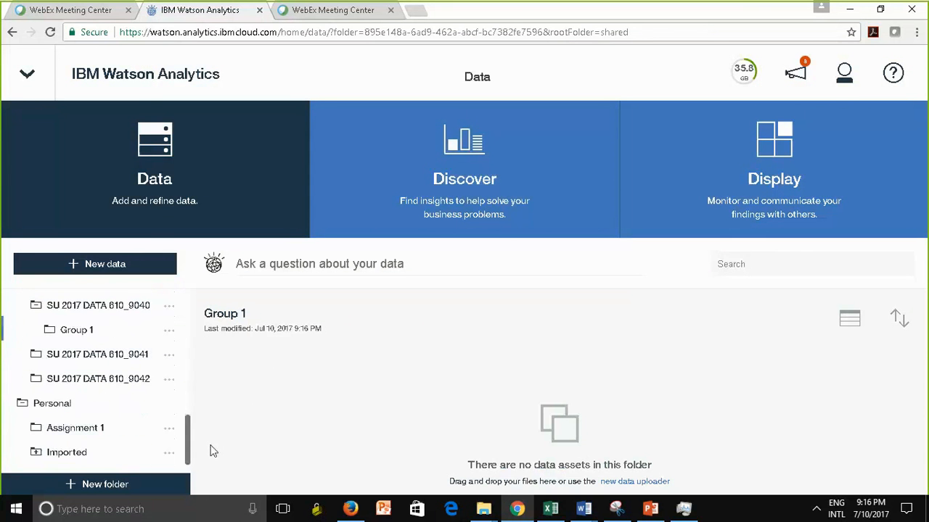
left_click(73, 409)
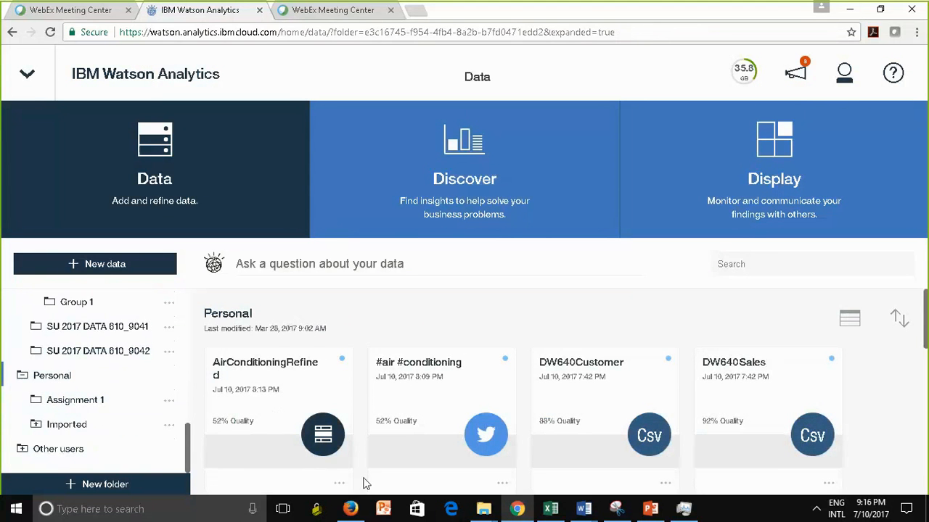
left_click(338, 486)
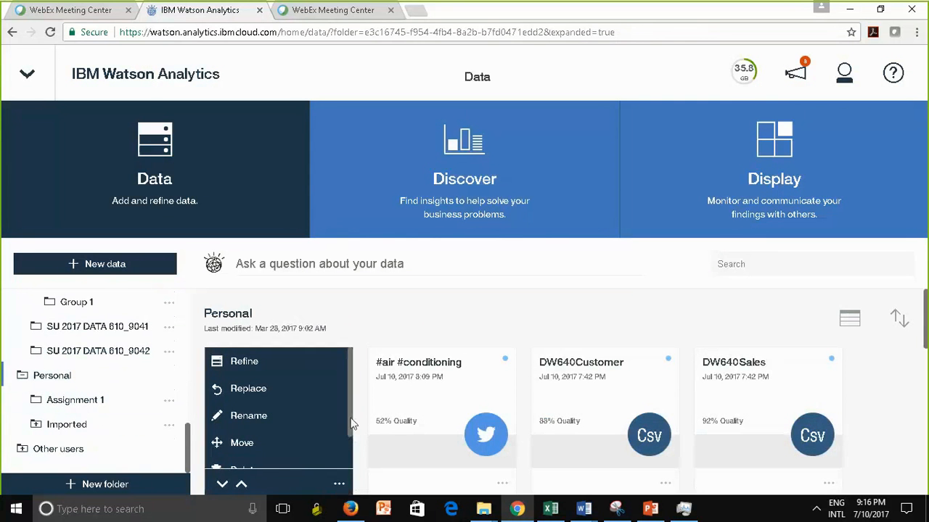
mouse_move(351, 419)
left_mouse_down()
mouse_move(349, 440)
mouse_move(350, 429)
left_mouse_up()
scroll(355, 434, "down", 1)
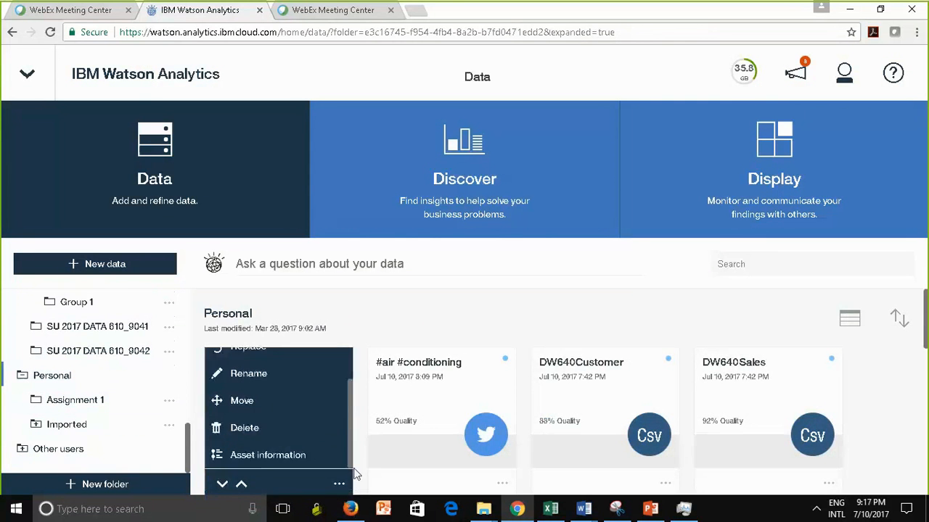
left_click(271, 375)
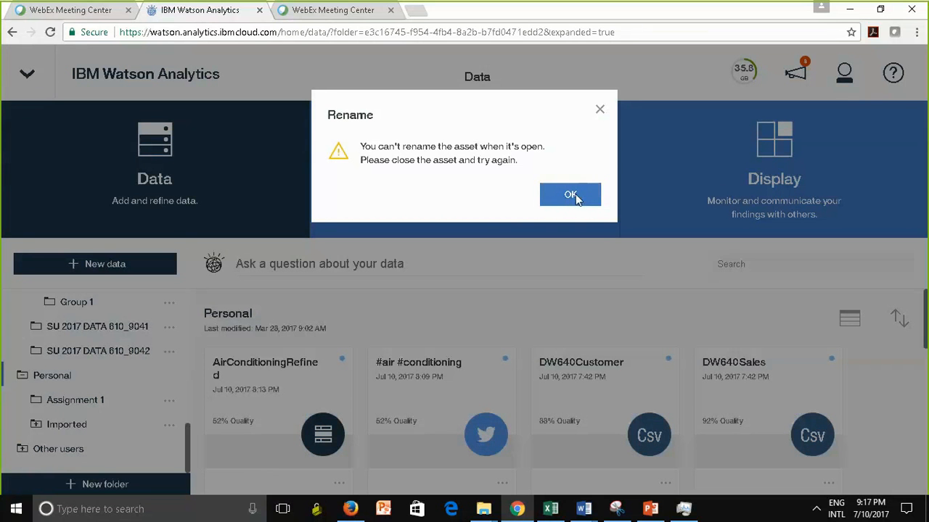
left_click(576, 195)
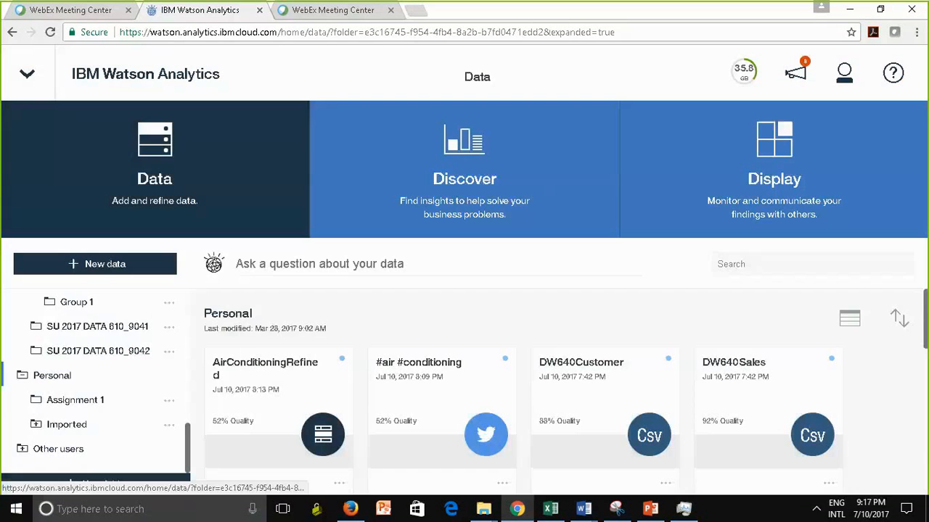
Step: Close the AirConditioningRefined asset in the list of open Watson Analytics assets
left_click(27, 73)
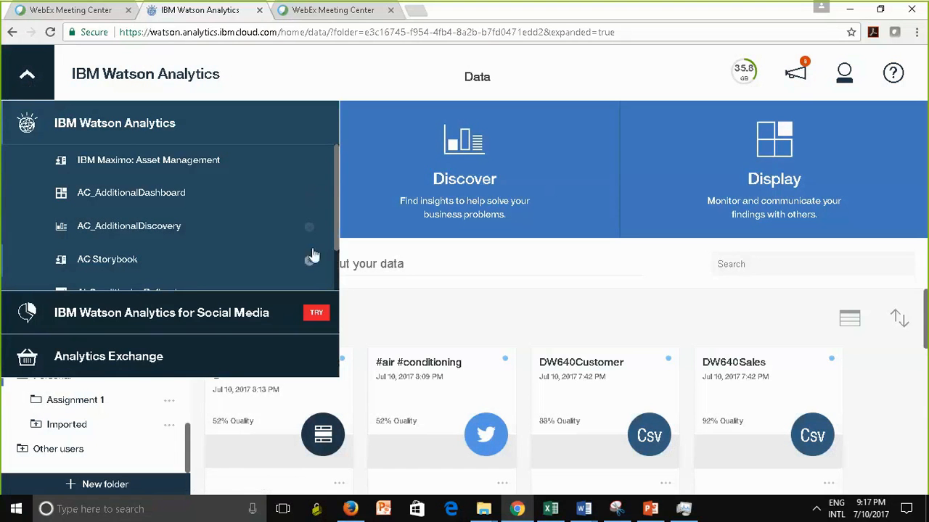
left_click_drag(337, 263, 336, 309)
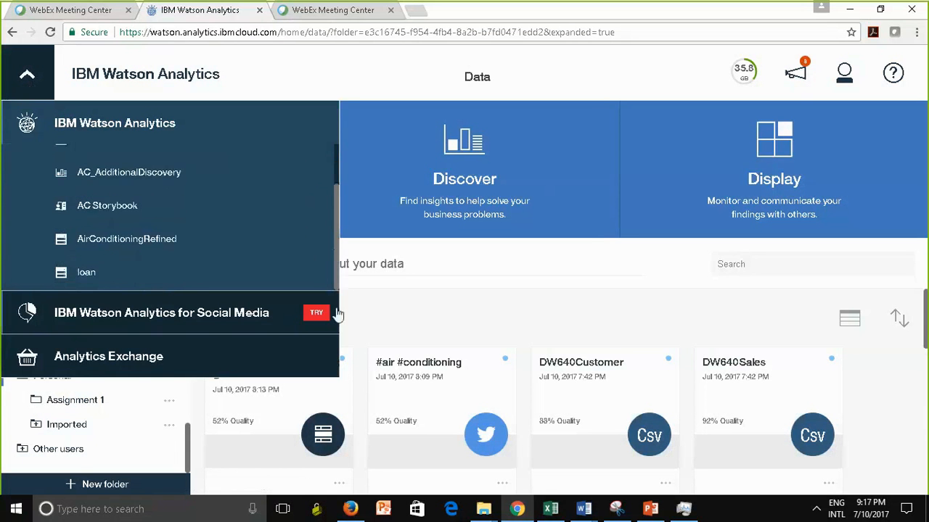
left_click(310, 243)
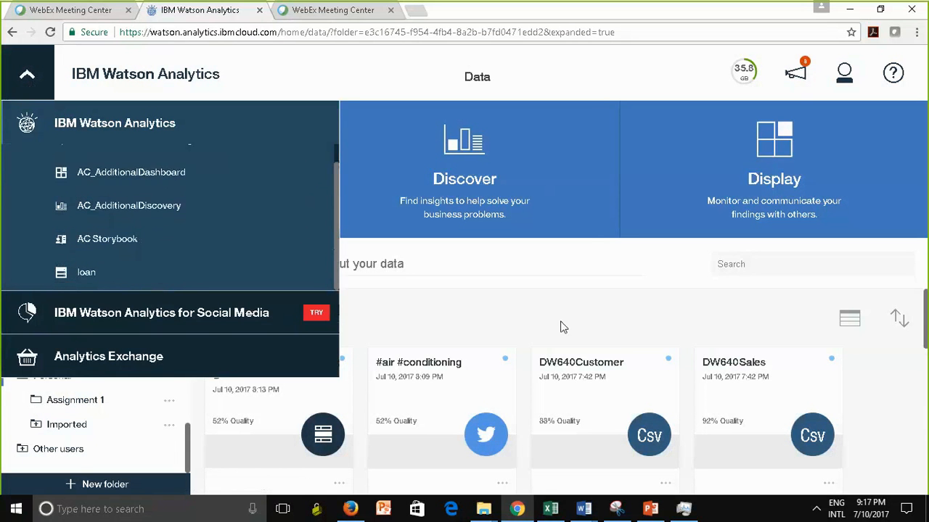
left_click(490, 328)
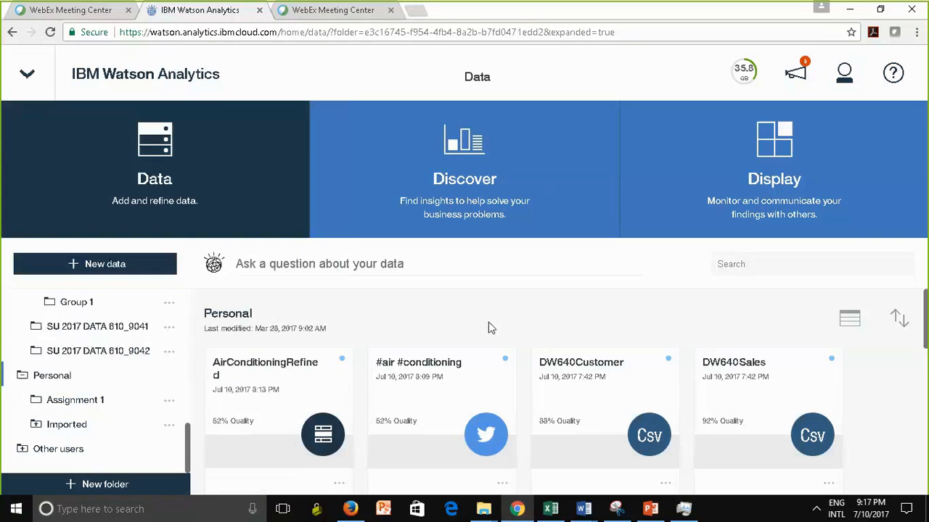
Step: Move AirConditioningRefined to the Group 1 folder under SU 2017 DATA 610_9040, inheriting permissions from that folder
left_click(338, 486)
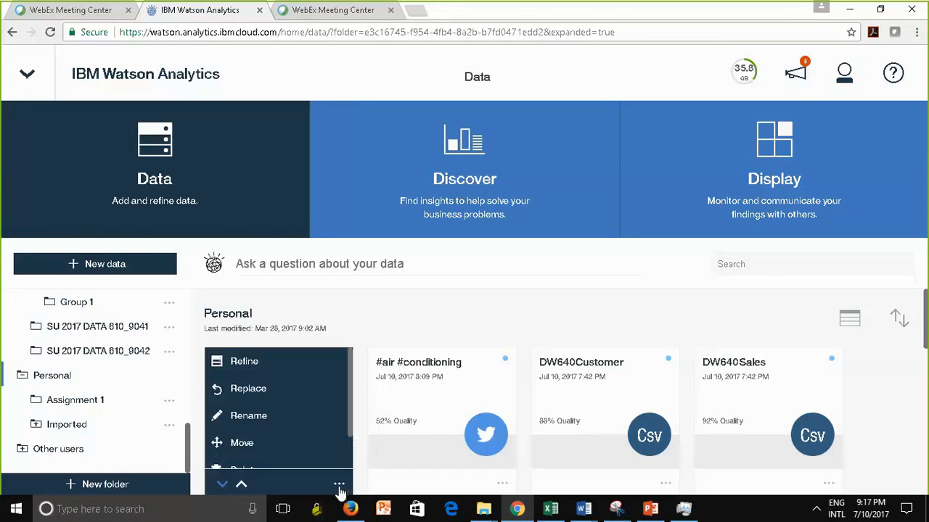
left_click(306, 445)
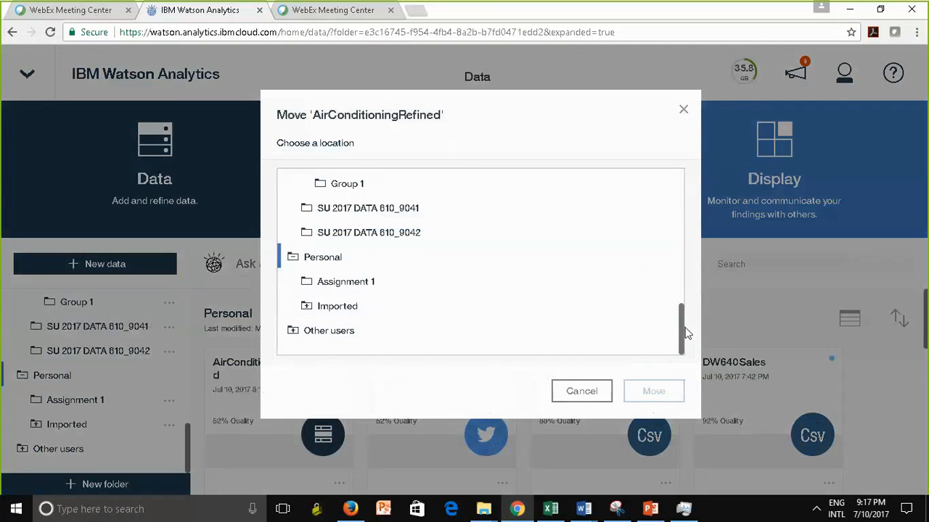
scroll(682, 328, "up", 1)
left_click_drag(683, 324, 683, 321)
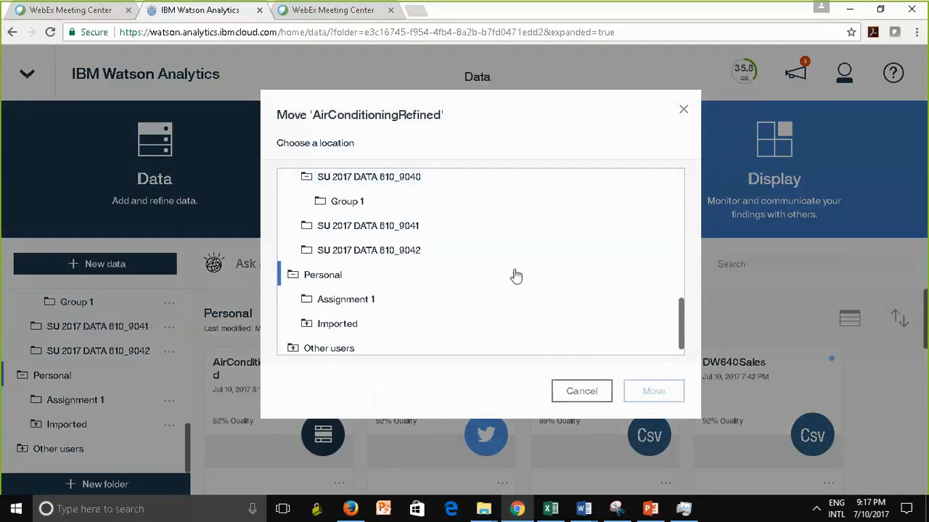
left_click(351, 203)
scroll(357, 210, "up", 1)
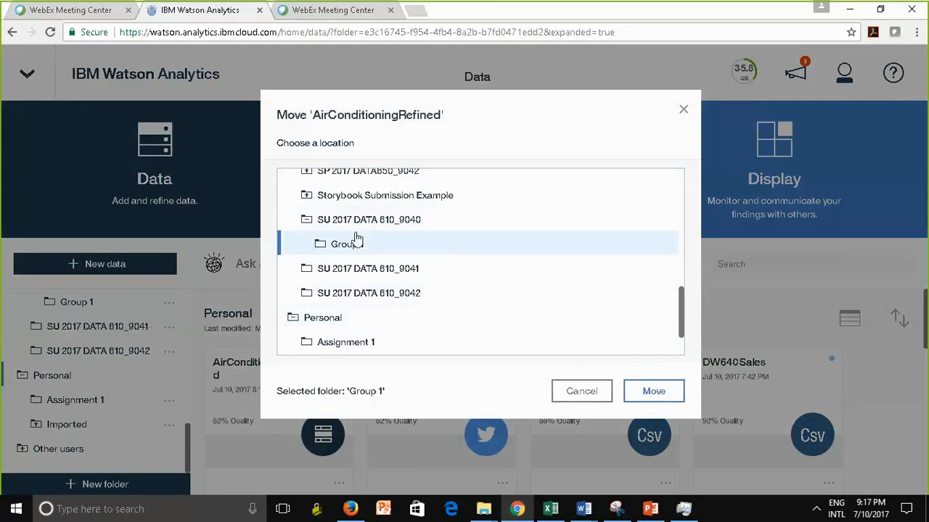
left_click(655, 391)
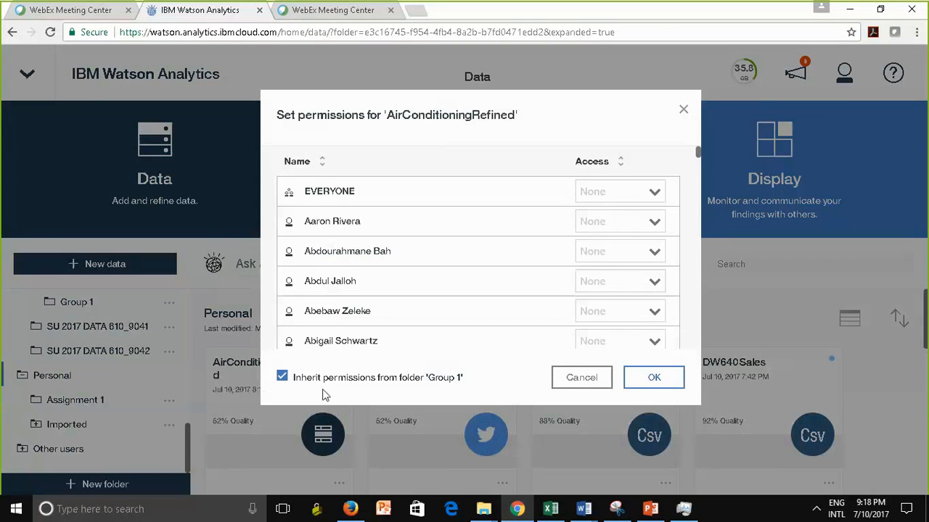
left_click(657, 376)
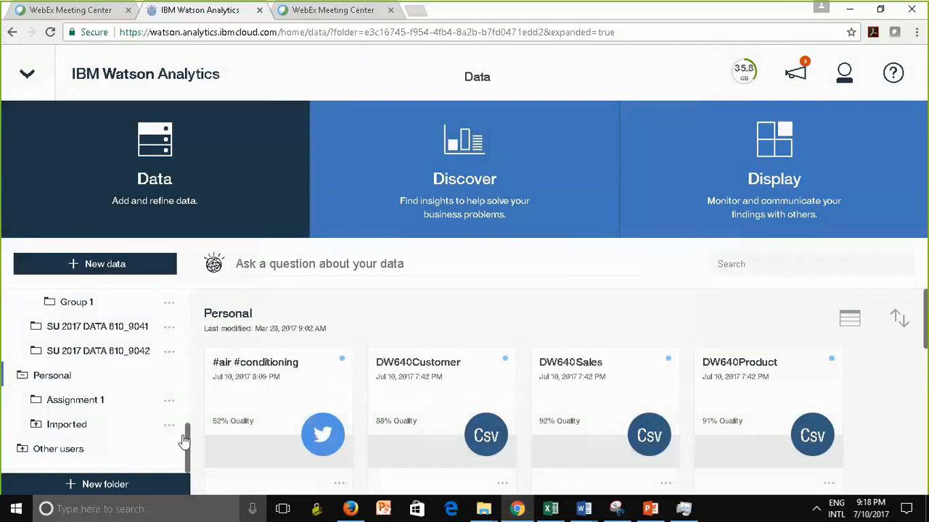
Step: Return to the Shared folder in the folder list, then collapse and re-expand it
left_click_drag(187, 443, 188, 422)
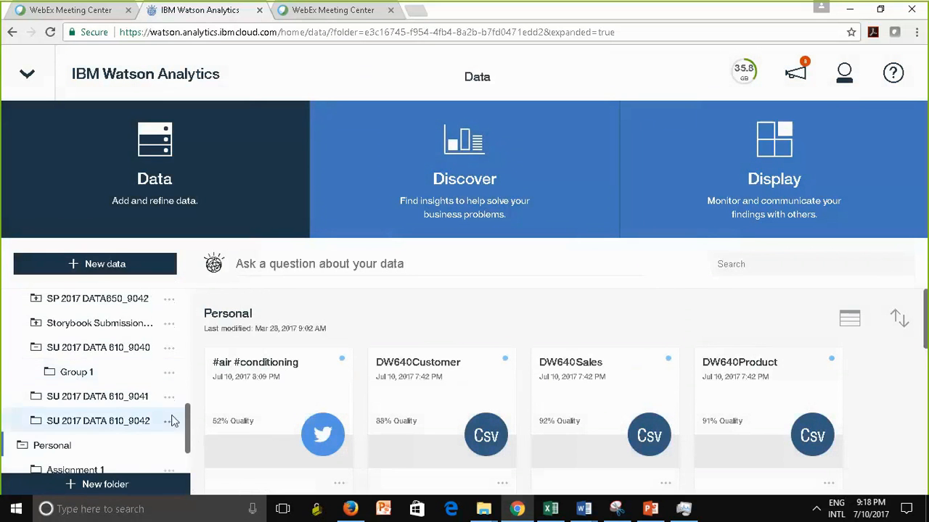
left_click_drag(190, 436, 186, 295)
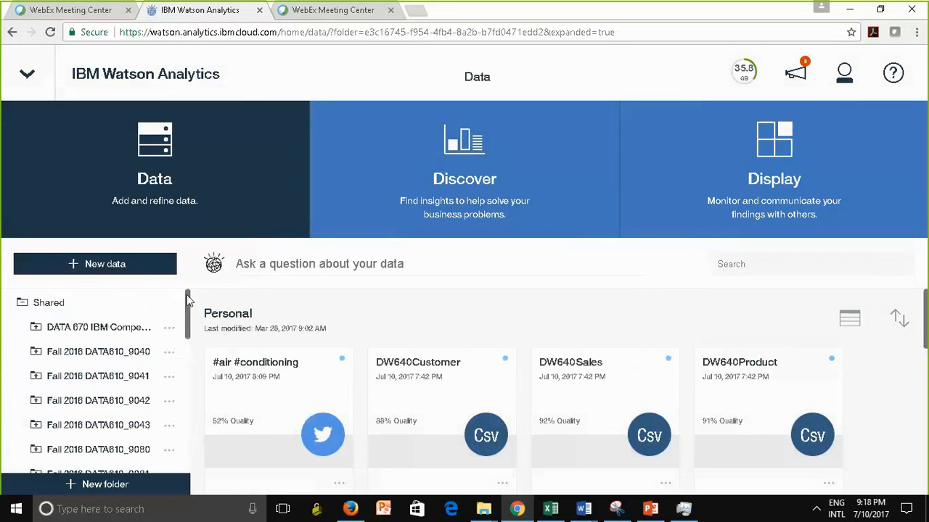
left_click(23, 304)
left_click(22, 304)
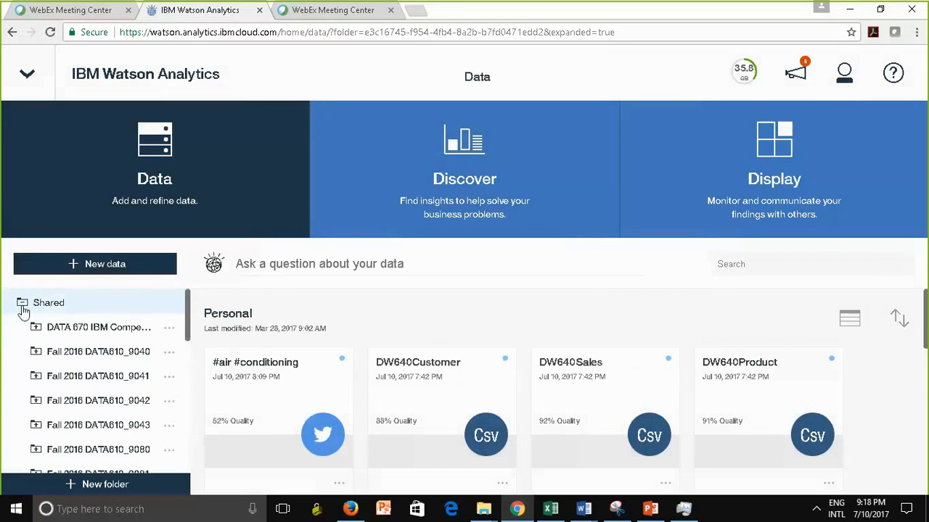
Step: Look through the Shared data folder, collapse its subfolders, and return to the Personal folder
left_click(23, 304)
left_click(22, 304)
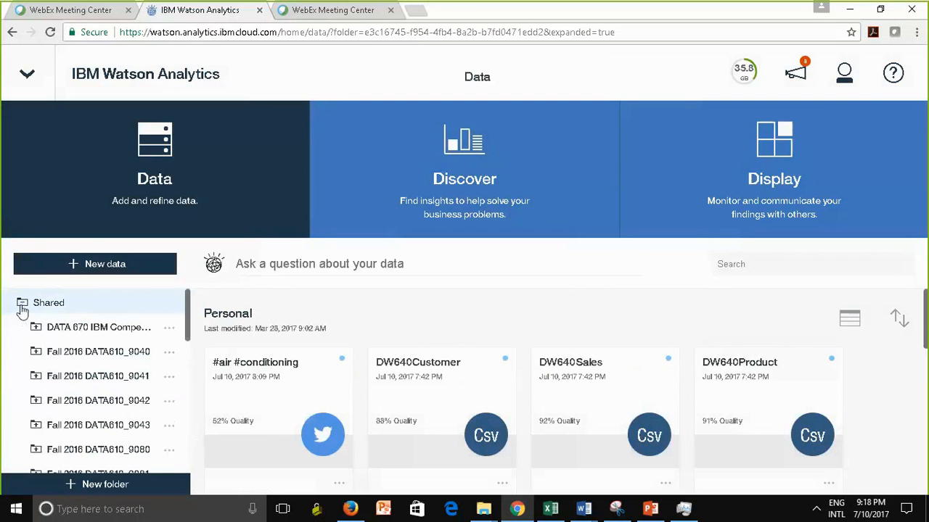
left_click(61, 310)
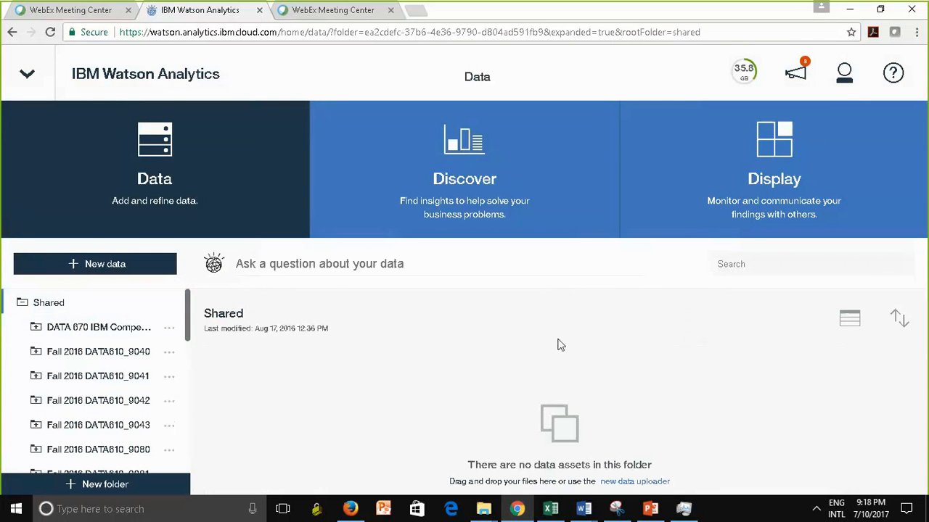
left_click(23, 303)
left_click(81, 304)
left_click(22, 304)
left_click(55, 329)
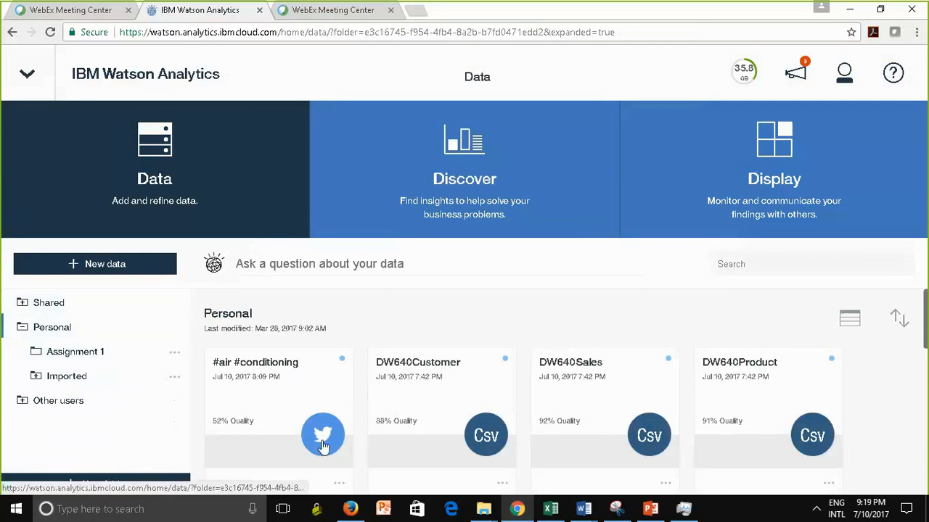
Step: Review the asset information of the #air #conditioning data asset, highlighting its creator, and close the details
left_click(339, 486)
scroll(353, 430, "down", 1)
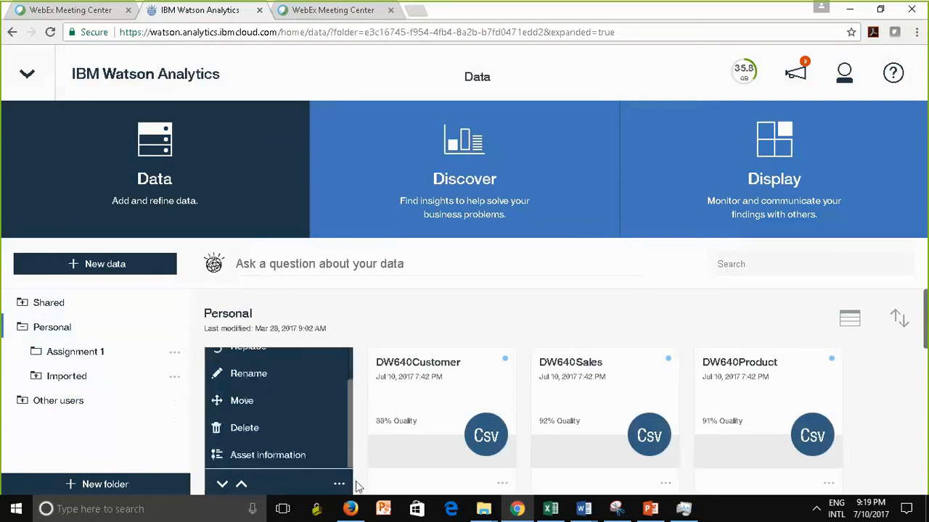
left_click(283, 456)
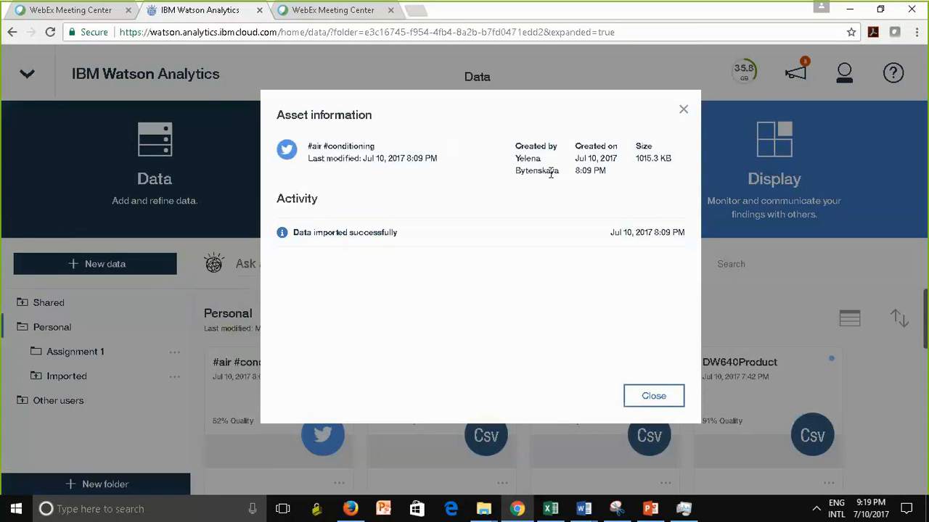
left_click_drag(559, 172, 515, 158)
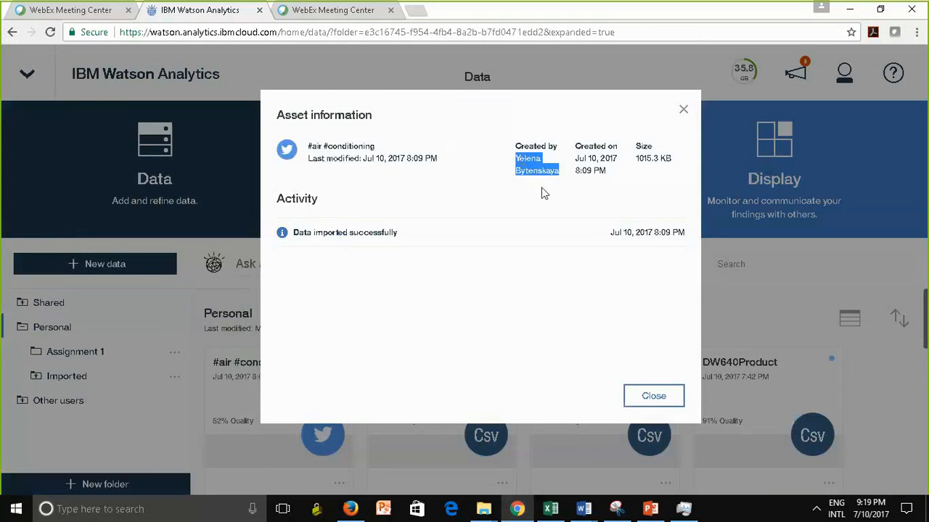
left_click(420, 193)
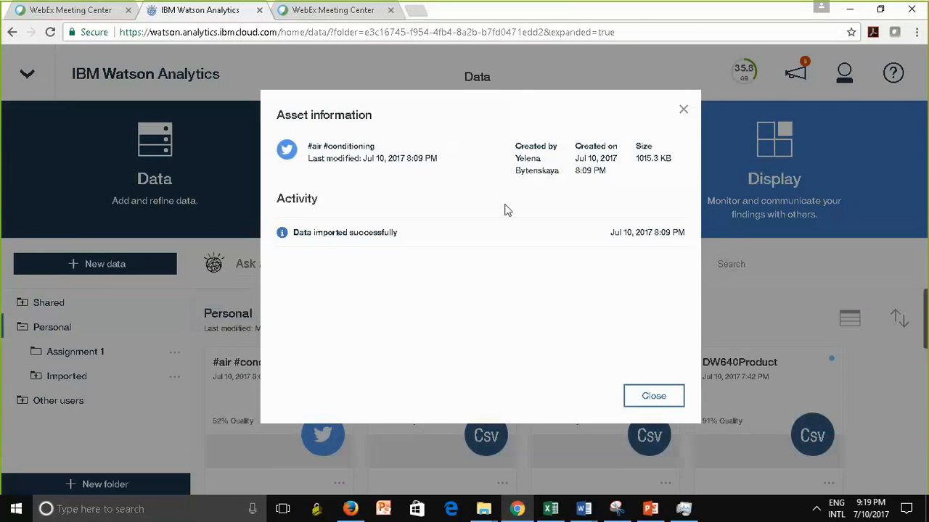
left_click(660, 399)
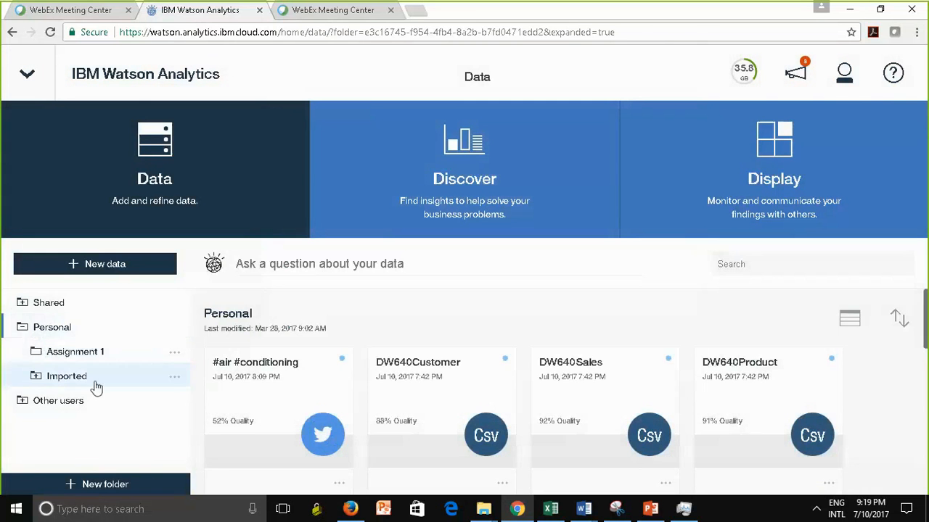
Step: Open the shared Group 1 folder under SU 2017 DATA 610_9040 and check its data assets and discovery sets
left_click(49, 306)
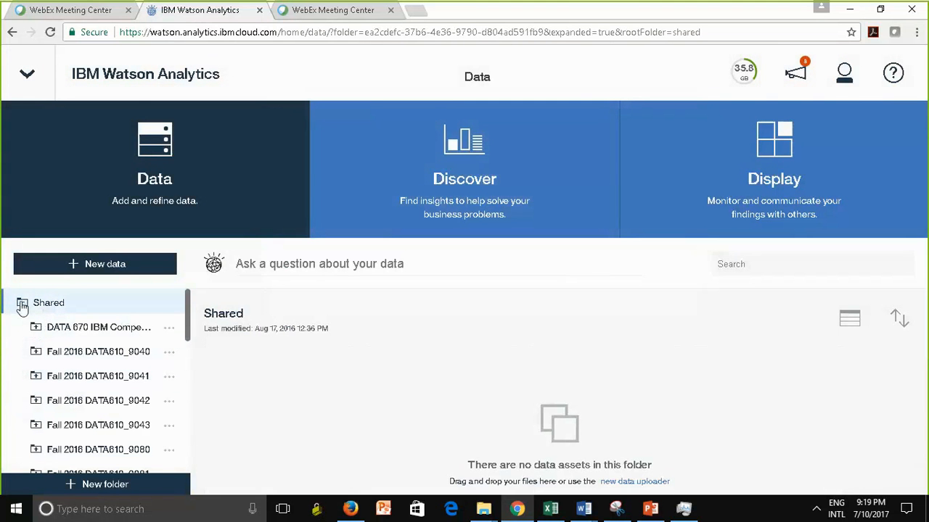
left_click_drag(187, 321, 187, 445)
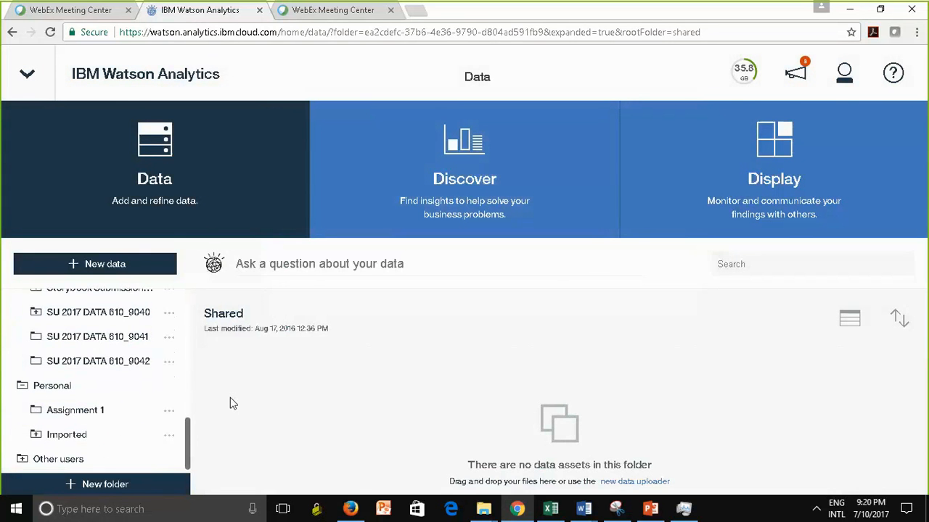
left_click(36, 313)
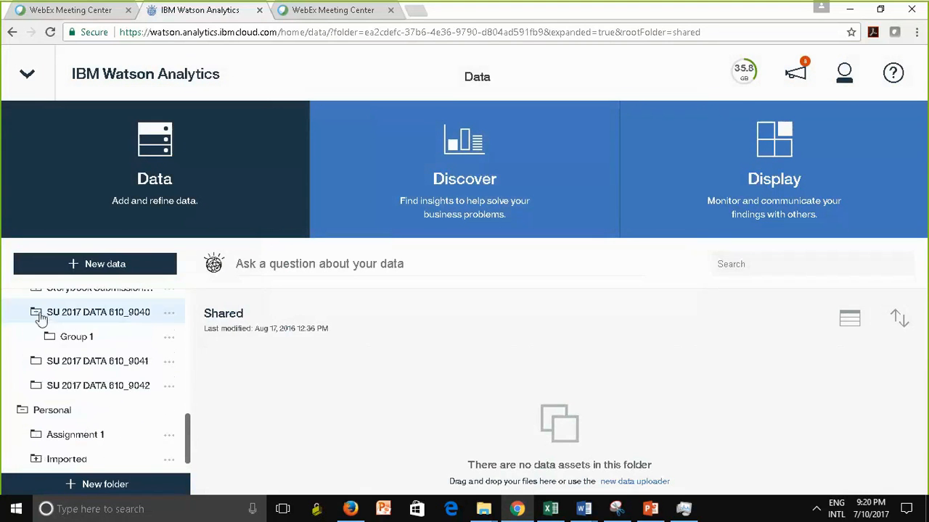
left_click(76, 337)
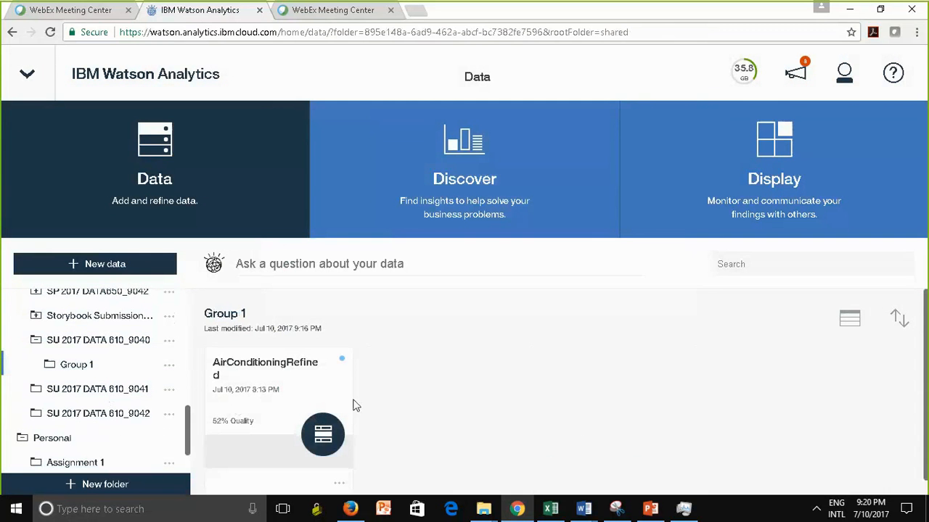
left_click(452, 181)
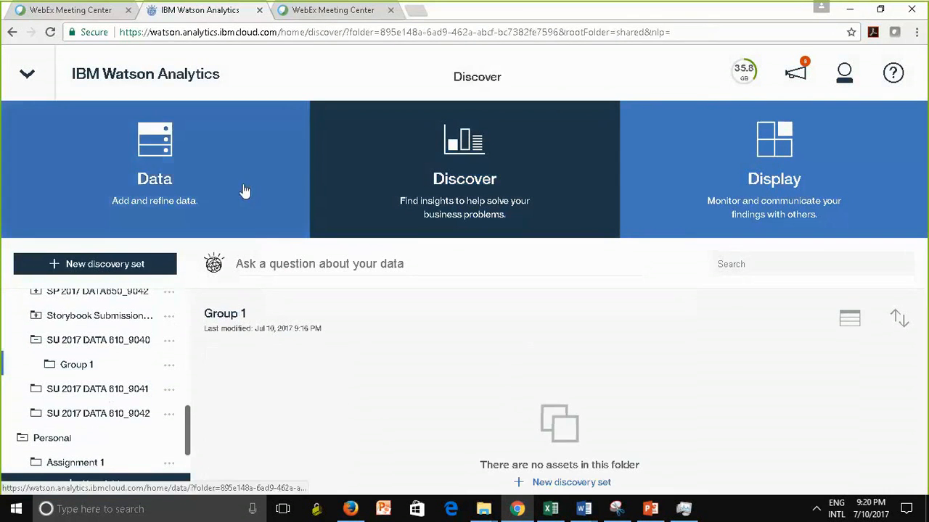
left_click(189, 179)
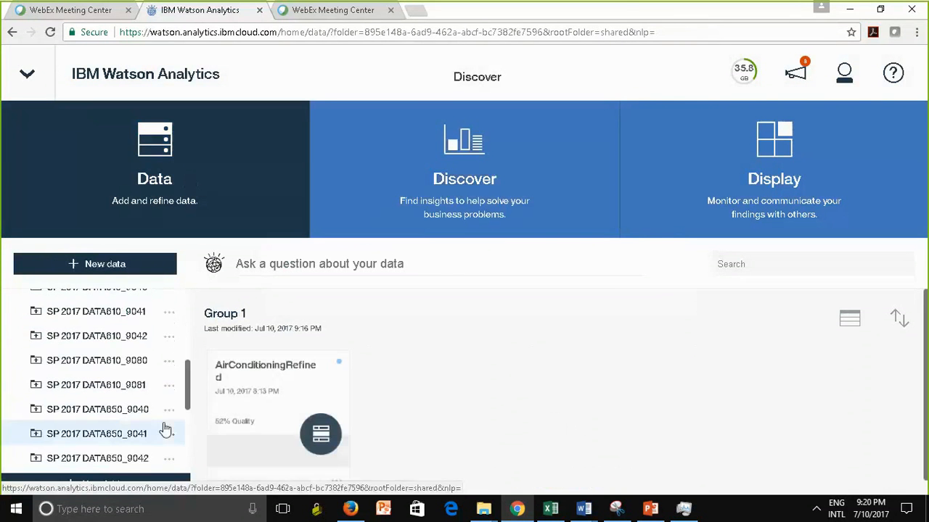
Step: Collapse the Shared and Personal folders in the data folder list
scroll(165, 429, "down", 3)
scroll(146, 322, "up", 3)
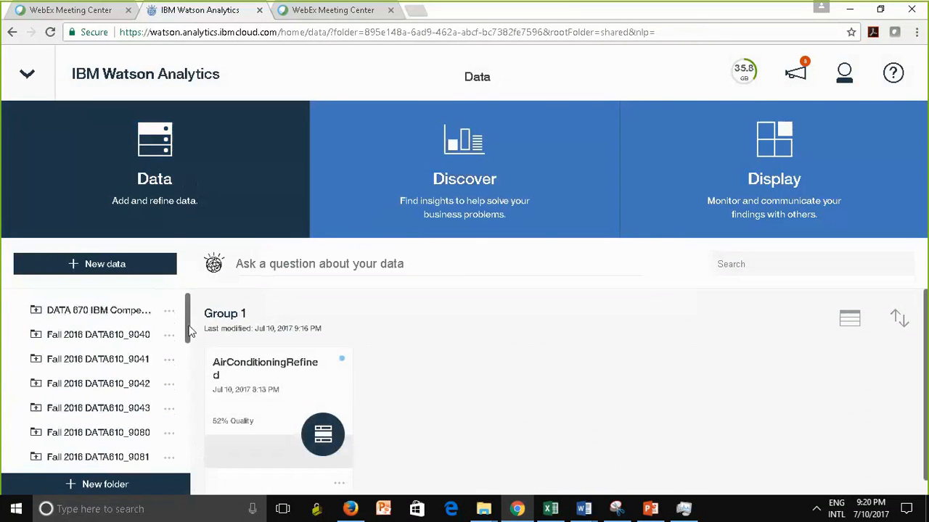
left_click(22, 304)
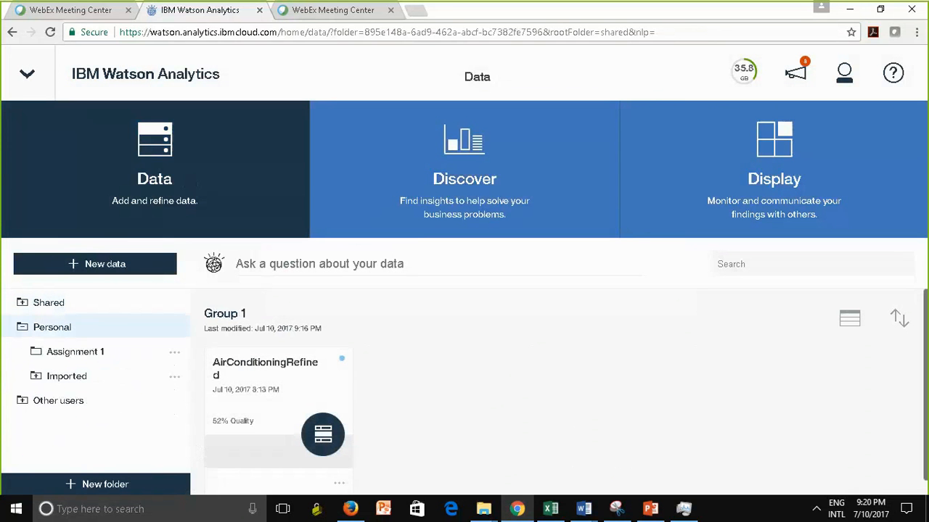
left_click(23, 327)
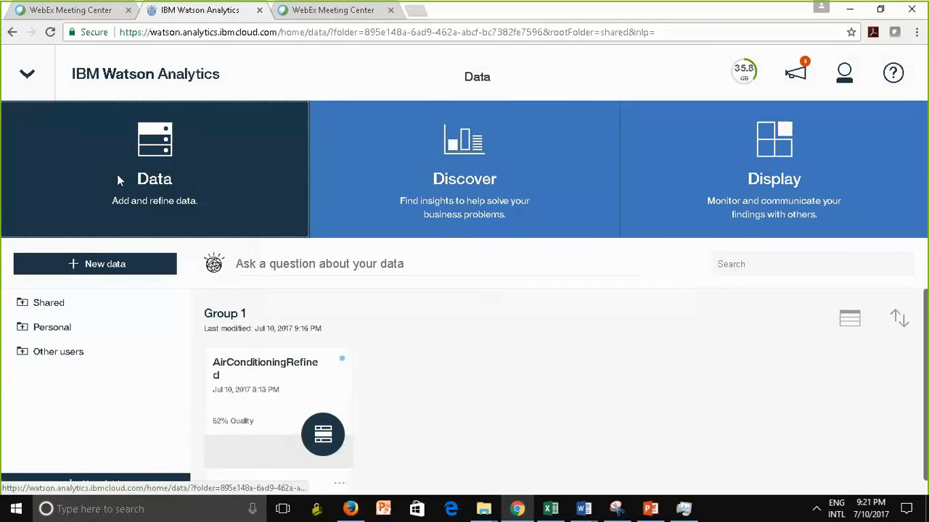
Step: Try to move the AC_AdditionalDiscovery discovery set out of the Personal folder
left_click_drag(117, 176, 464, 264)
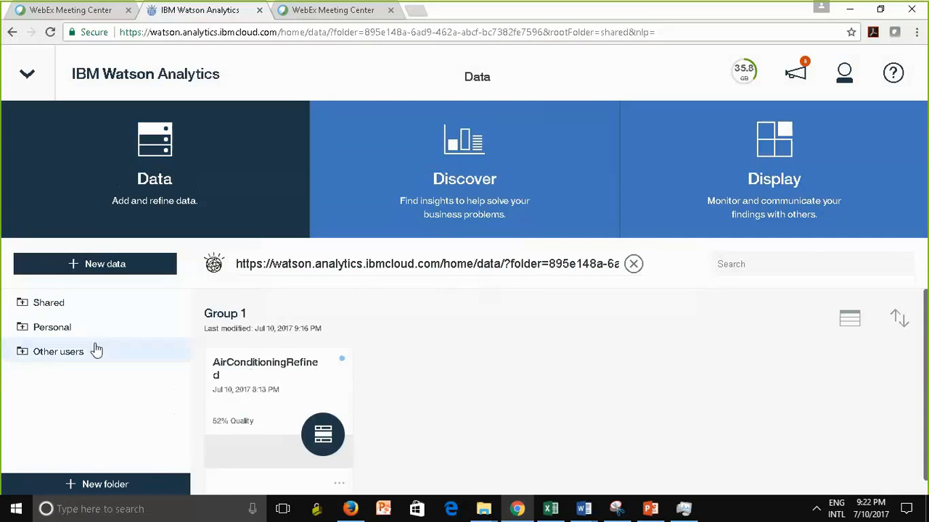
left_click(57, 333)
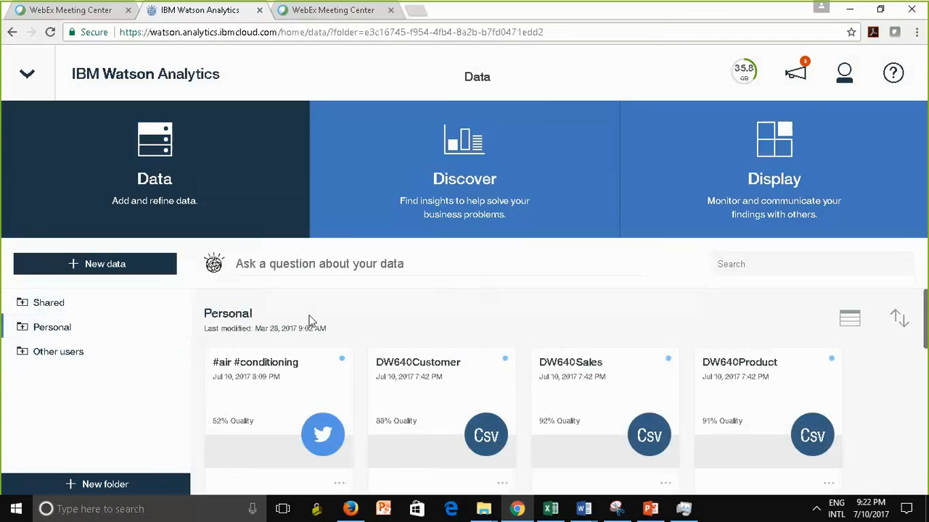
left_click(442, 206)
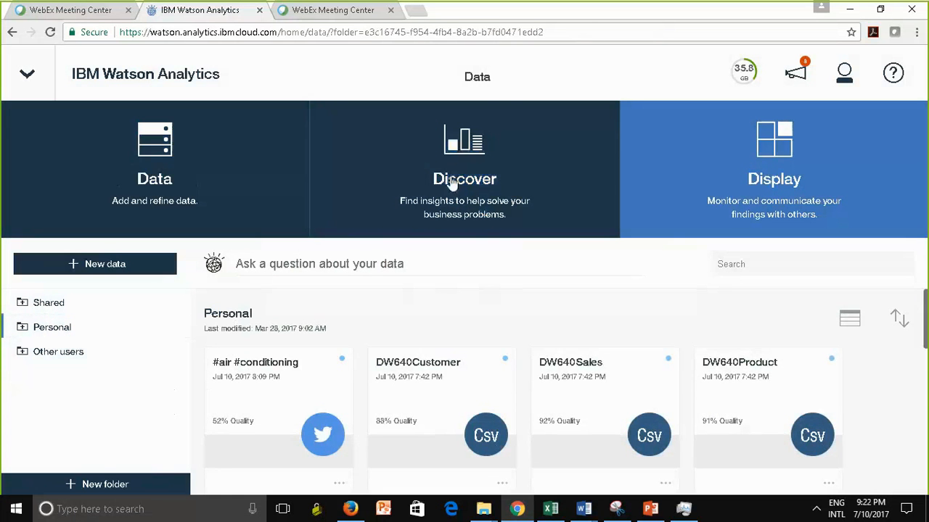
left_click(338, 487)
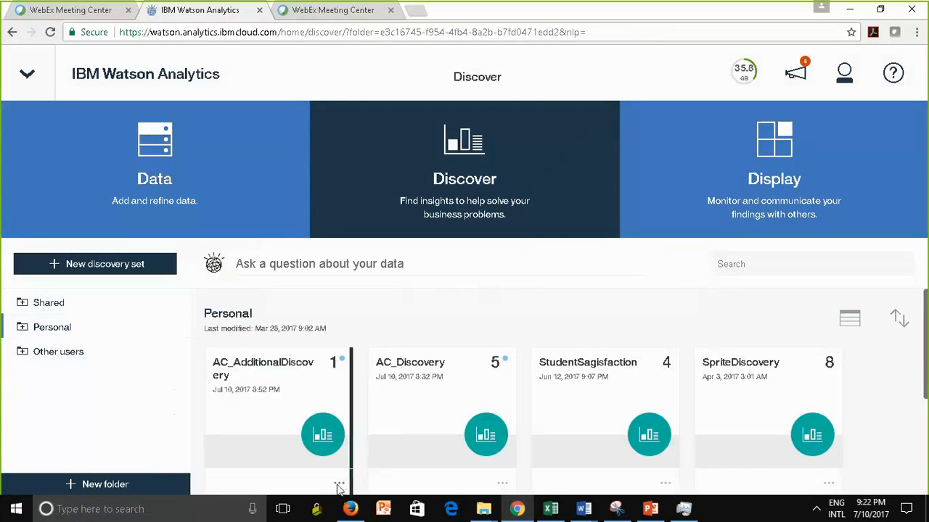
left_click(250, 390)
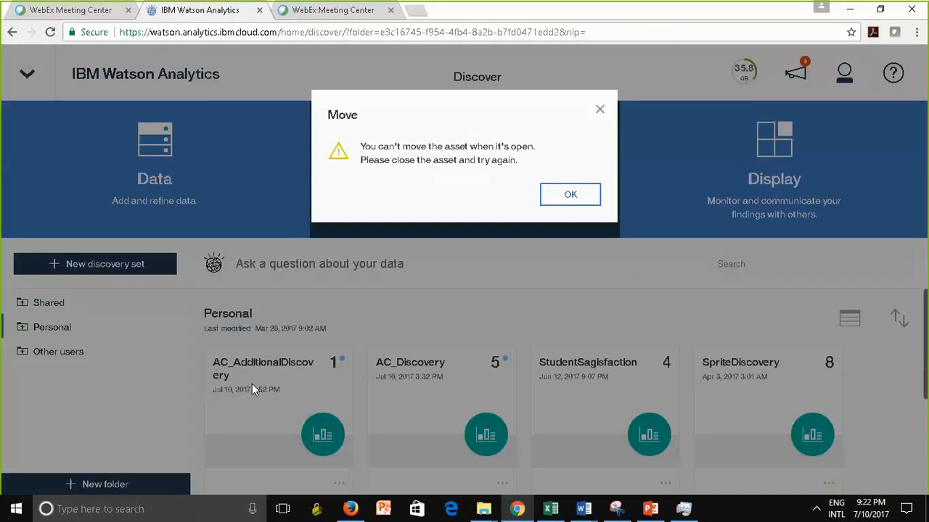
left_click(572, 193)
Step: Close AC_AdditionalDashboard, AC_AdditionalDiscovery and AC Storybook in the list of open assets
left_click(29, 68)
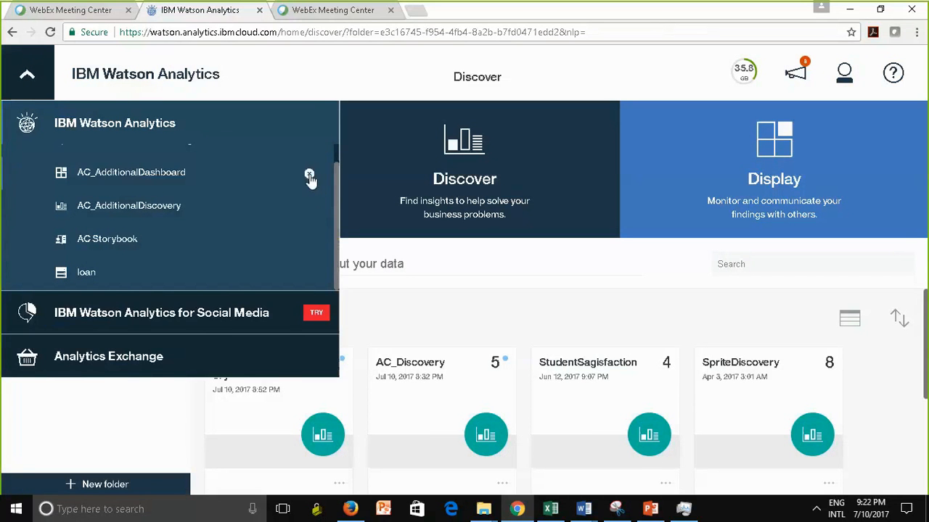
left_click(309, 174)
left_click(314, 197)
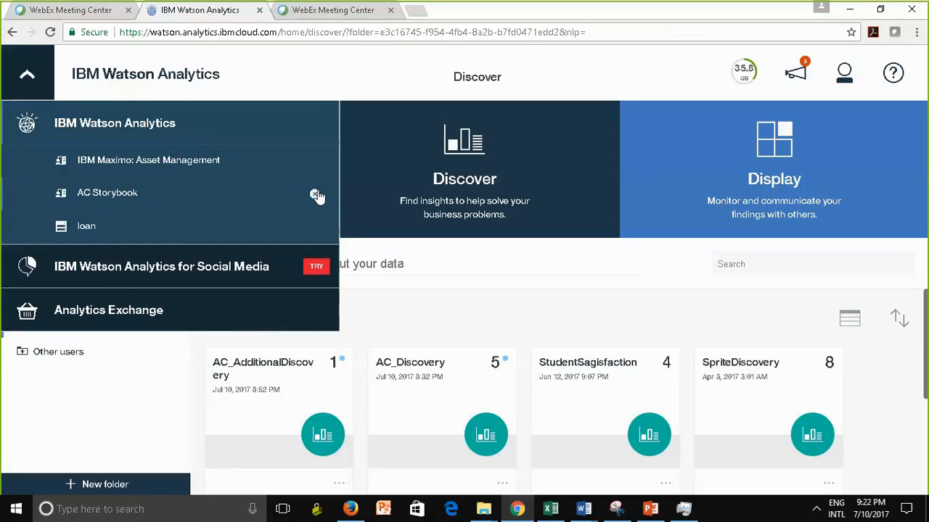
left_click(315, 195)
left_click(520, 317)
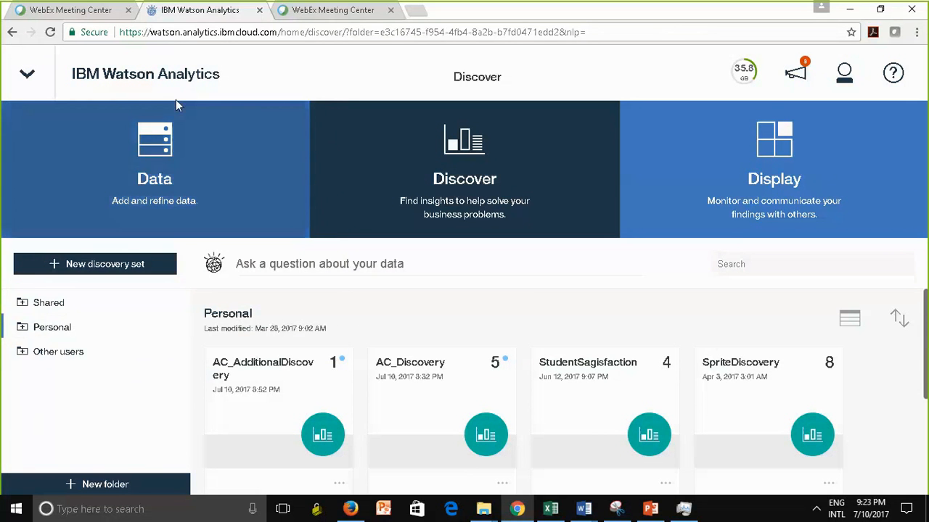
Step: Close the remaining open assets, IBM Maximo: Asset Management and loan
left_click(26, 79)
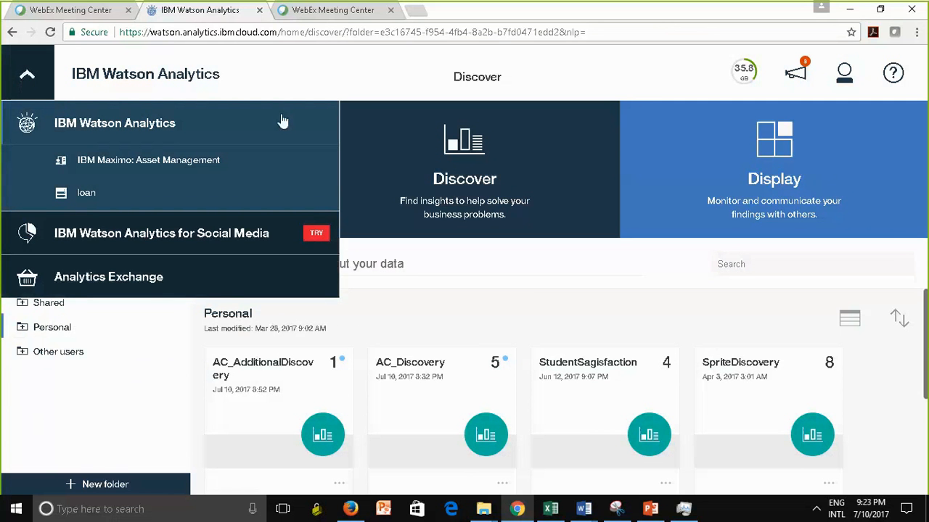
mouse_move(318, 199)
mouse_move(313, 172)
left_click(313, 163)
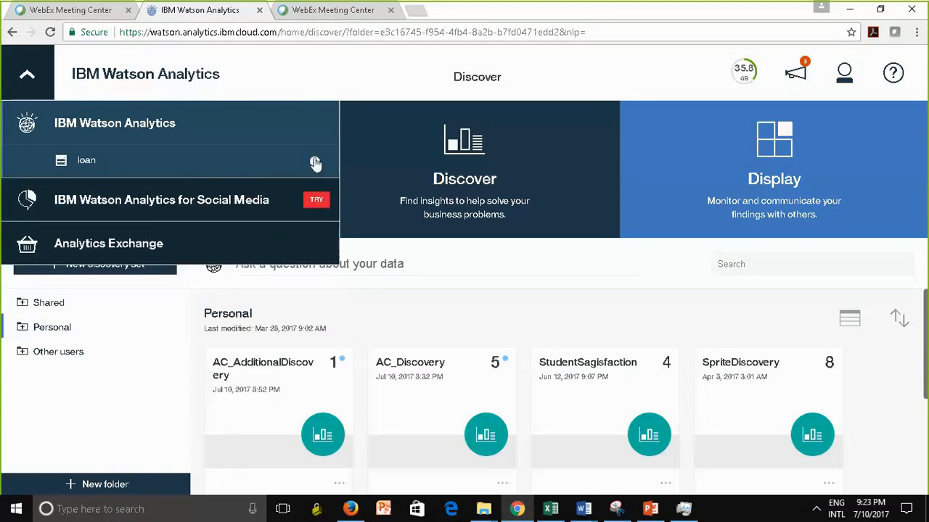
left_click(315, 162)
left_click(586, 317)
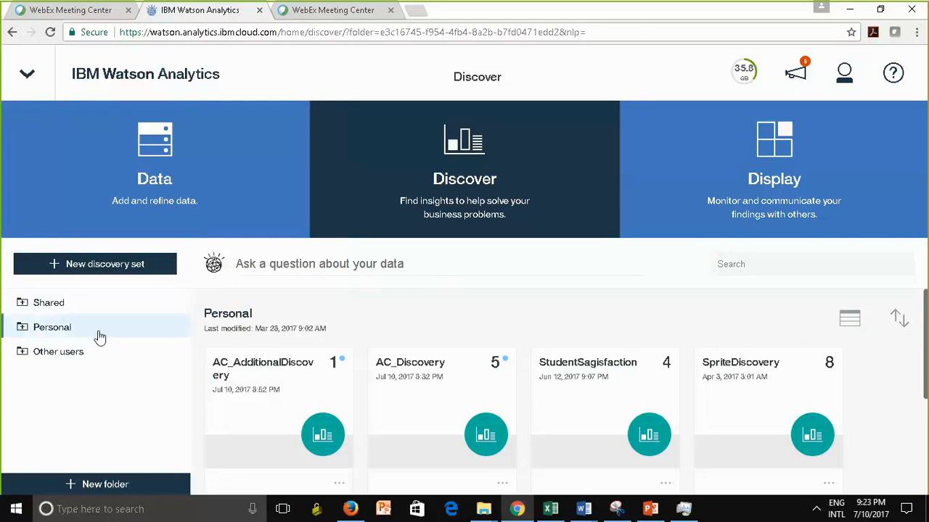
Step: Start a new discovery set from the #air #conditioning asset in the Personal data folder, then close it
left_click(25, 309)
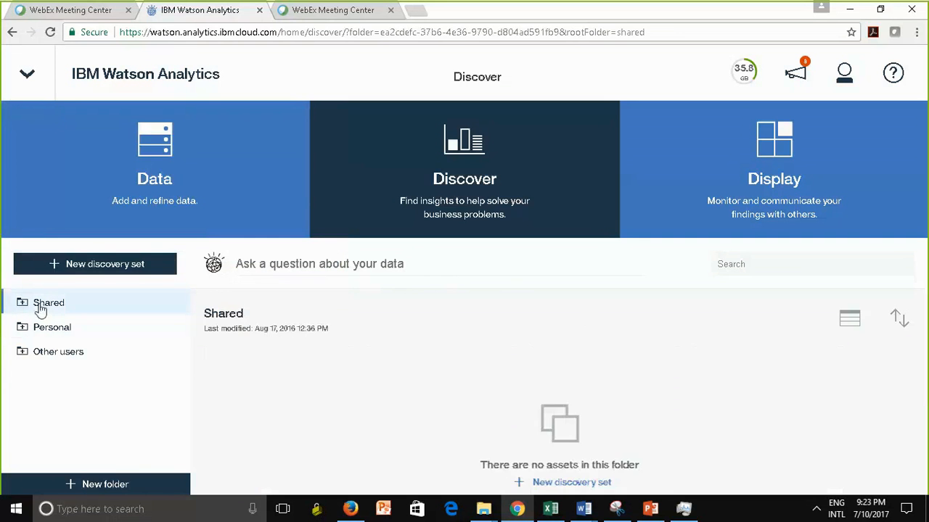
left_click(80, 201)
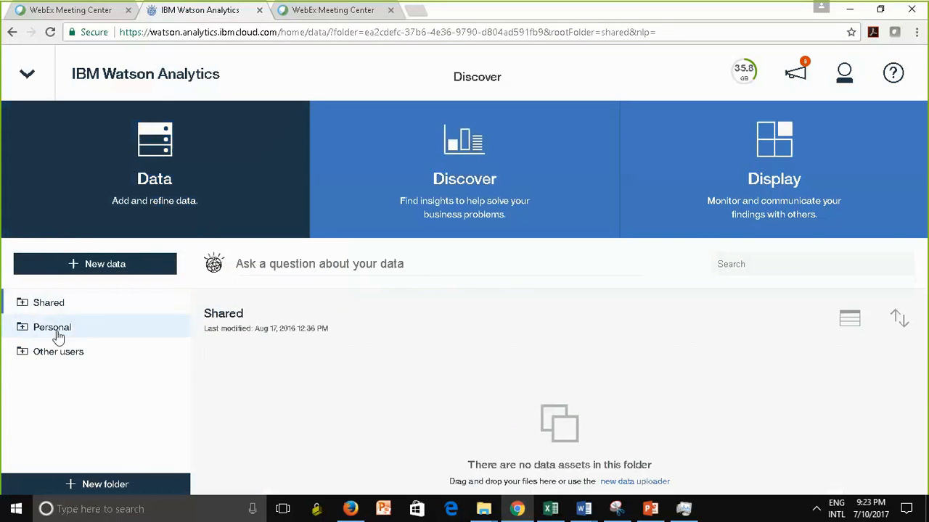
left_click(56, 333)
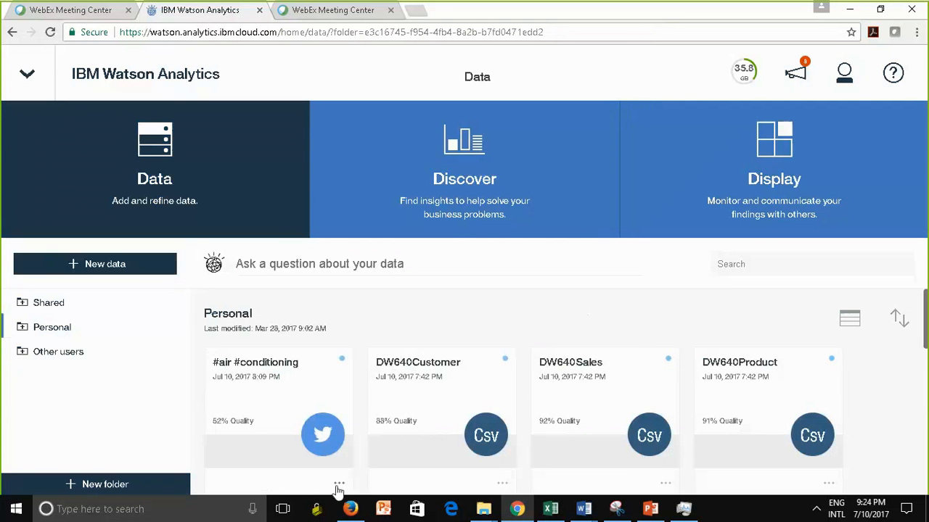
left_click(276, 410)
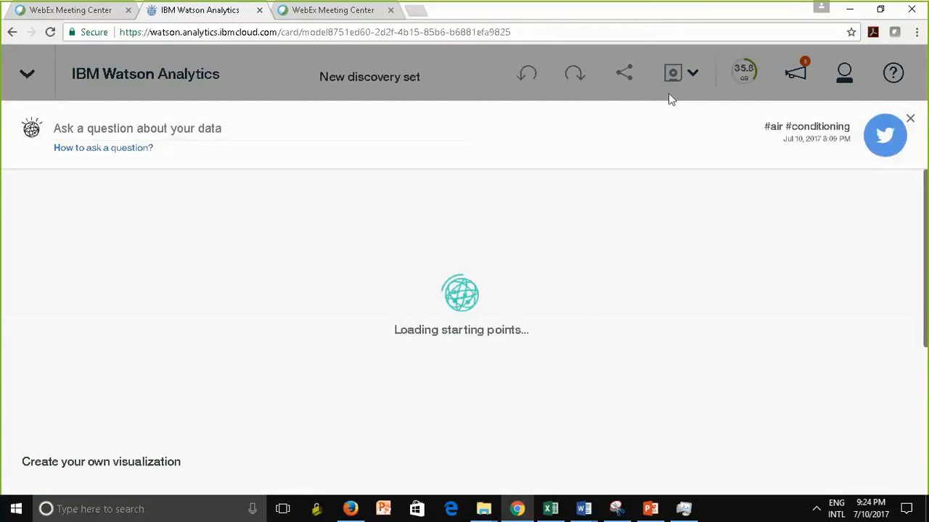
left_click(912, 120)
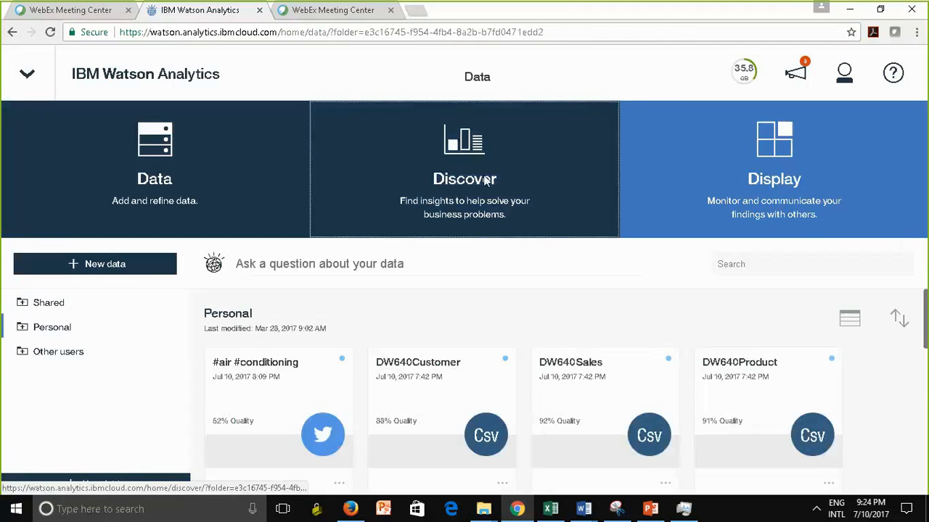
Step: Open the AC_AdditionalDiscovery discovery set from the Personal folder in Discover
left_click(486, 181)
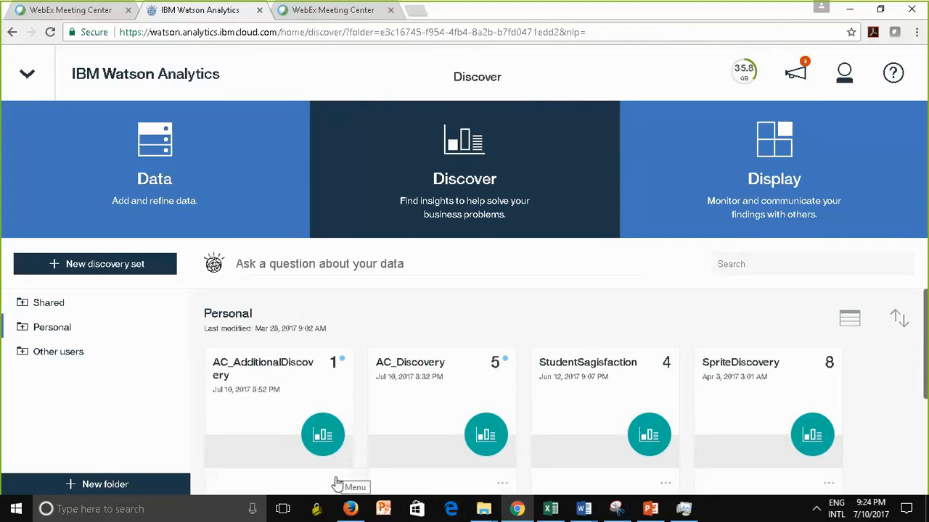
left_click(310, 411)
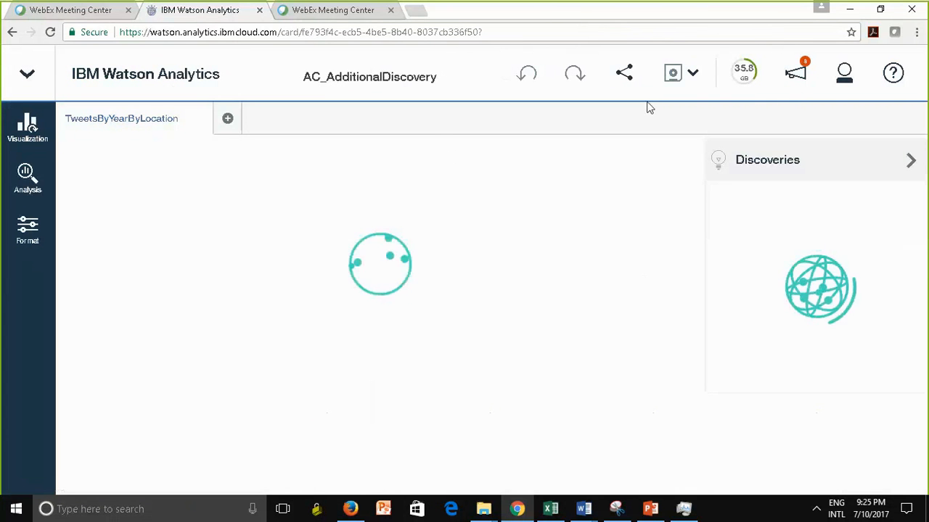
Step: Save a copy of the discovery set as AC_AdditionalDiscovery_SharedWithTeam in Shared > SU 2017 DATA 610_9040 > Group 1
left_click(694, 77)
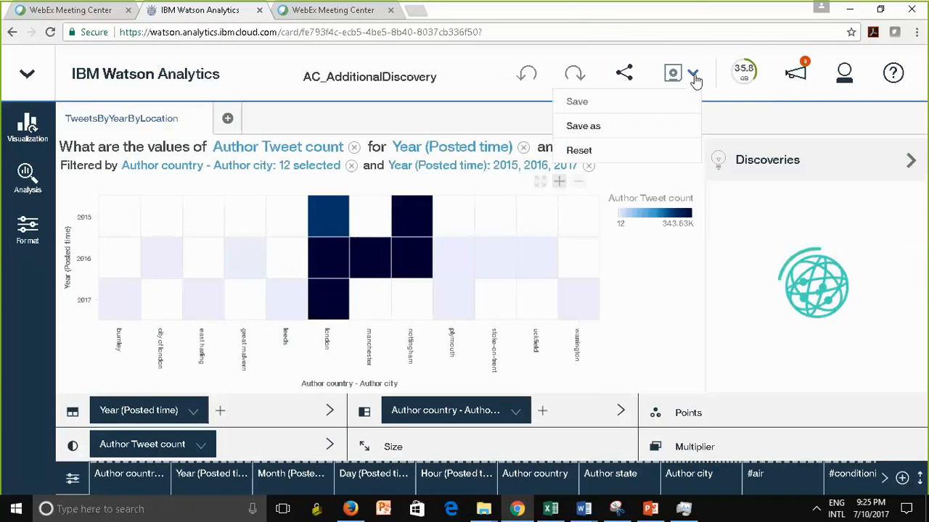
left_click(582, 127)
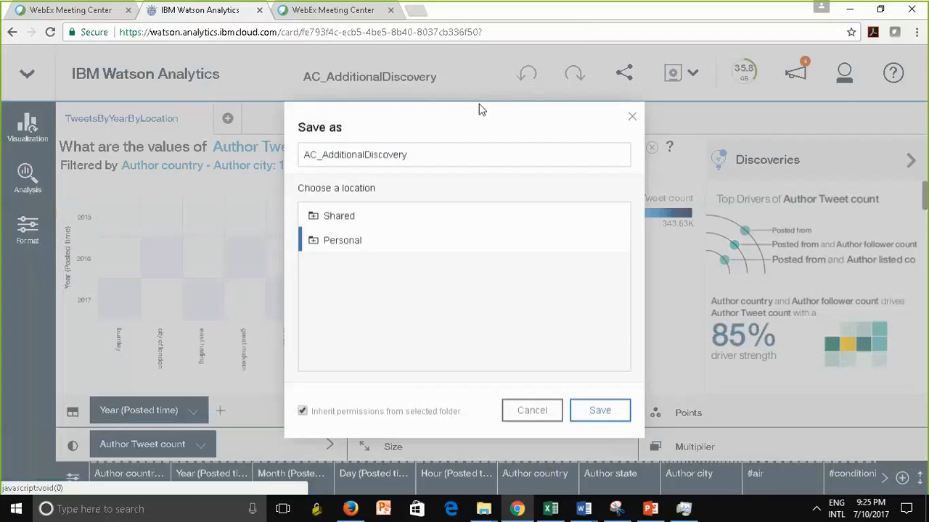
left_click(331, 222)
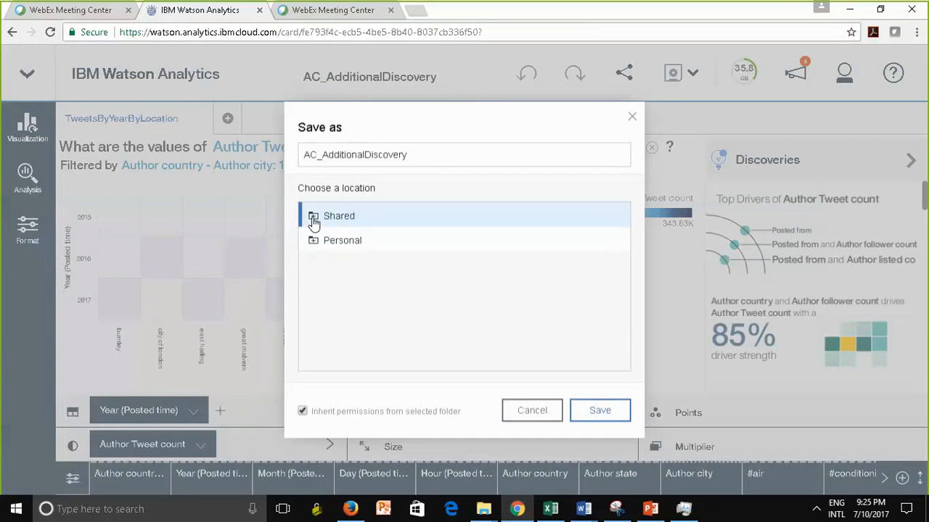
left_click(445, 157)
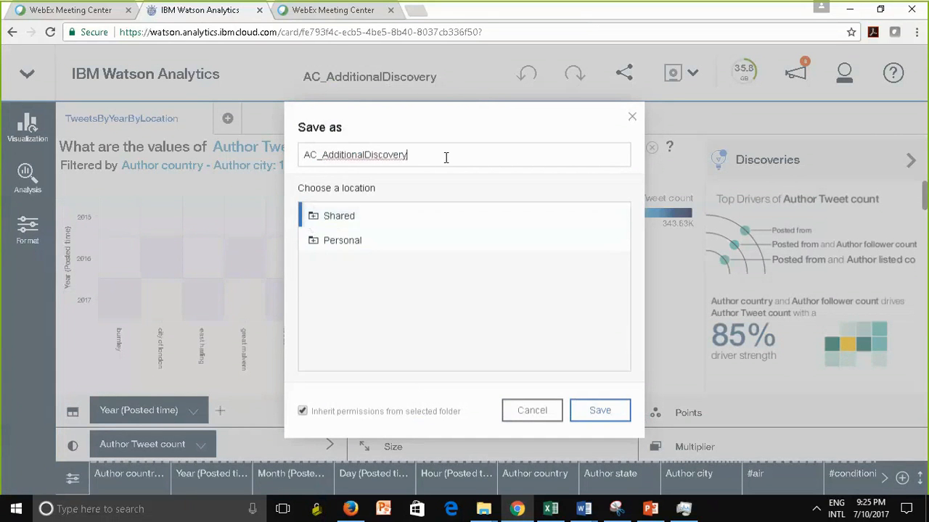
type("_Shared")
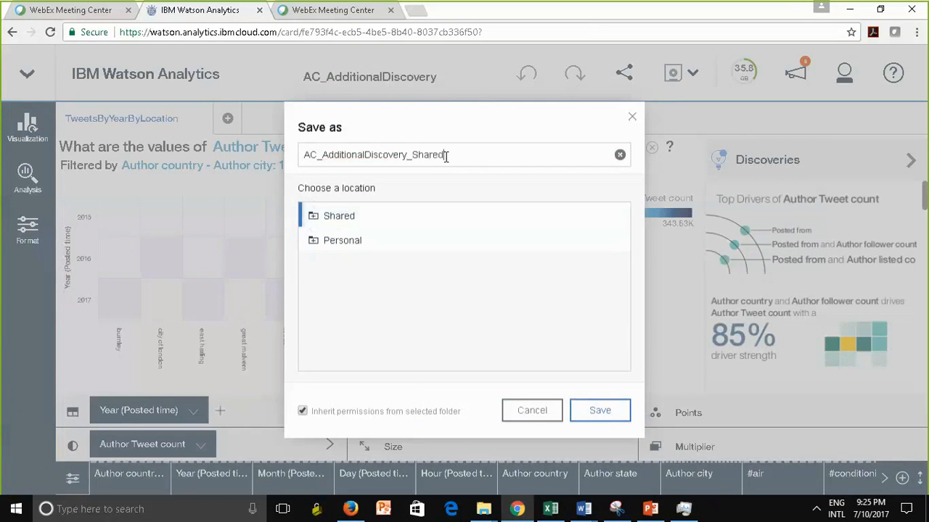
type("WithTeam")
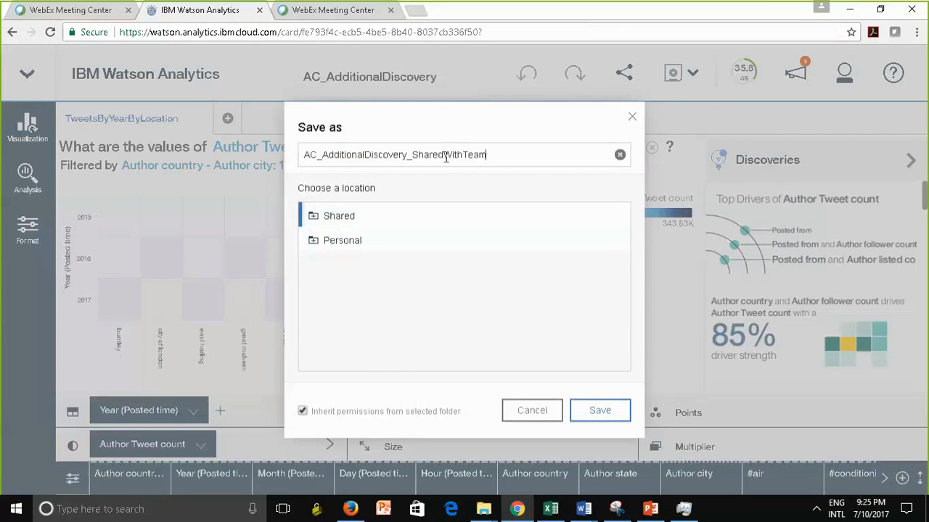
left_click(316, 222)
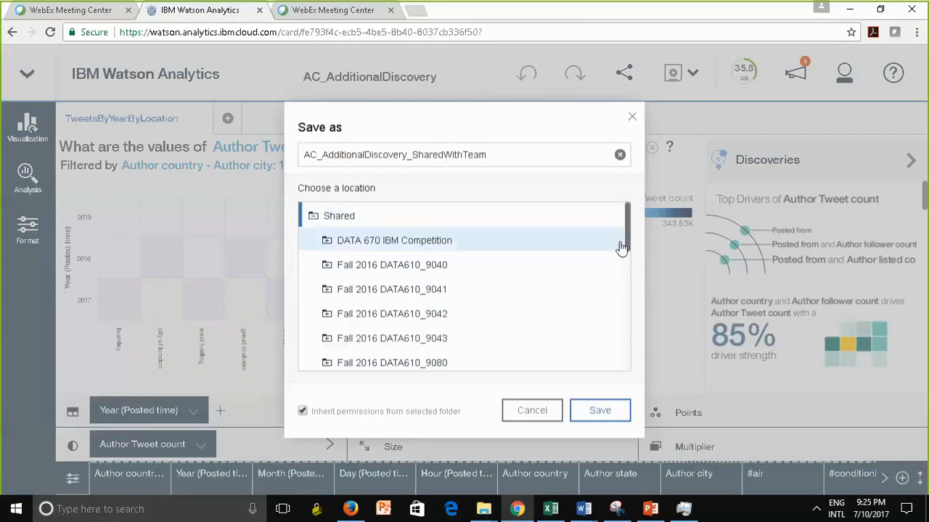
left_click_drag(629, 239, 625, 364)
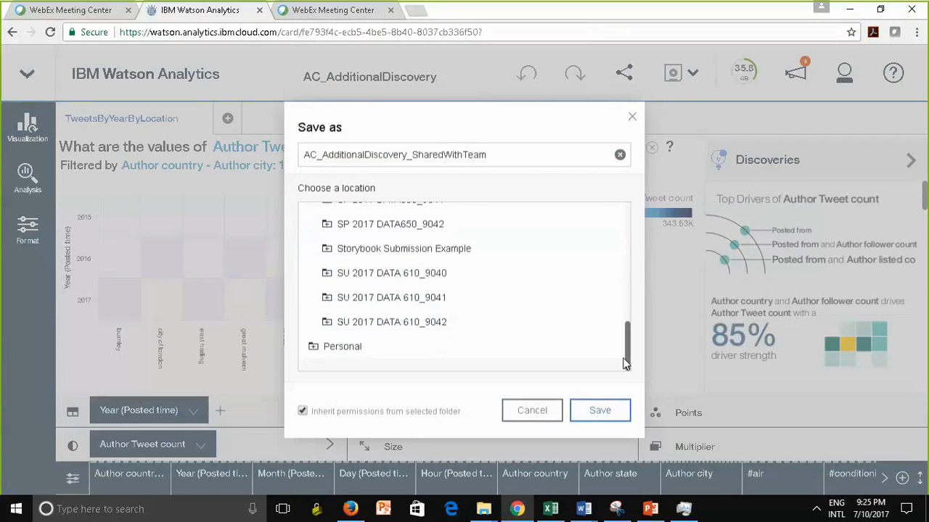
left_click(325, 276)
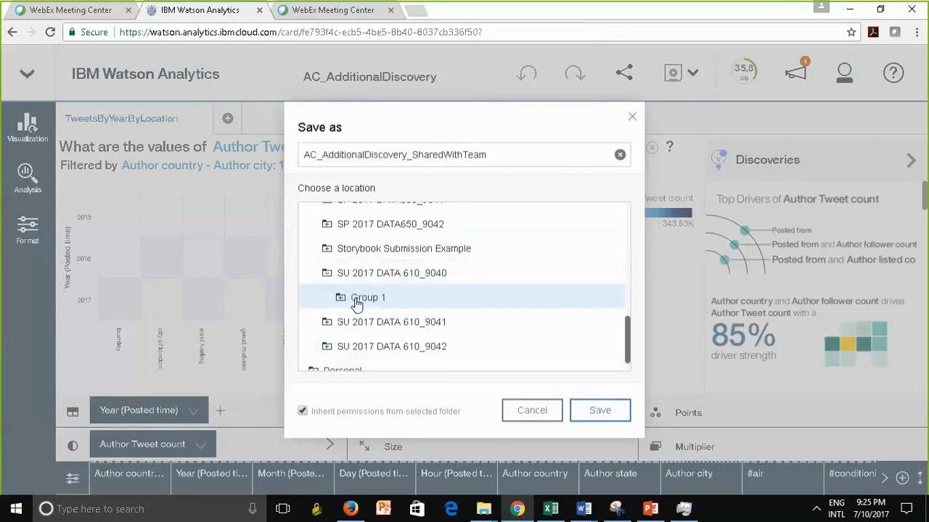
left_click(356, 303)
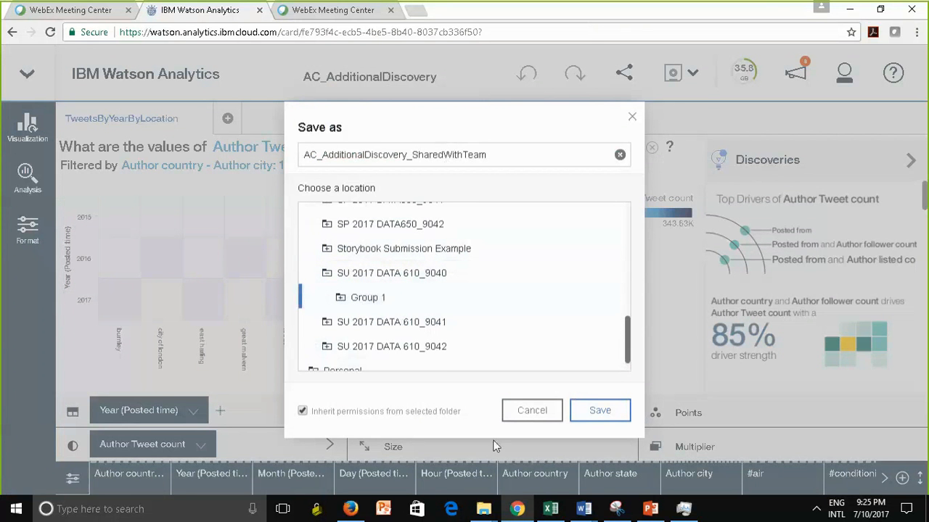
left_click(614, 412)
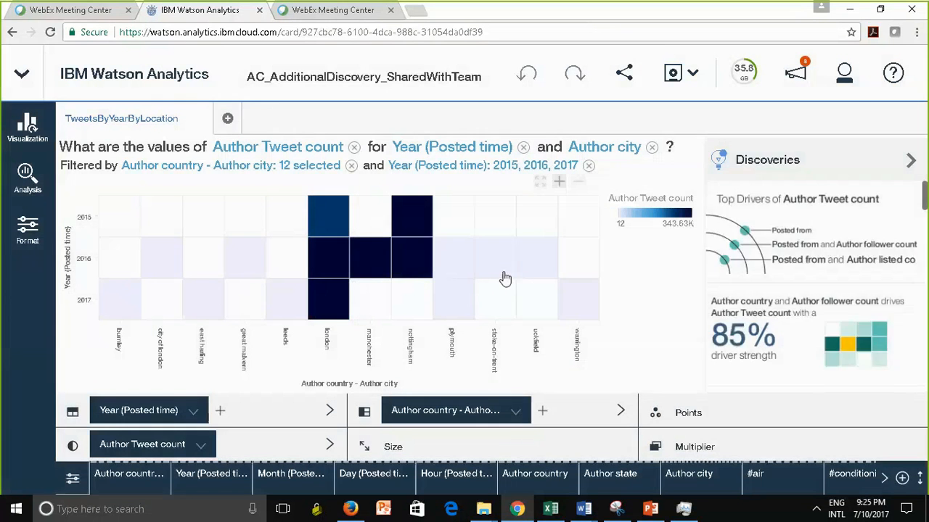
Step: Close AC_AdditionalDiscovery_SharedWithTeam in the list of open assets
double_click(504, 277)
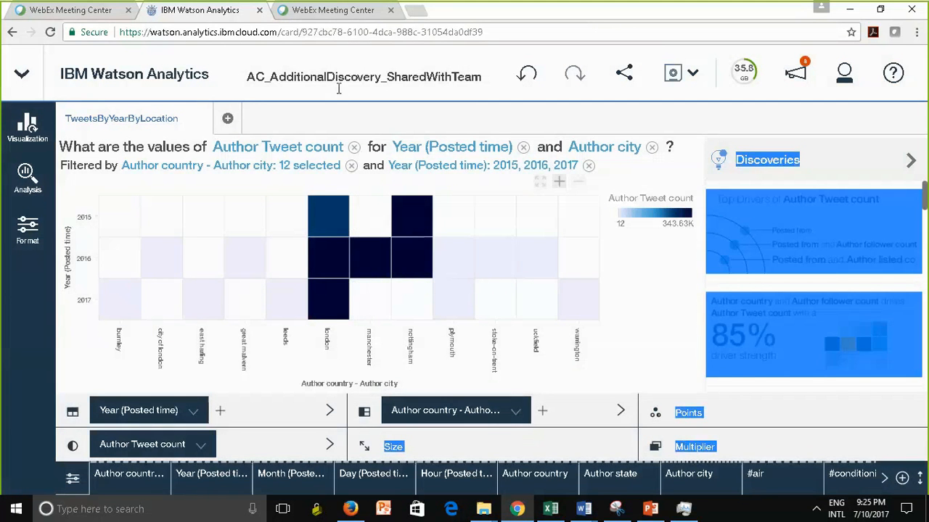
left_click(730, 63)
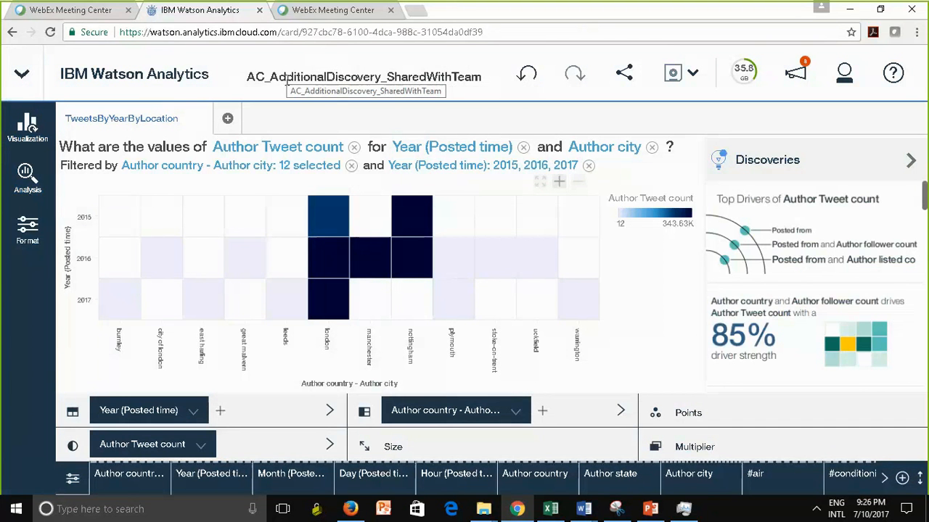
left_click(10, 84)
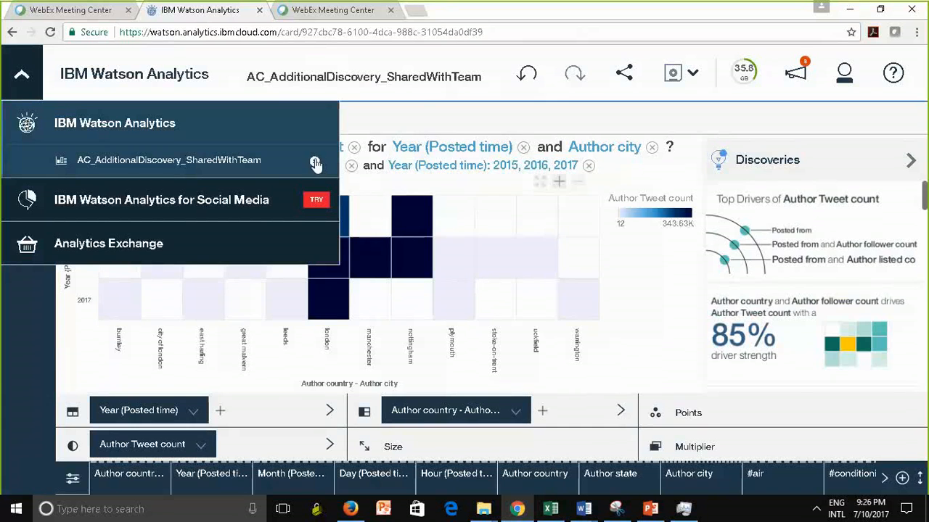
left_click(316, 161)
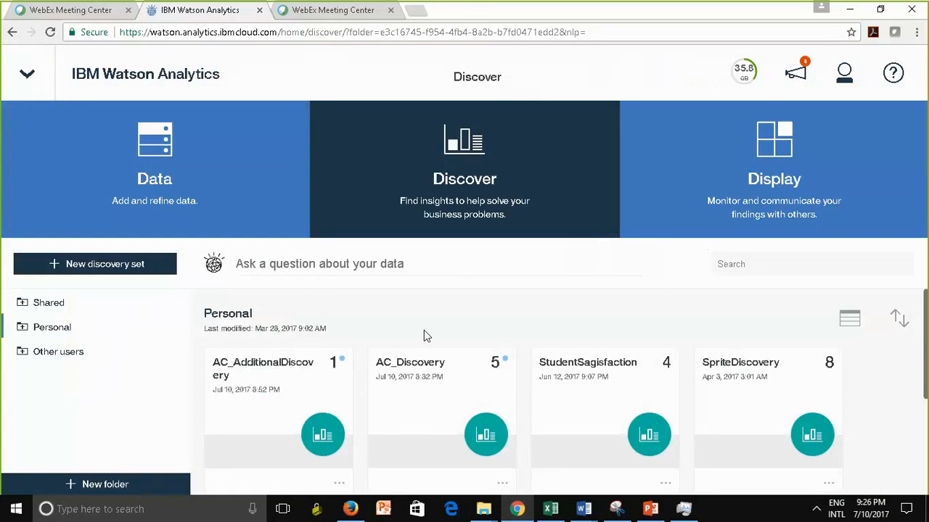
Step: Open the Group 1 folder under Shared > SU 2017 DATA 610_9040 in Discover to check its assets
left_click(26, 305)
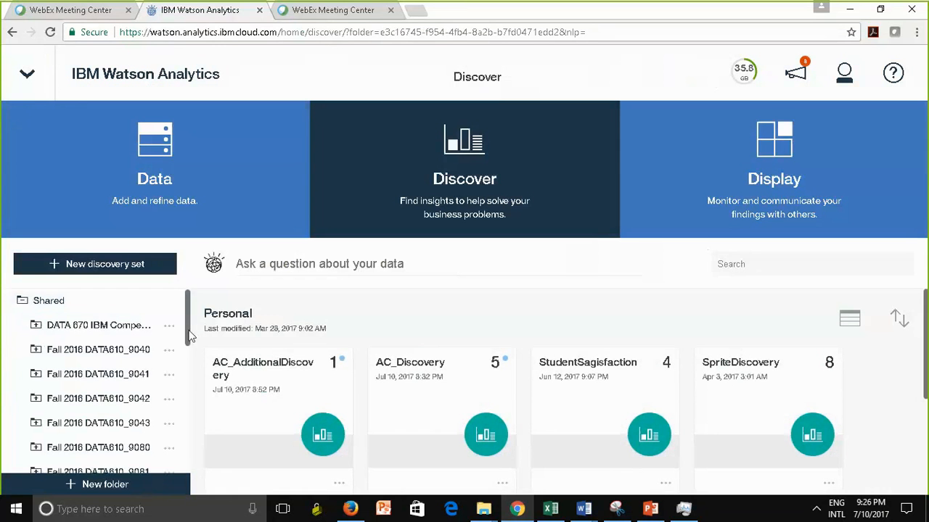
left_click_drag(190, 334, 185, 413)
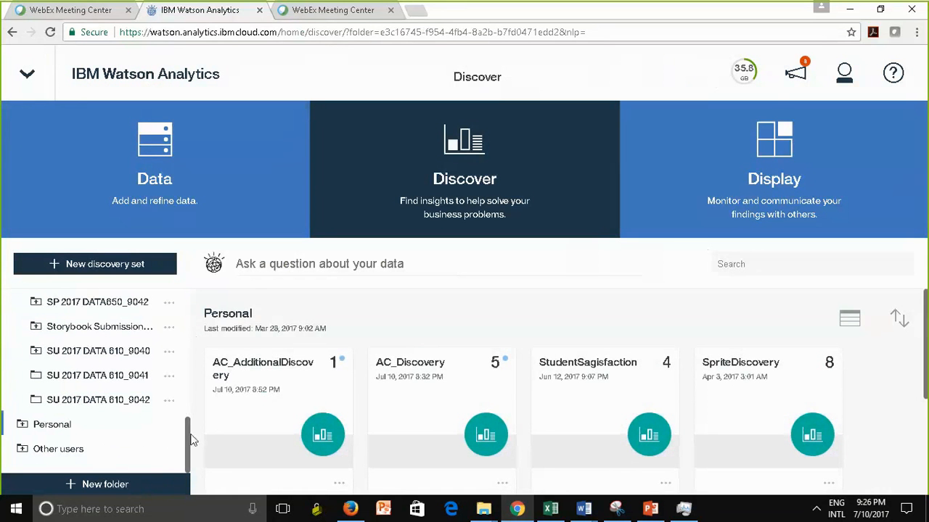
left_click(40, 354)
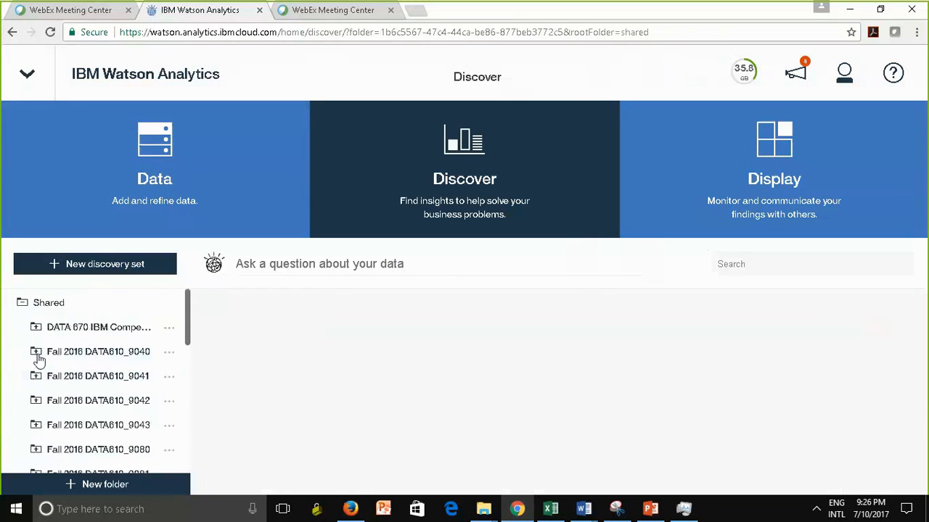
left_click(39, 369)
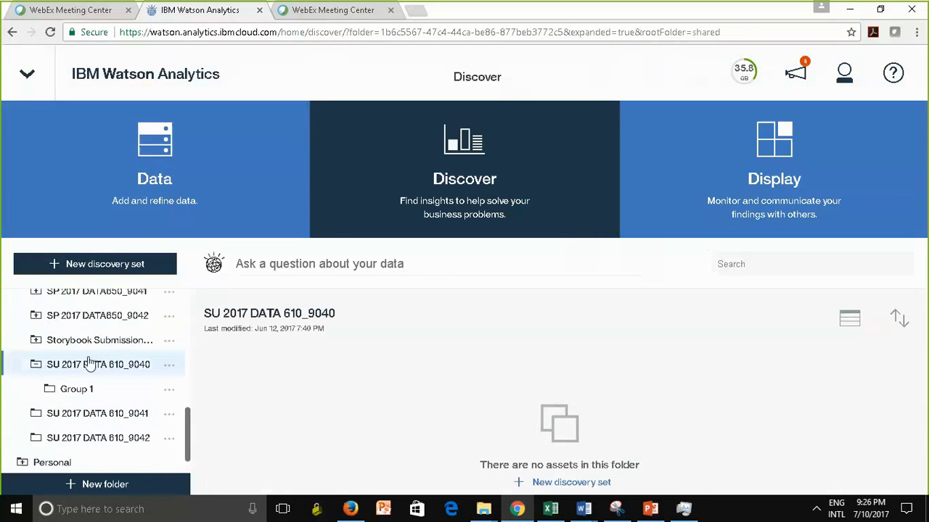
left_click(78, 390)
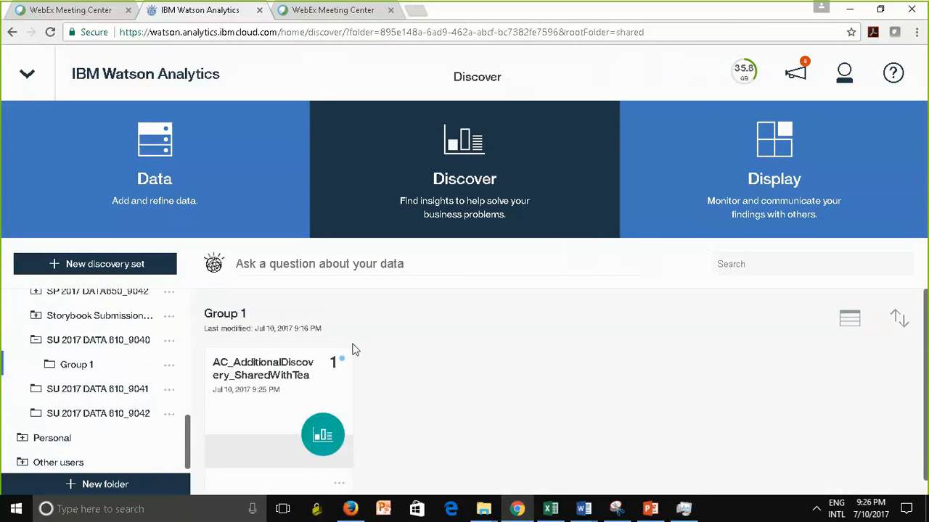
Step: Move the AirConditioningRefined data asset from the Group 1 folder to the Personal folder
left_click(186, 189)
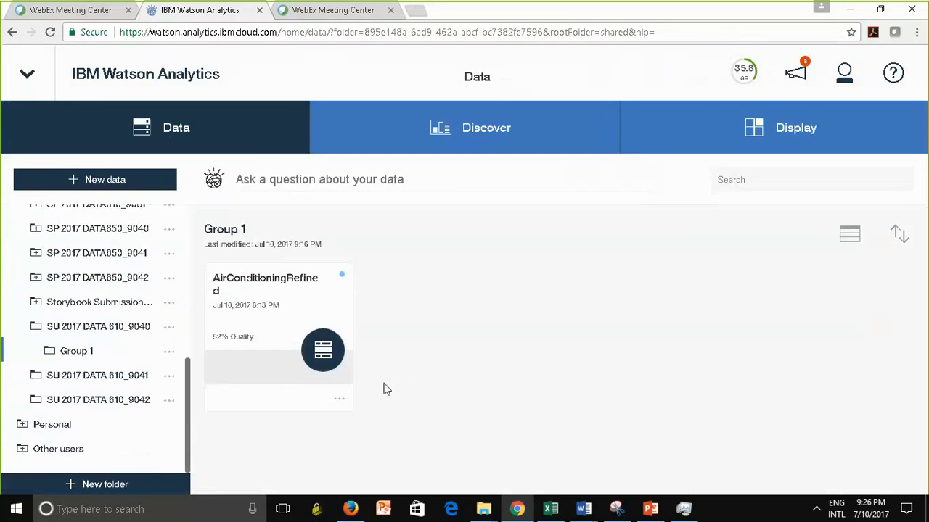
left_click(341, 405)
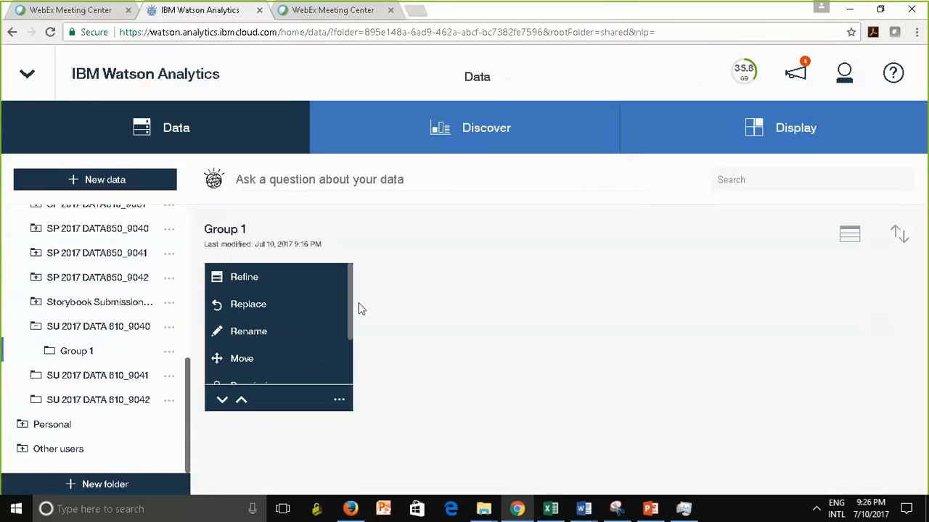
mouse_move(351, 312)
left_mouse_down()
mouse_move(366, 369)
mouse_move(355, 308)
left_mouse_up()
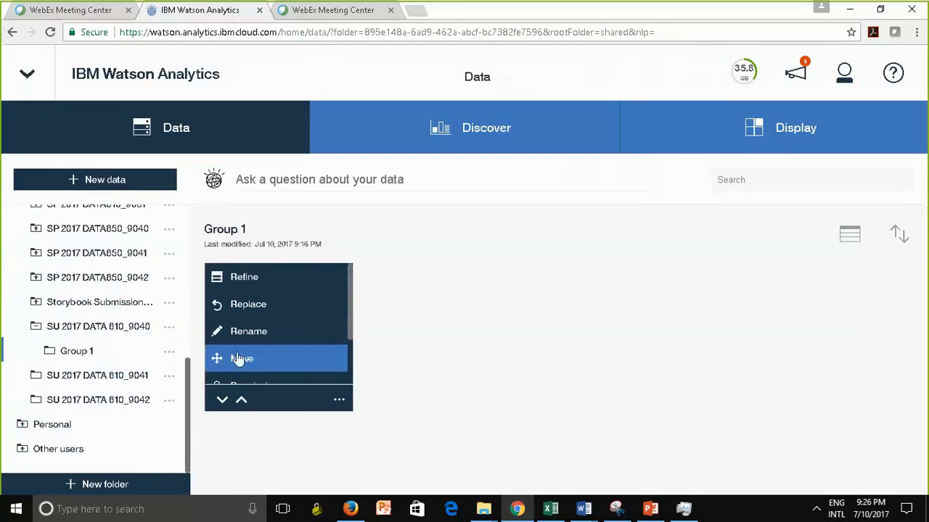
left_click(261, 358)
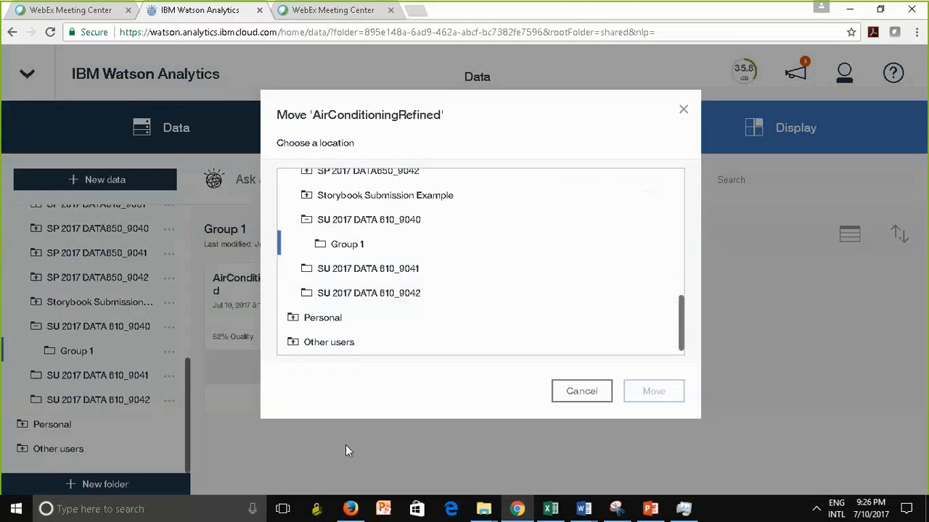
left_click_drag(676, 314, 672, 341)
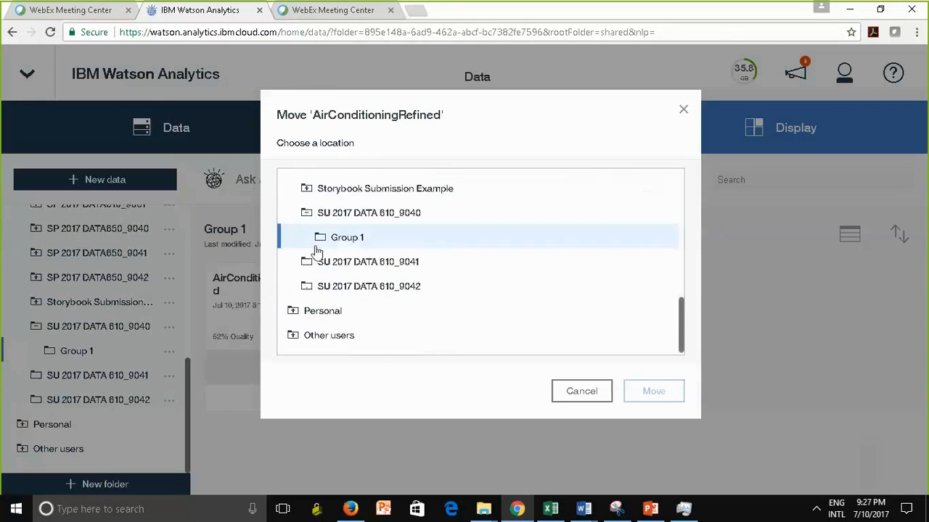
left_click(319, 310)
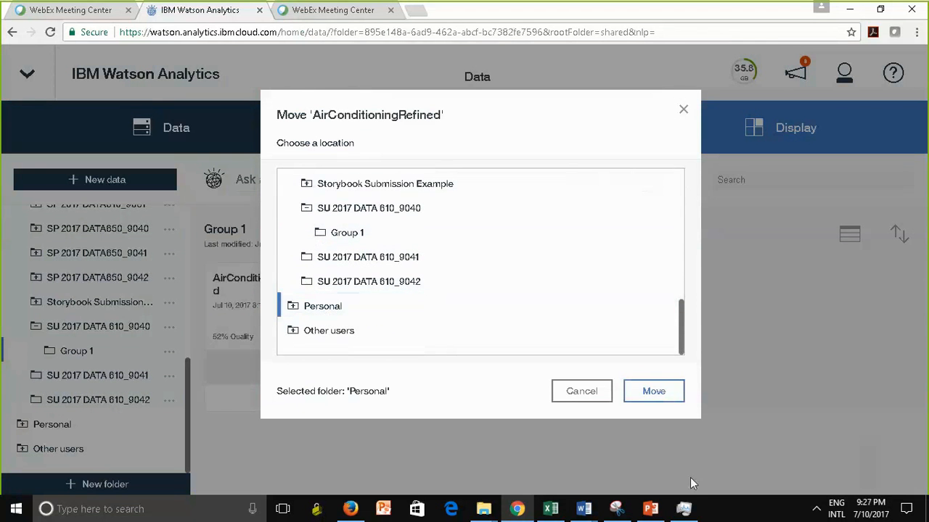
left_click(653, 396)
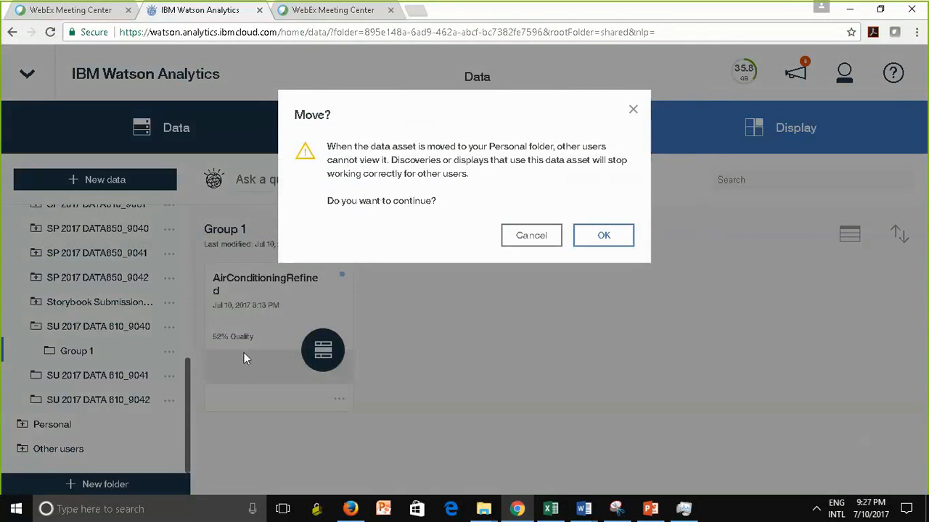
left_click(604, 236)
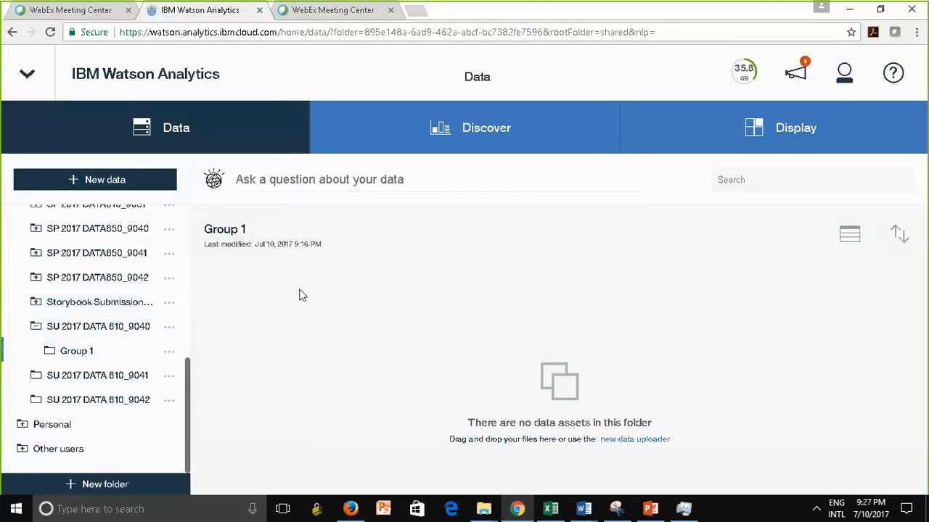
triple_click(356, 429)
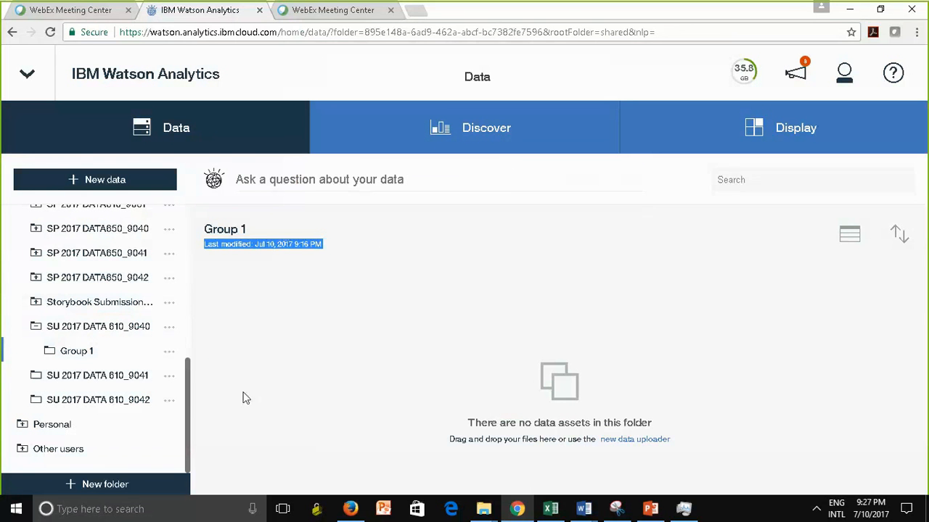
Step: Collapse the Shared folder and review the subfolders of Personal in Data, leaving both folder trees collapsed
left_click_drag(188, 399, 184, 213)
left_click(23, 220)
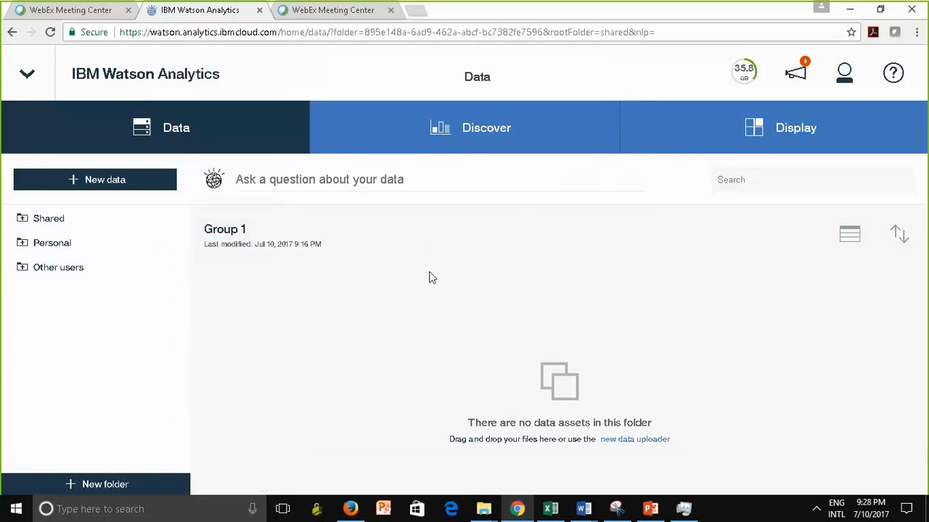
left_click(23, 244)
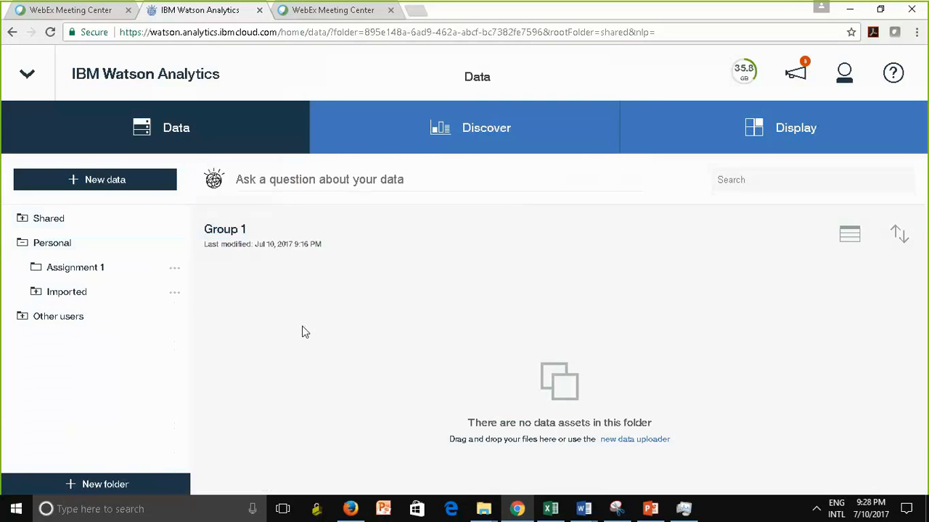
triple_click(301, 327)
left_click(281, 392)
left_click(23, 247)
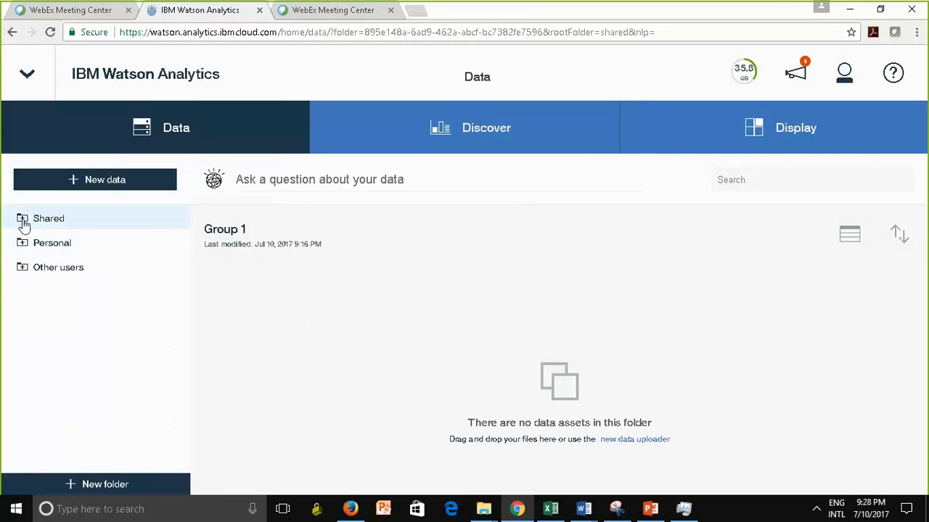
Step: Open the Has all files folder under Shared > Storybook Submission Example in Data
left_click(22, 224)
left_click_drag(186, 272, 201, 439)
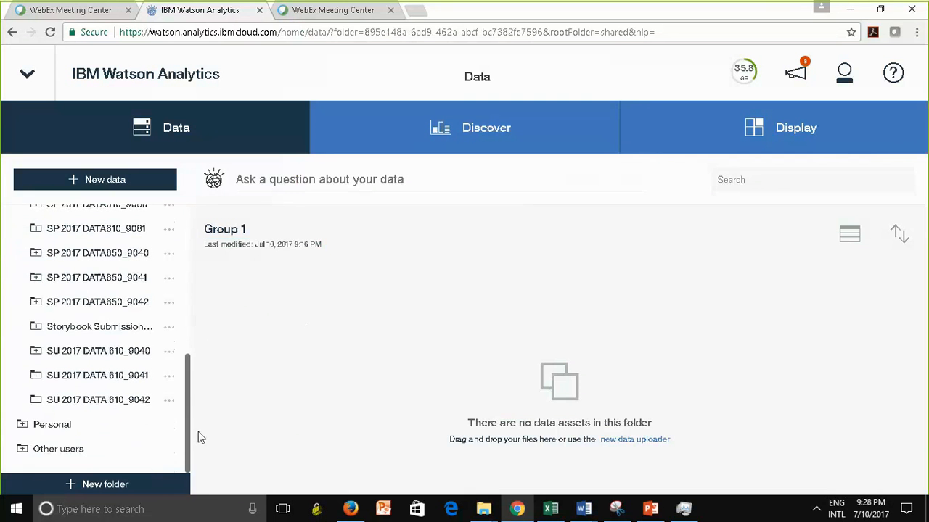
left_click(36, 327)
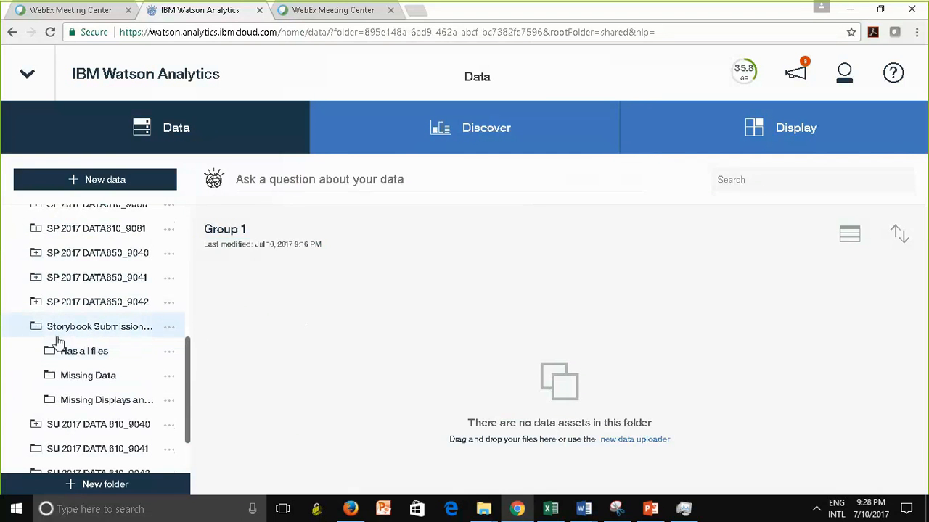
left_click(71, 356)
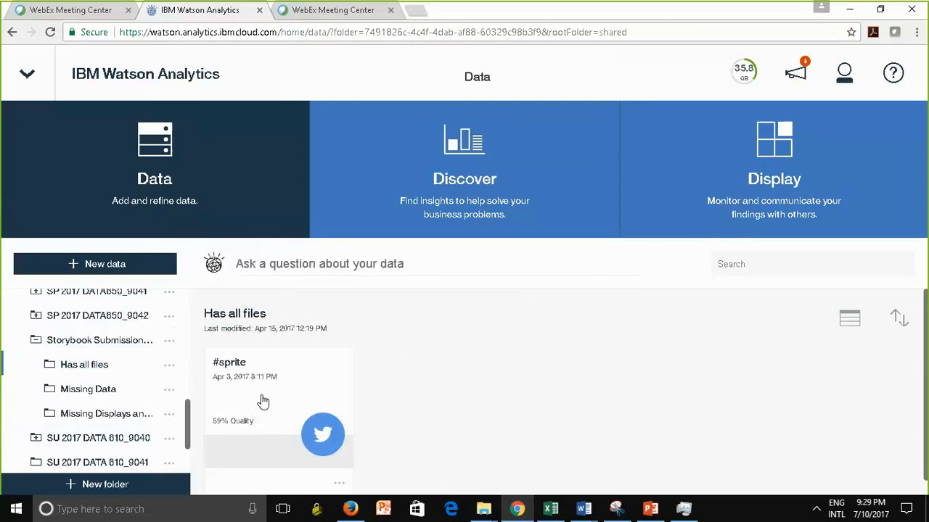
Step: Check the assets of the Has all files folder in Discover and in Display
left_click(464, 164)
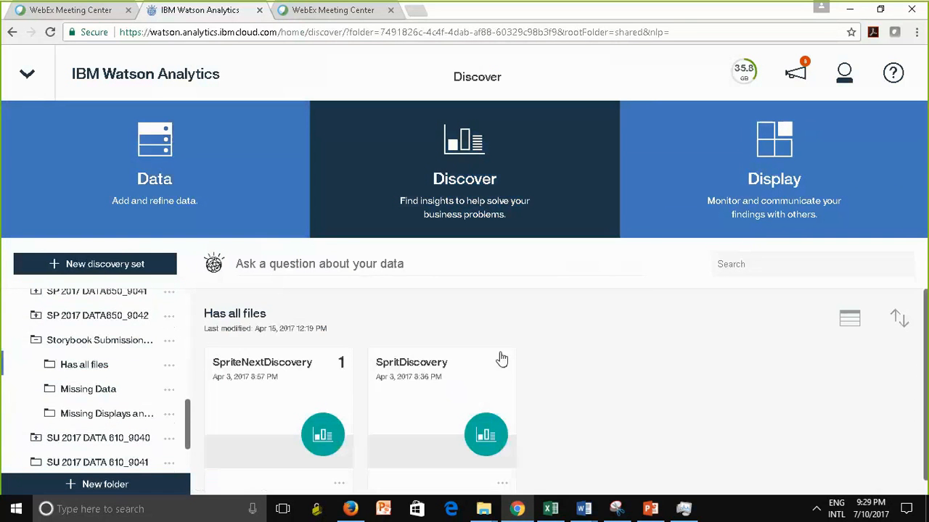
left_click(736, 188)
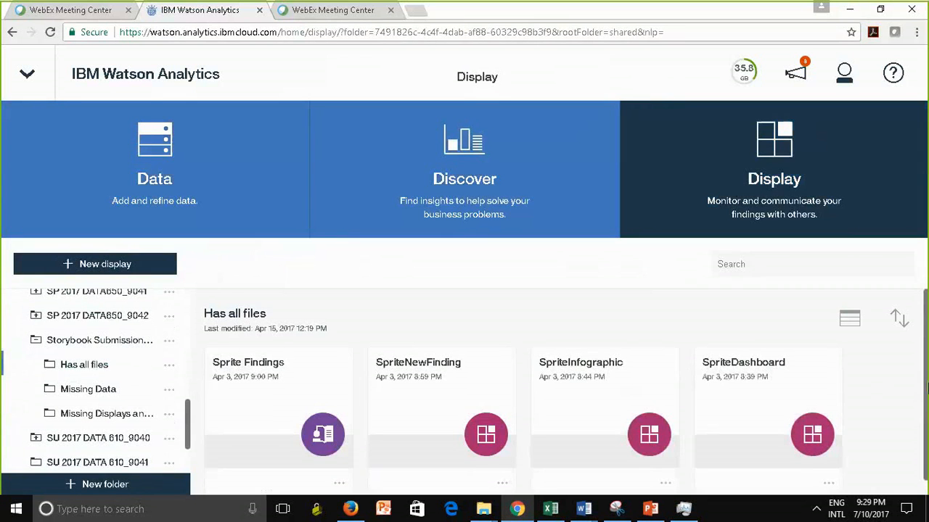
scroll(926, 385, "down", 2)
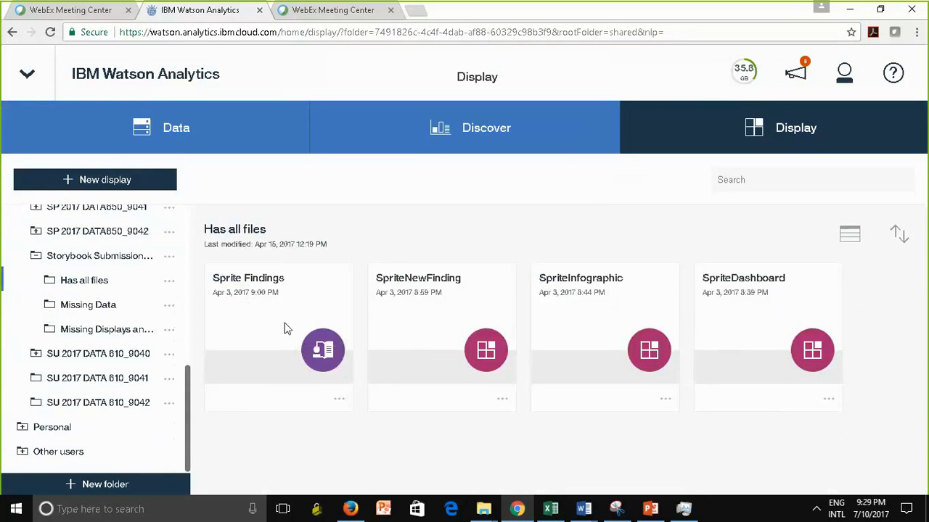
Step: Open the Sprite Findings storybook, view the data behind its top findings, and return to the storybook's cover
left_click(306, 357)
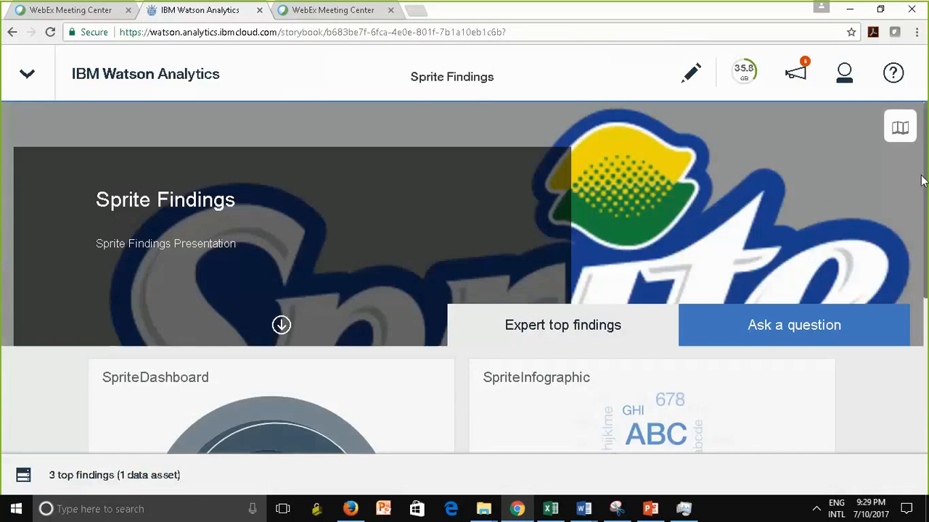
mouse_move(925, 190)
left_mouse_down()
mouse_move(927, 327)
mouse_move(927, 181)
left_mouse_up()
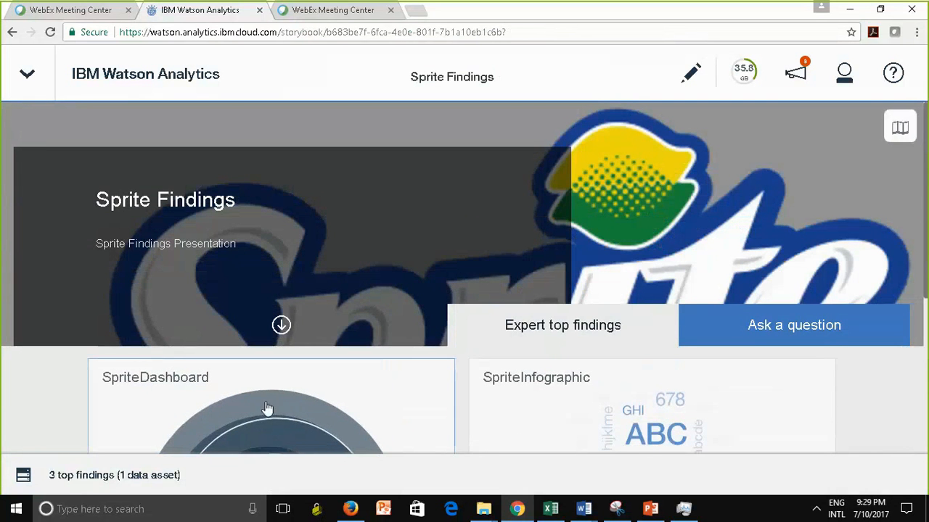
left_click(53, 476)
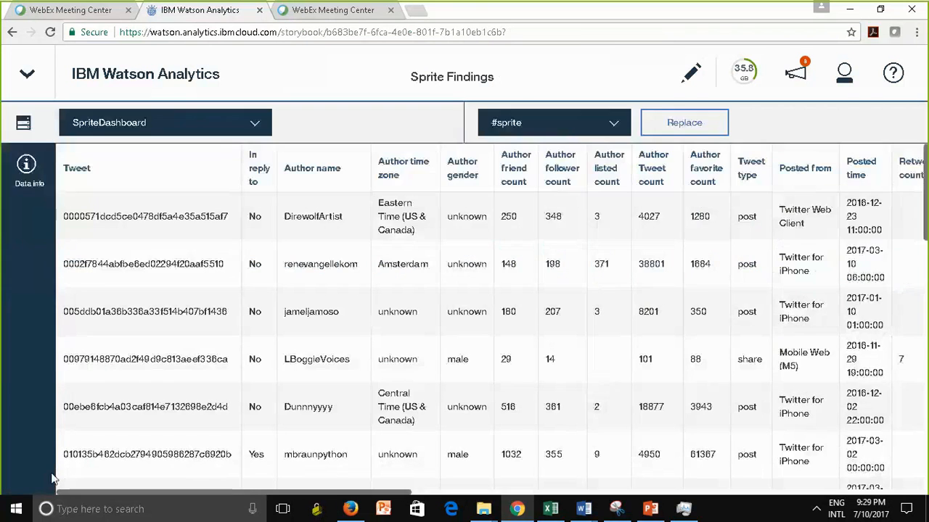
left_click(24, 125)
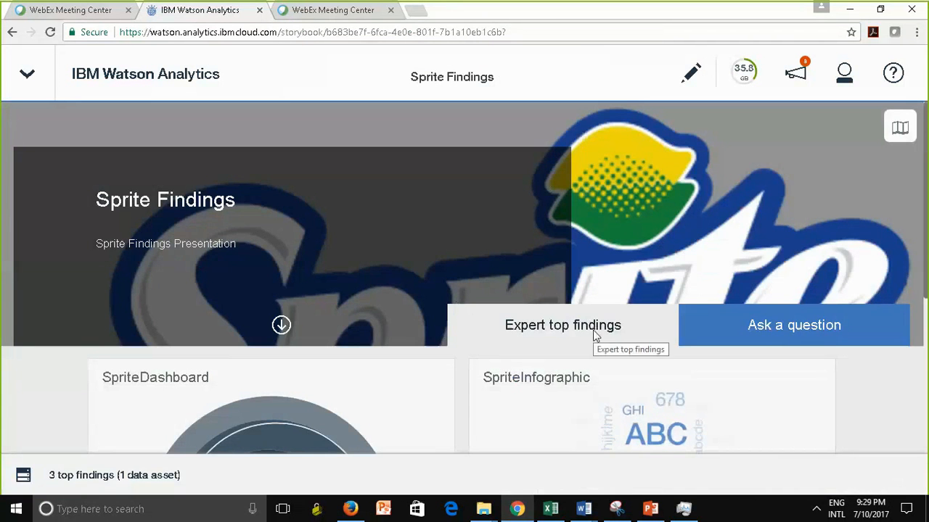
Step: View the SpriteDashboard top finding and close the Sprite Findings storybook, returning to Display
left_click(286, 428)
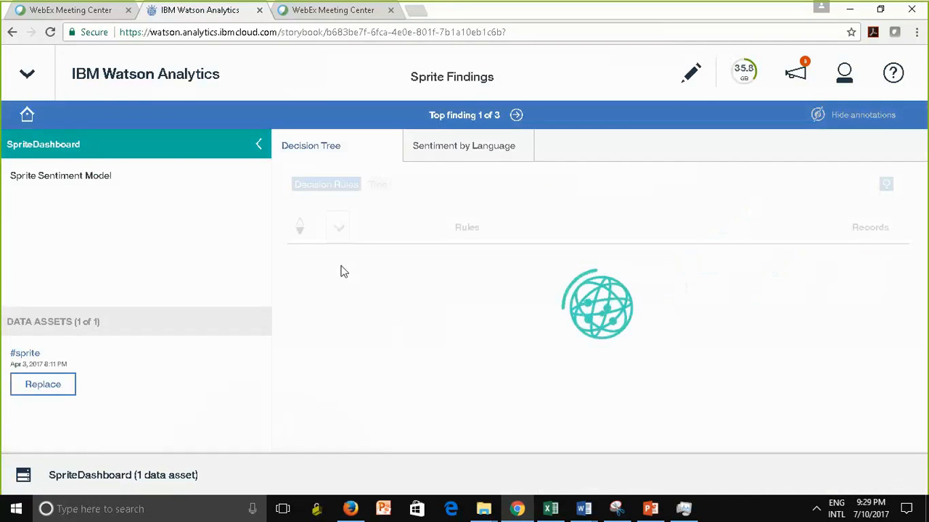
left_click(16, 78)
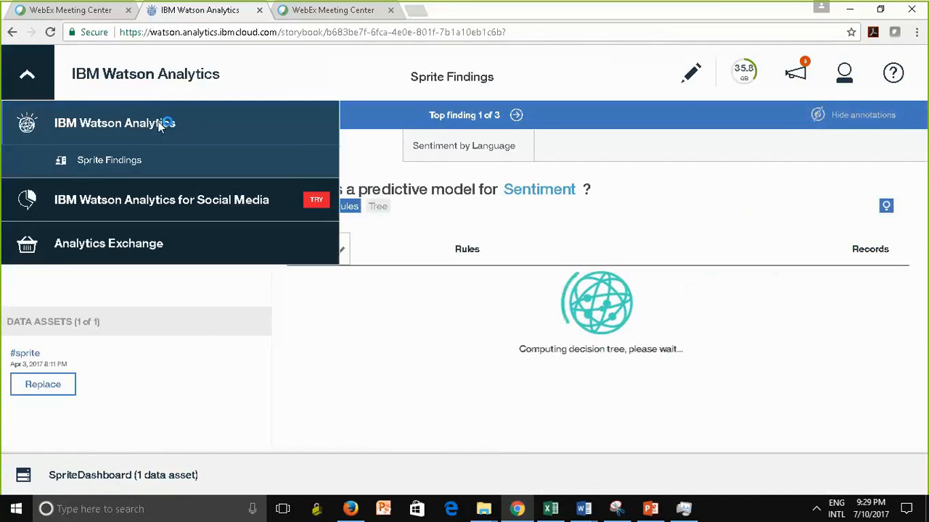
left_click(314, 162)
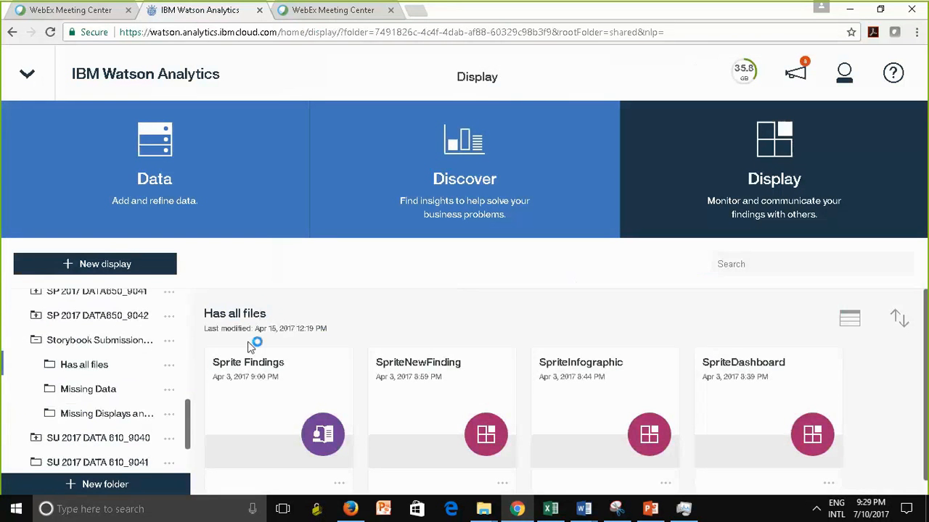
Step: Open the Missing Displays and Data folder and check its assets in Data, Discover and Display
scroll(83, 406, "down", 1)
left_click(80, 405)
scroll(94, 392, "down", 1)
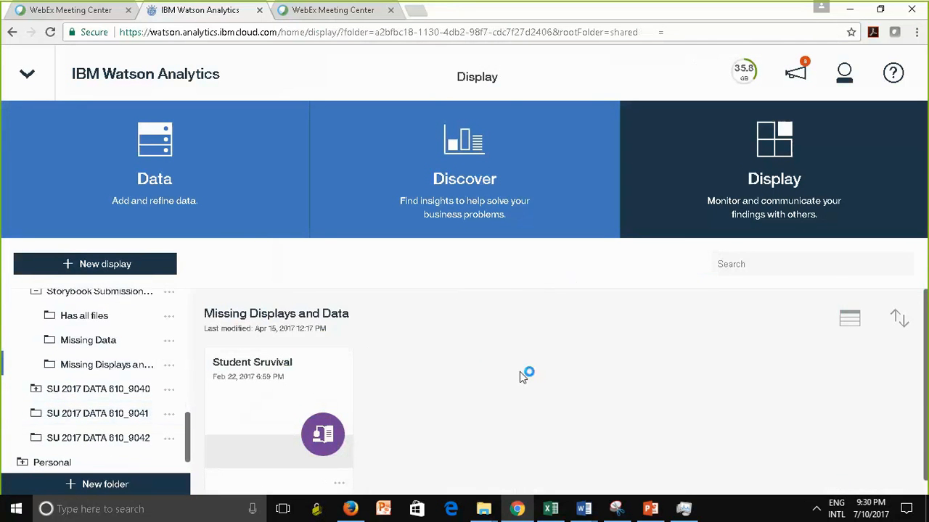
left_click(217, 148)
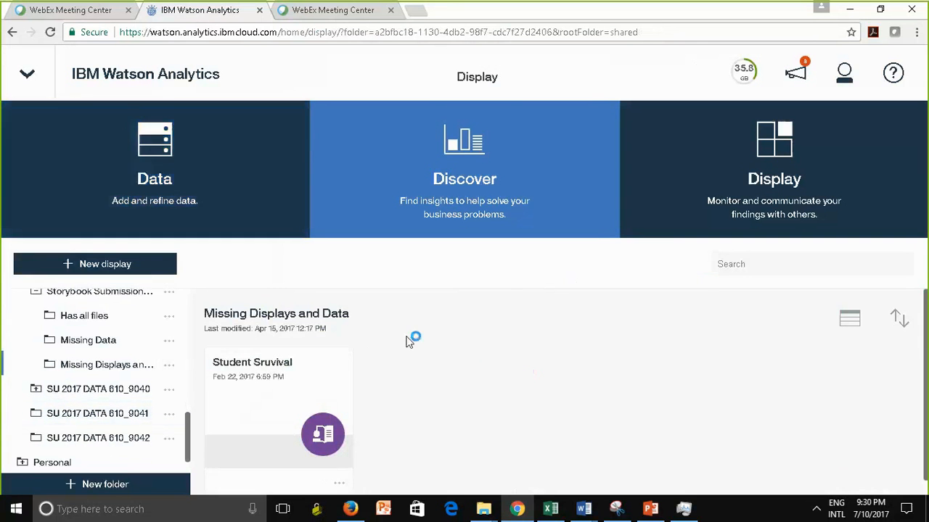
left_click(149, 176)
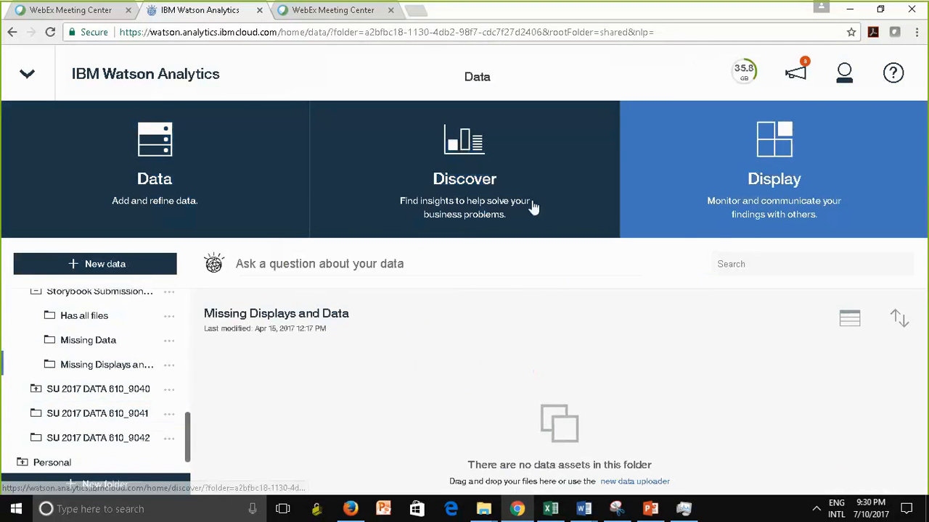
left_click(533, 208)
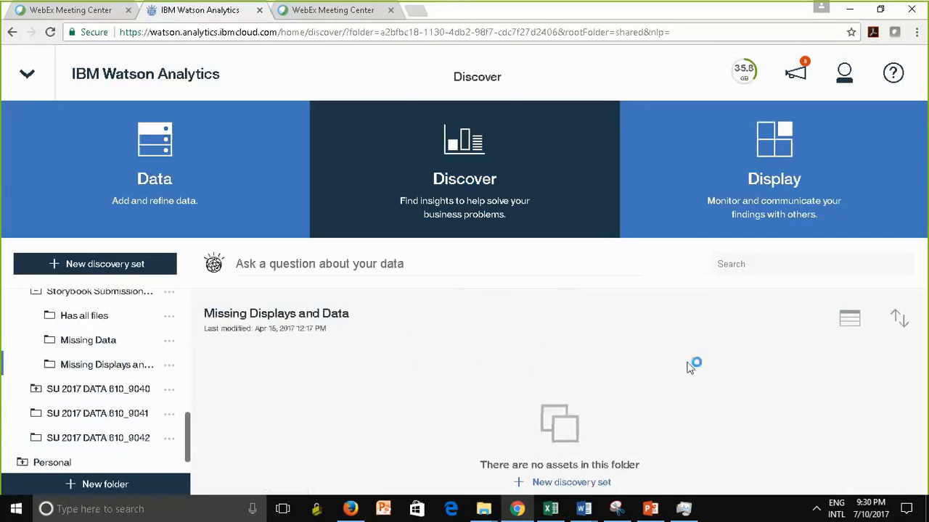
left_click(763, 183)
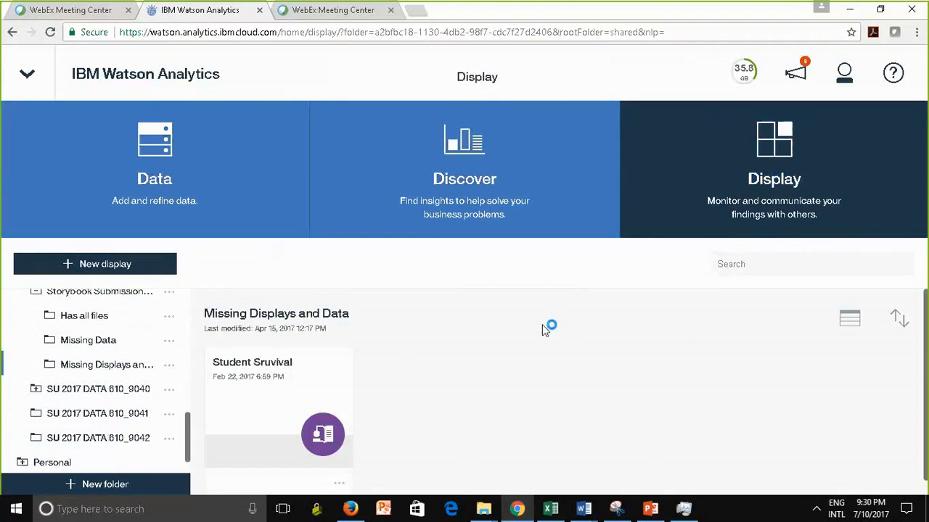
Step: Open the Student Sruvival storybook and check the data behind AcademicFailureDashboard and RetentionDashboard, ending on the storybook's cover
left_click_drag(926, 396, 927, 414)
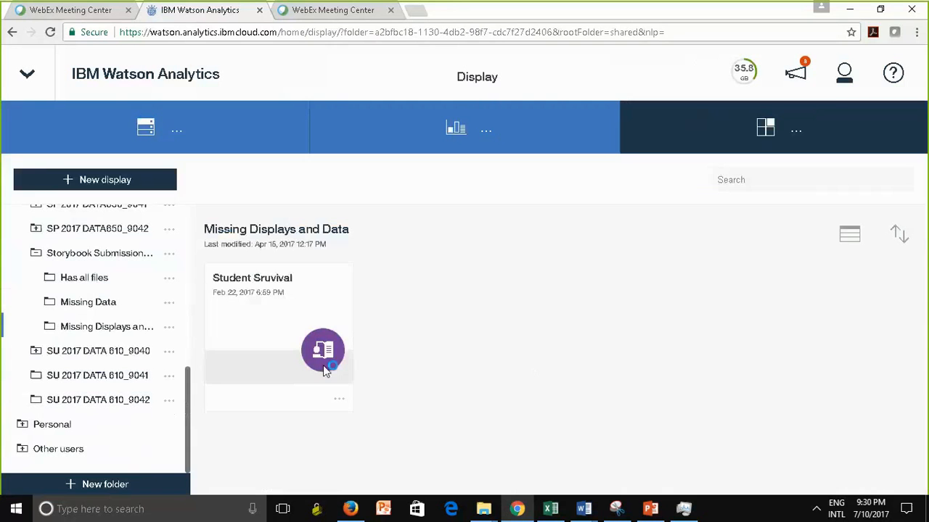
left_click(288, 342)
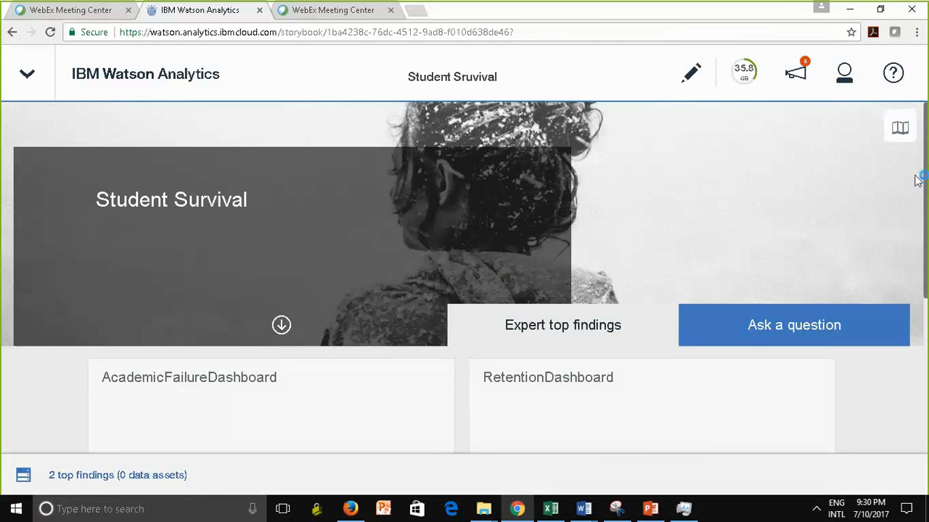
left_click_drag(926, 211, 926, 118)
left_click(38, 479)
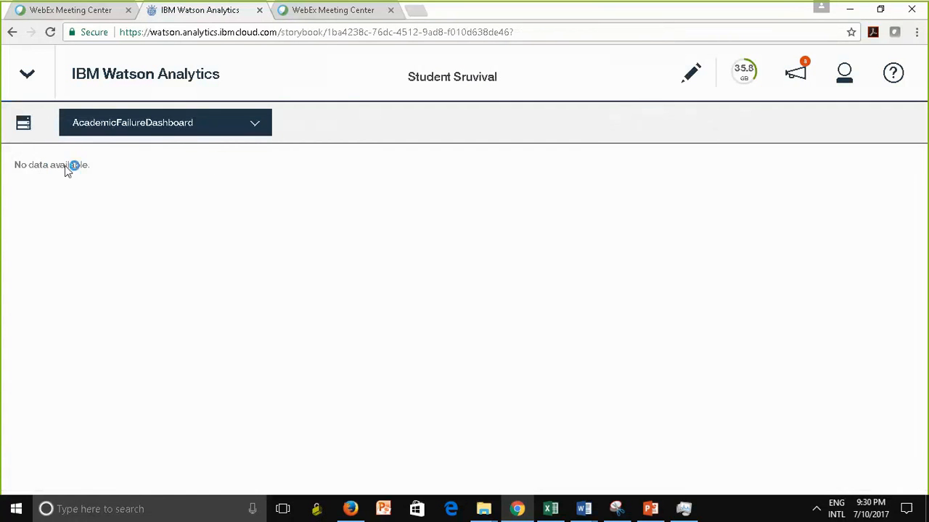
left_click(154, 129)
left_click(106, 201)
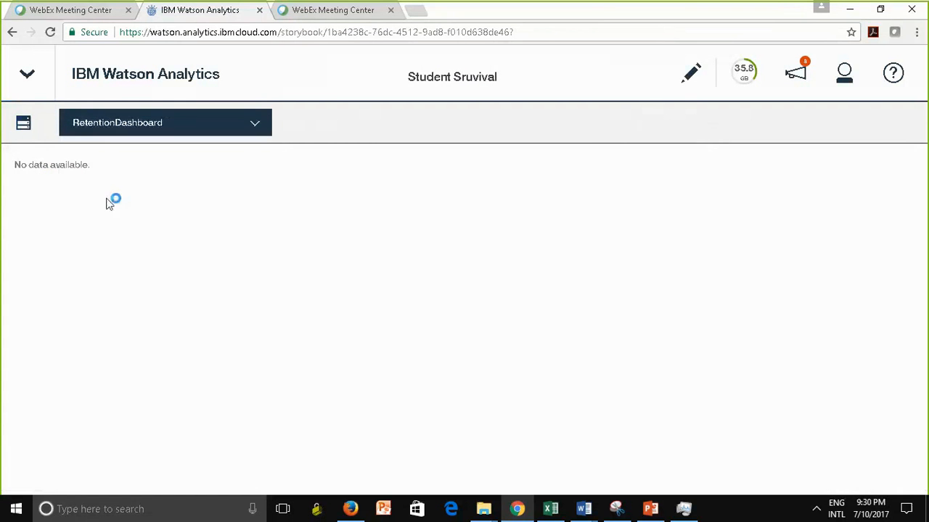
left_click(249, 123)
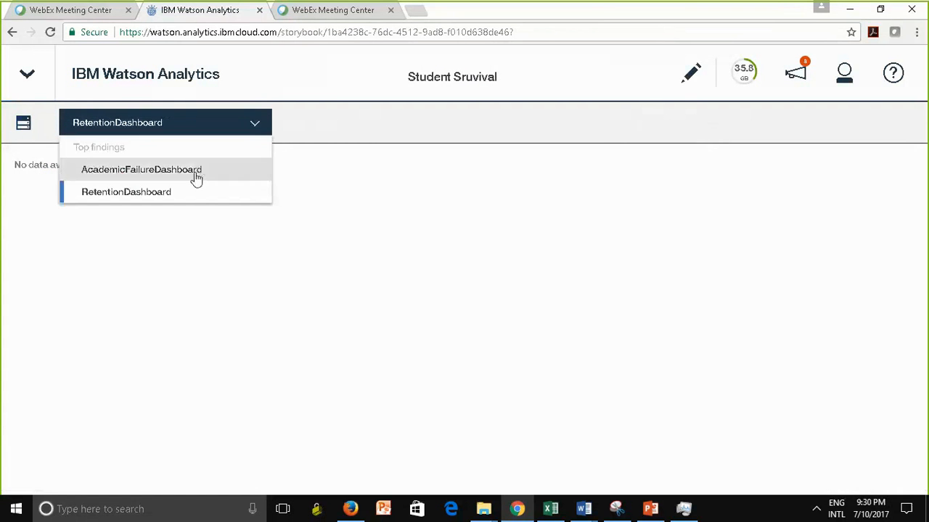
left_click(195, 172)
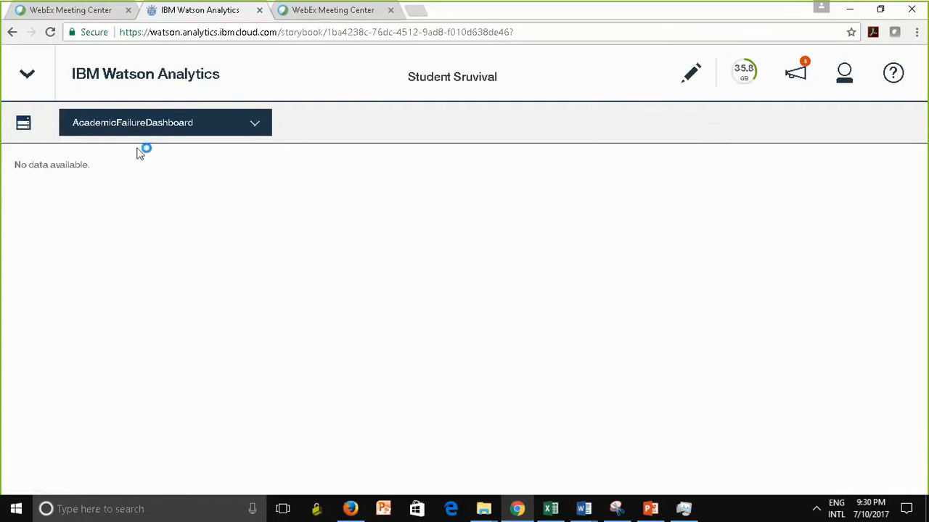
left_click(23, 129)
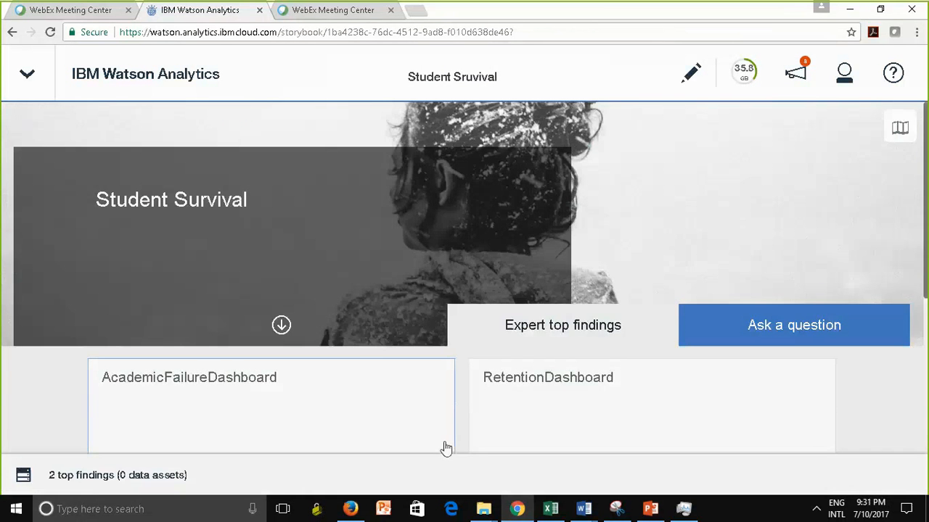
Step: Try to view the AcademicFailureDashboard top finding, and close the Student Sruvival storybook to return to Display
left_click(261, 427)
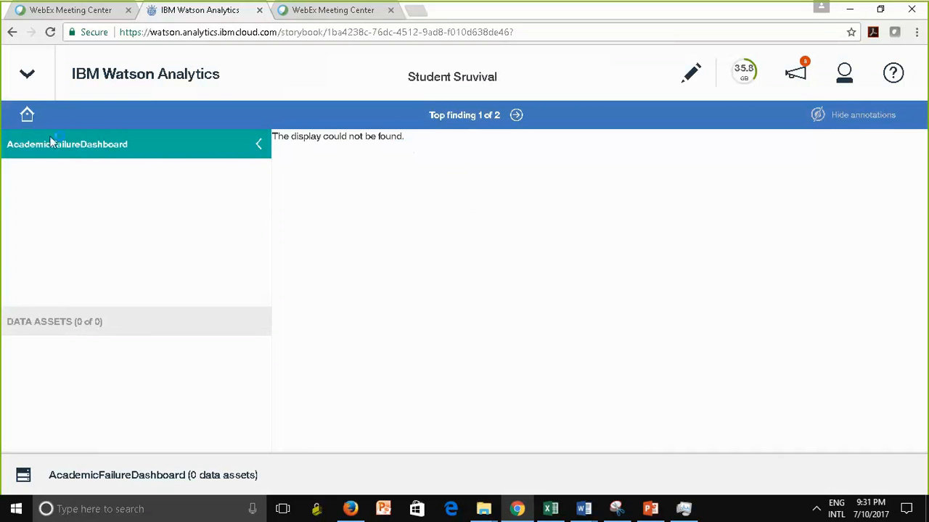
left_click(30, 77)
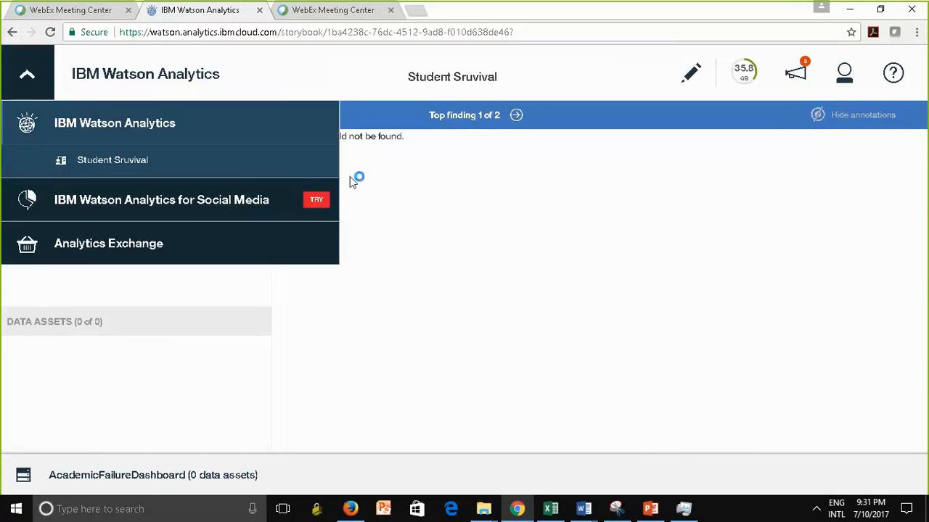
left_click(314, 167)
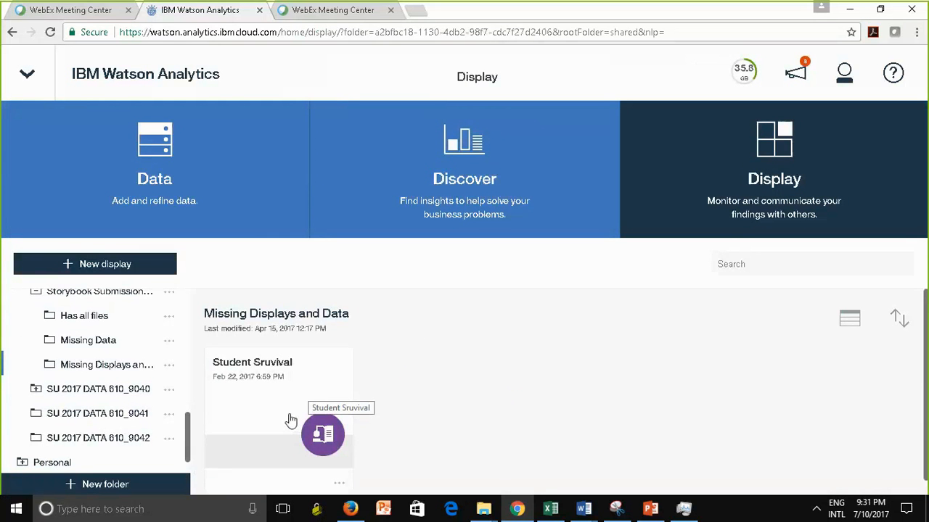
Step: Open Oreo Display 3 from the Missing Data folder in Display, and return to the folder
left_click(85, 343)
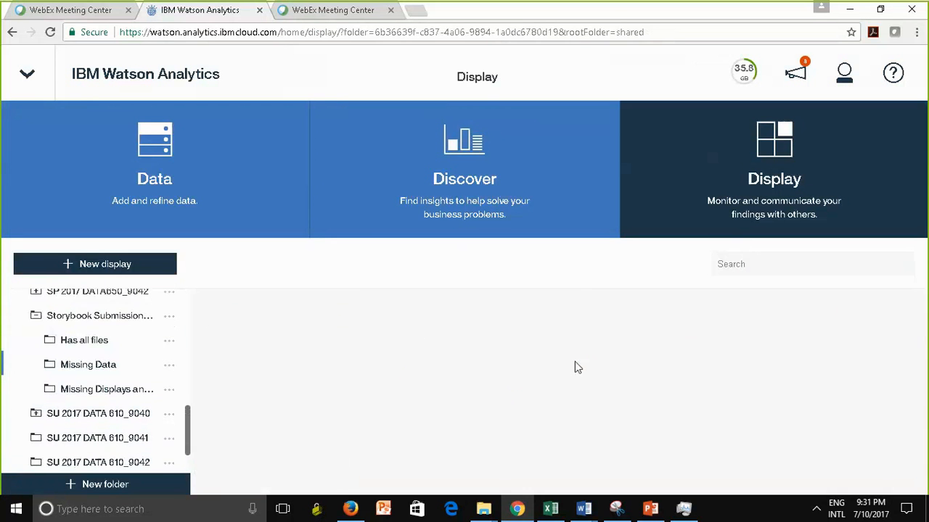
left_click(574, 362)
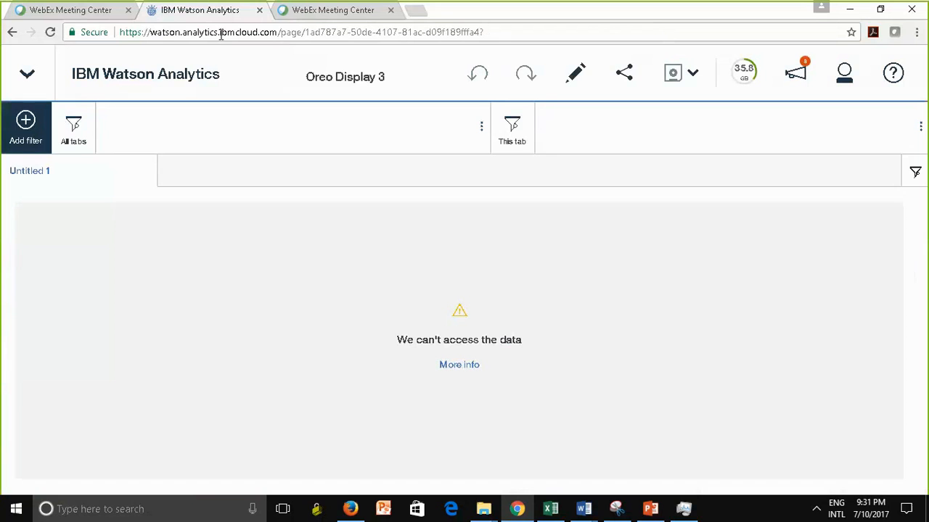
left_click(137, 75)
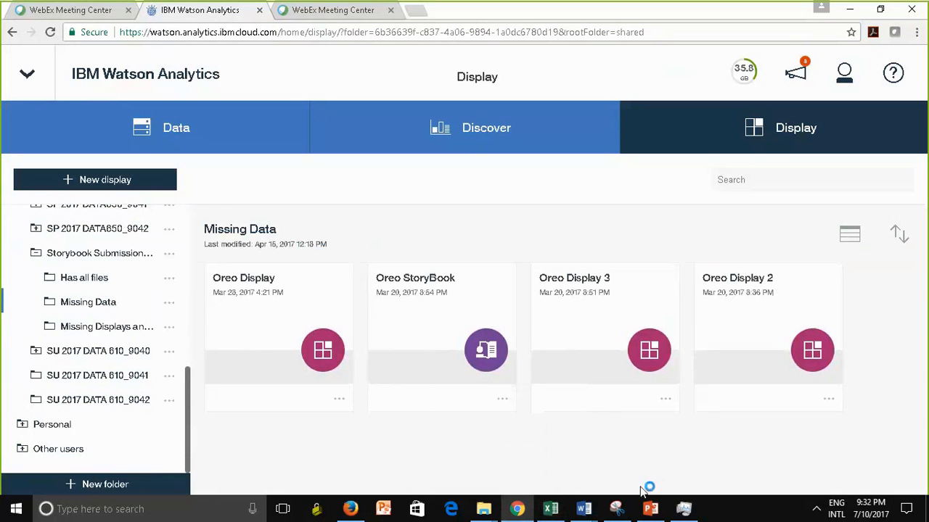
Step: Open Oreo StoryBook and check the #oreo data behind Oreo Display and Oreo Display 2, ending on the storybook's cover
left_click(466, 339)
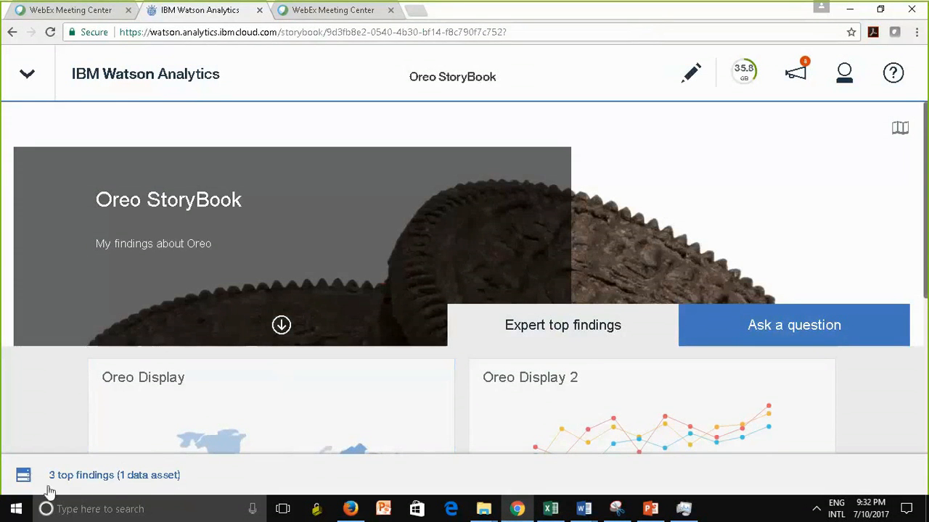
left_click(113, 481)
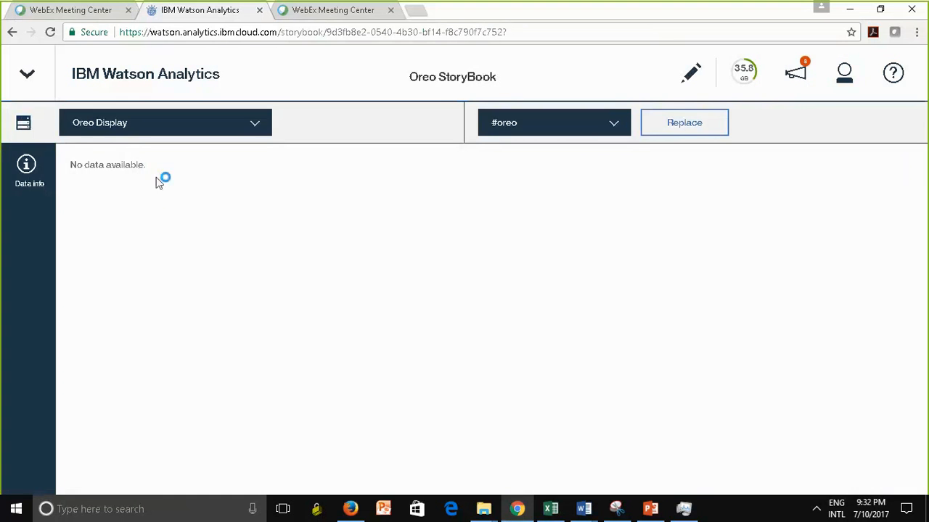
left_click(616, 128)
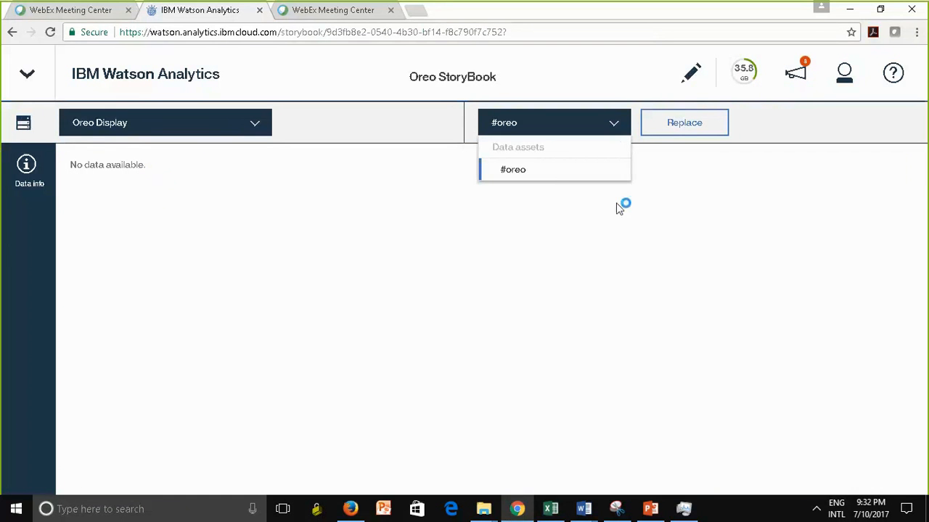
left_click(553, 177)
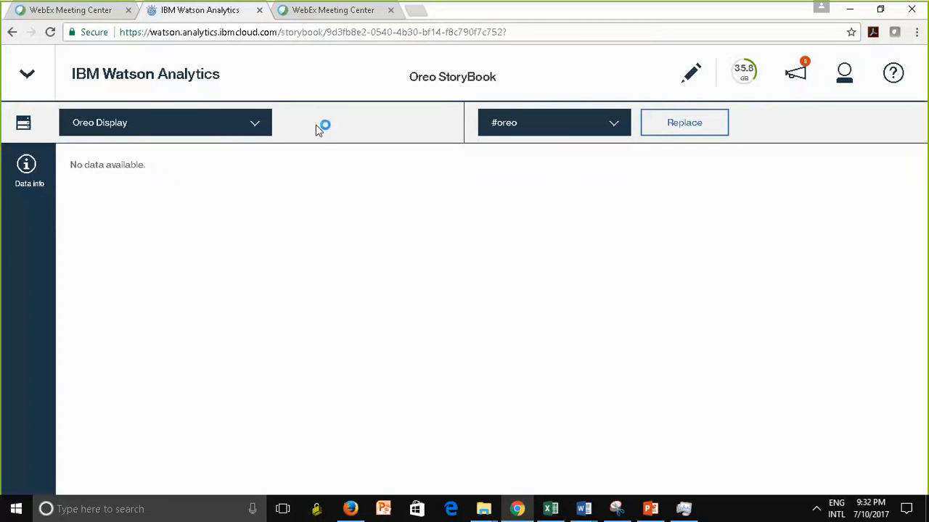
left_click(247, 129)
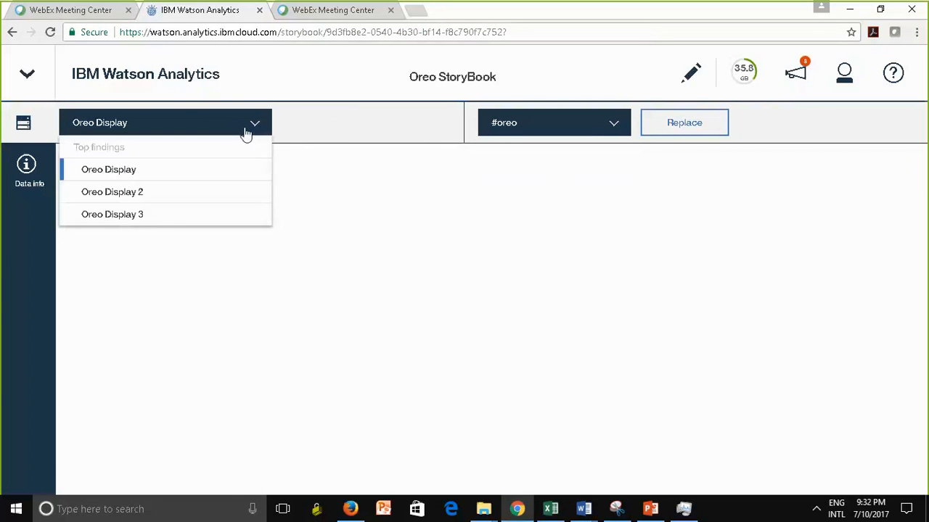
left_click(185, 197)
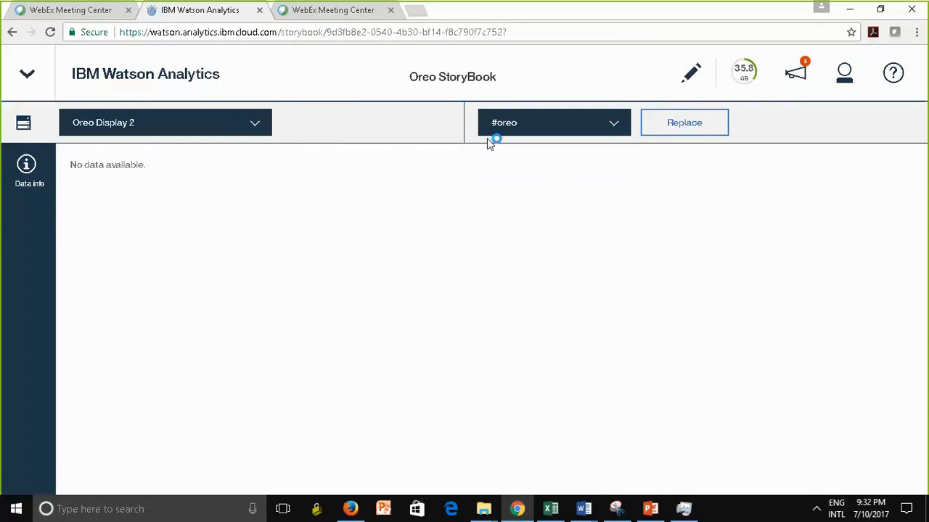
left_click(24, 127)
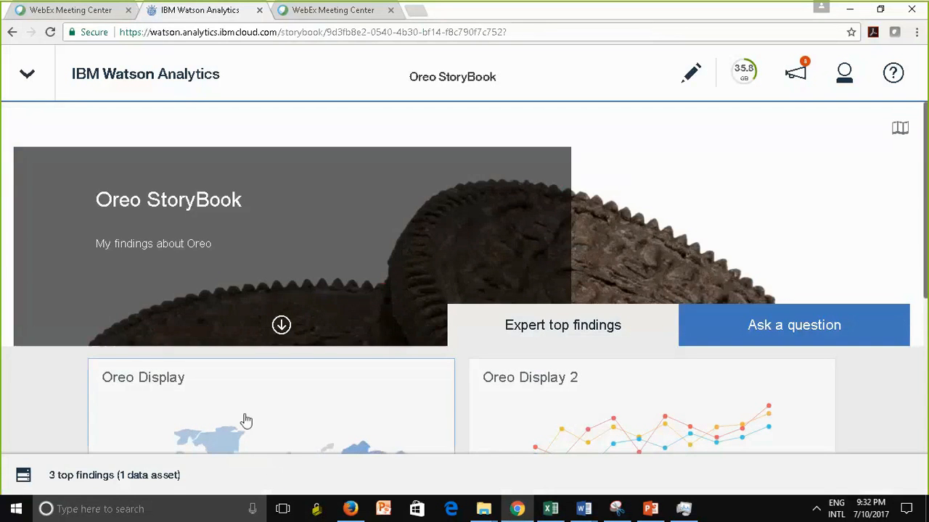
Step: Open the Oreo Display top finding and read more information about why its data cannot be accessed
left_click(246, 421)
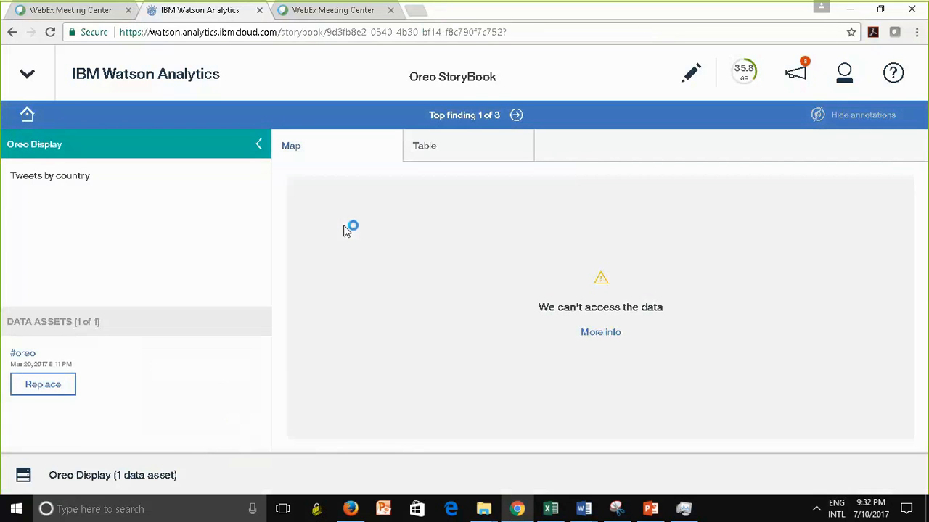
left_click(344, 226)
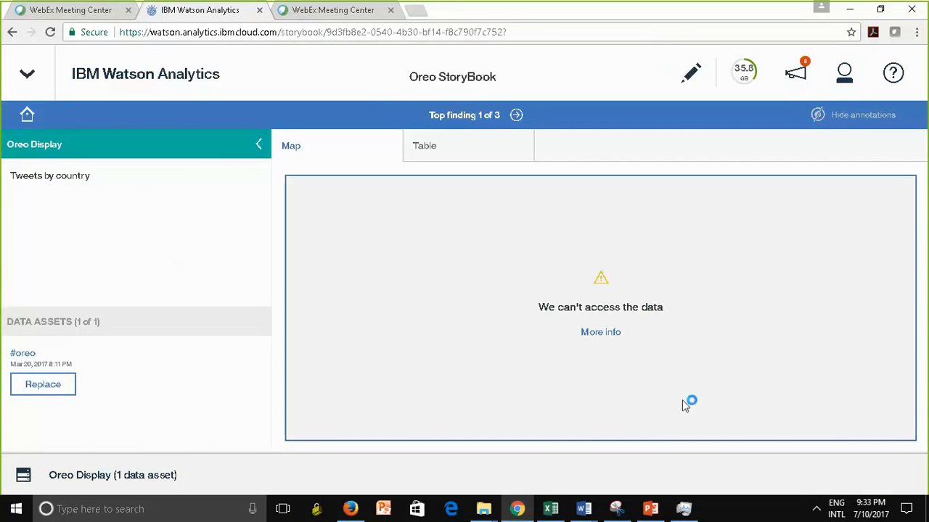
left_click(606, 335)
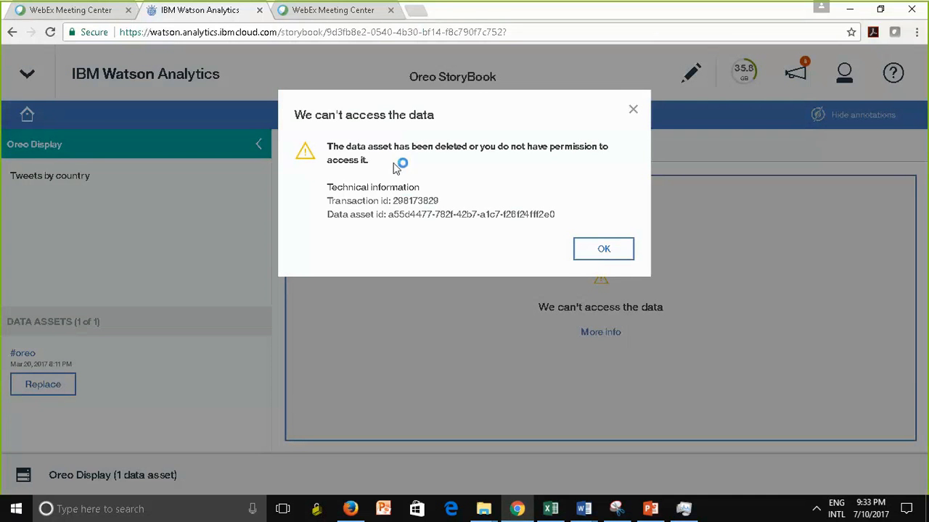
left_click(605, 249)
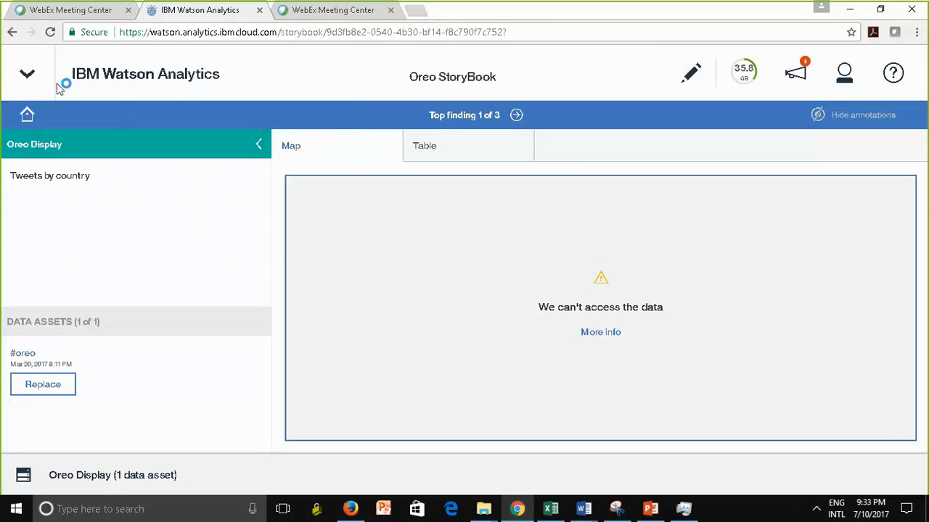
Step: Close the open Oreo Display 3 and return to the Missing Data folder in Display
left_click(27, 81)
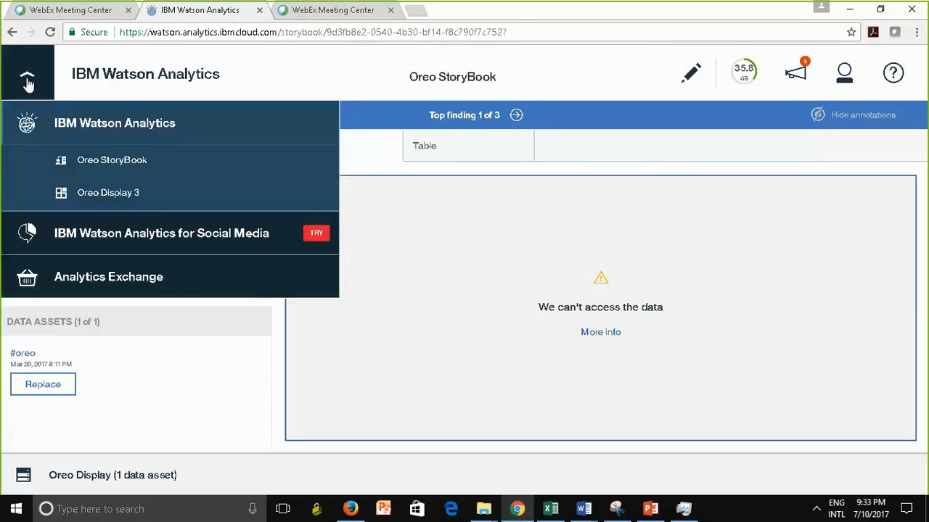
mouse_move(316, 197)
left_click(314, 196)
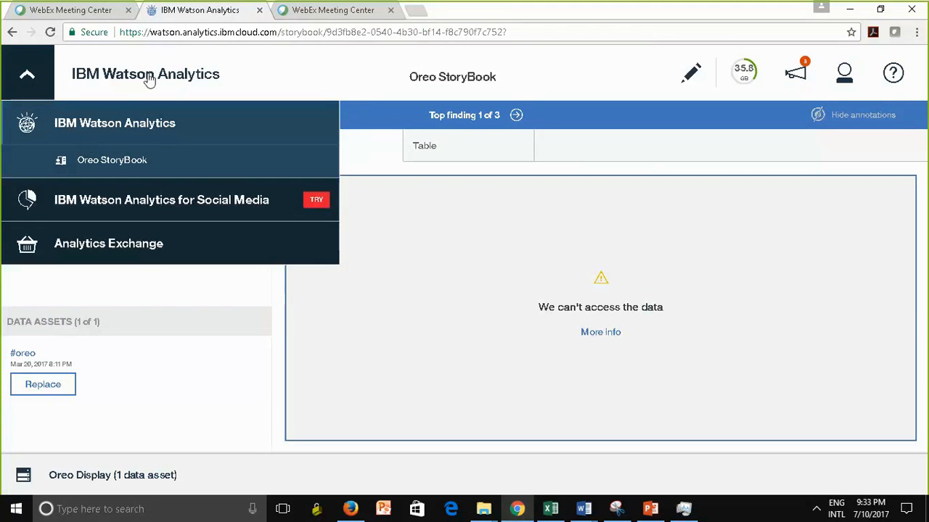
left_click(194, 139)
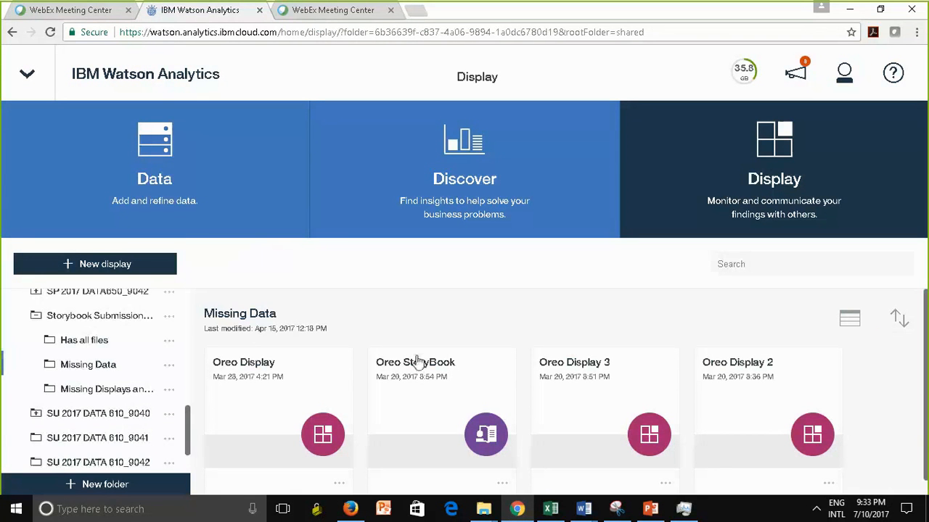
Step: Open Oreo Display from the Missing Data folder to check it, and close it again
left_click(322, 436)
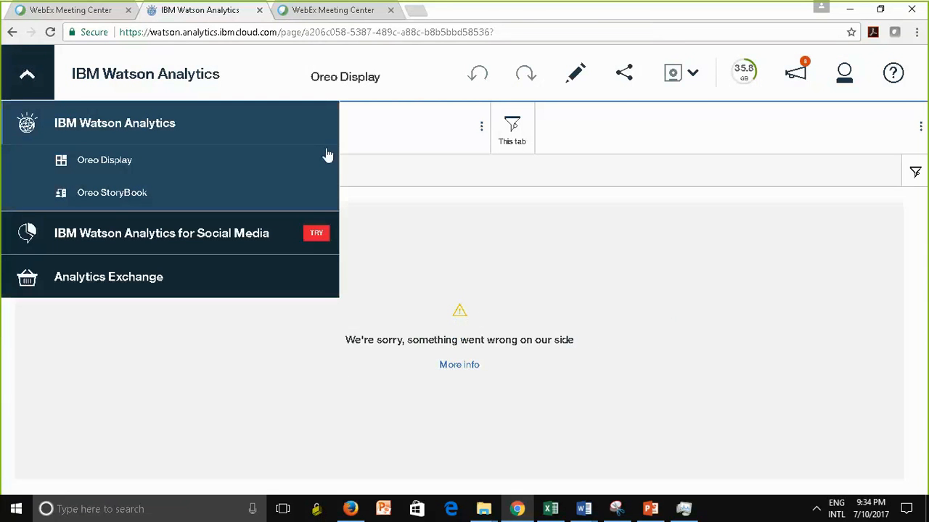
mouse_move(316, 164)
left_click(317, 164)
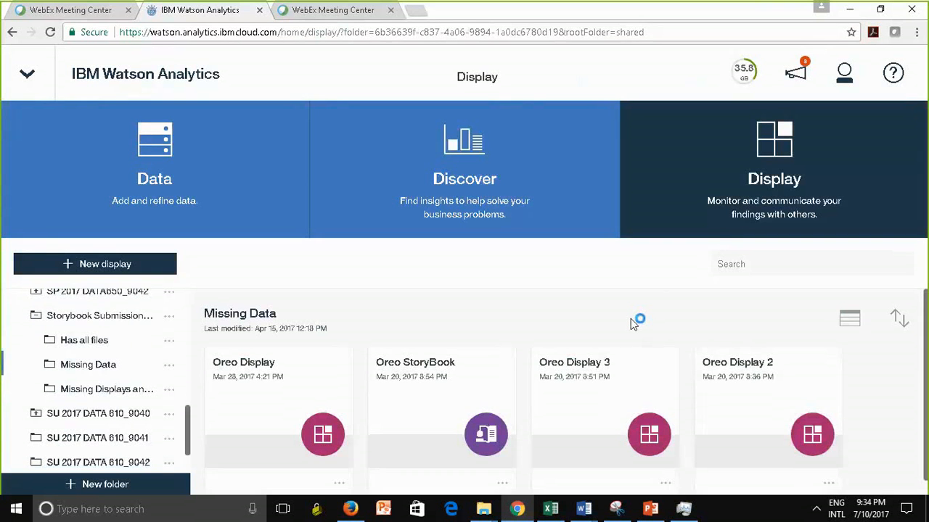
Step: Switch to the Watson Analytics Help Session presentation in PowerPoint and show the Accessing the Group Folder slide
left_click(650, 510)
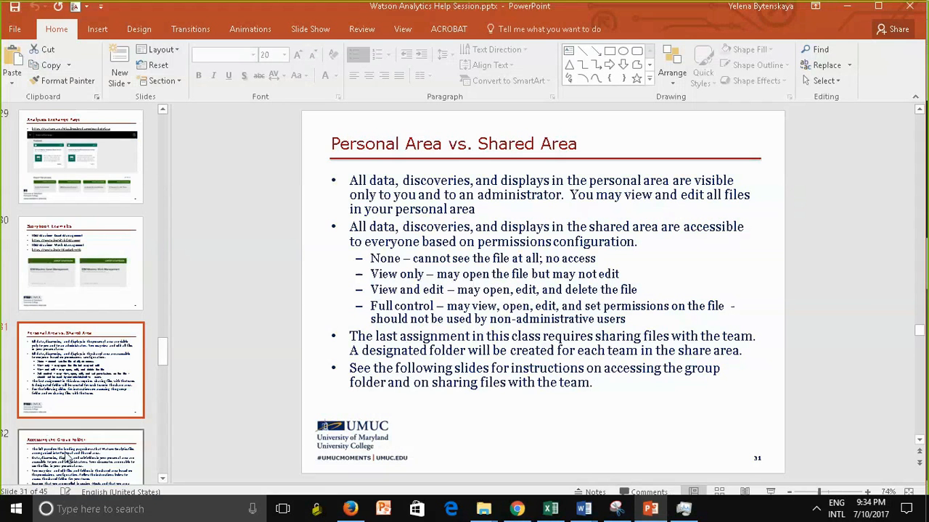
left_click(44, 439)
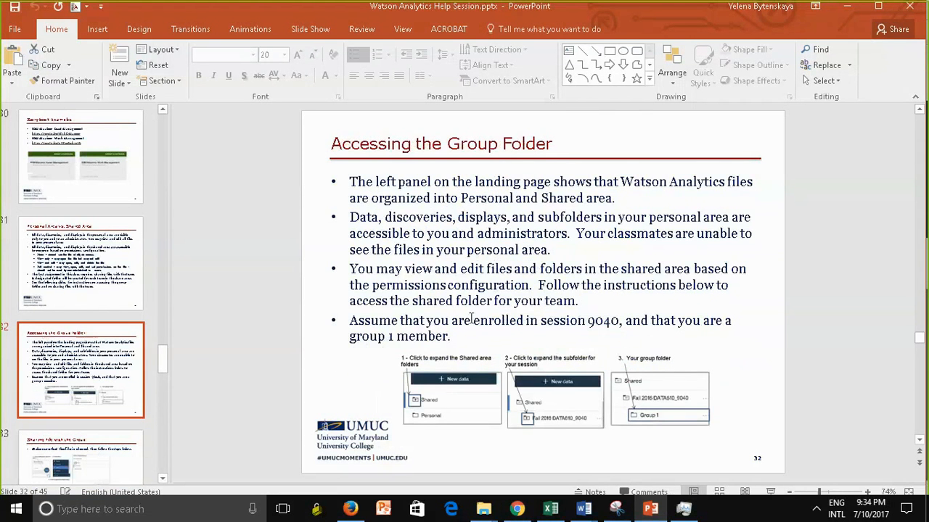
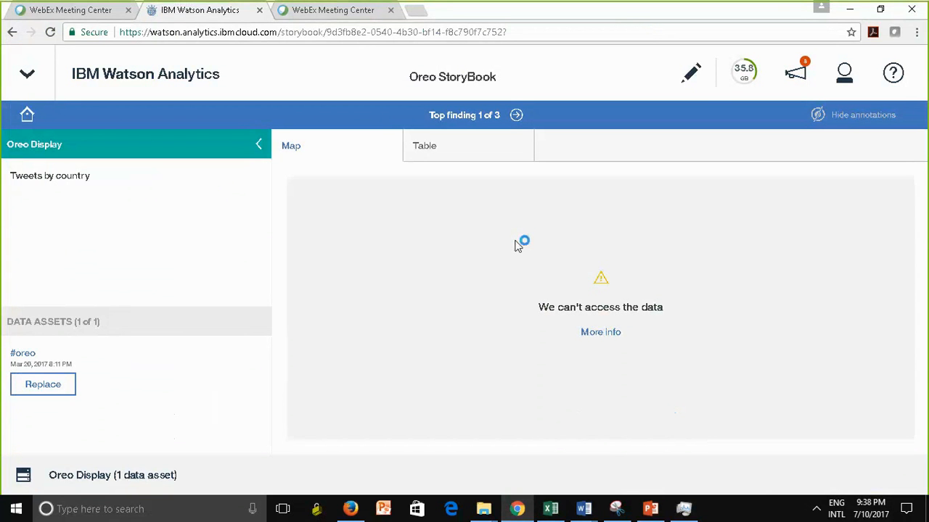
Step: Close Oreo StoryBook from its Oreo Display finding to return to the Missing Data folder
left_click(424, 209)
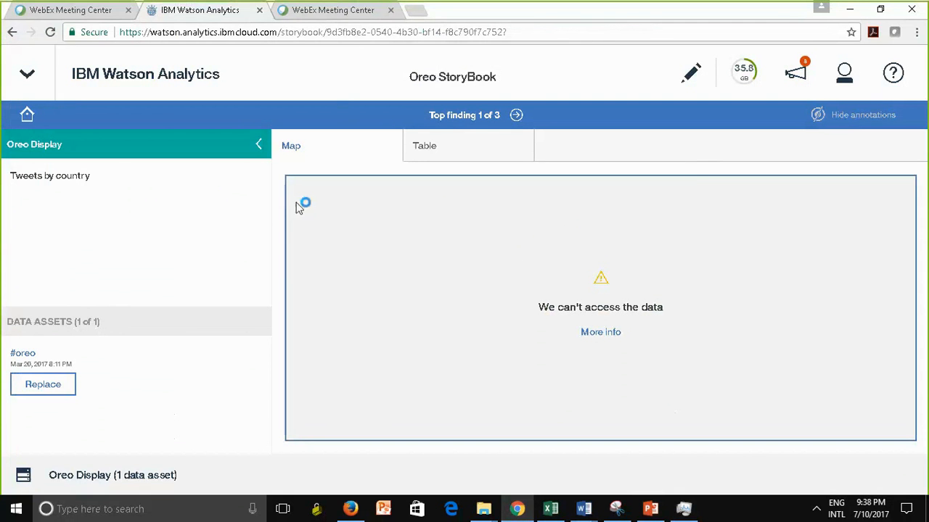
left_click(30, 82)
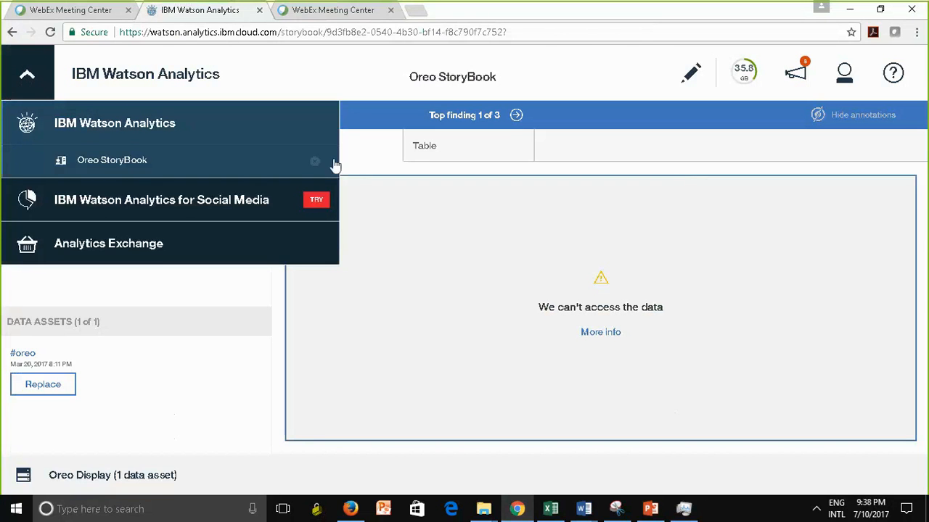
left_click(316, 163)
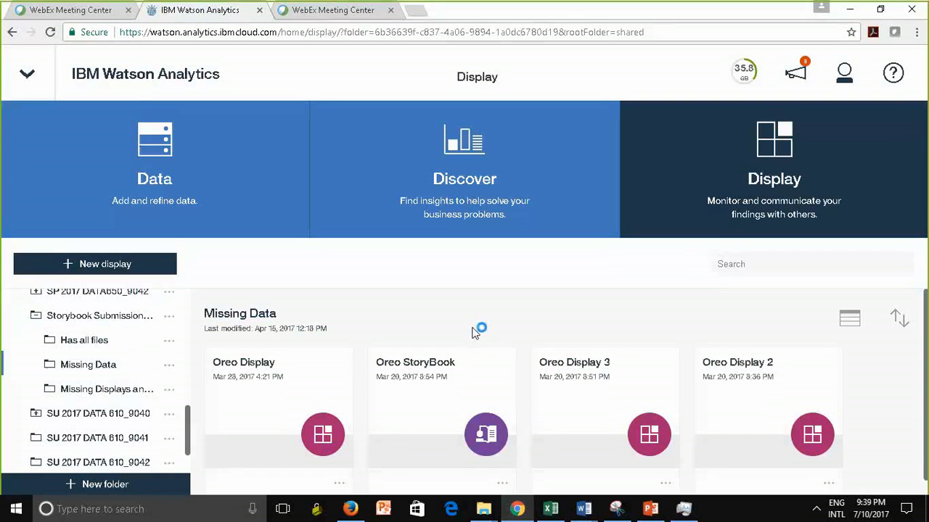
Step: Switch to PowerPoint to show slide 41 on joining DW640Sales and DW640Customer, and return to Watson Analytics
mouse_move(653, 512)
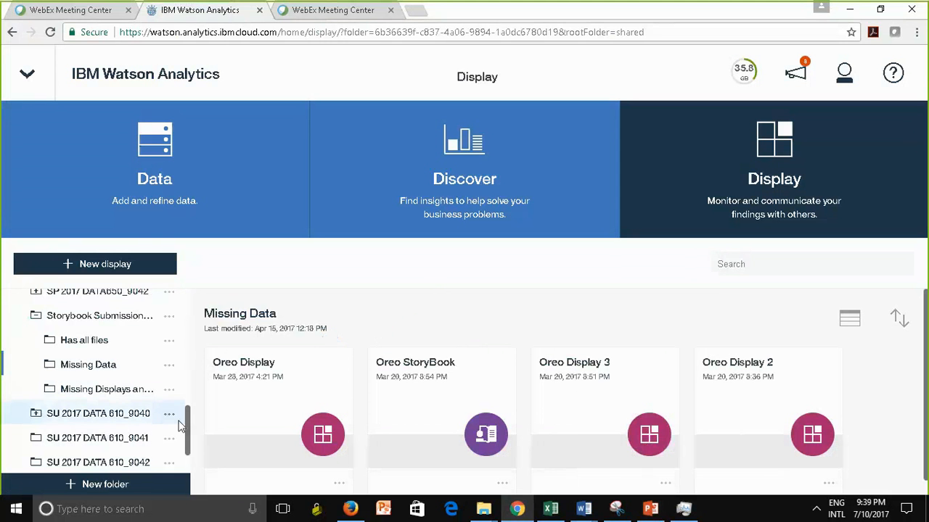
left_click_drag(188, 434, 224, 519)
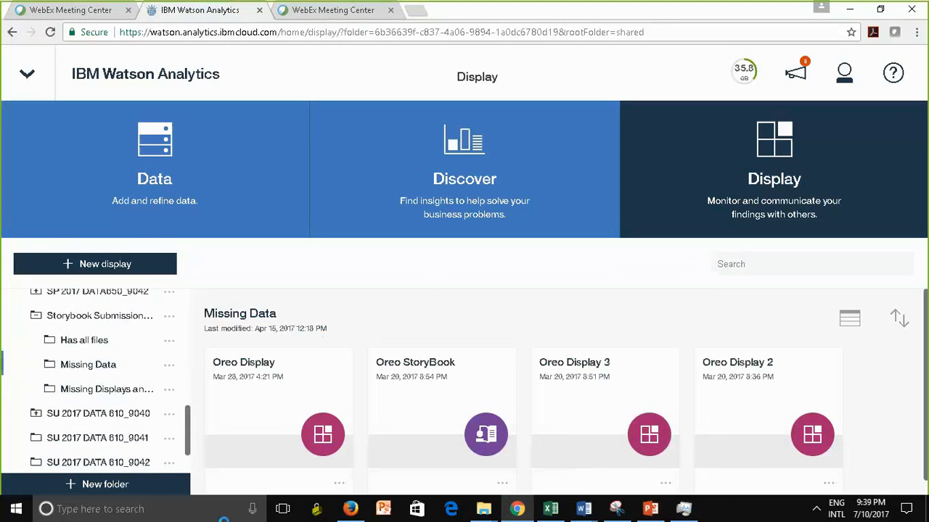
left_click(651, 510)
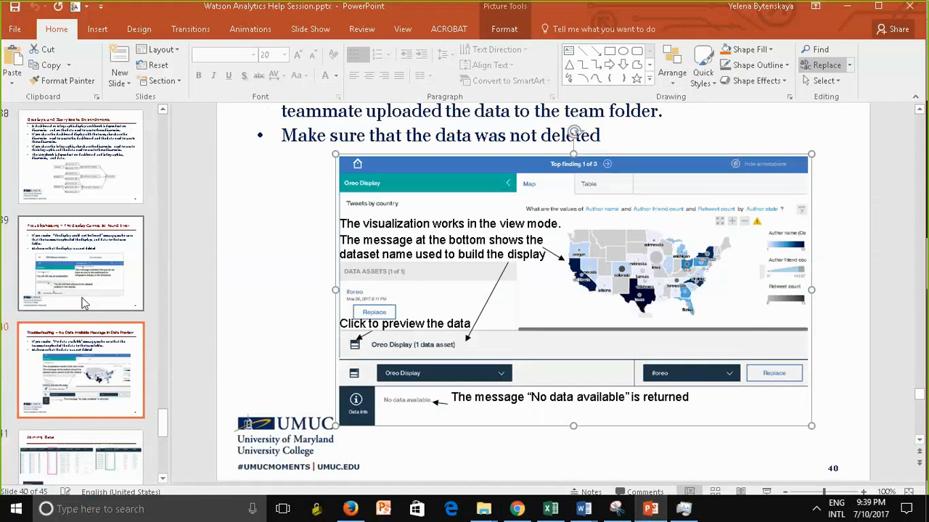
left_click(54, 479)
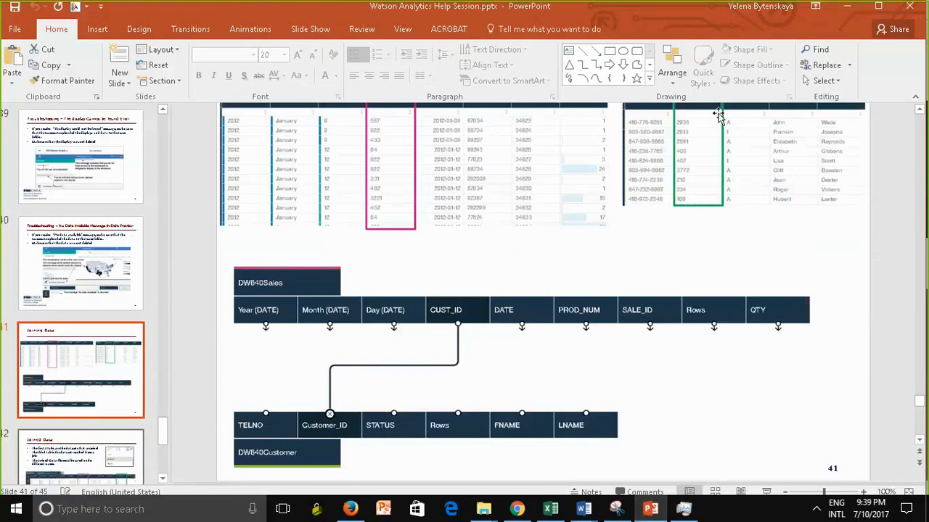
left_click(846, 11)
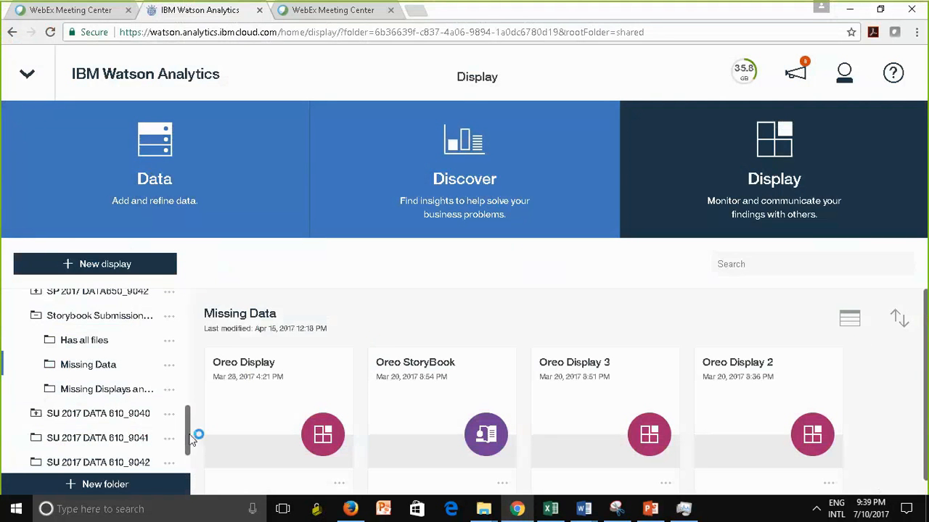
Step: Collapse the Shared folder tree, select the Personal folder, and show its Data assets
left_click_drag(192, 439, 195, 276)
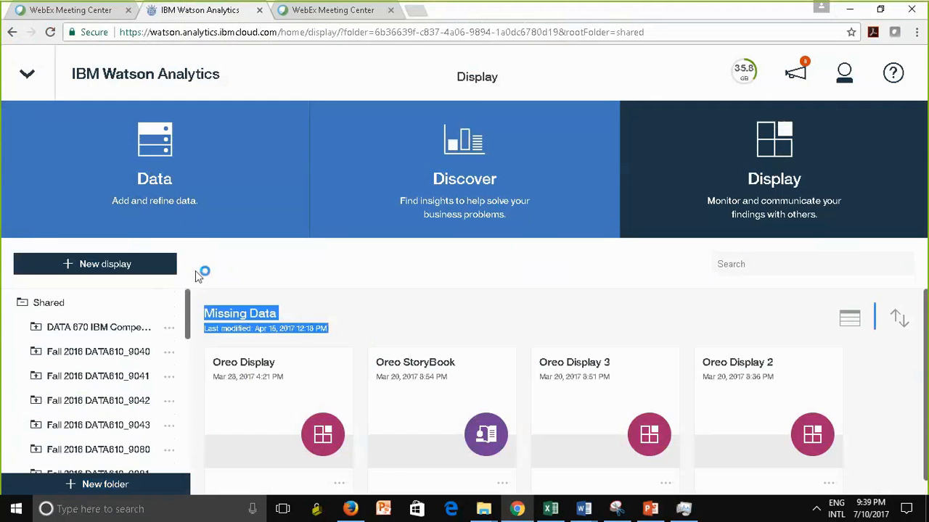
left_click(22, 303)
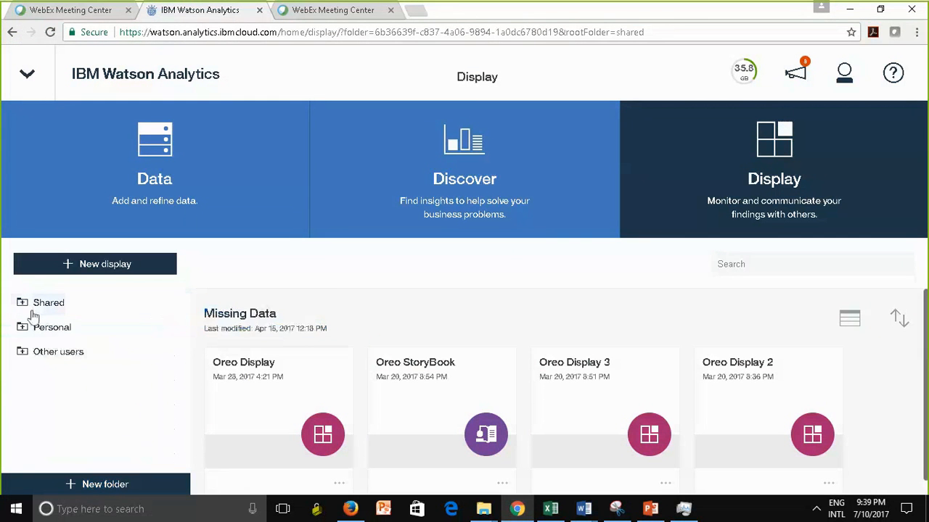
left_click(50, 328)
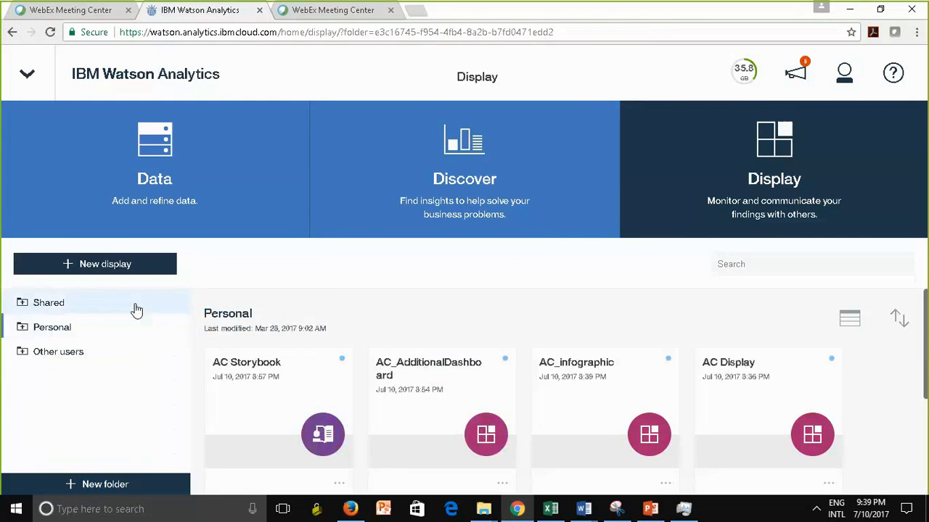
left_click(166, 182)
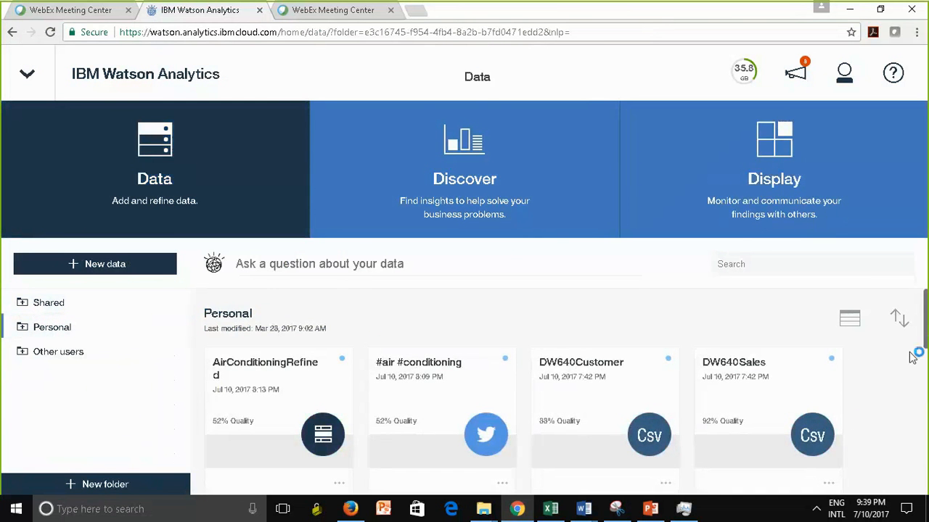
Step: Open the DW640Sales data asset from the Personal folder for refining
left_click_drag(925, 337, 928, 201)
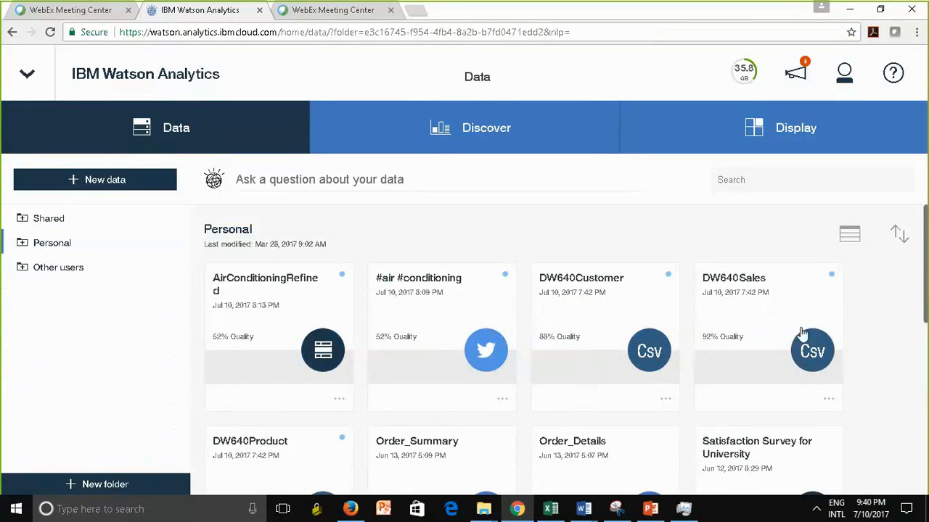
left_click(830, 402)
left_click(766, 278)
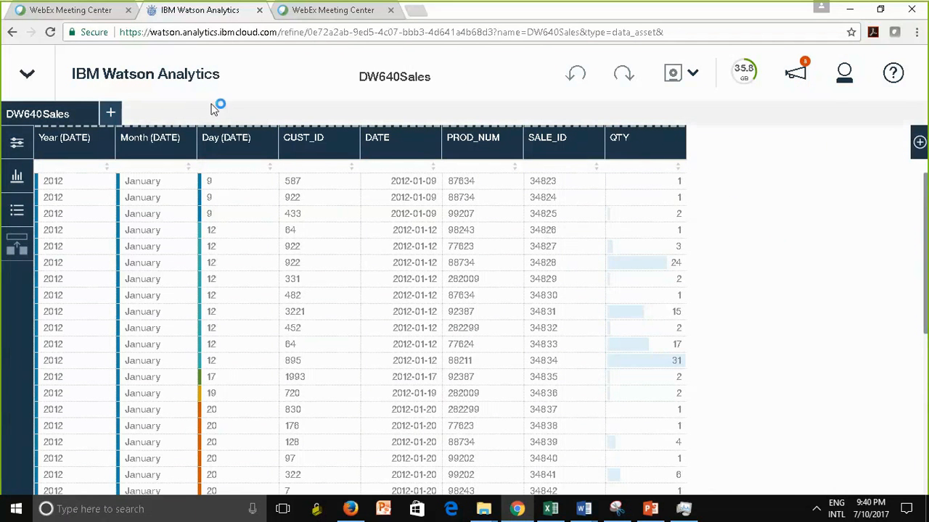
Step: Add the DW640Customer data from the Personal folder as a second data asset in DW640Sales
left_click(111, 114)
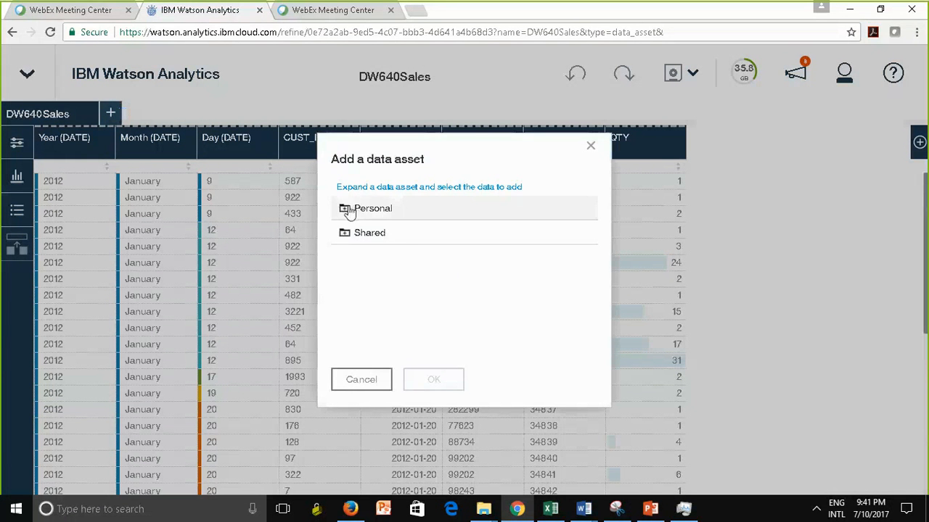
left_click(354, 209)
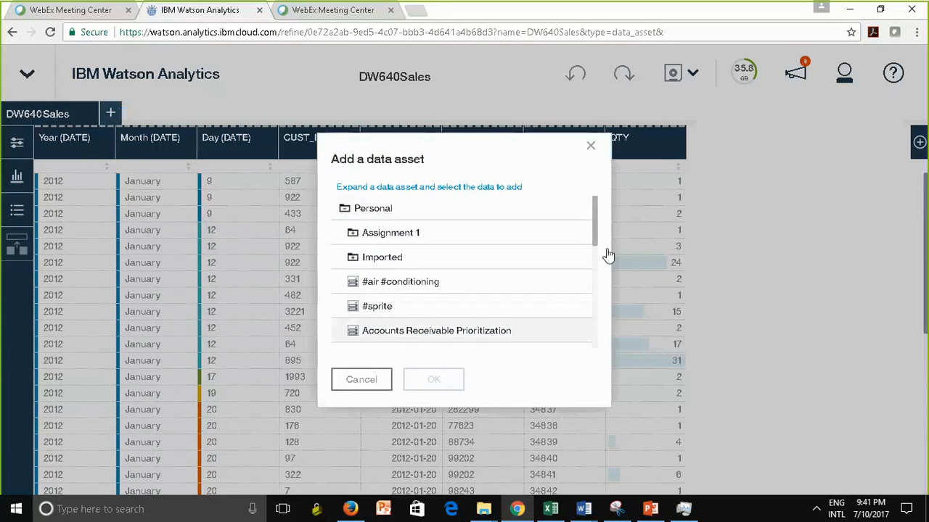
left_click_drag(594, 230, 595, 236)
left_click_drag(596, 252, 595, 273)
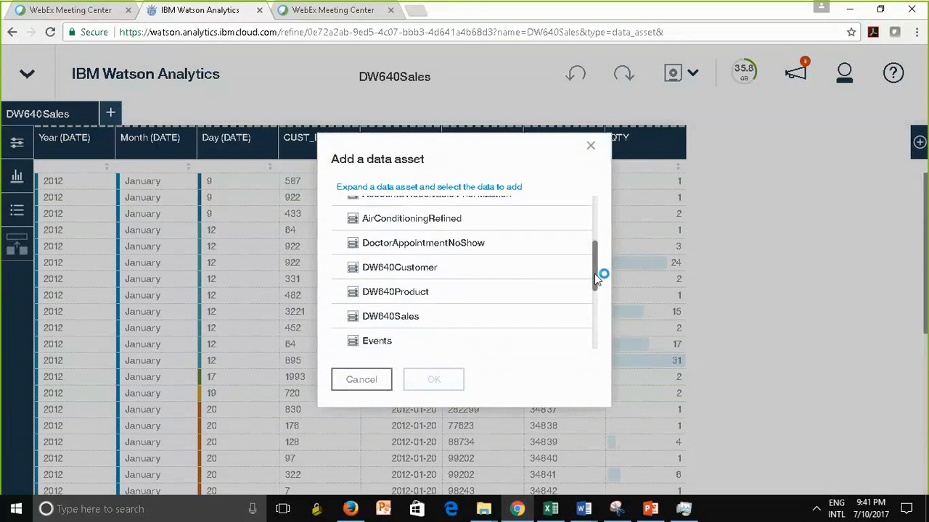
left_click(414, 274)
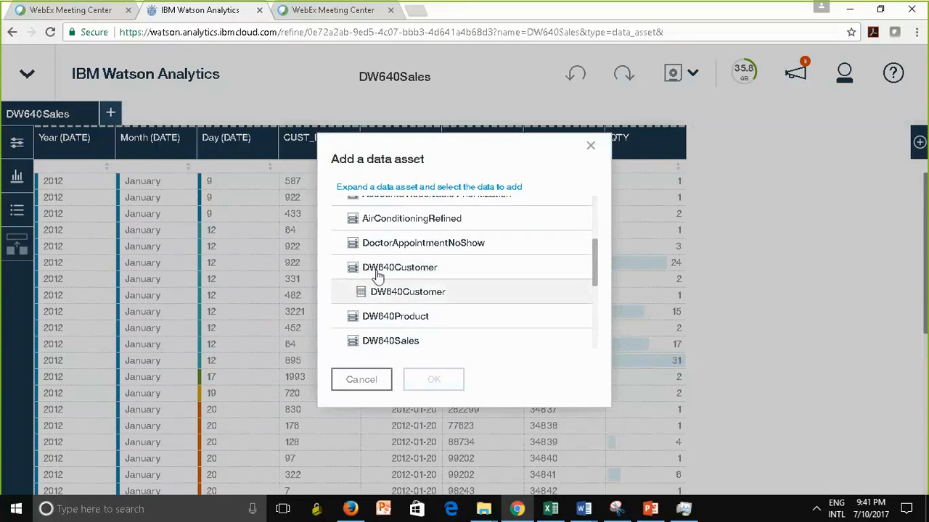
left_click(419, 293)
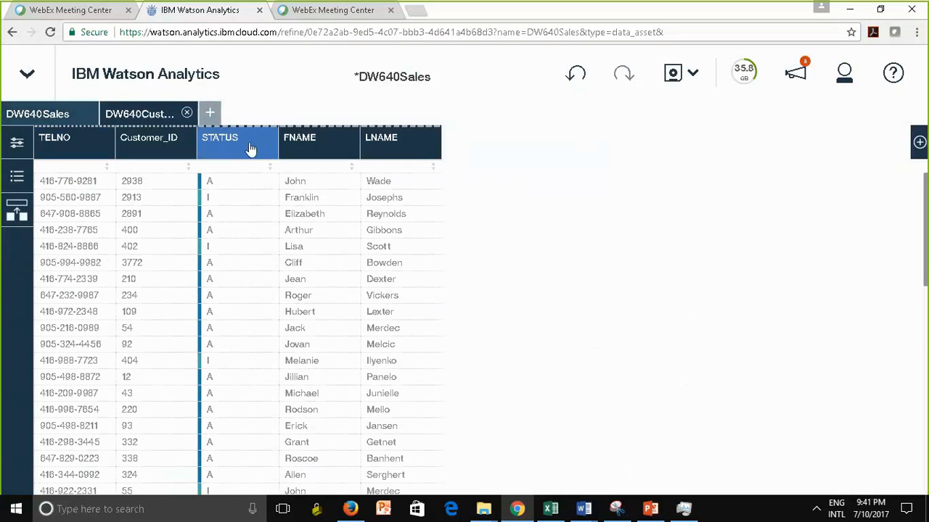
Step: Join DW640Sales with DW640Customer by connecting the CUST_ID column to Customer_ID
left_click(27, 115)
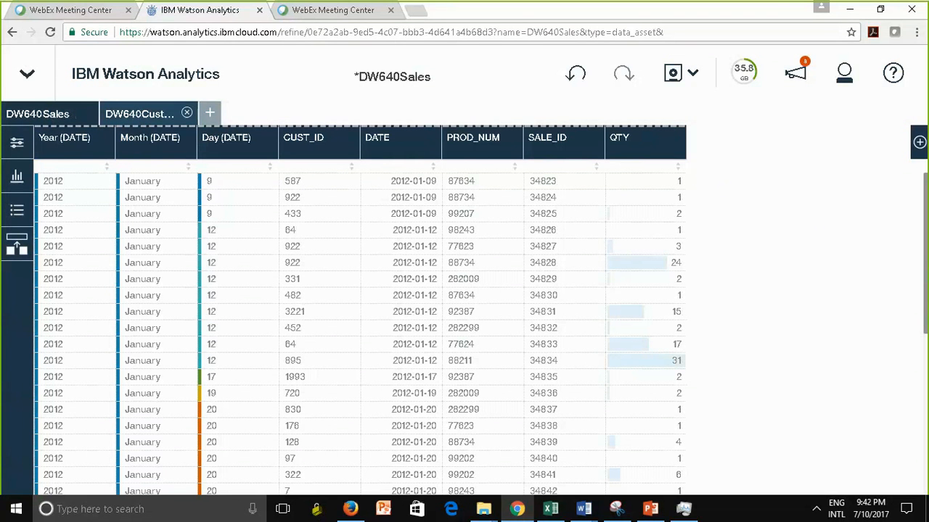
left_click(16, 249)
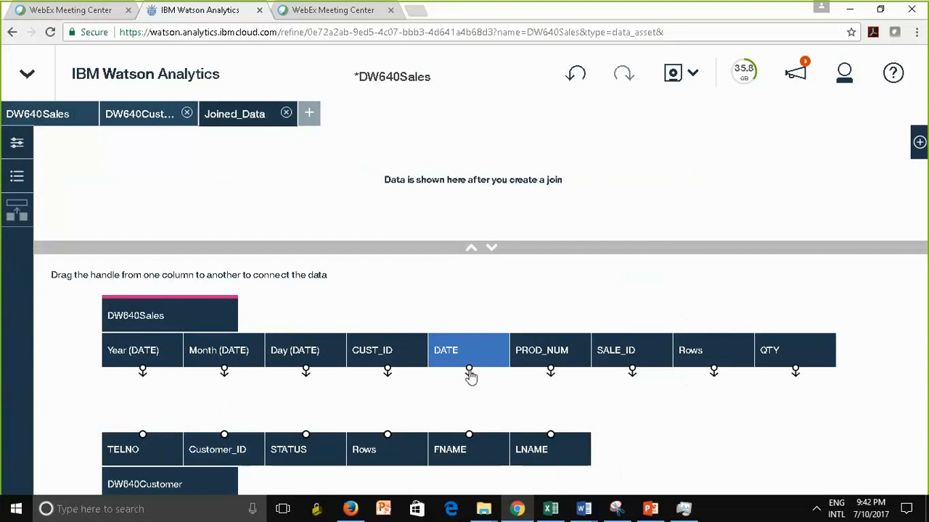
left_click_drag(470, 371, 225, 437)
left_click_drag(469, 375, 225, 435)
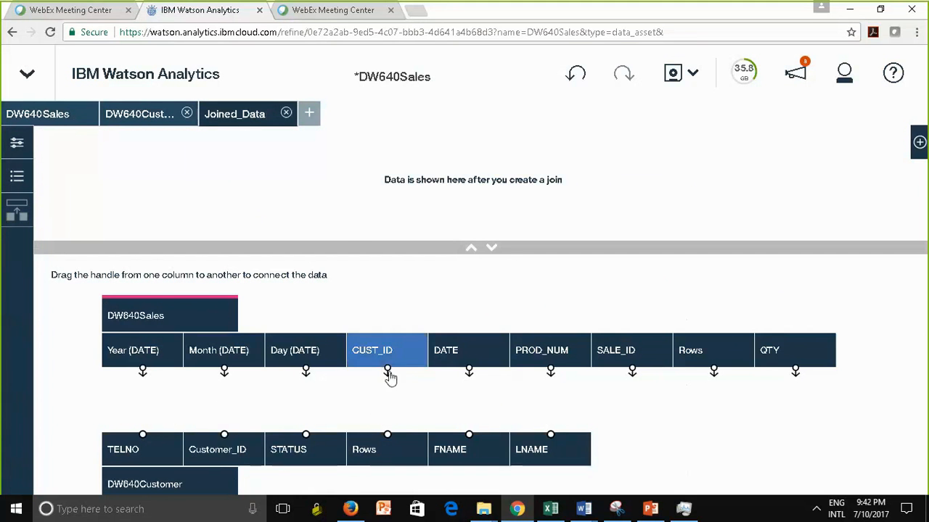
left_click_drag(390, 377, 227, 431)
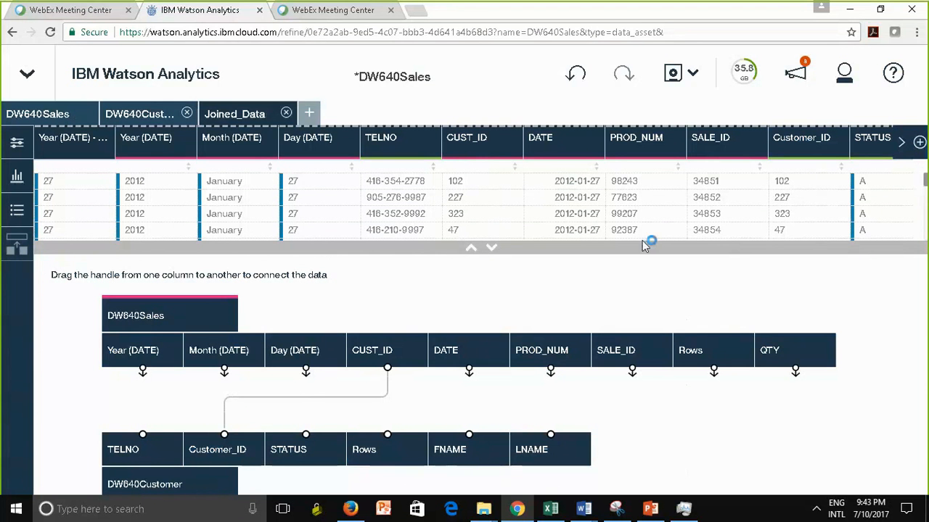
Step: Set the DW640Sales and DW640Customer join to include B + matching rows and preview the joined data
left_click(471, 250)
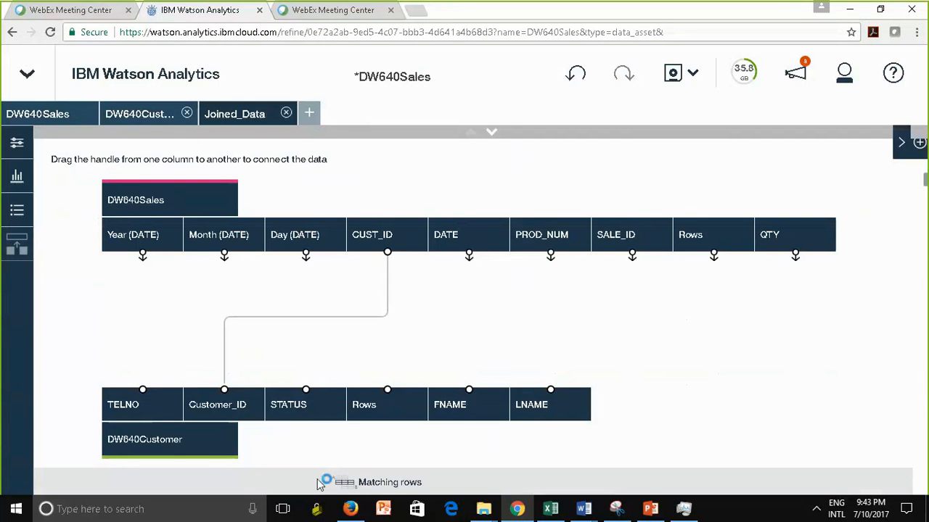
left_click(356, 488)
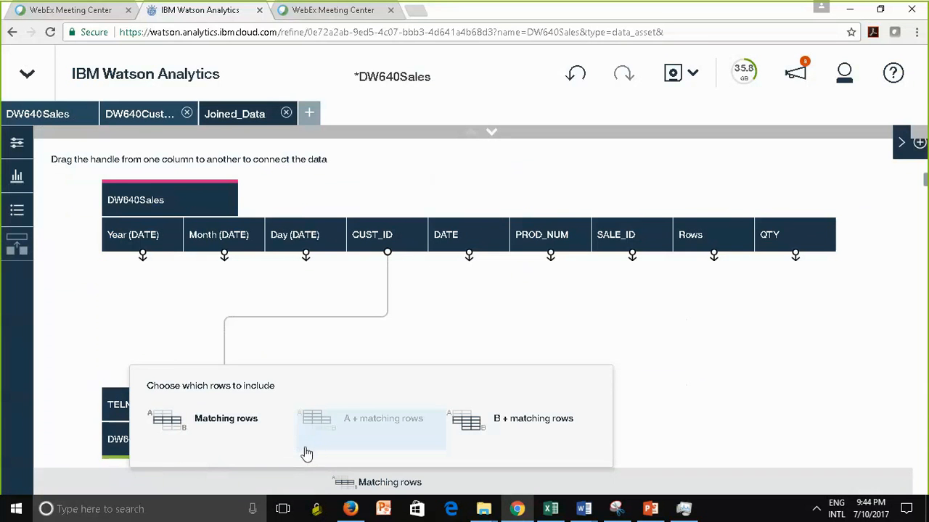
left_click(551, 431)
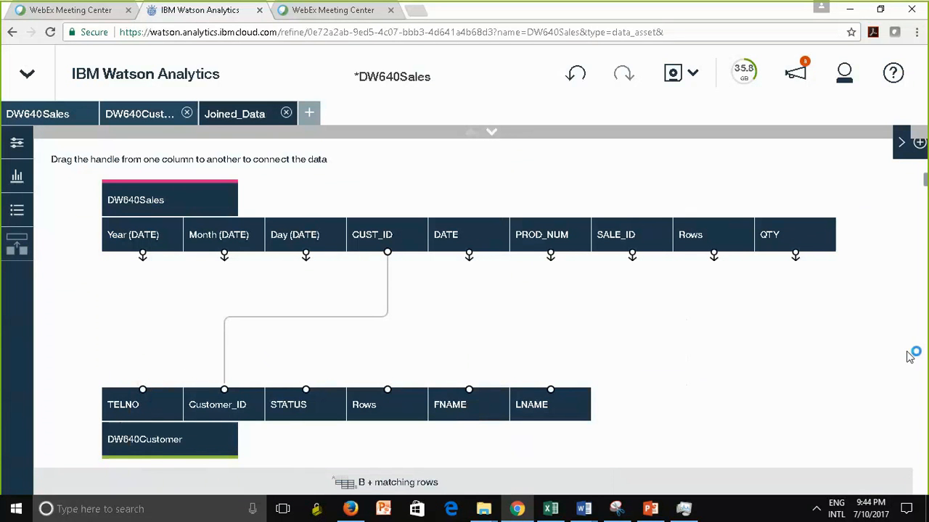
left_click(496, 138)
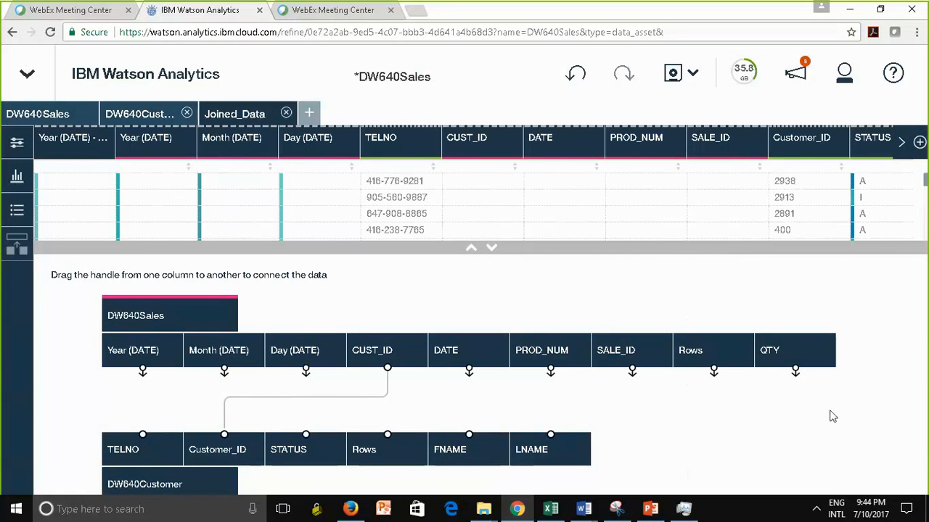
left_click(470, 251)
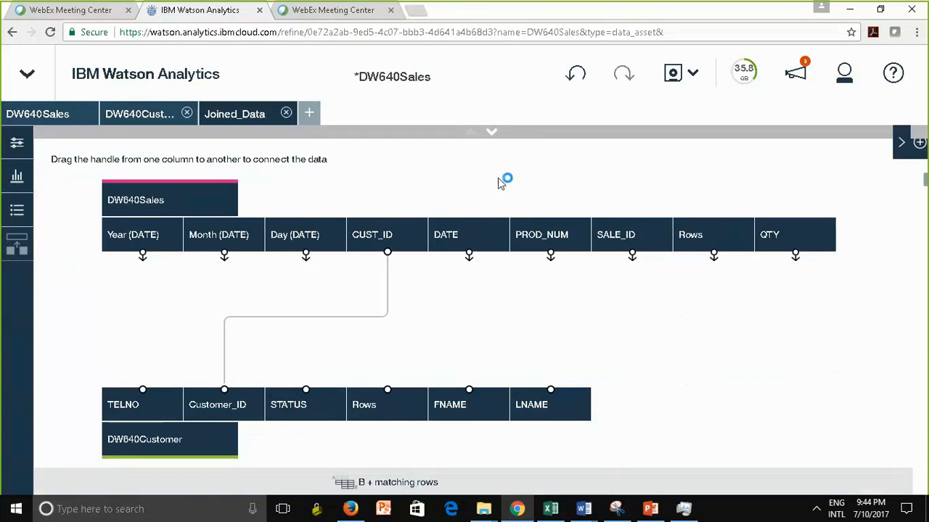
left_click(494, 137)
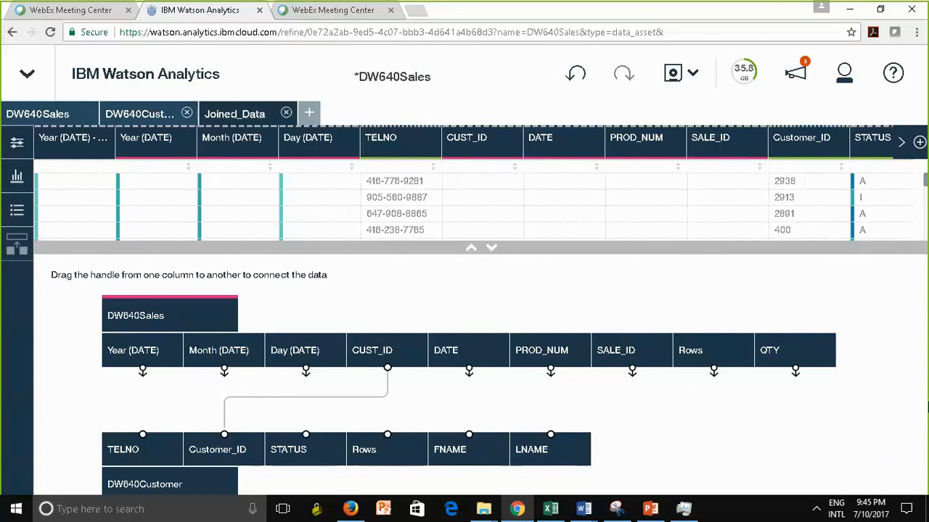
Step: Set the join to include only Matching rows and expand the Joined_Data preview to full height
left_click(471, 250)
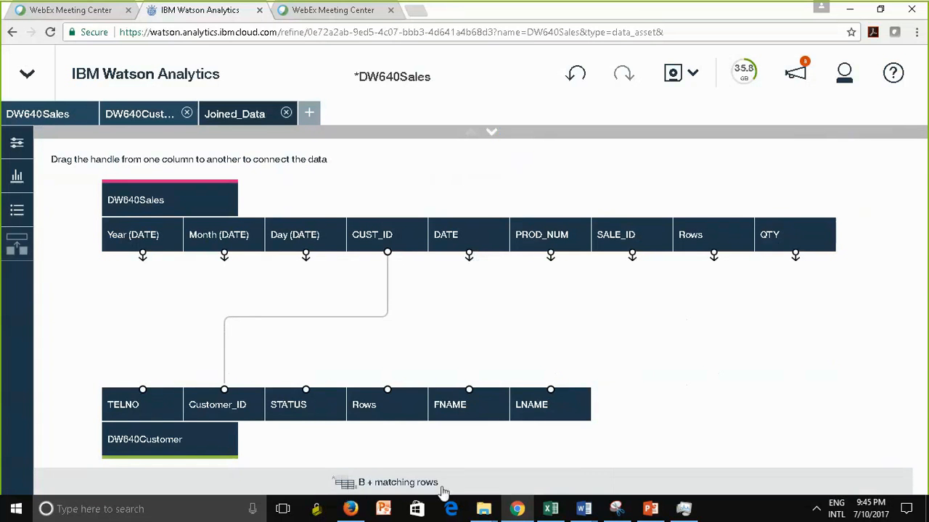
left_click(382, 489)
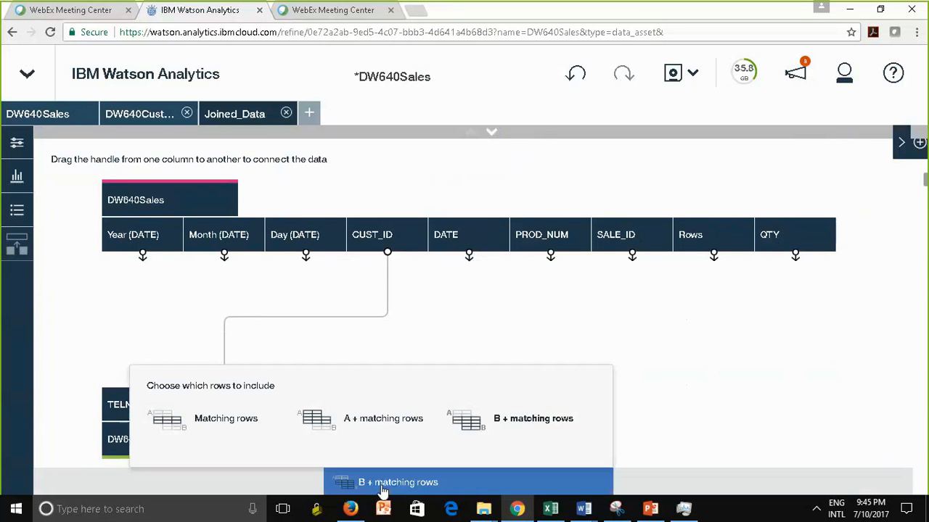
left_click(167, 421)
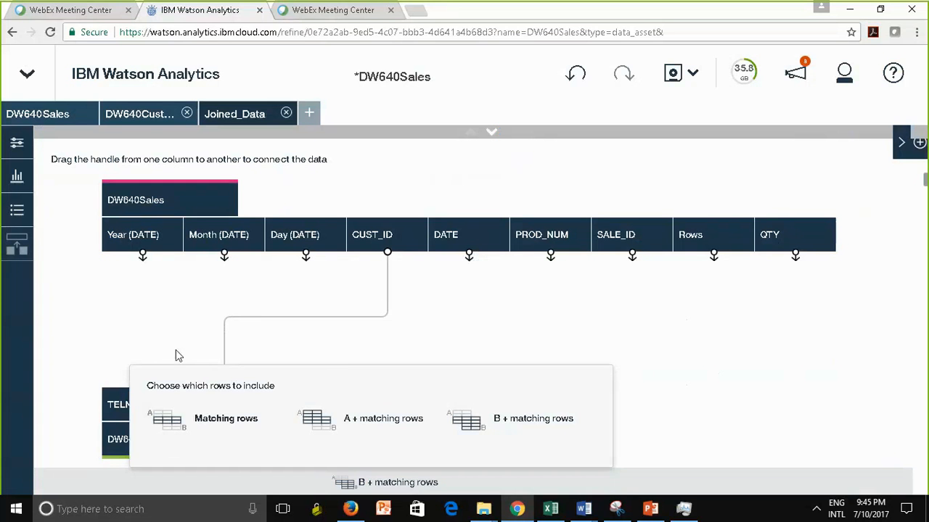
left_click(163, 426)
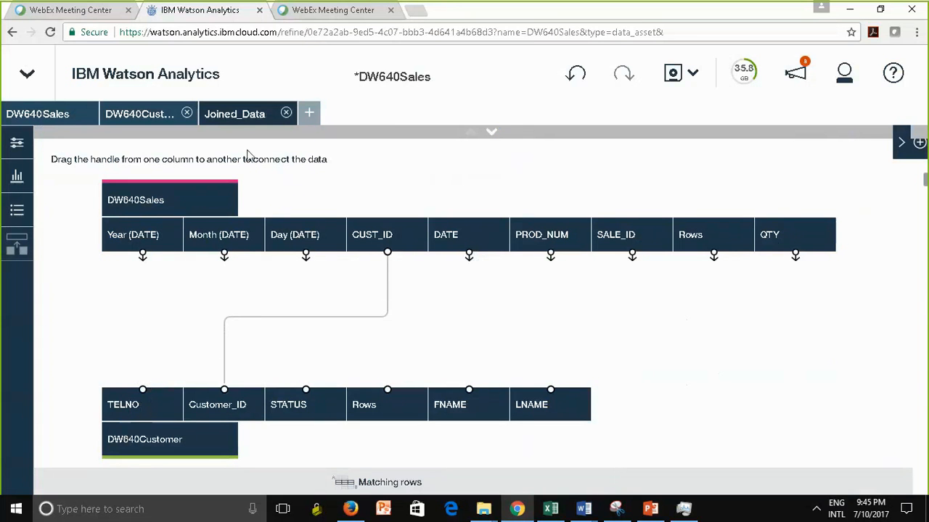
left_click(492, 131)
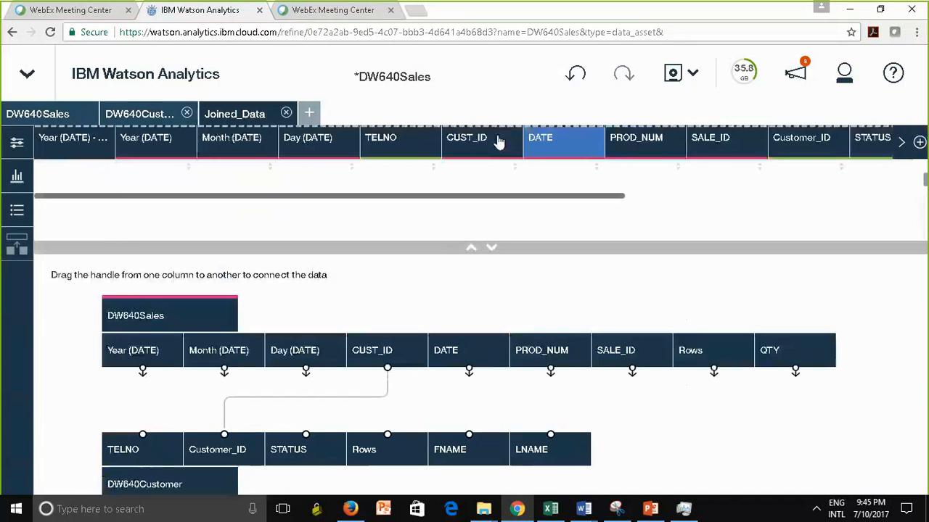
left_click(493, 251)
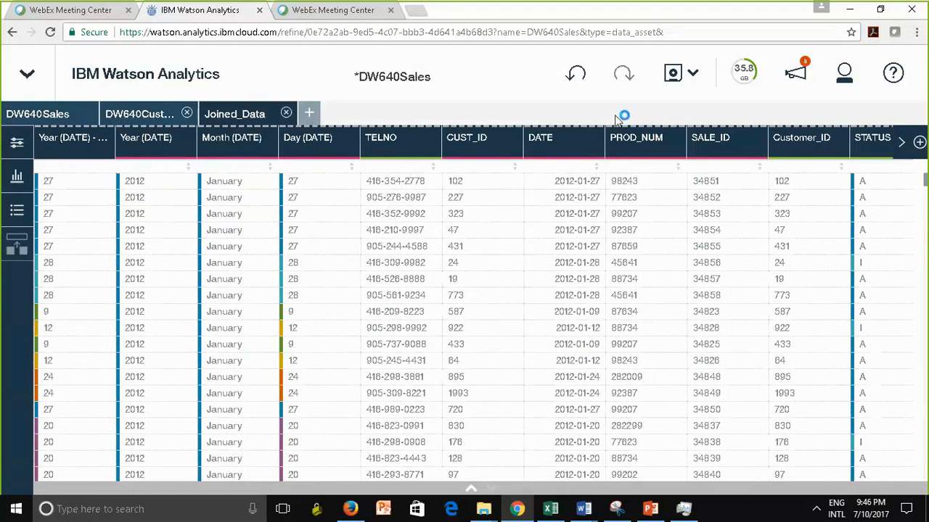
Step: Save the joined data as a new asset named DW640SalesWithCustInfo in the Personal folder
left_click(673, 82)
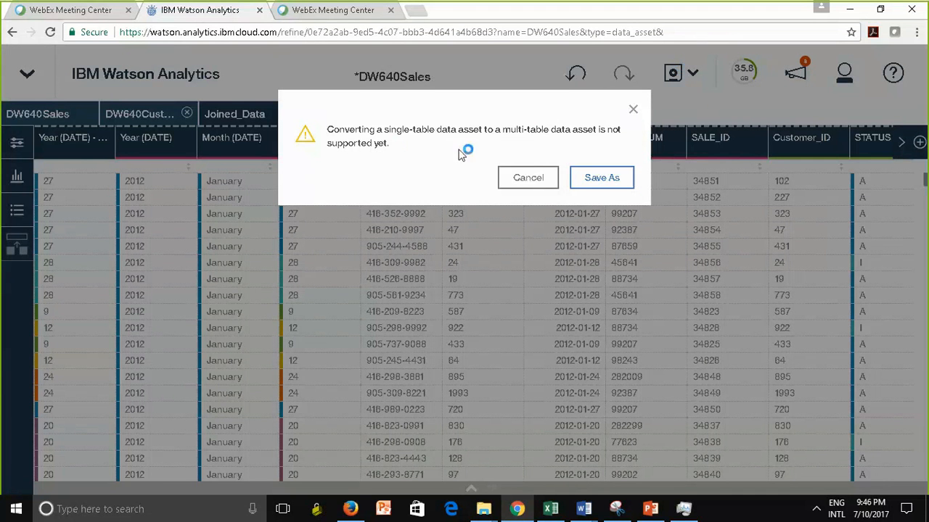
left_click(593, 178)
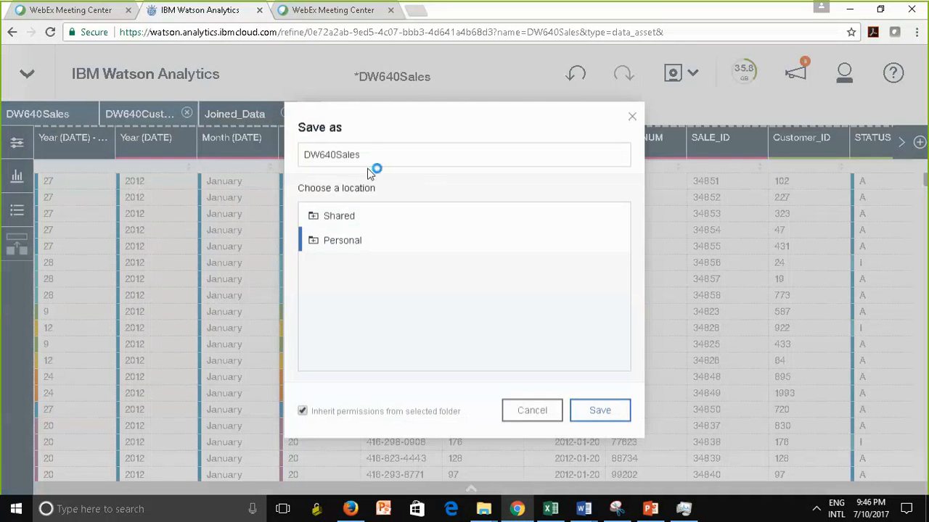
left_click(371, 155)
double_click(371, 156)
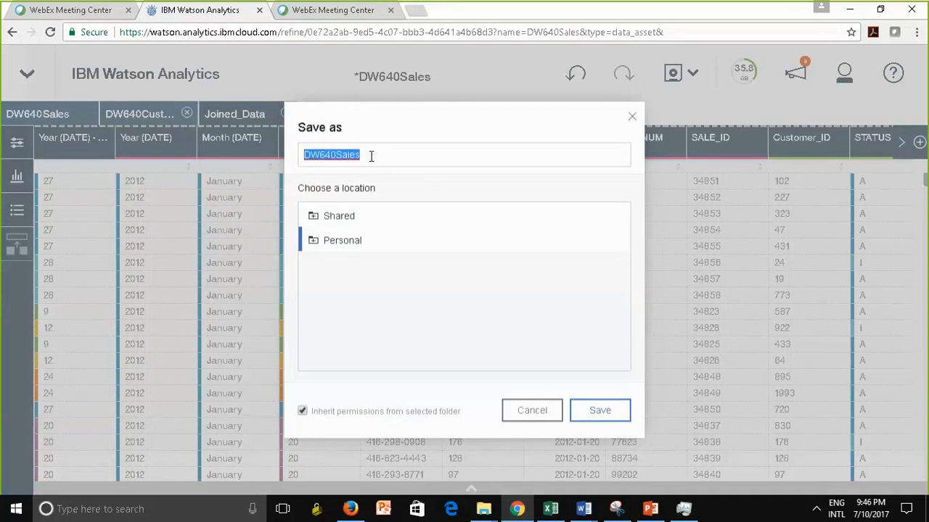
left_click(371, 156)
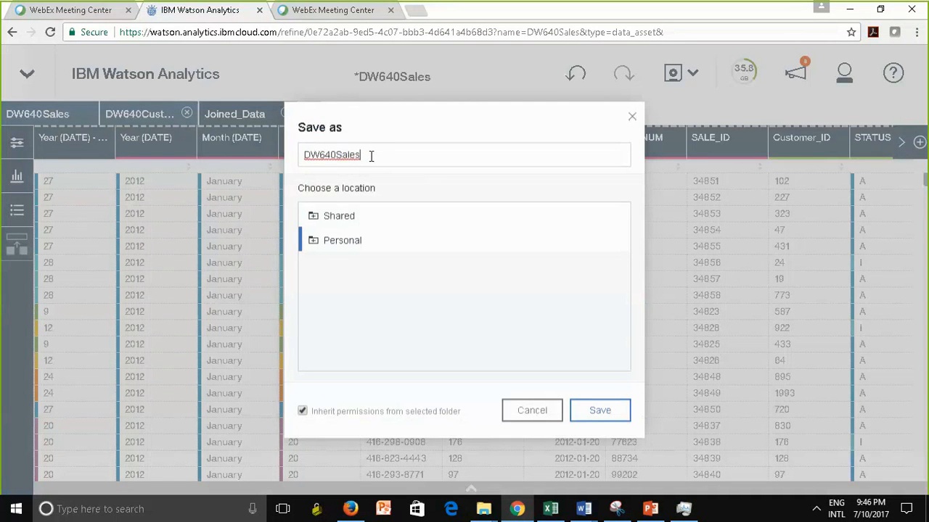
type("WithCustInfo")
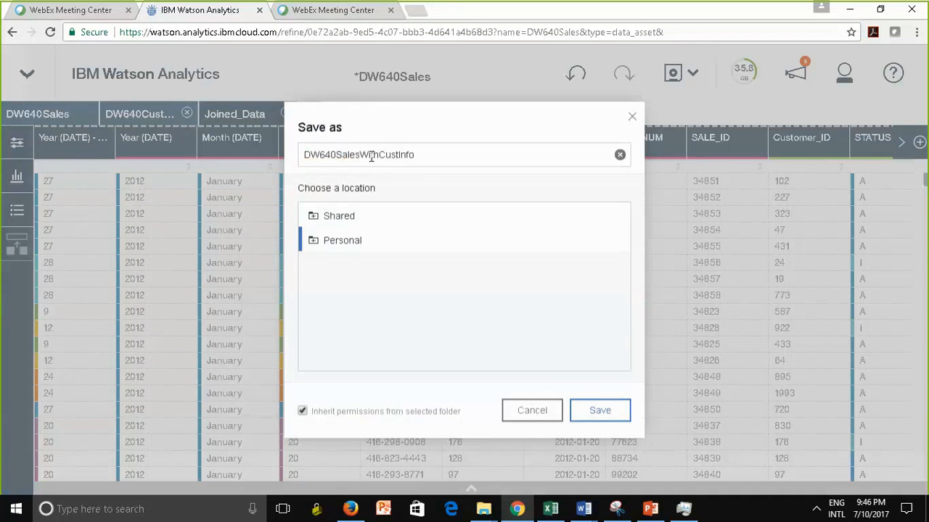
left_click(602, 410)
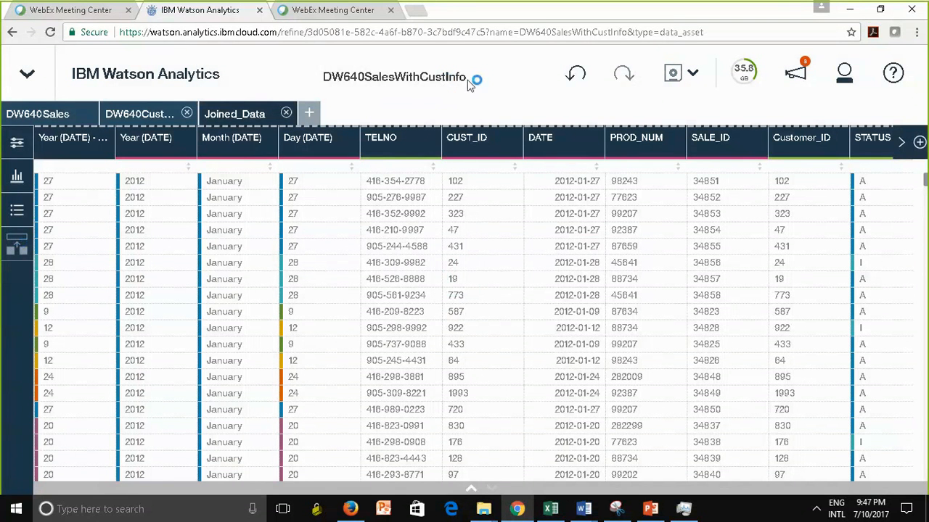
Step: Return to the Personal data assets, view the discovery starting points for DW640SalesWithCustInfo, and close them
left_click(27, 76)
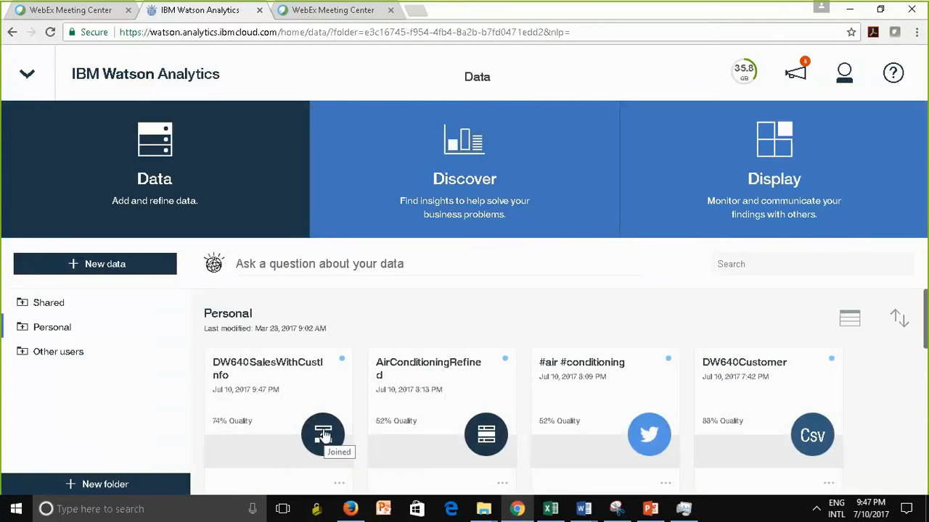
left_click(269, 404)
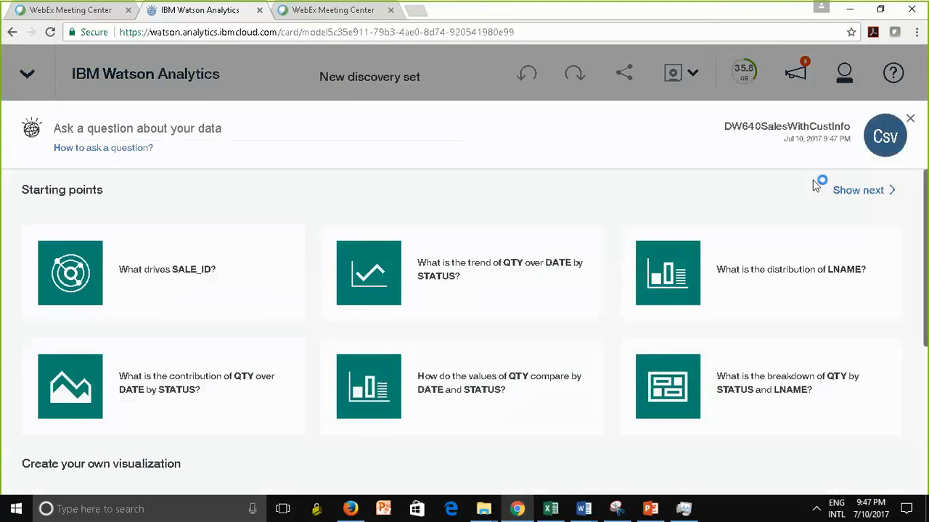
left_click(911, 120)
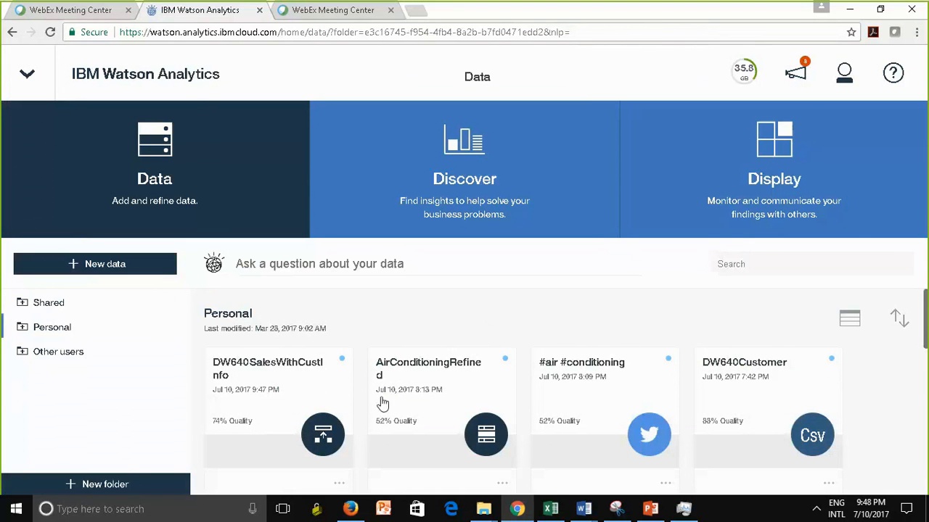
Step: Switch to PowerPoint and review the joined data slide 42 and the links on slide 43, Twitter Data Useful Resources
left_click(651, 510)
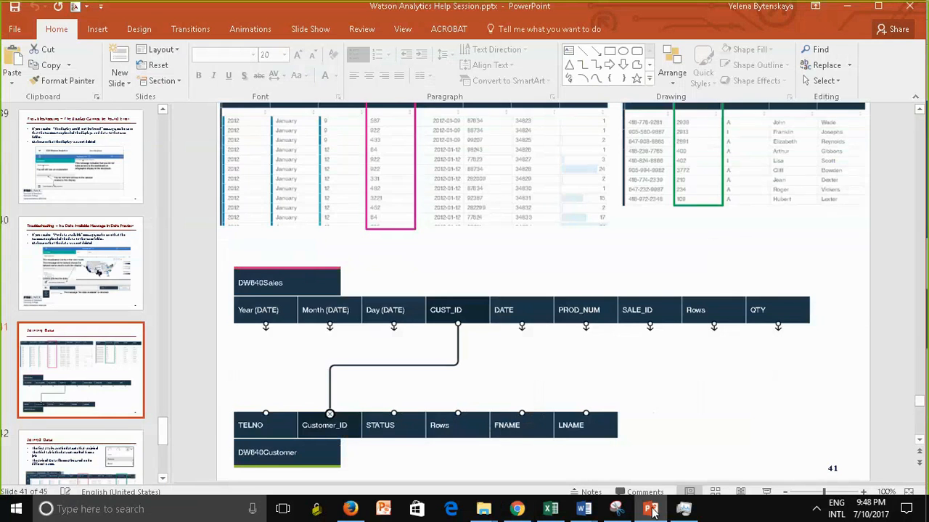
left_click(113, 462)
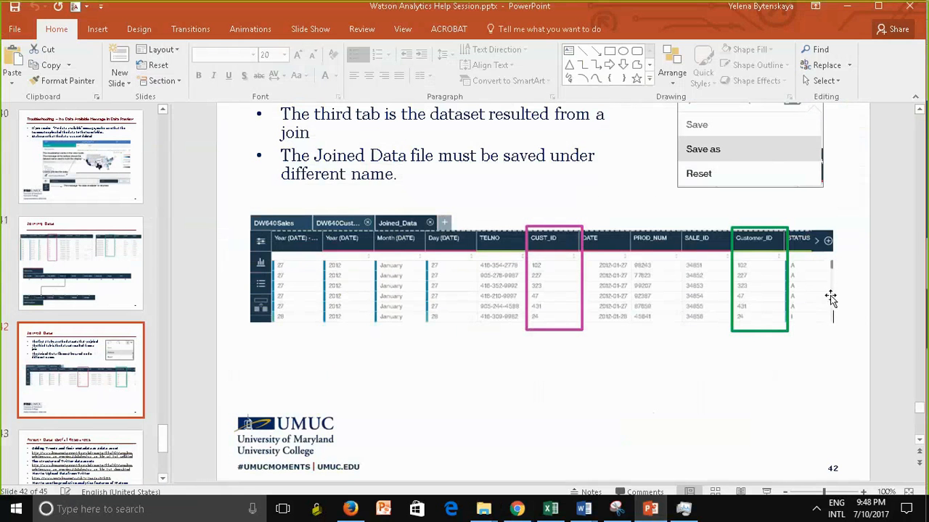
left_click(107, 436)
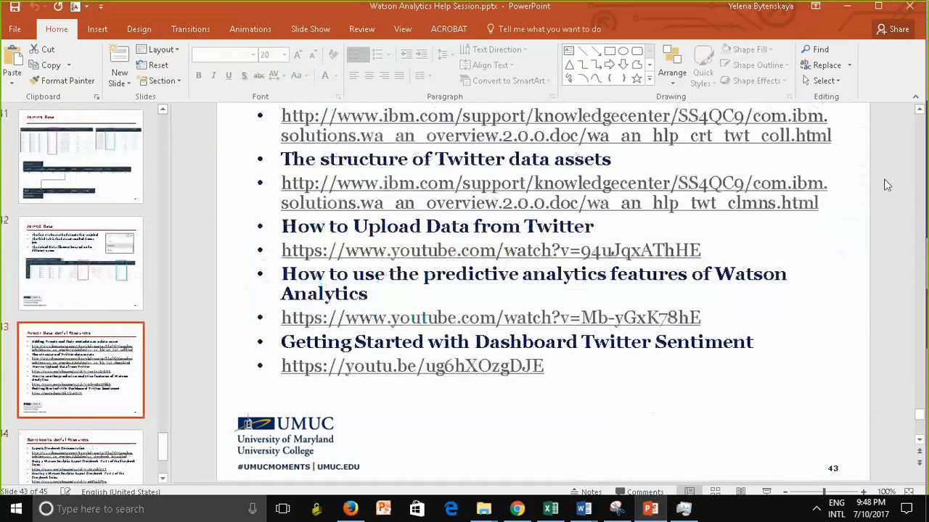
left_click(919, 110)
left_click(920, 110)
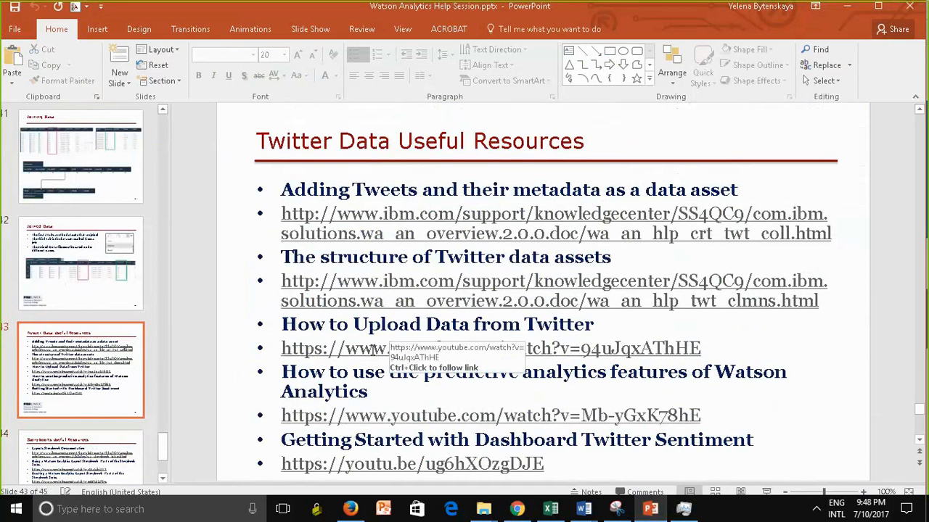
right_click(283, 279)
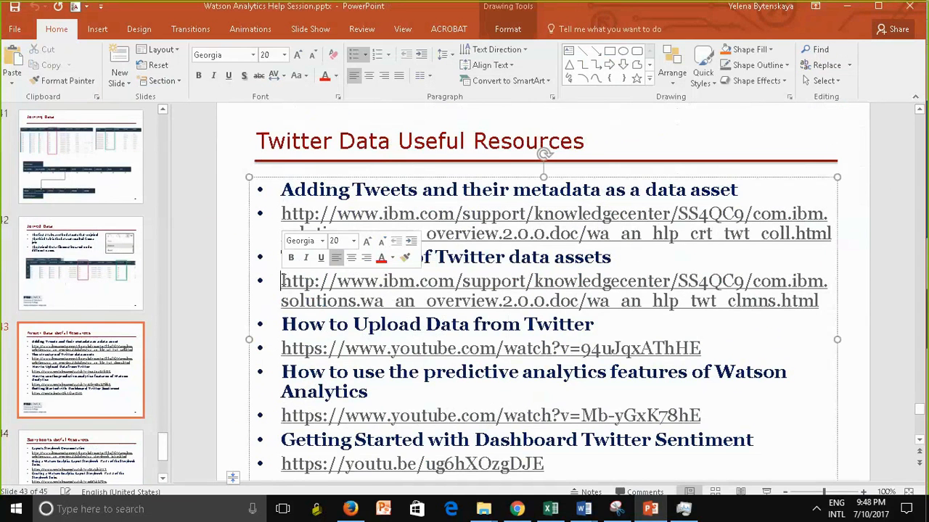